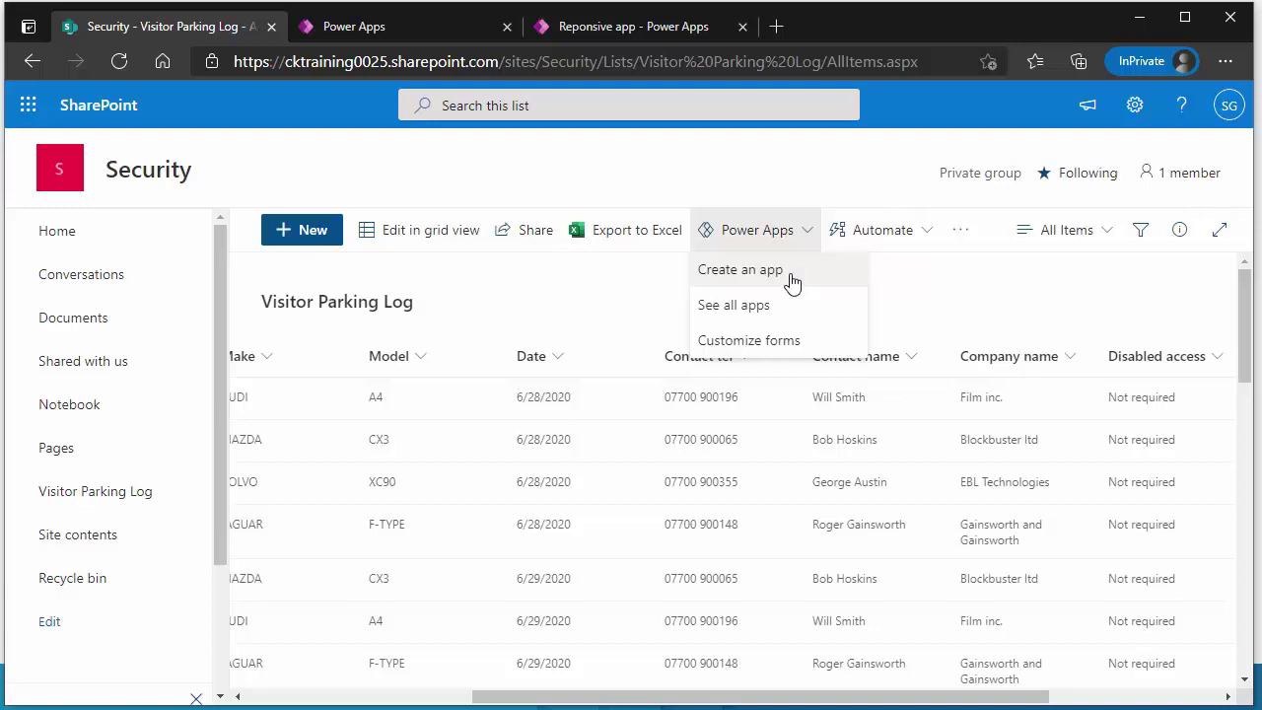
left_click(440, 37)
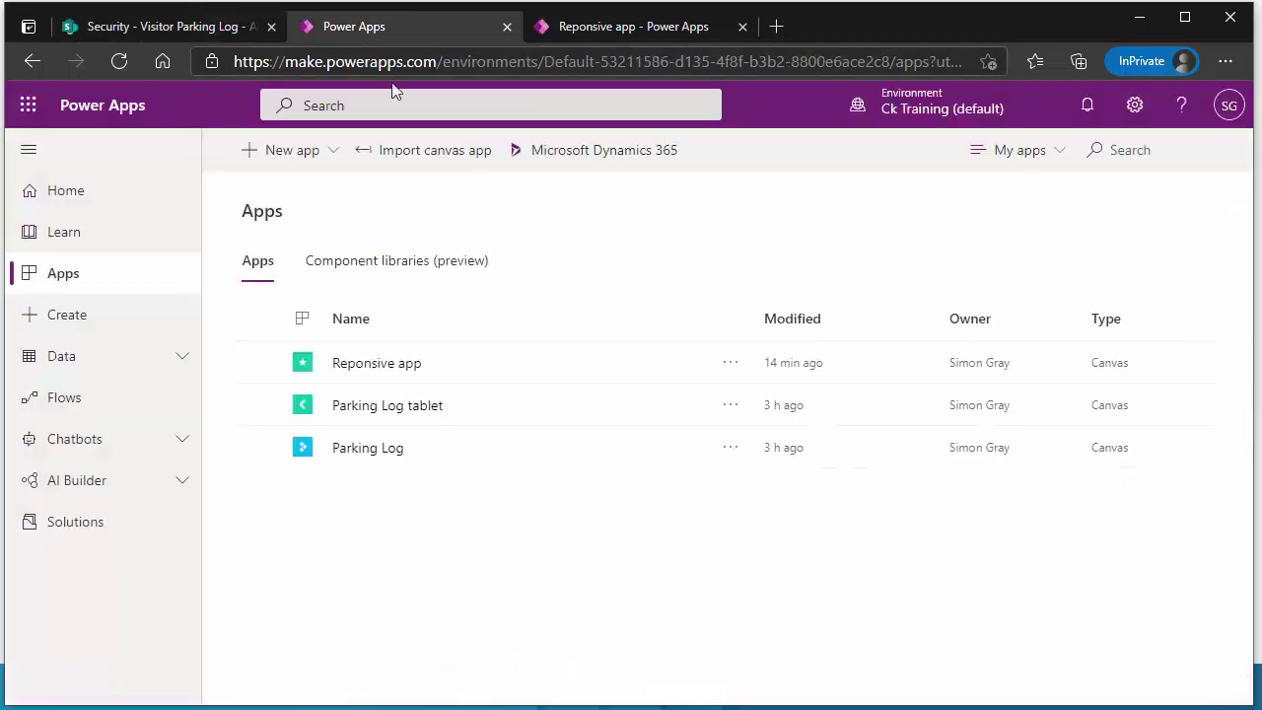
left_click(92, 315)
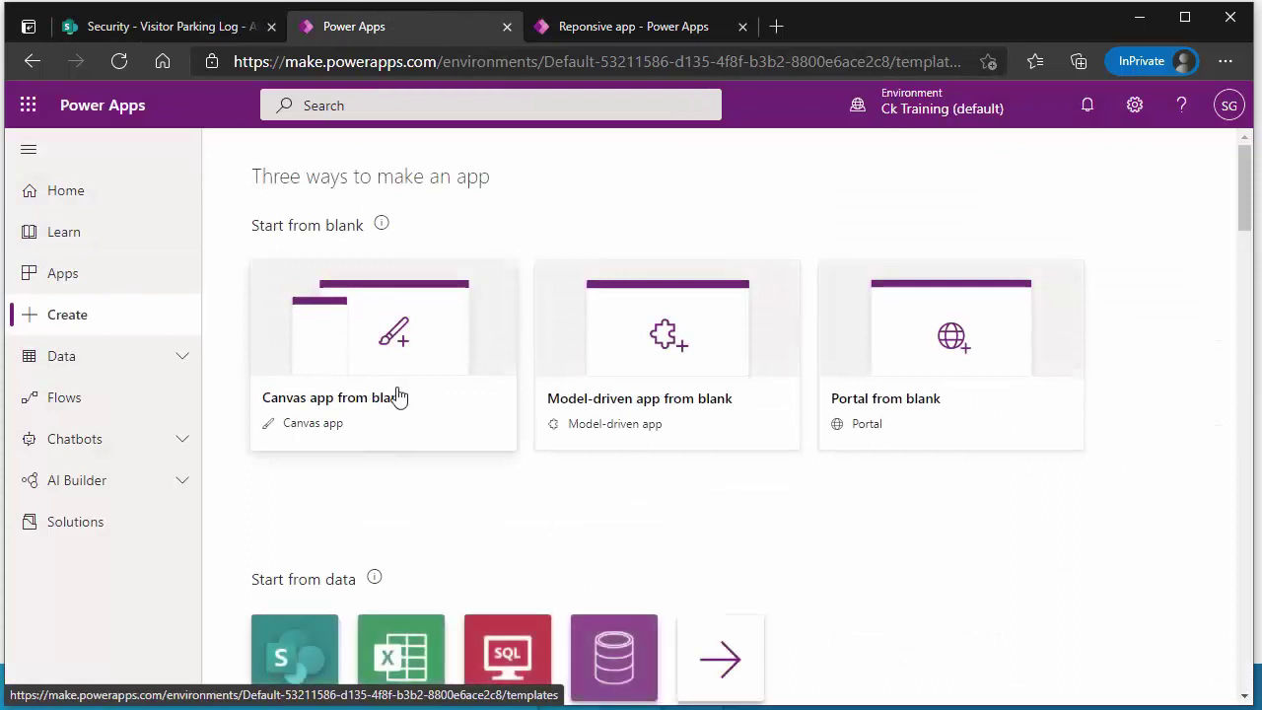
left_click(374, 379)
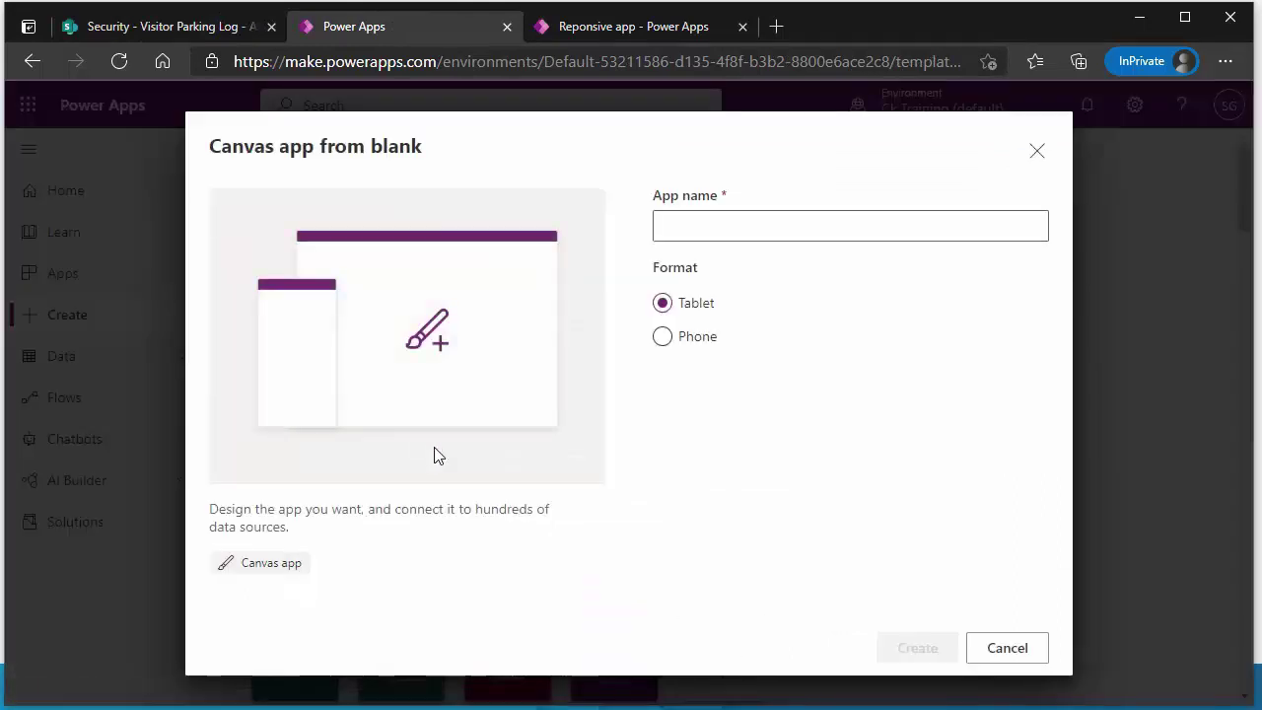
left_click(668, 340)
left_click(1037, 151)
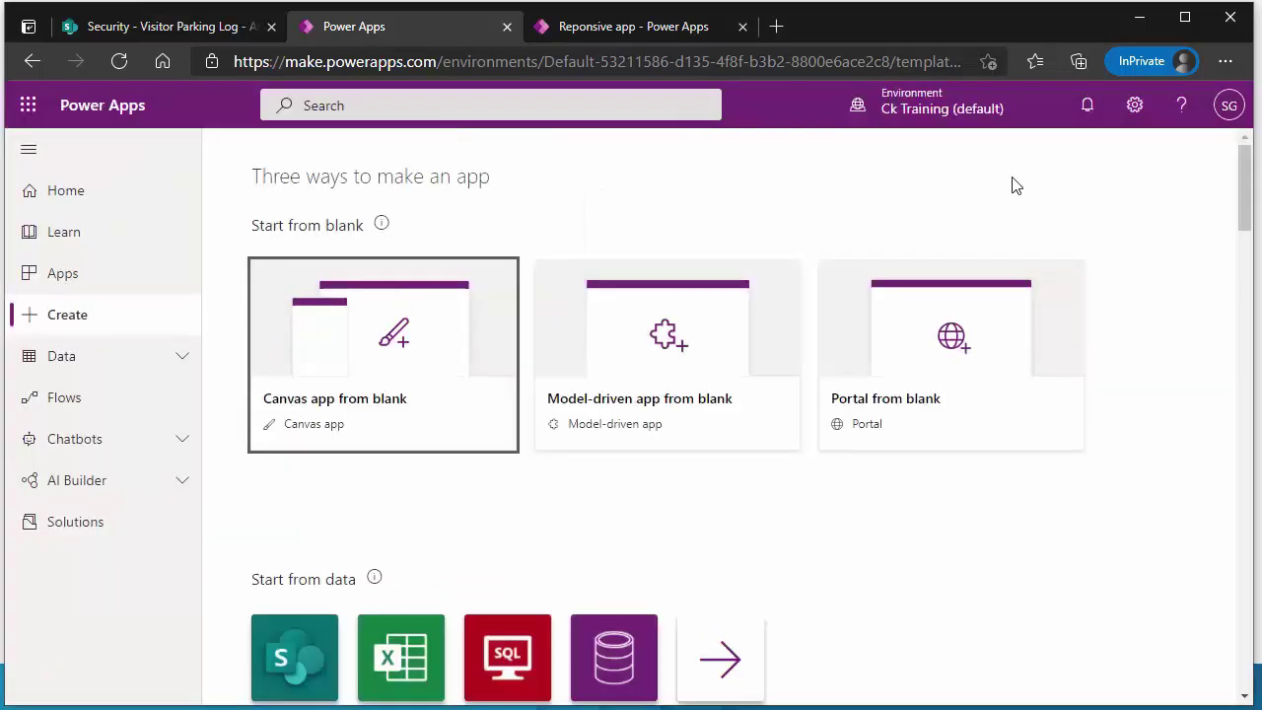
- Create a Power Apps app named "Quick name" from the Visitor Parking Log list in SharePoint
left_click(214, 28)
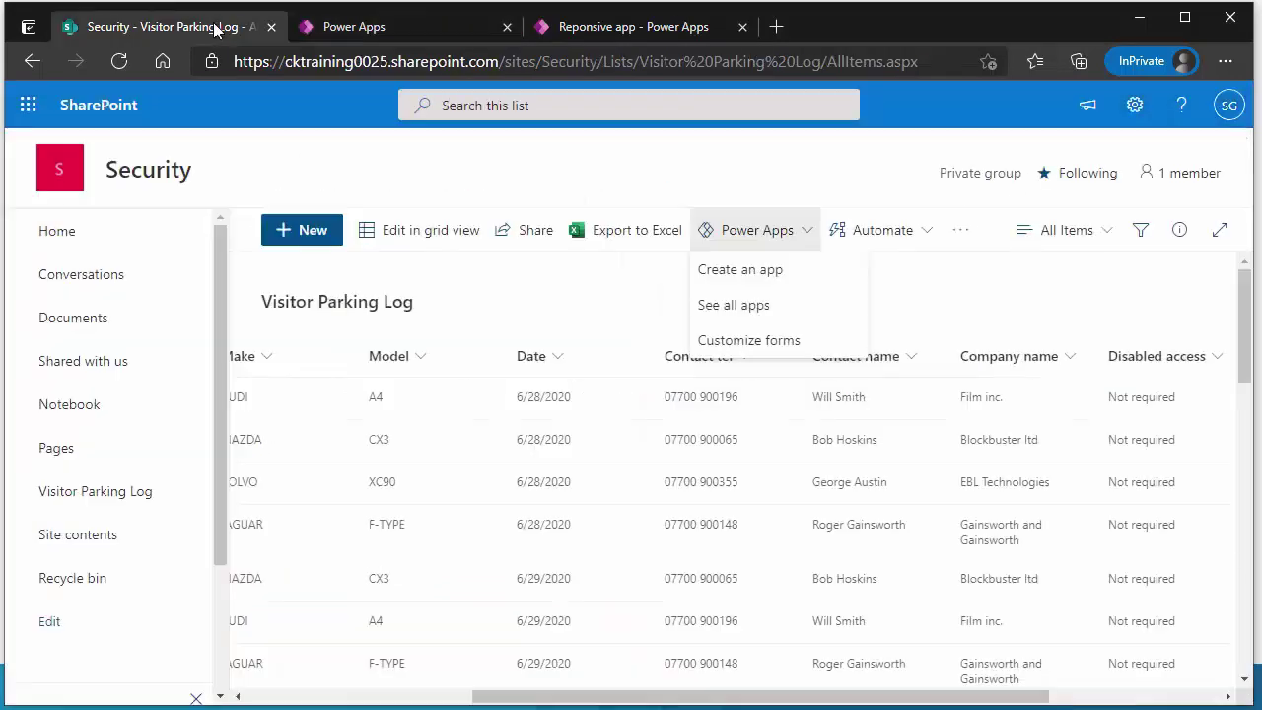
left_click(731, 274)
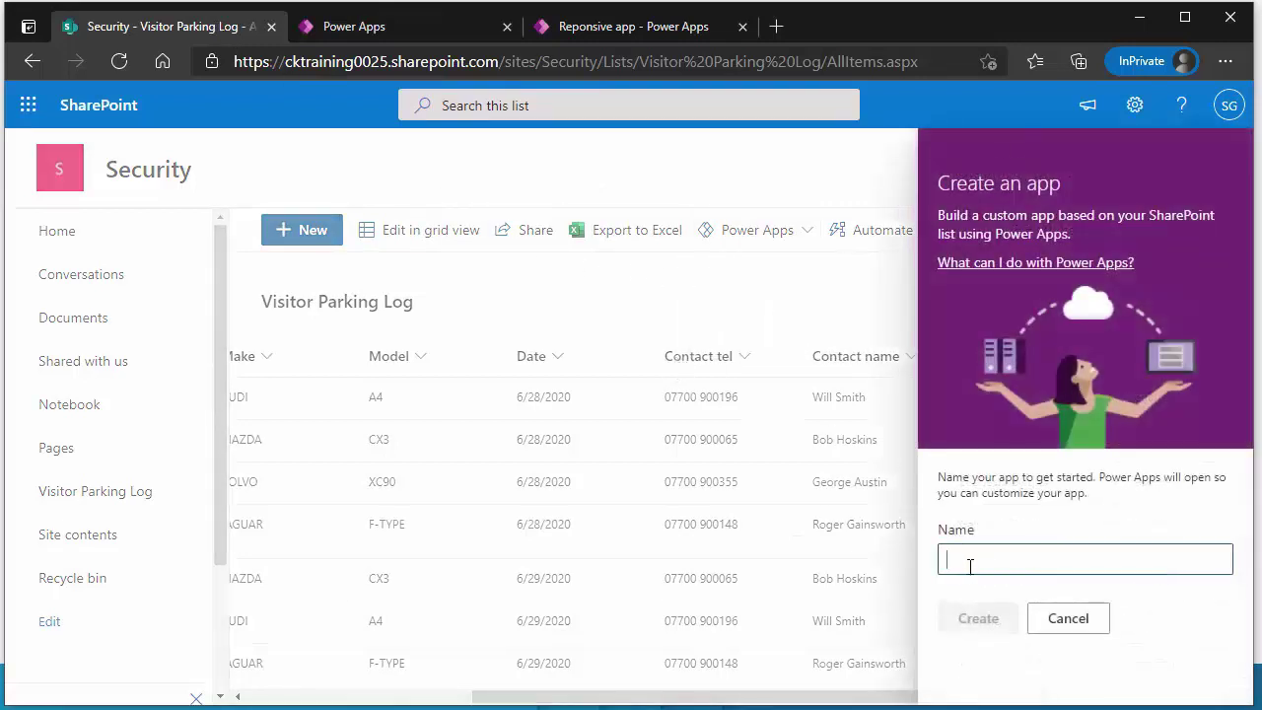
type("Quick name")
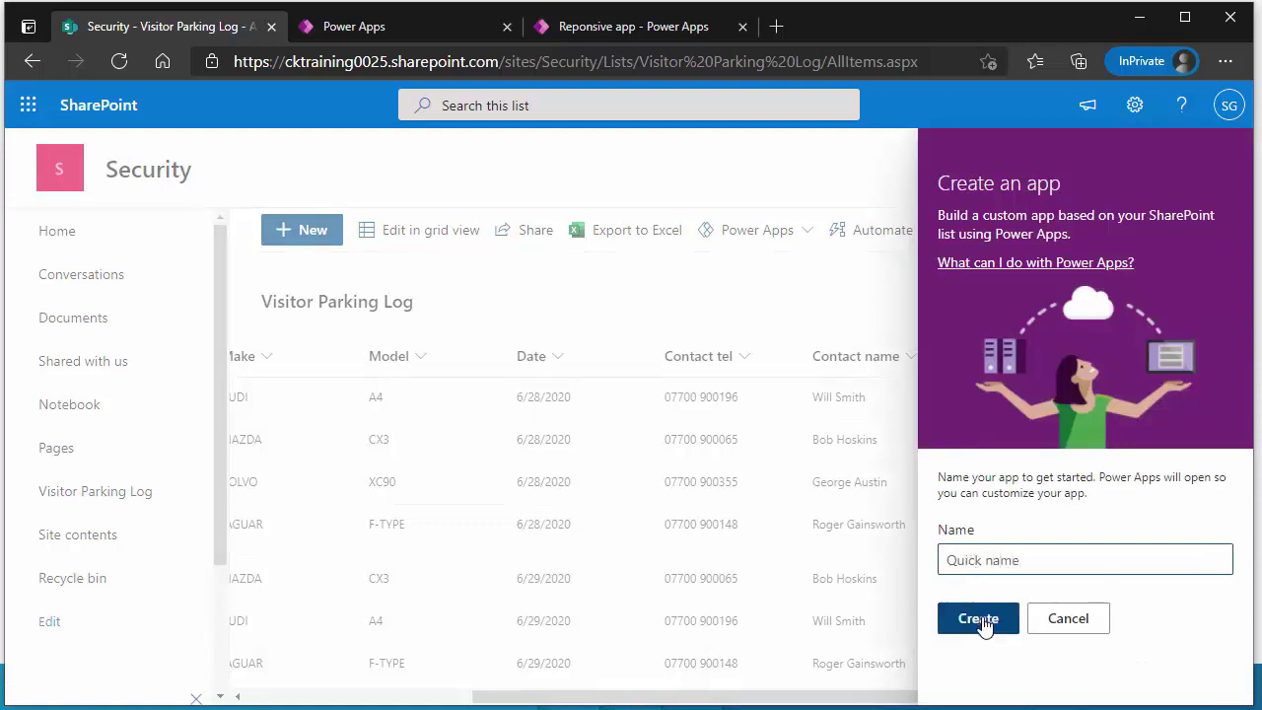
left_click(978, 618)
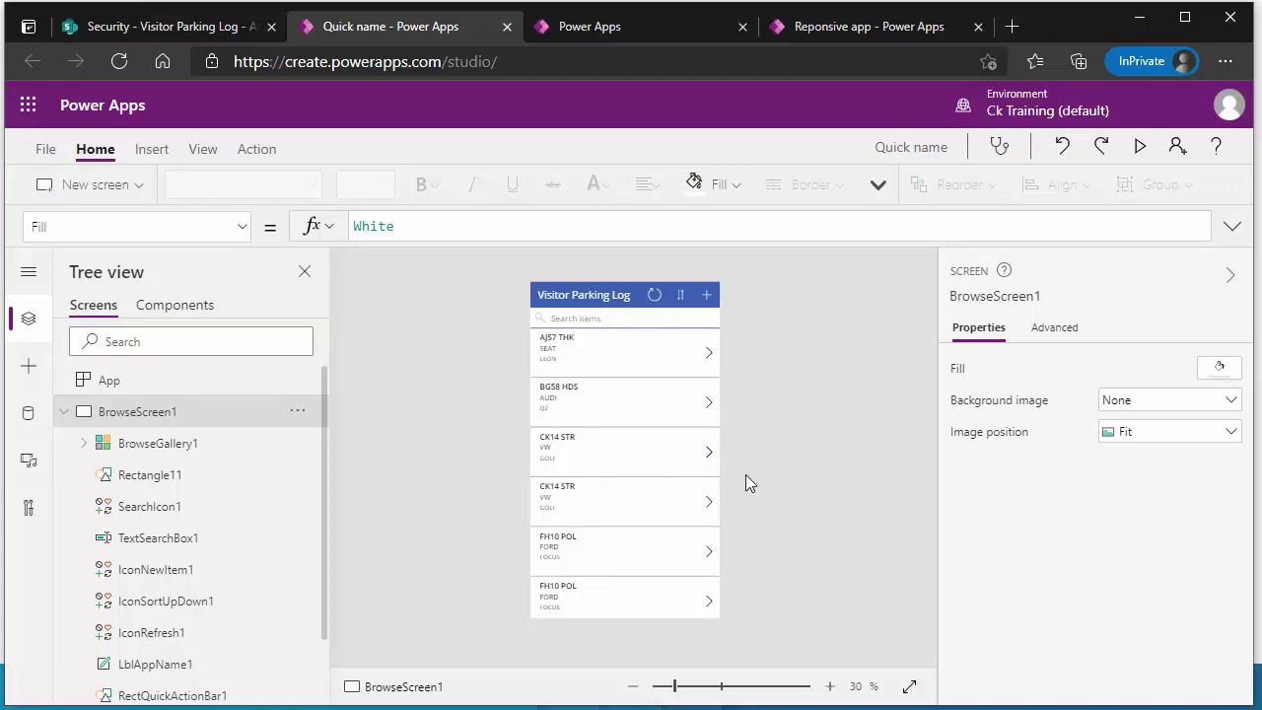
- Preview the Quick name app's browse screen, then exit the preview and dismiss the testing tip
left_click(1143, 147)
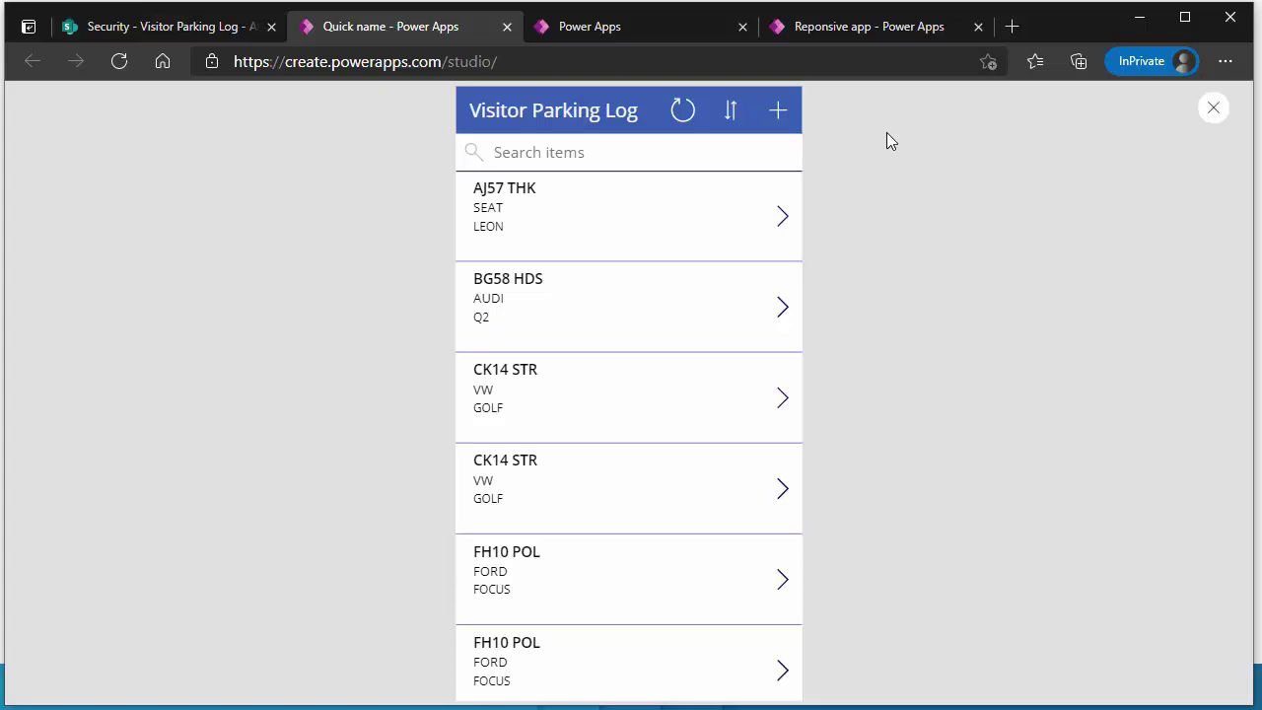
left_click(1212, 109)
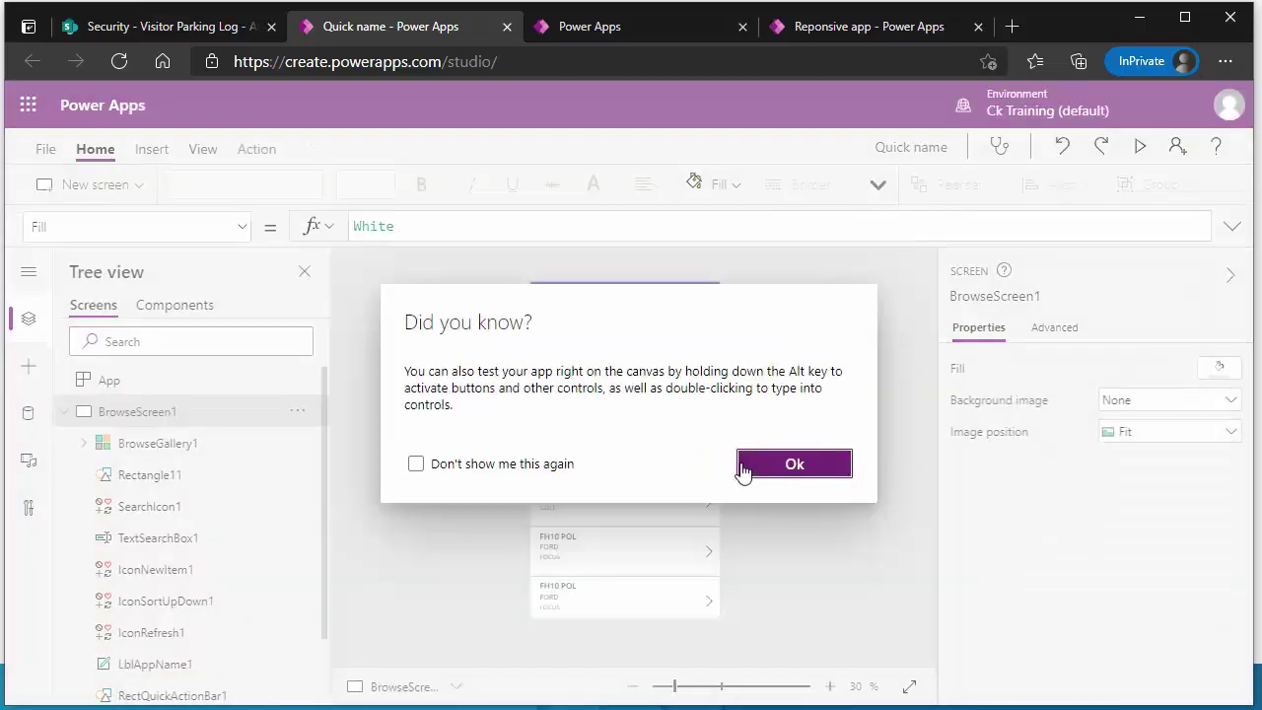
left_click(747, 472)
- Close the Quick name app in the studio
left_click(46, 149)
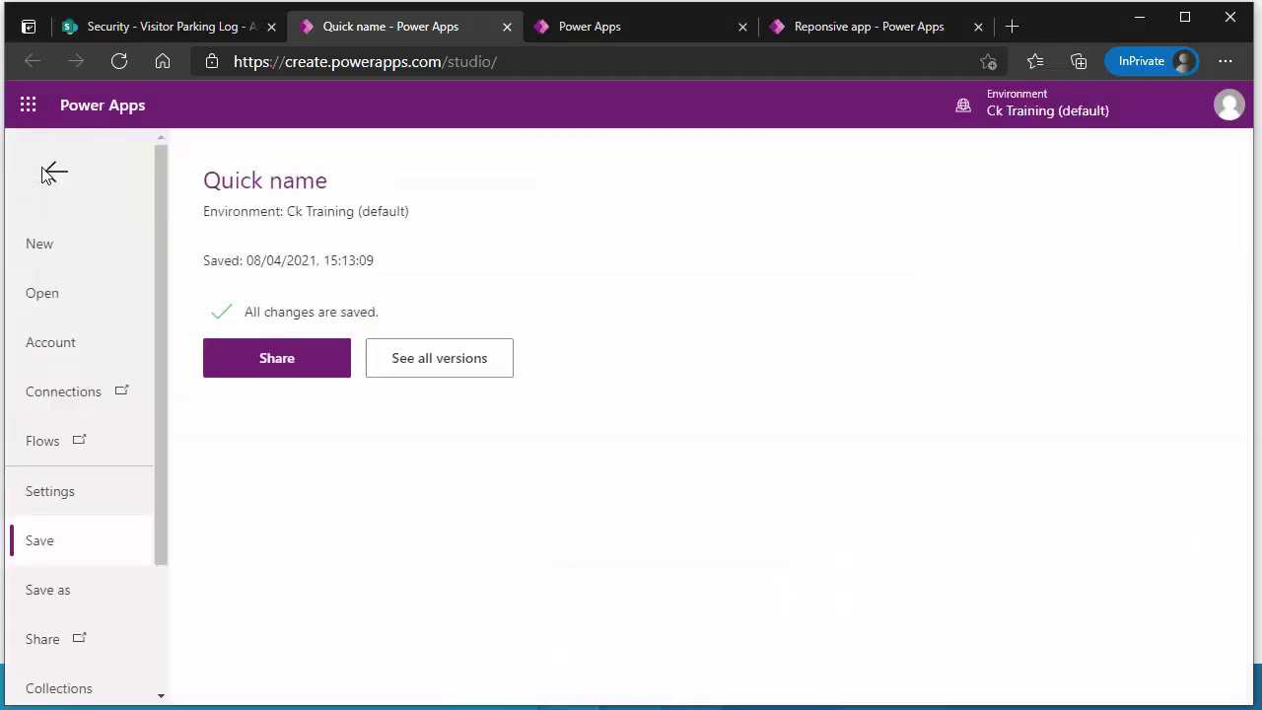
scroll(89, 552, "down", 3)
left_click(42, 668)
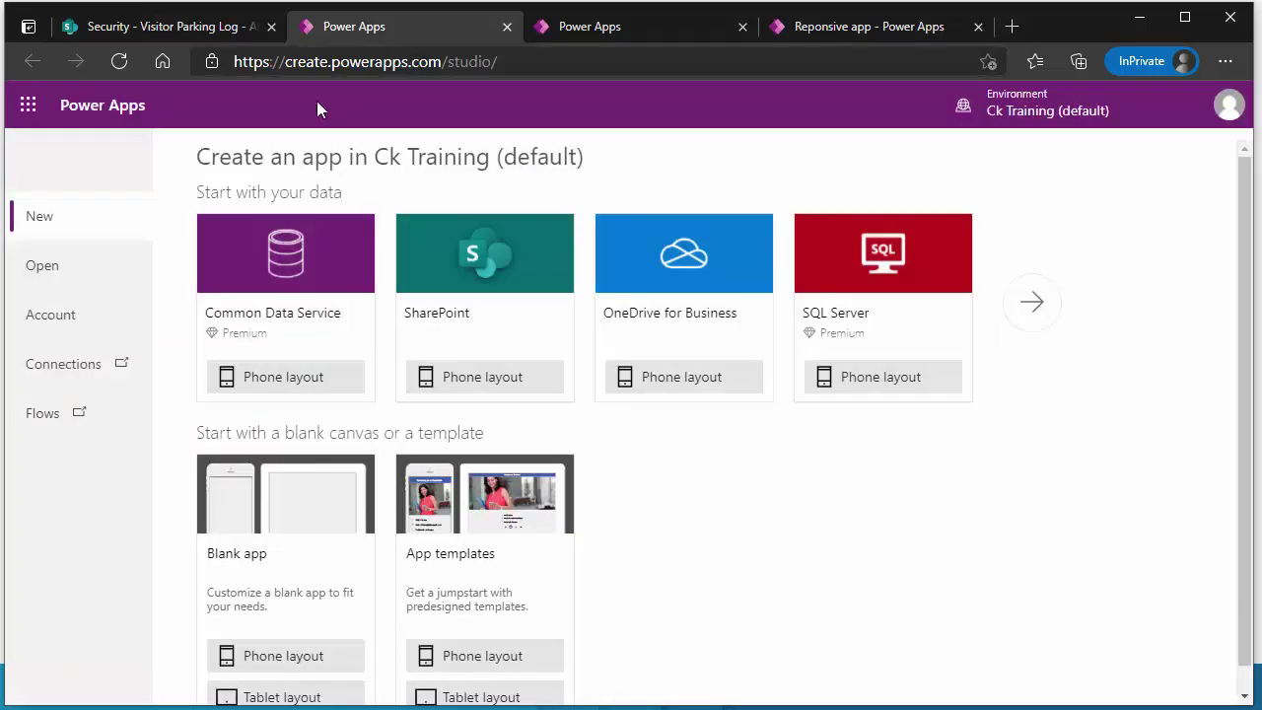
- Go to the Office 365 home page, search for "power" and open Power Apps from the suggestions
left_click(98, 273)
left_click(28, 105)
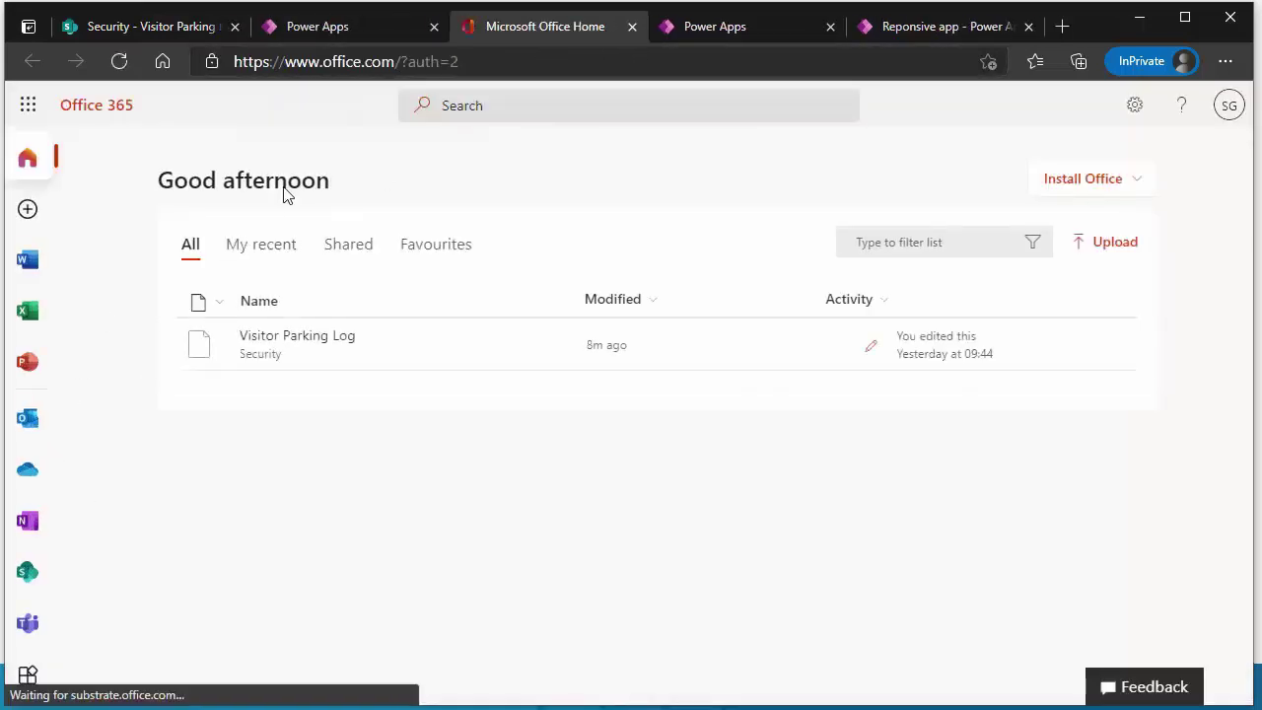
left_click(442, 105)
type("power")
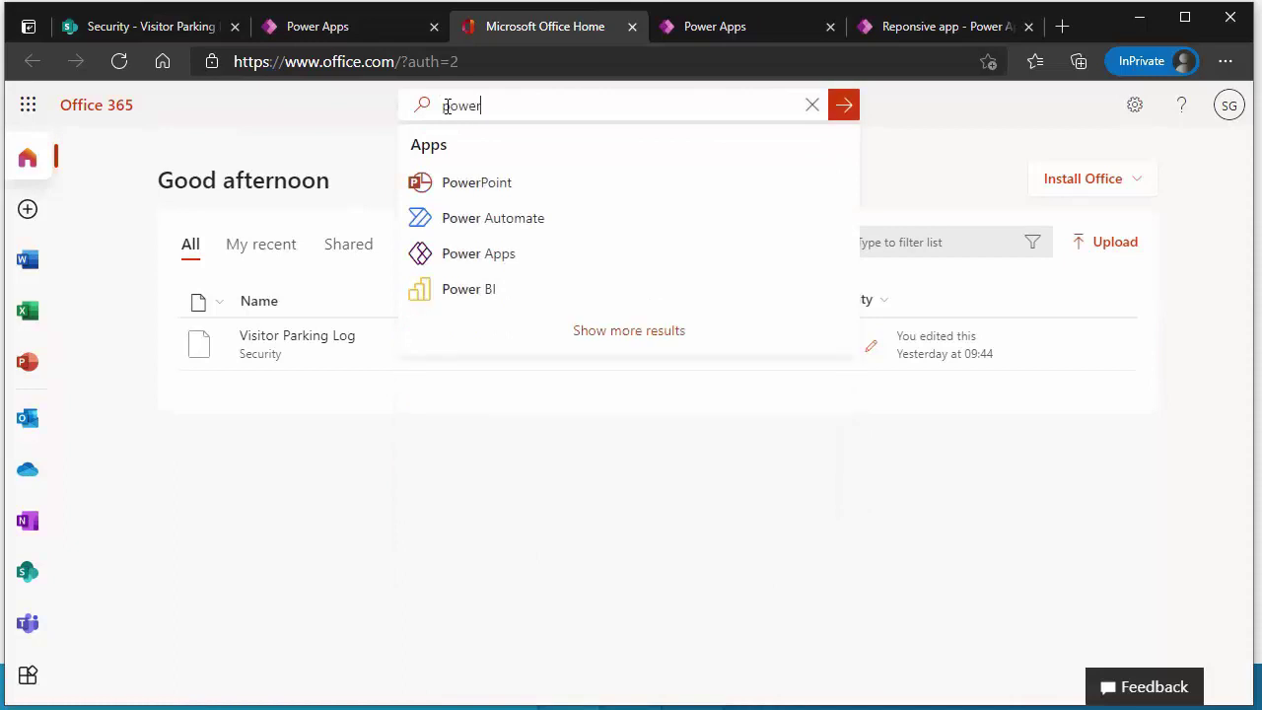
left_click(475, 258)
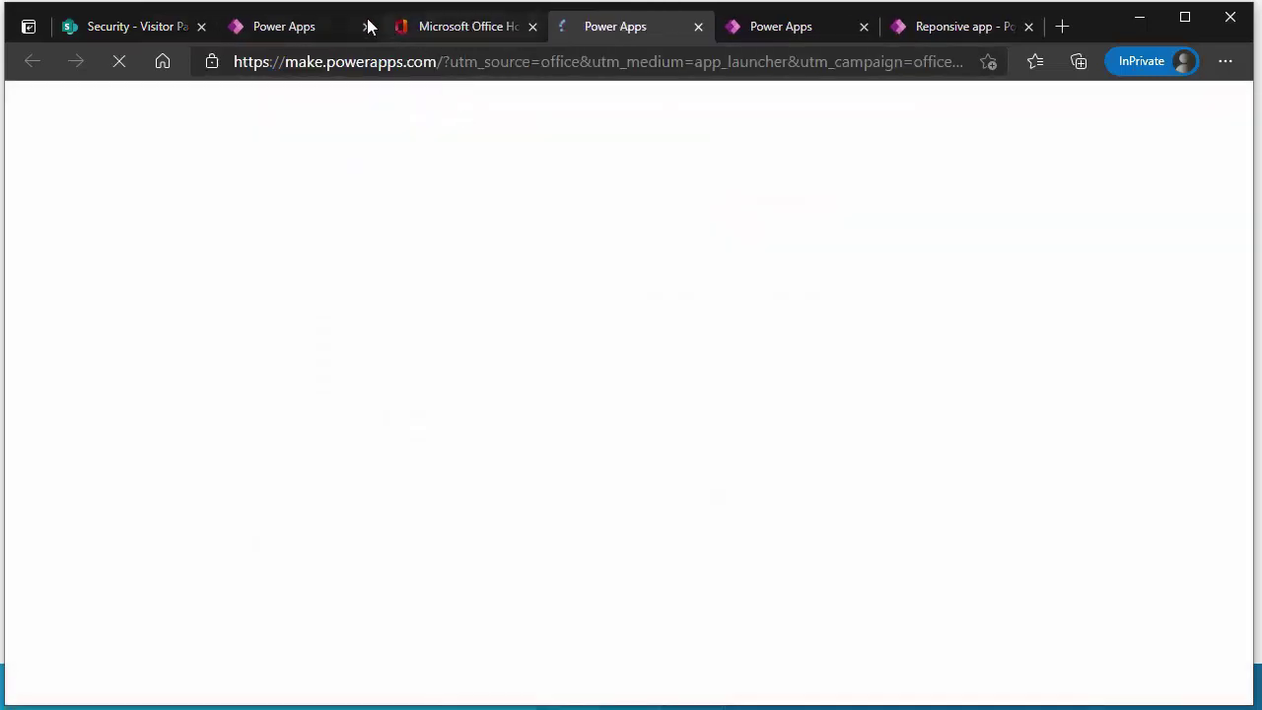
- Close the leftover studio, Office home and old Power Apps browser tabs, and show the apps list in the new Power Apps tab
left_click(367, 26)
left_click(715, 165)
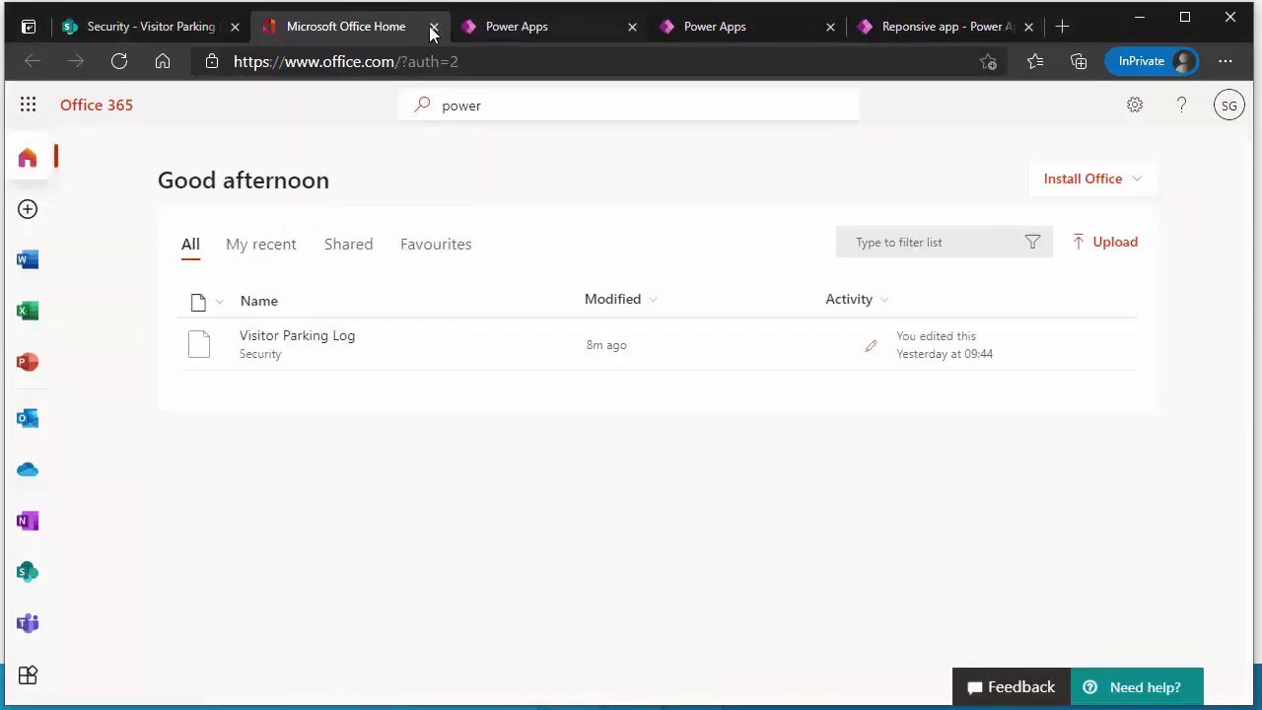
left_click(432, 27)
left_click(555, 32)
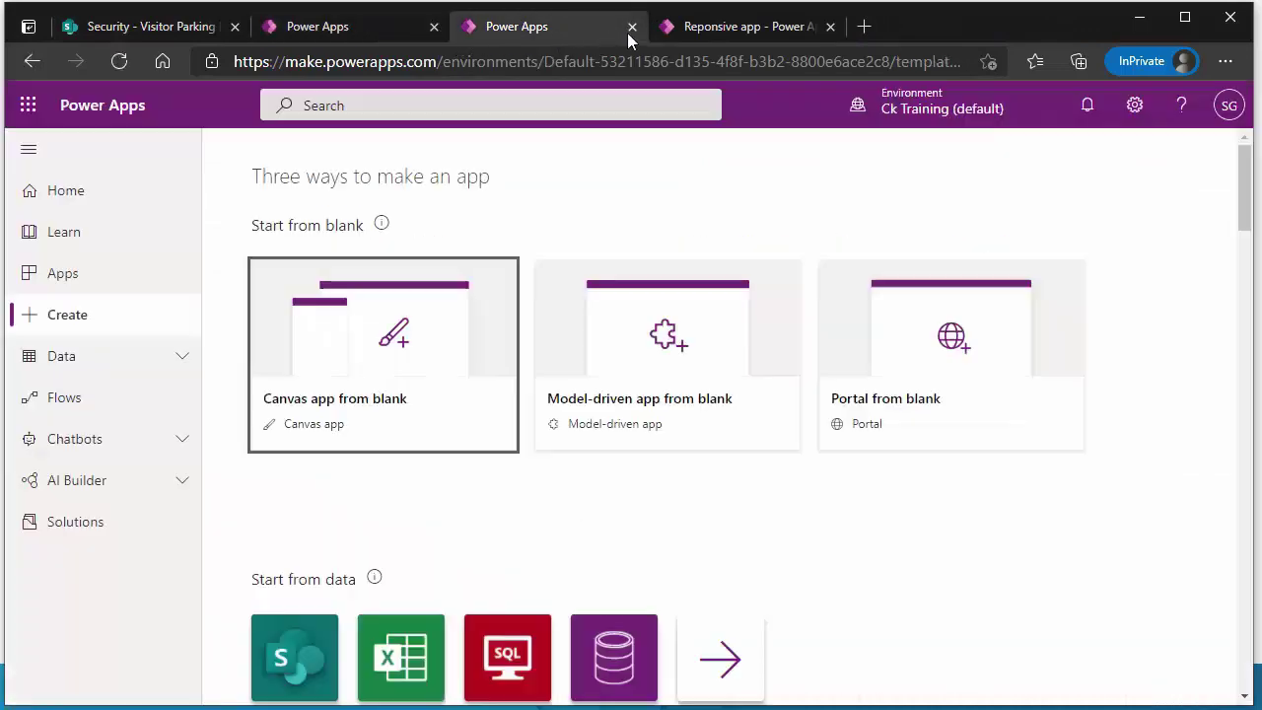
left_click(632, 27)
left_click(381, 36)
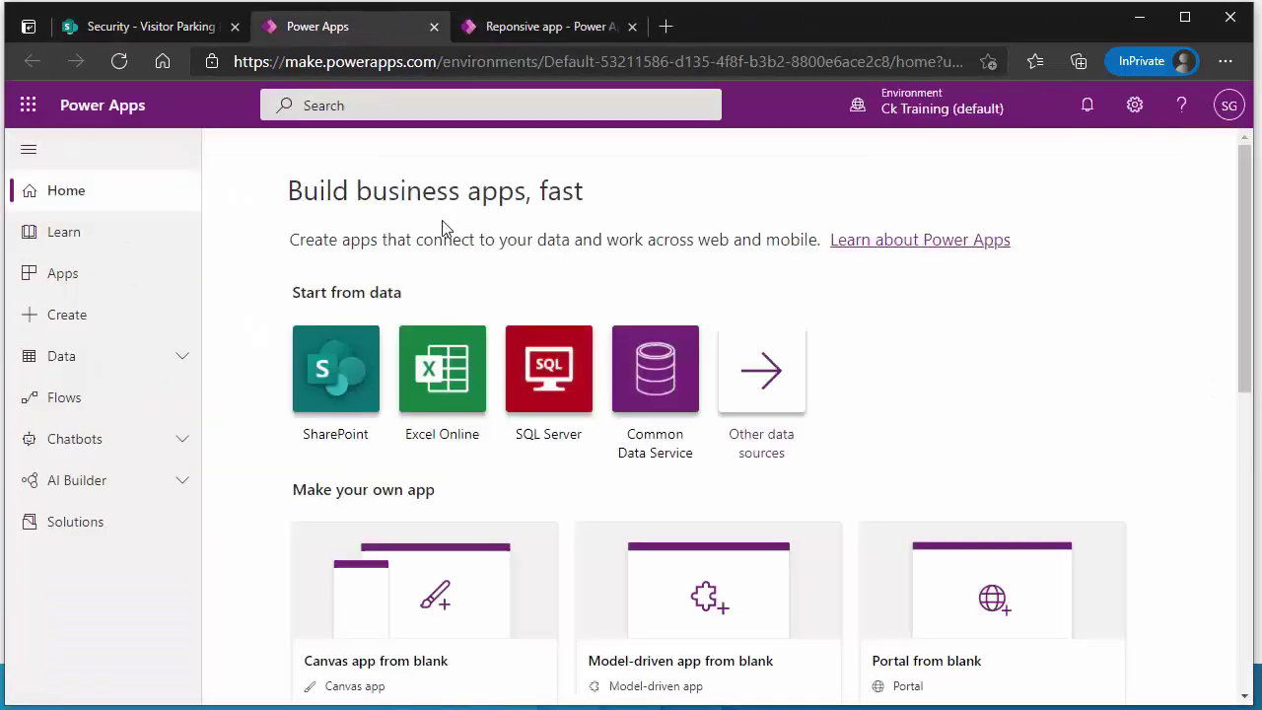
left_click(136, 276)
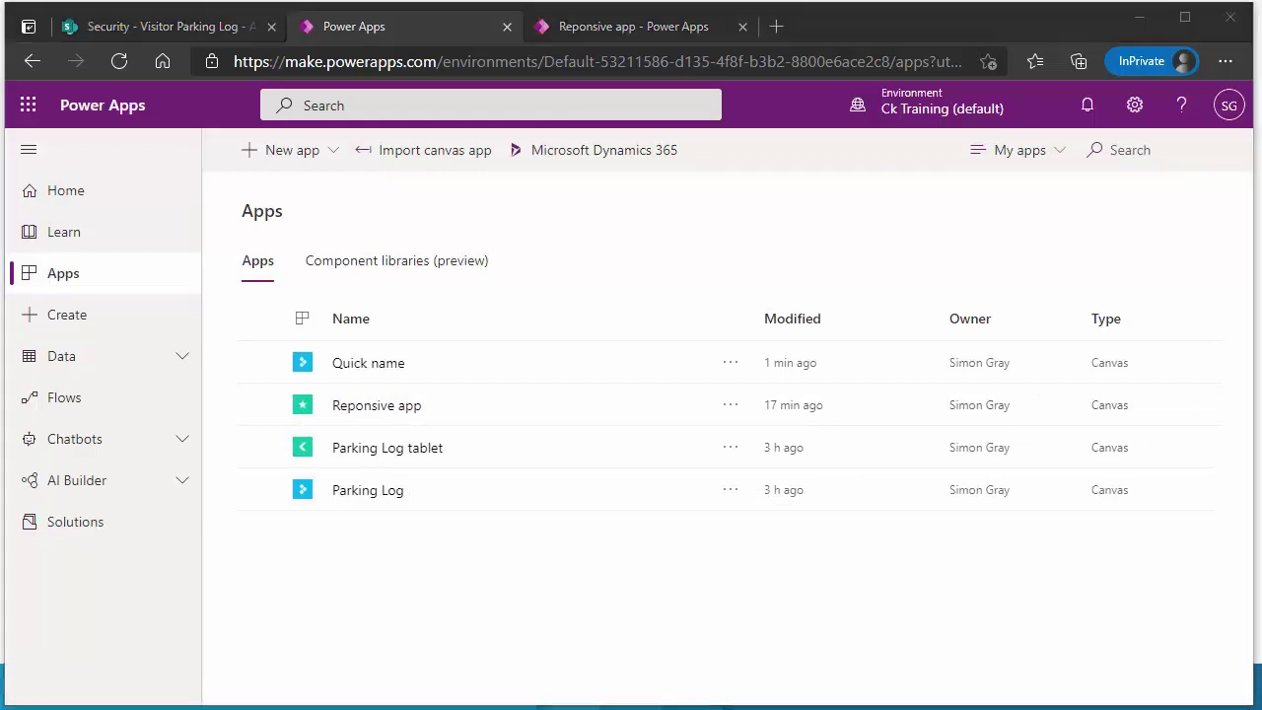
- Mark the unused bands above and below the Visitor Parking Log app on the mirrored phone screen with rectangles
left_click_drag(797, 198, 737, 57)
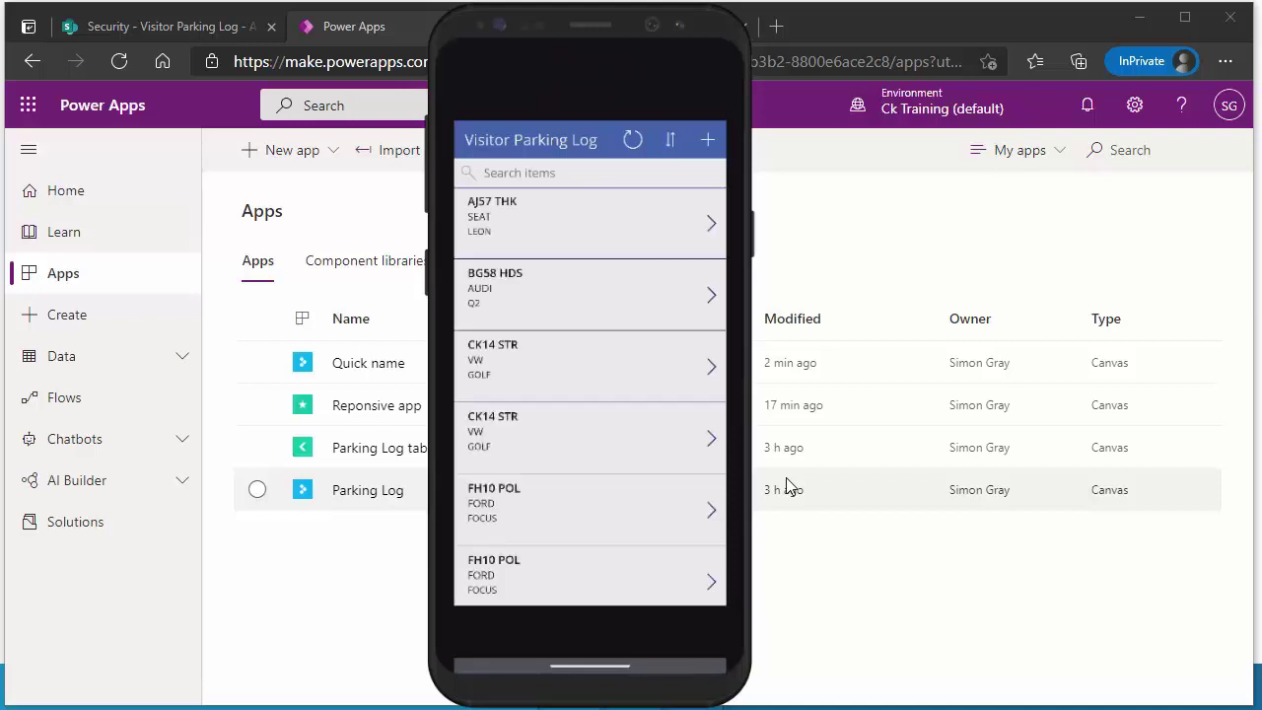
mouse_move(588, 117)
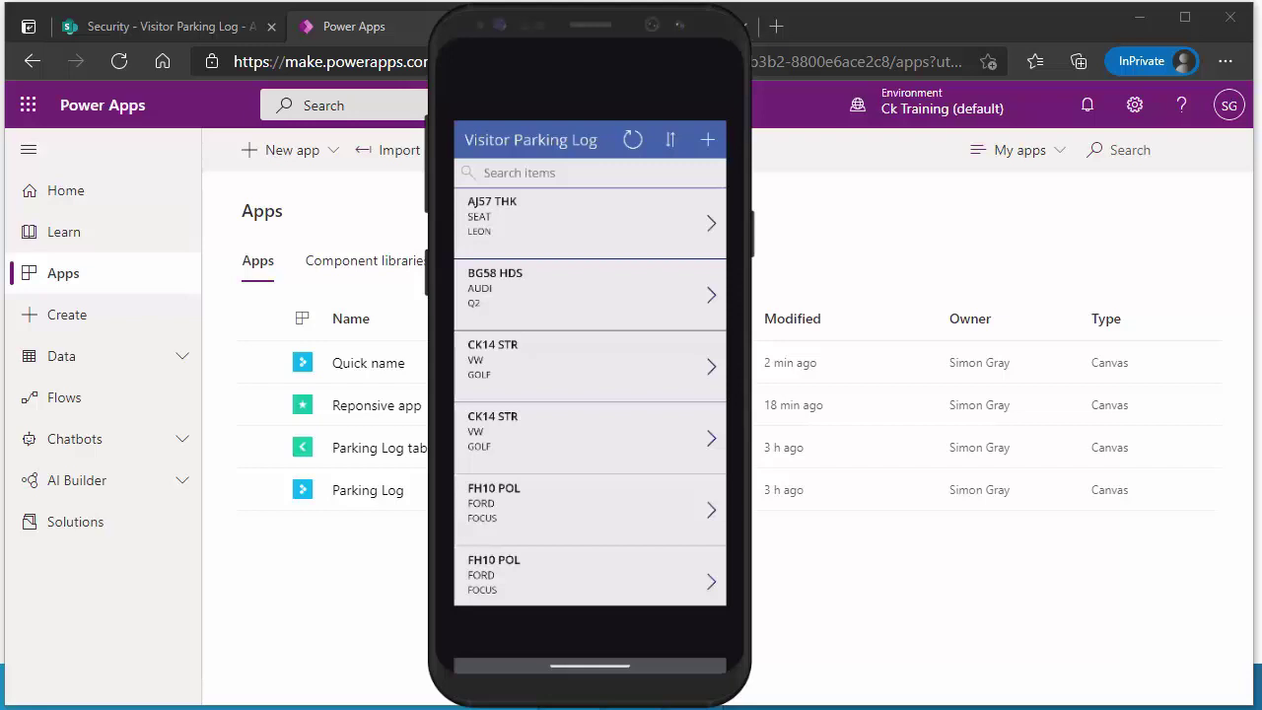
mouse_move(626, 335)
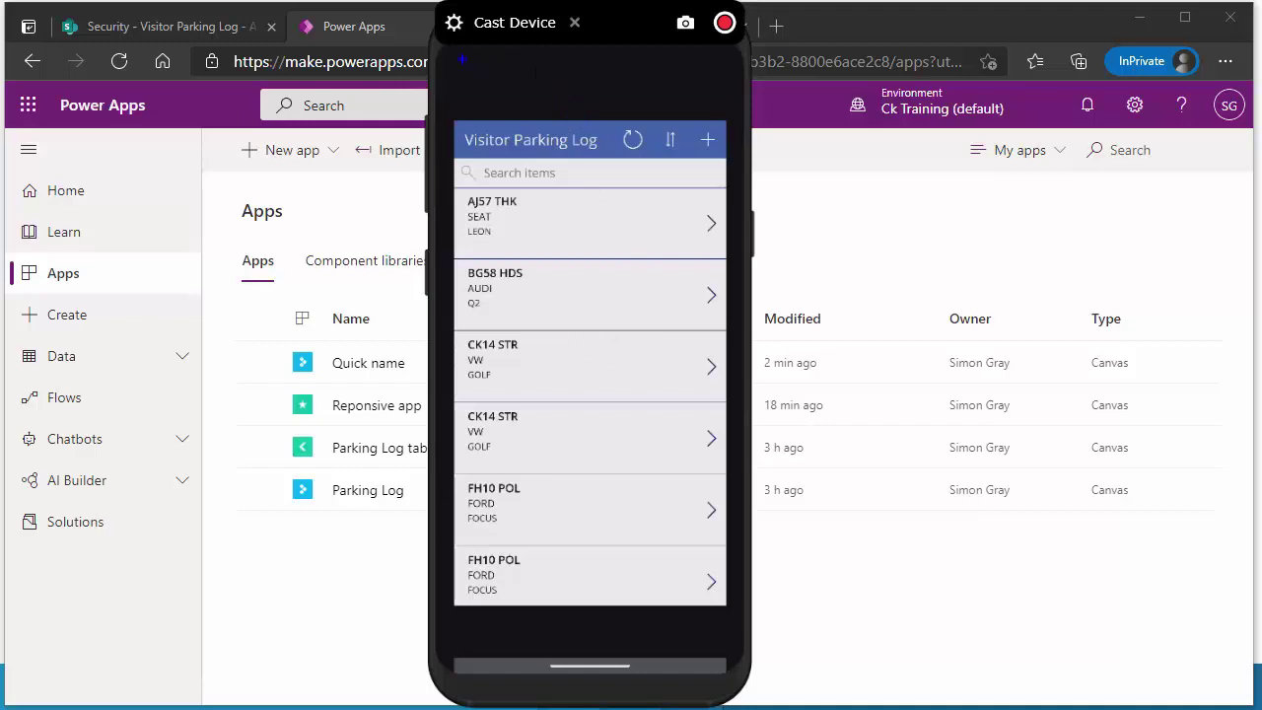
left_click_drag(452, 52, 737, 124)
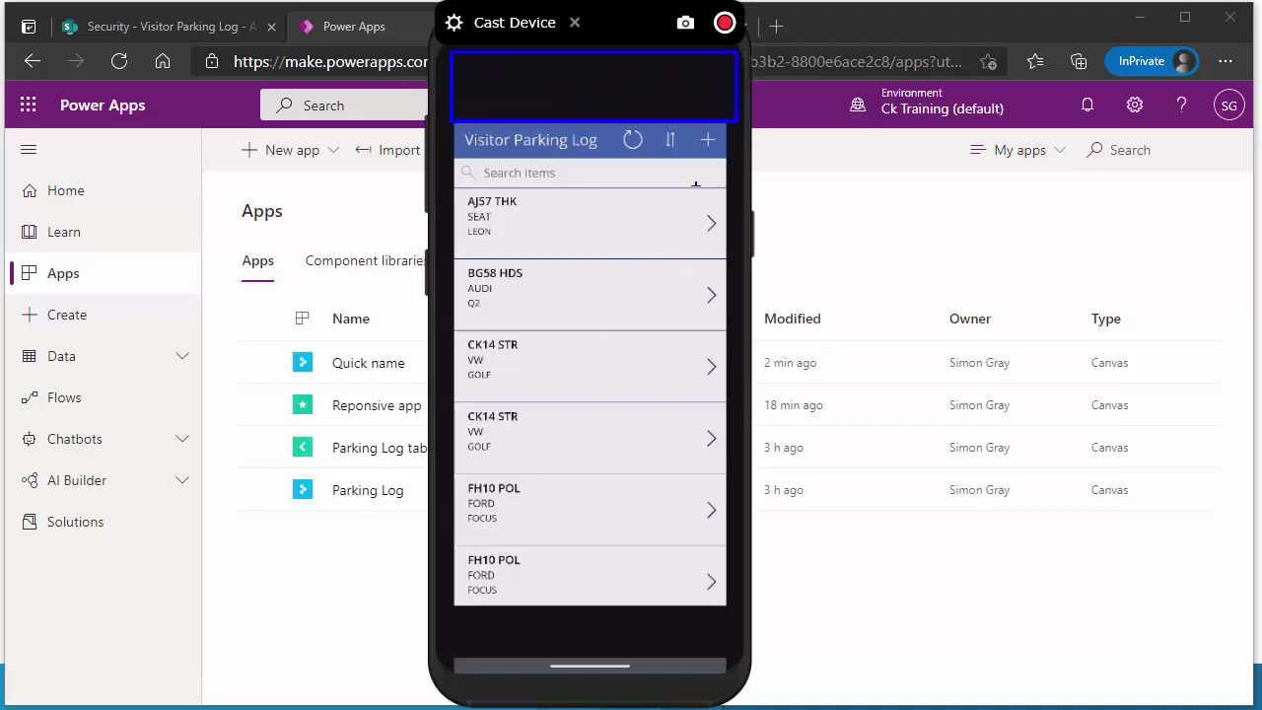
mouse_move(450, 613)
left_mouse_down()
mouse_move(511, 635)
mouse_move(731, 657)
left_mouse_up()
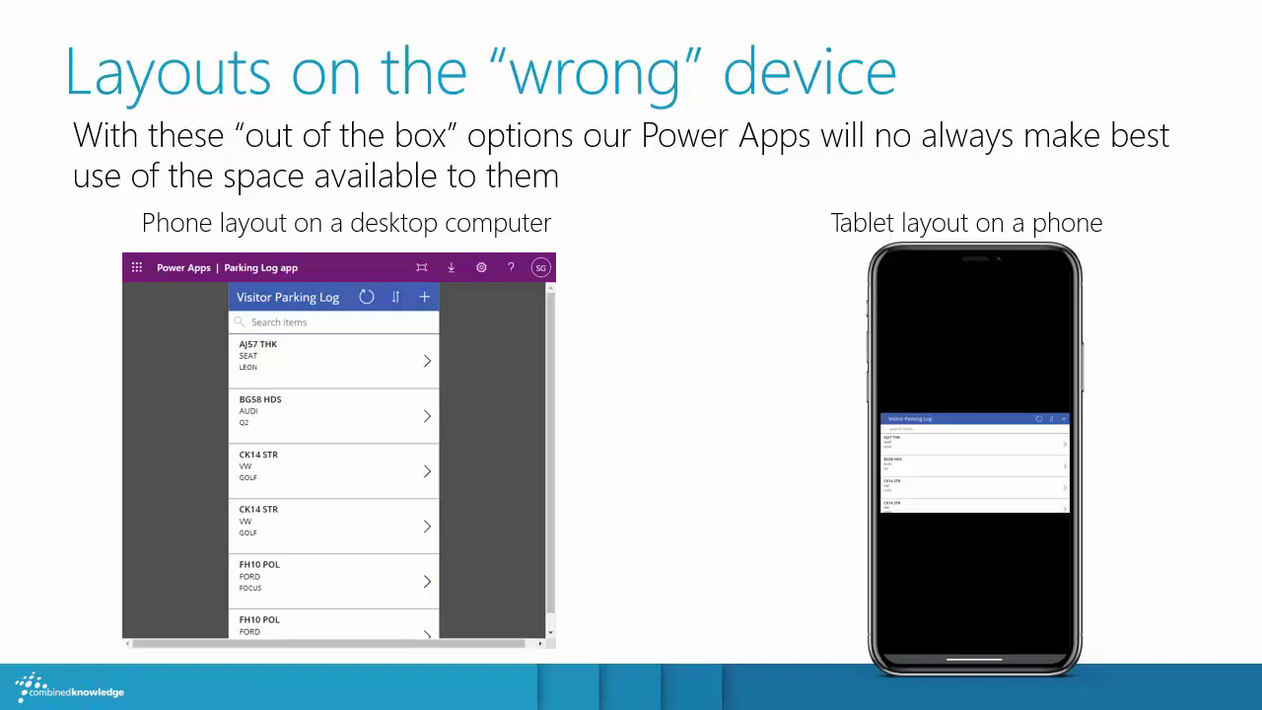
- Switch from the slides to the Power Apps apps list in the browser and select the Parking Log tablet app
key("alt+Tab")
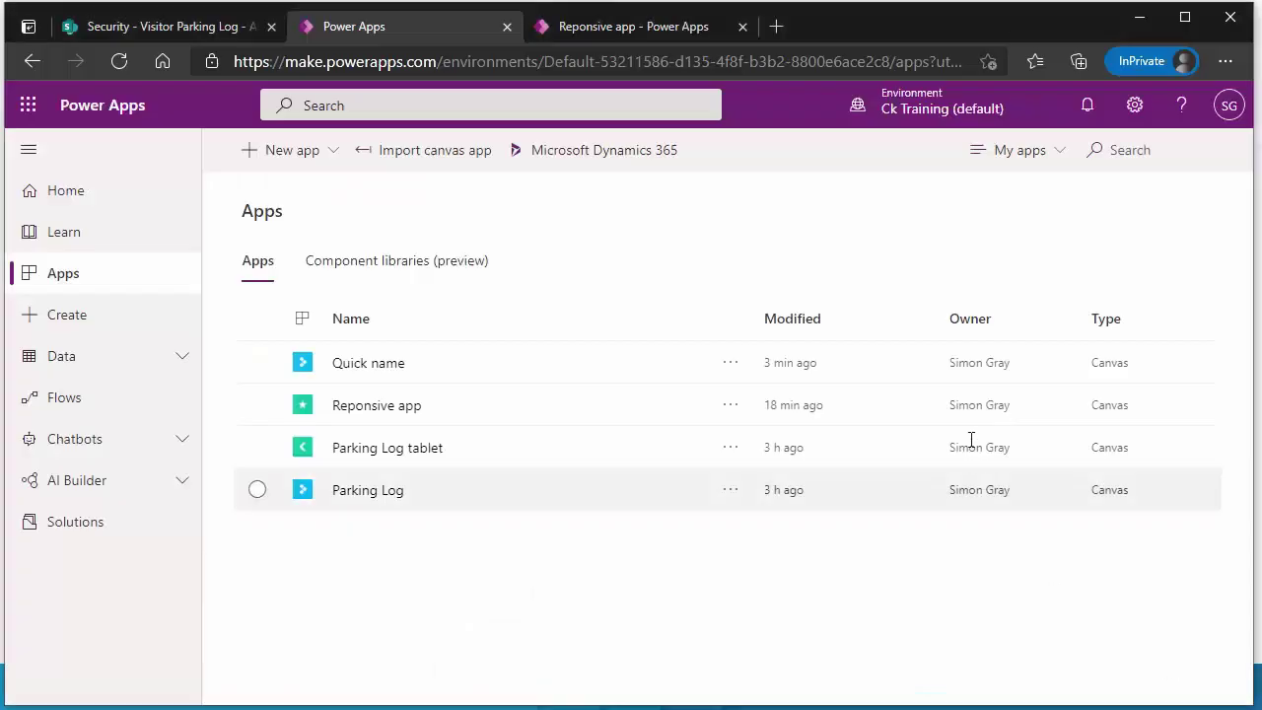
left_click(650, 26)
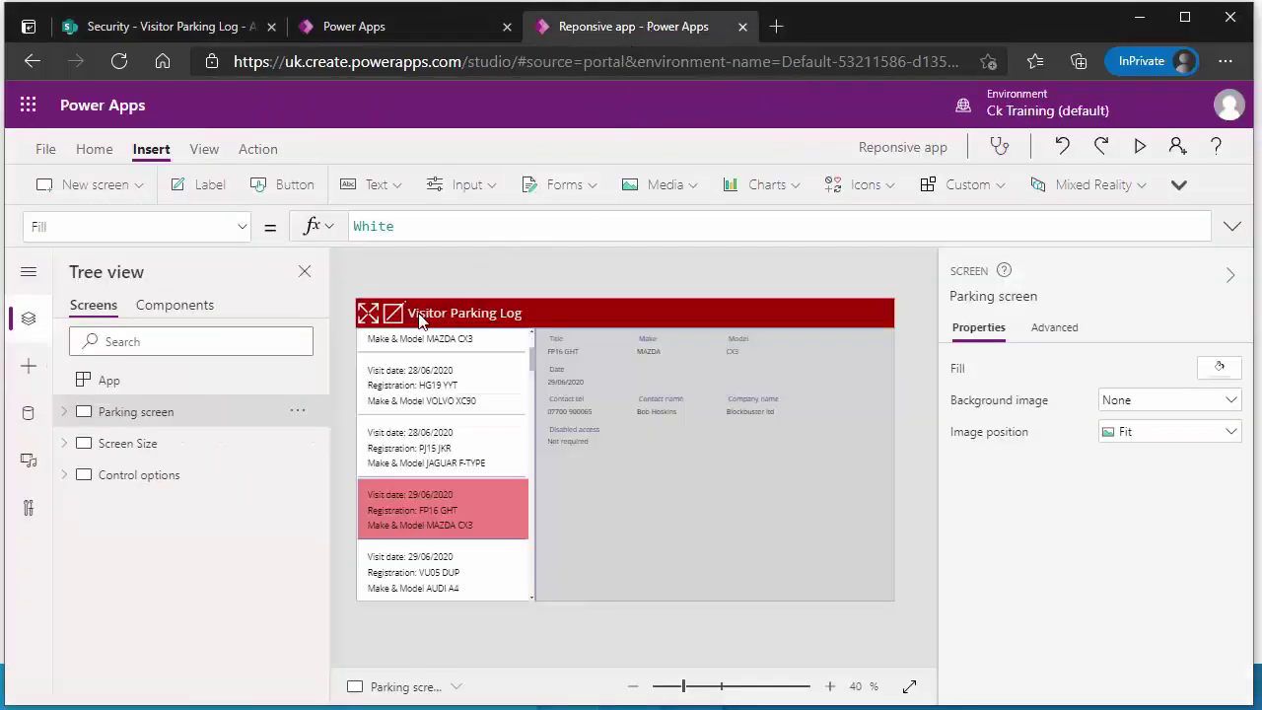
left_click(336, 28)
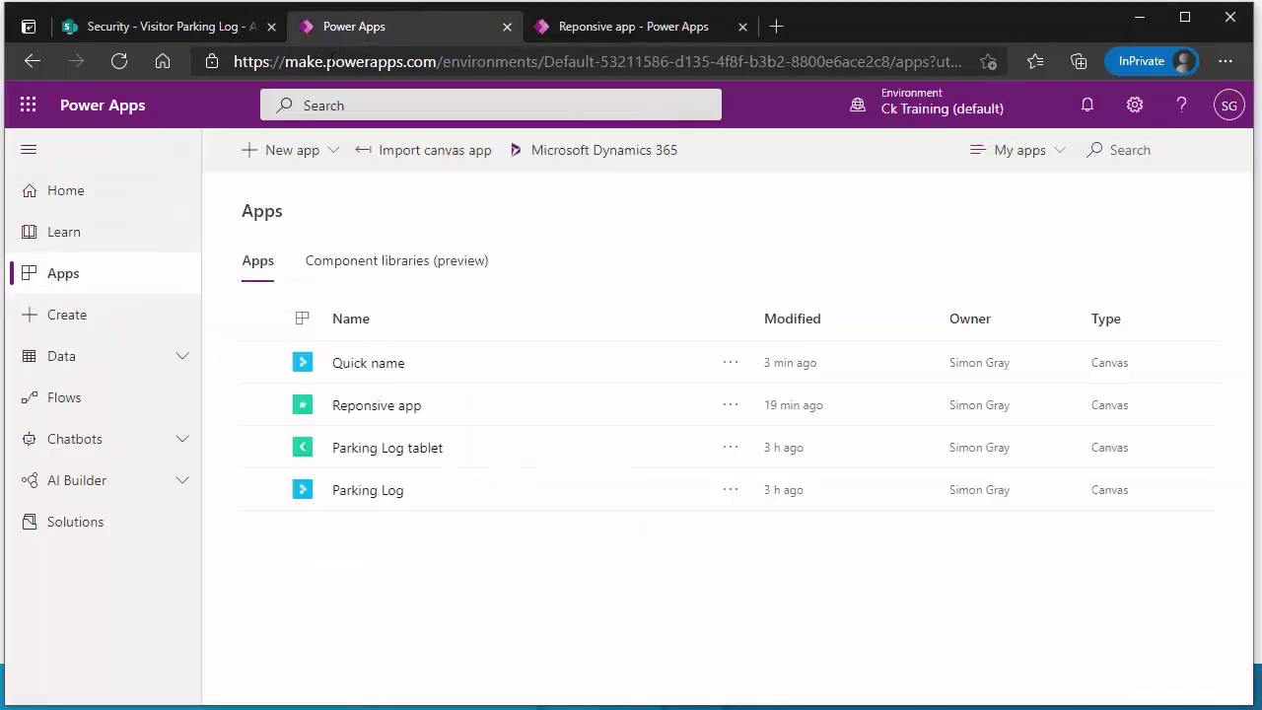
left_click(368, 450)
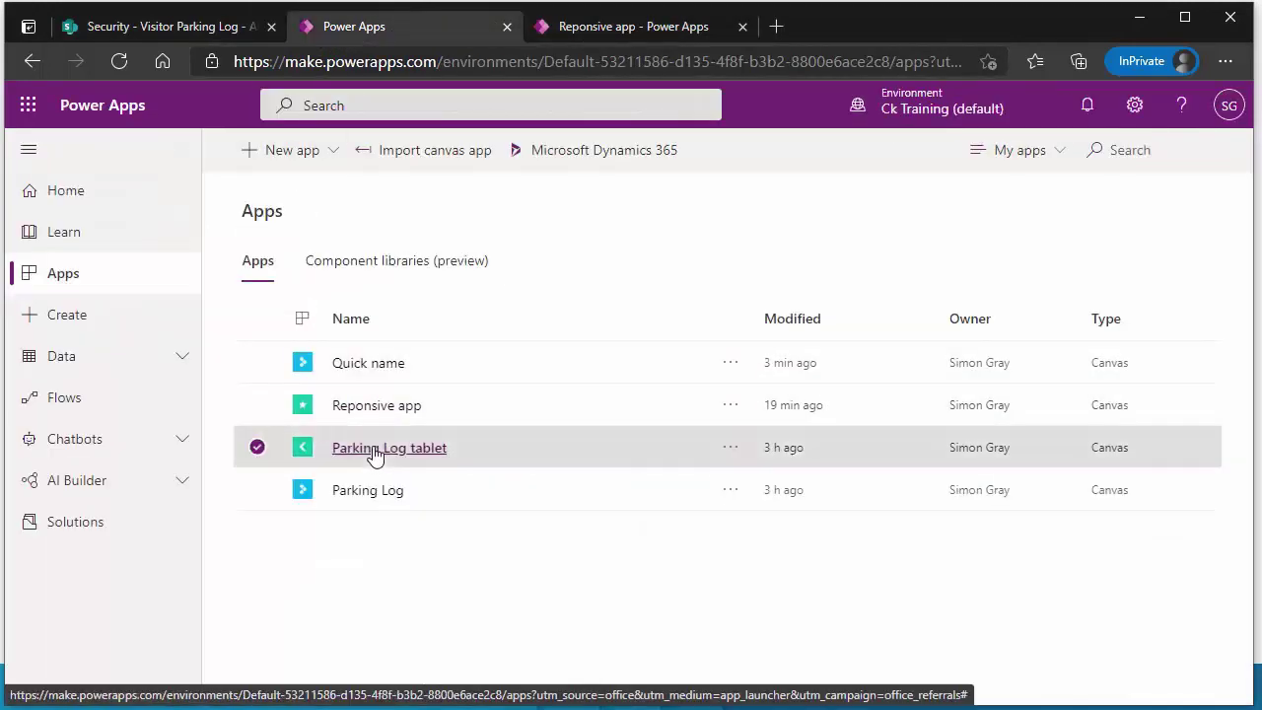
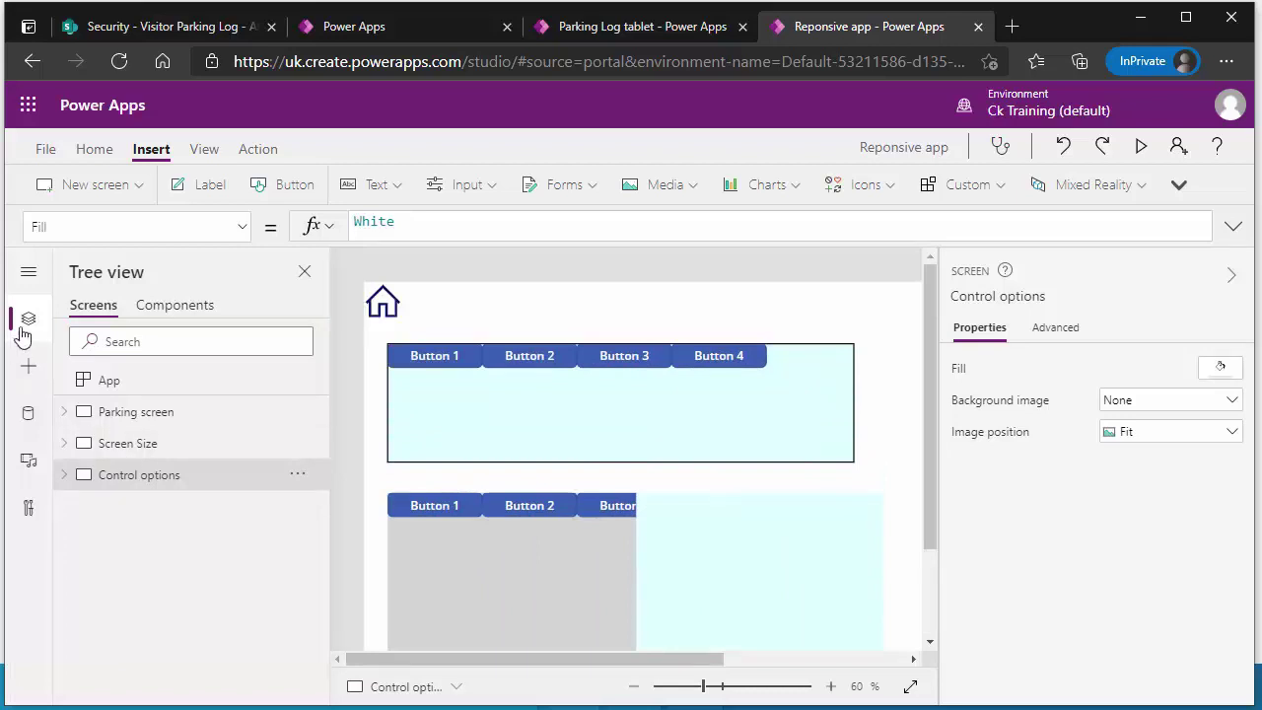
- Examine the containers on the Control options screen, checking the nested controls of Container3 and Container2 and the layout properties of Container2
left_click(27, 321)
left_click(27, 321)
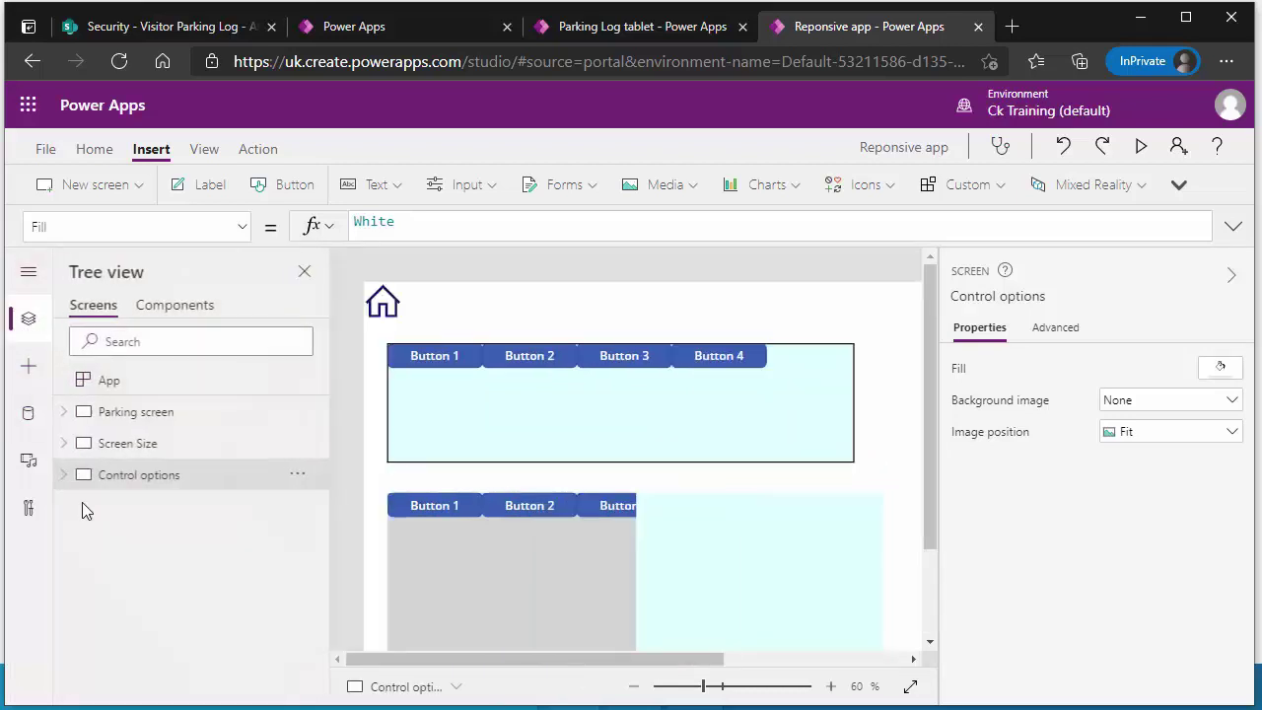
left_click(63, 474)
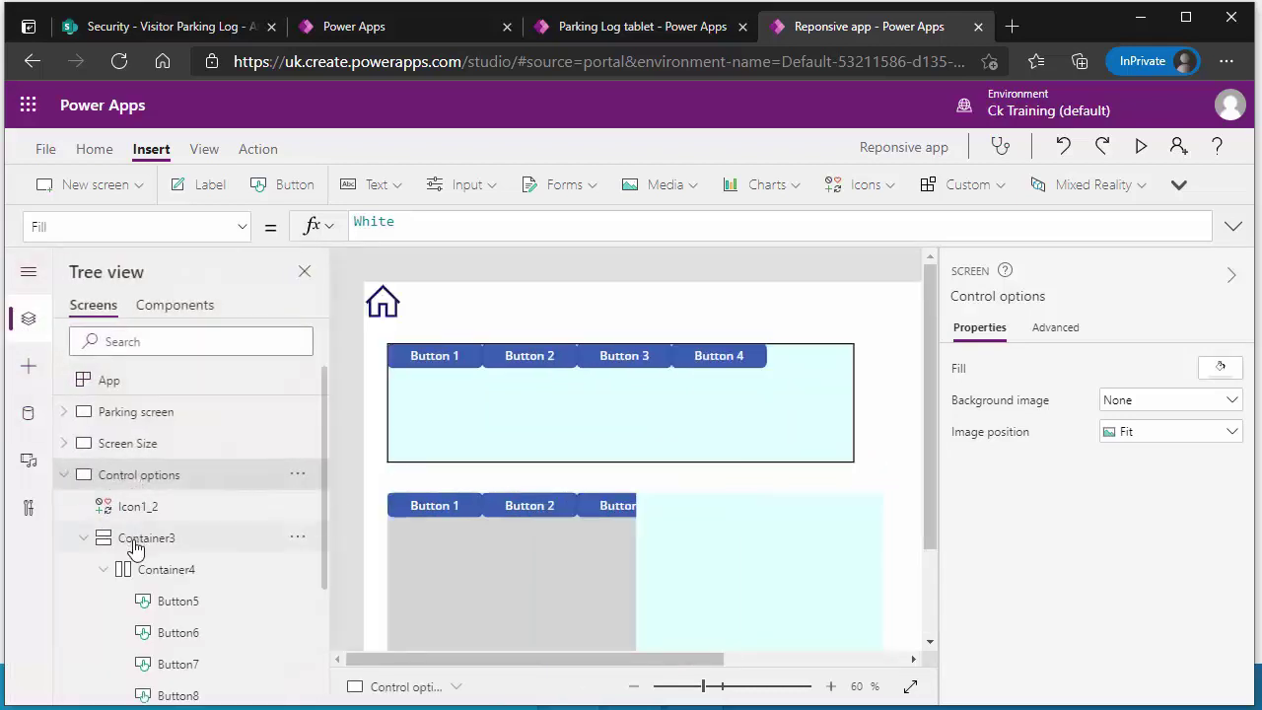
scroll(85, 535, "down", 1)
left_click(85, 437)
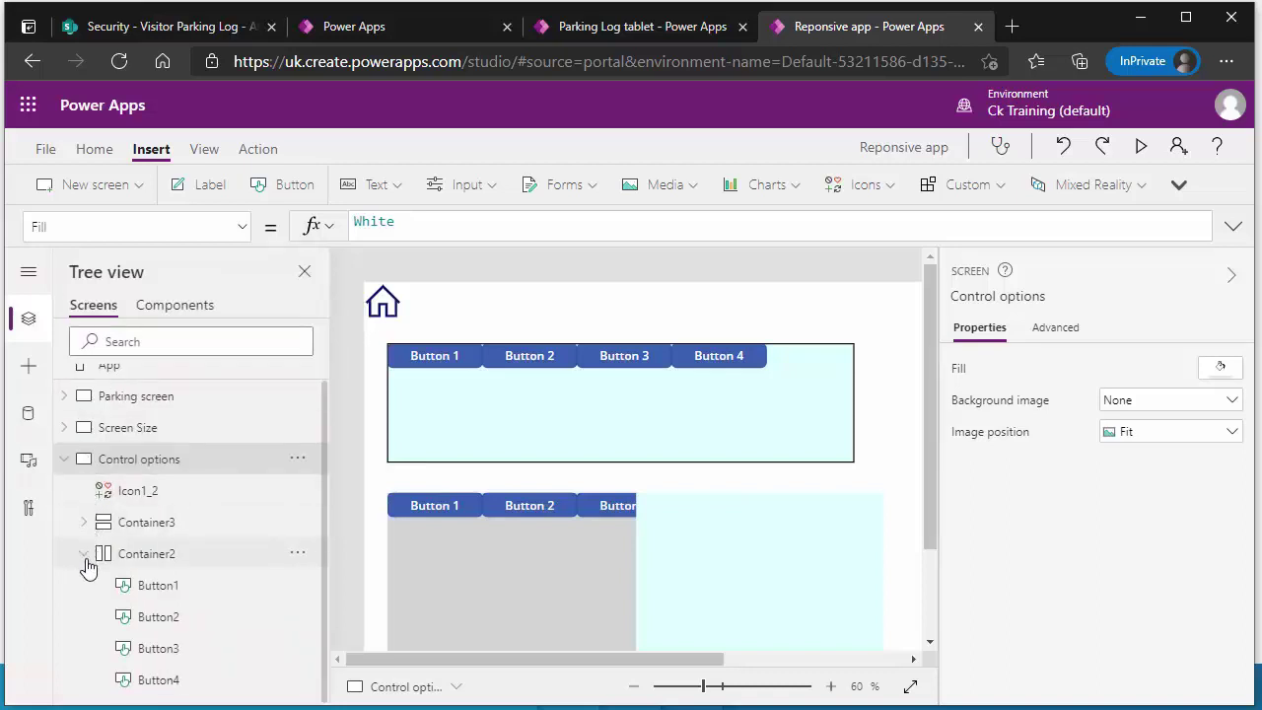
left_click(83, 554)
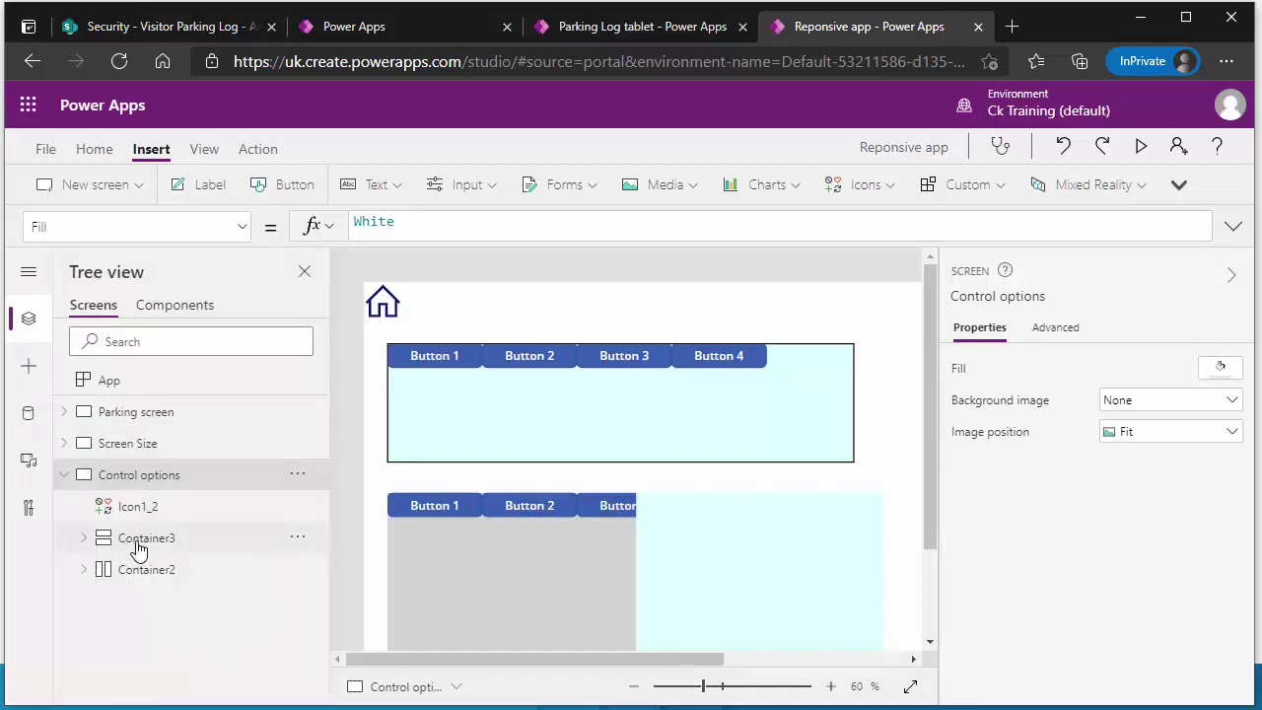
left_click(143, 542)
left_click(197, 569)
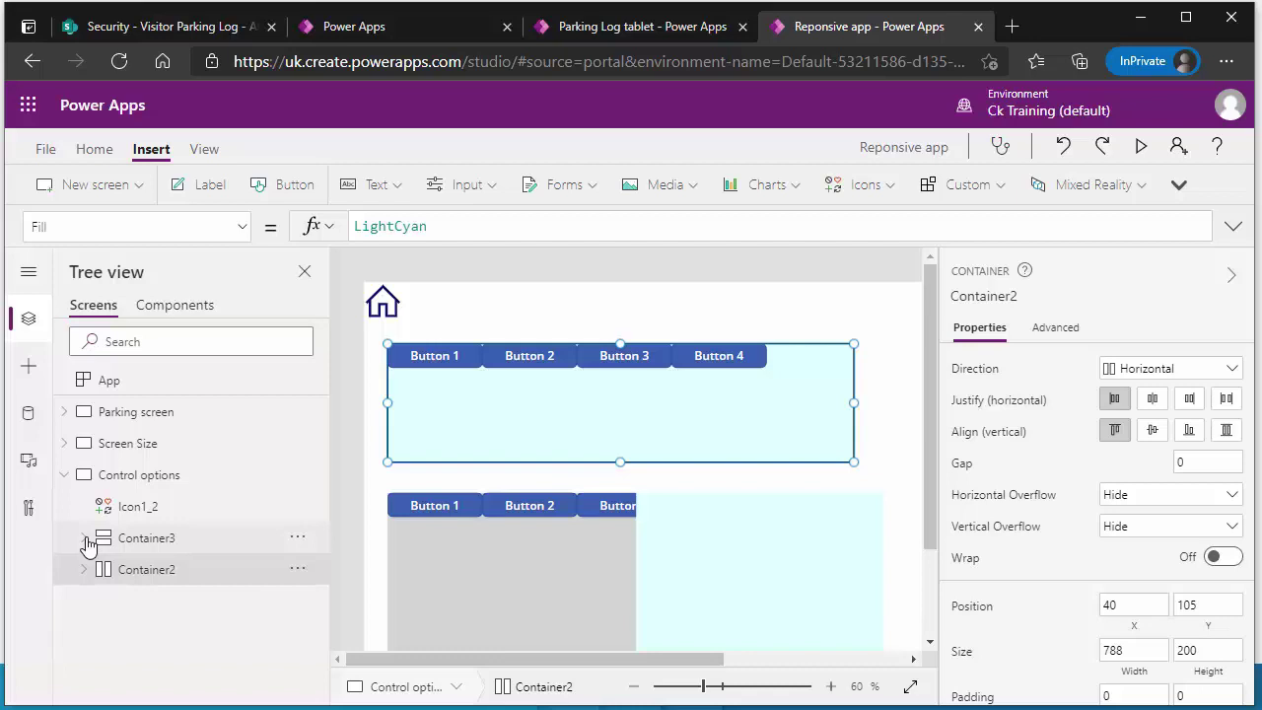
left_click(85, 538)
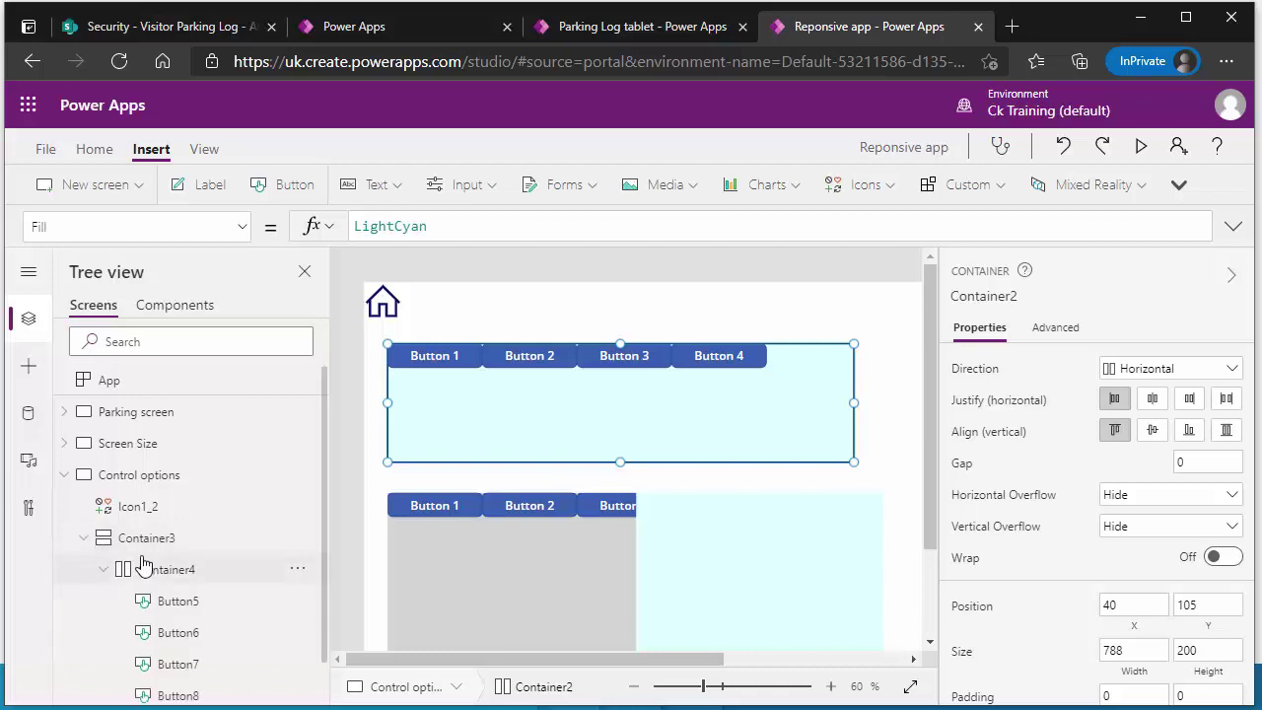
- Examine the buttons nested in Container4 and Container2, and compare the layout properties of both containers
scroll(143, 559, "down", 1)
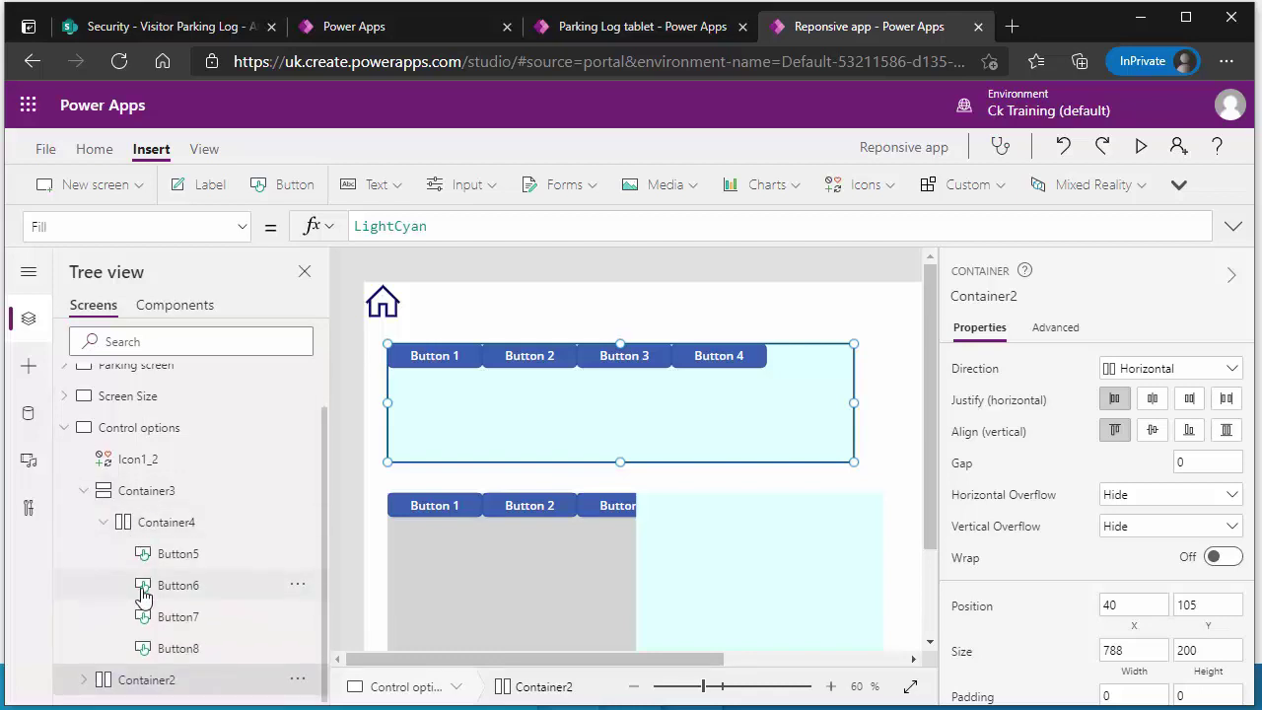
left_click(141, 529)
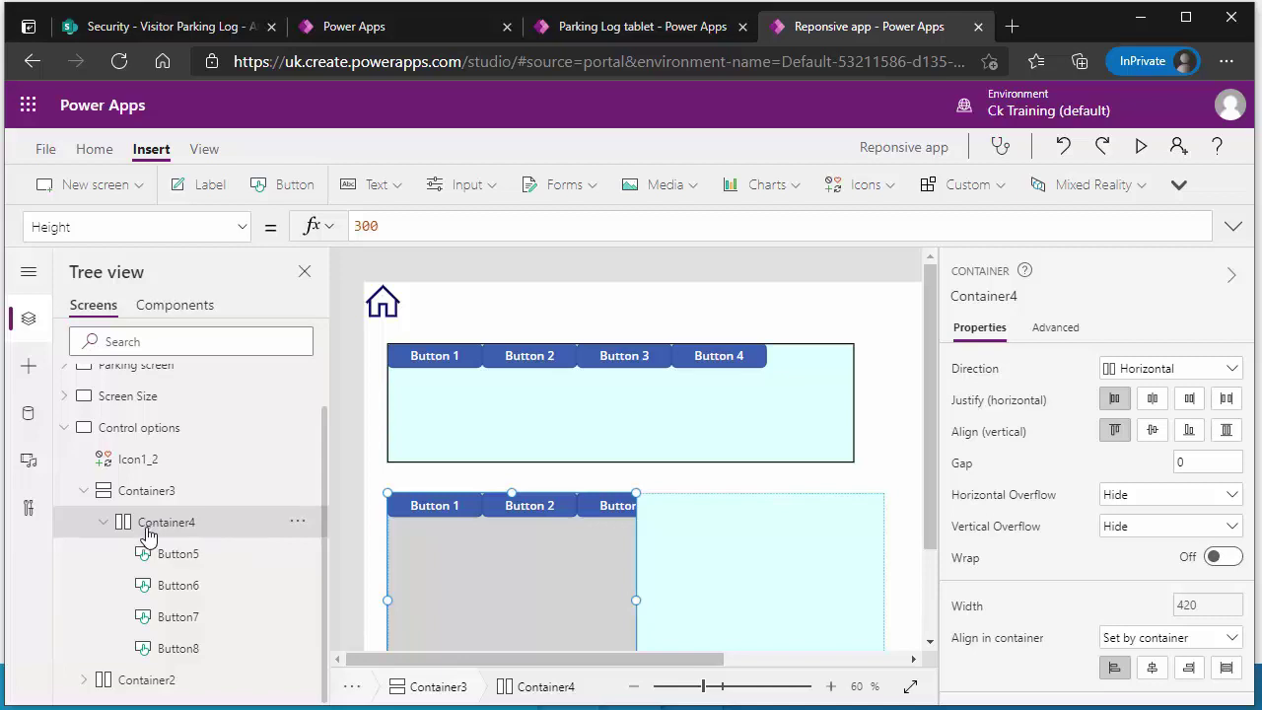
left_click(86, 683)
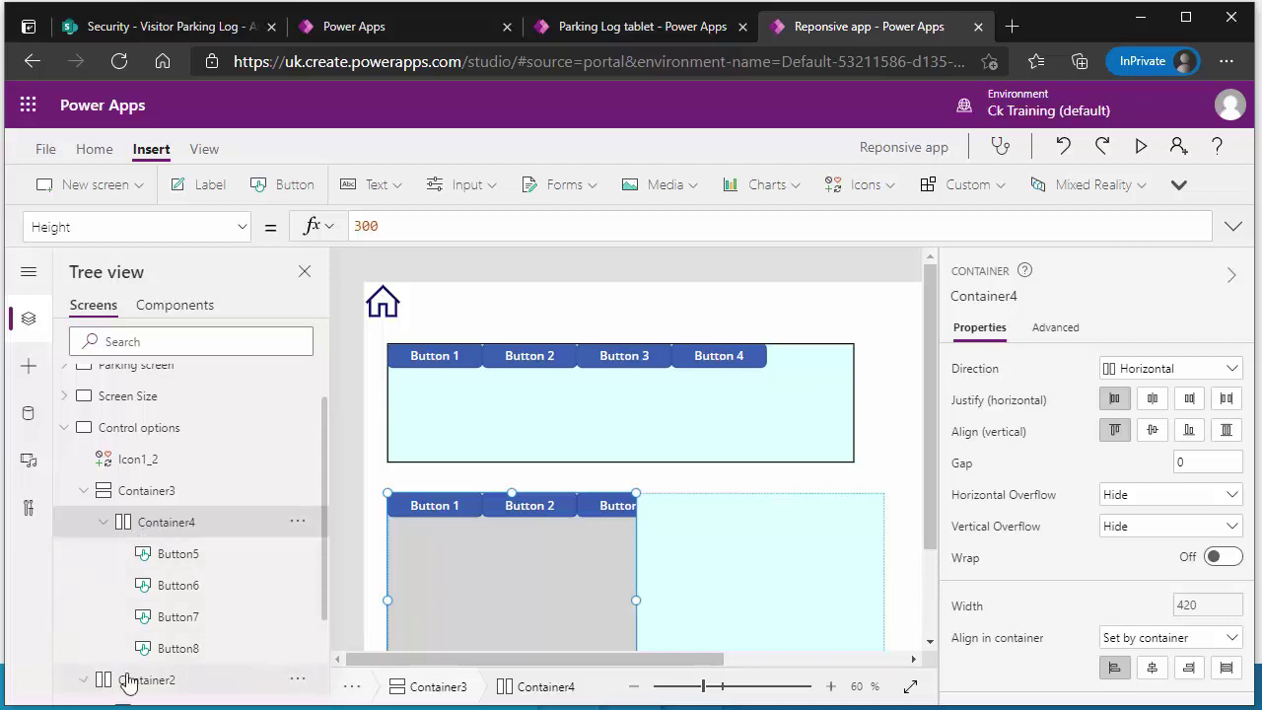
left_click(138, 631)
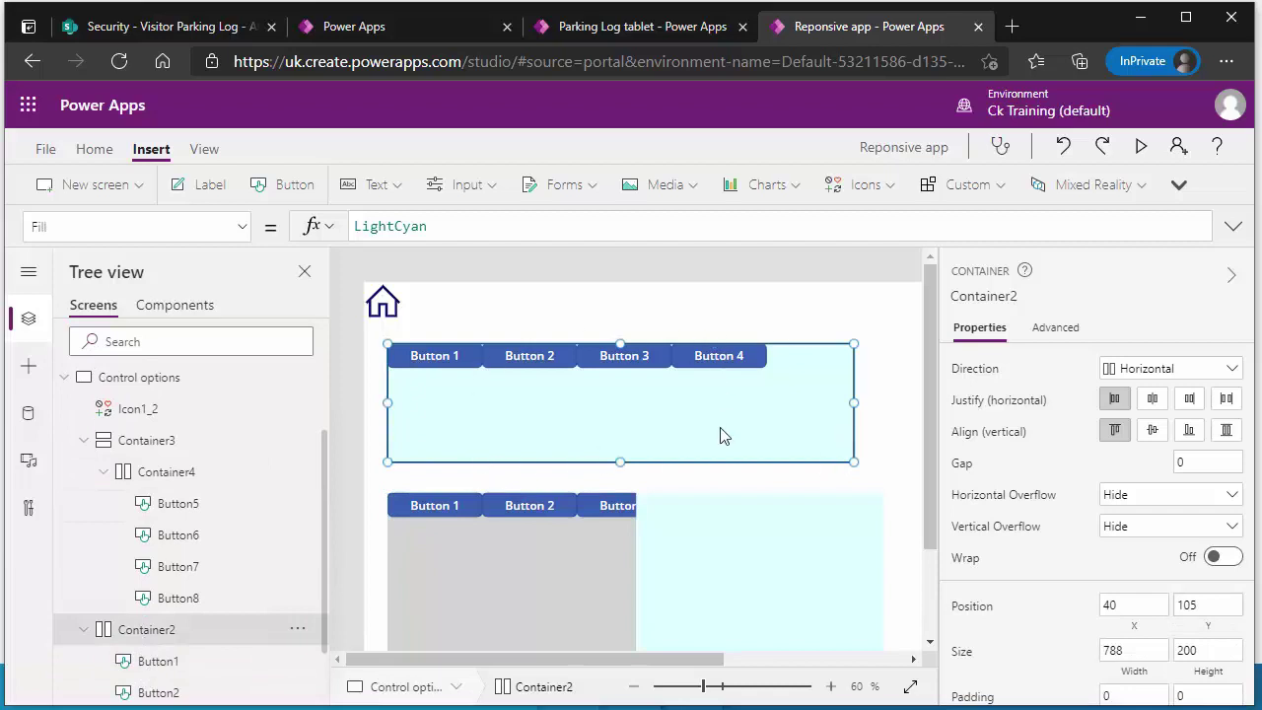
- Search the insertable controls for "contain" to view the container types, and return to the Control options screen's structure
left_click(34, 368)
left_click(141, 310)
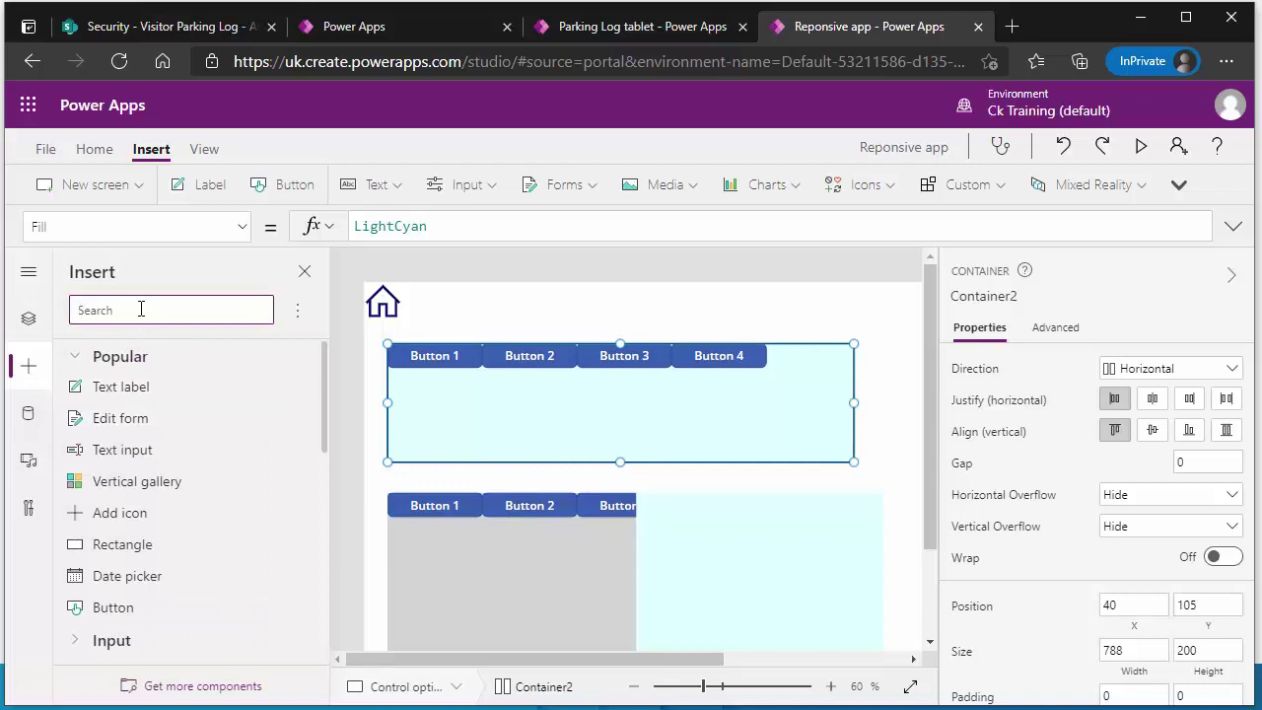
type("contain")
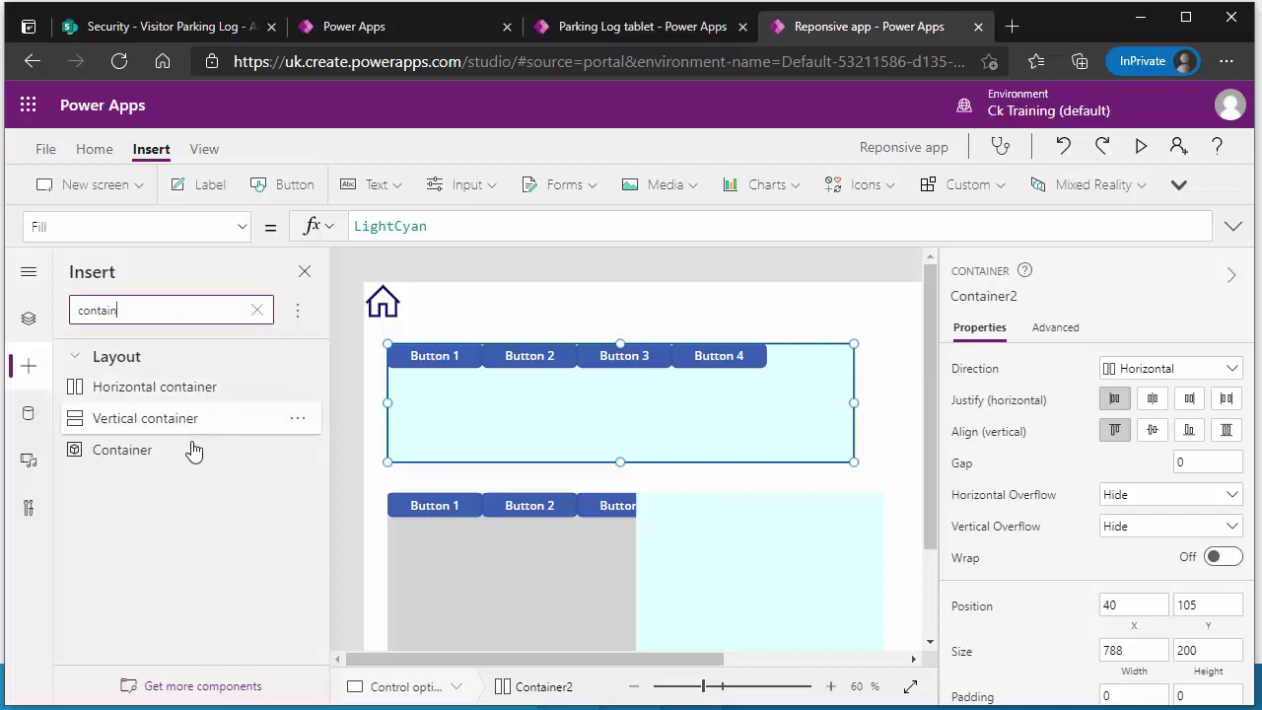
left_click(29, 317)
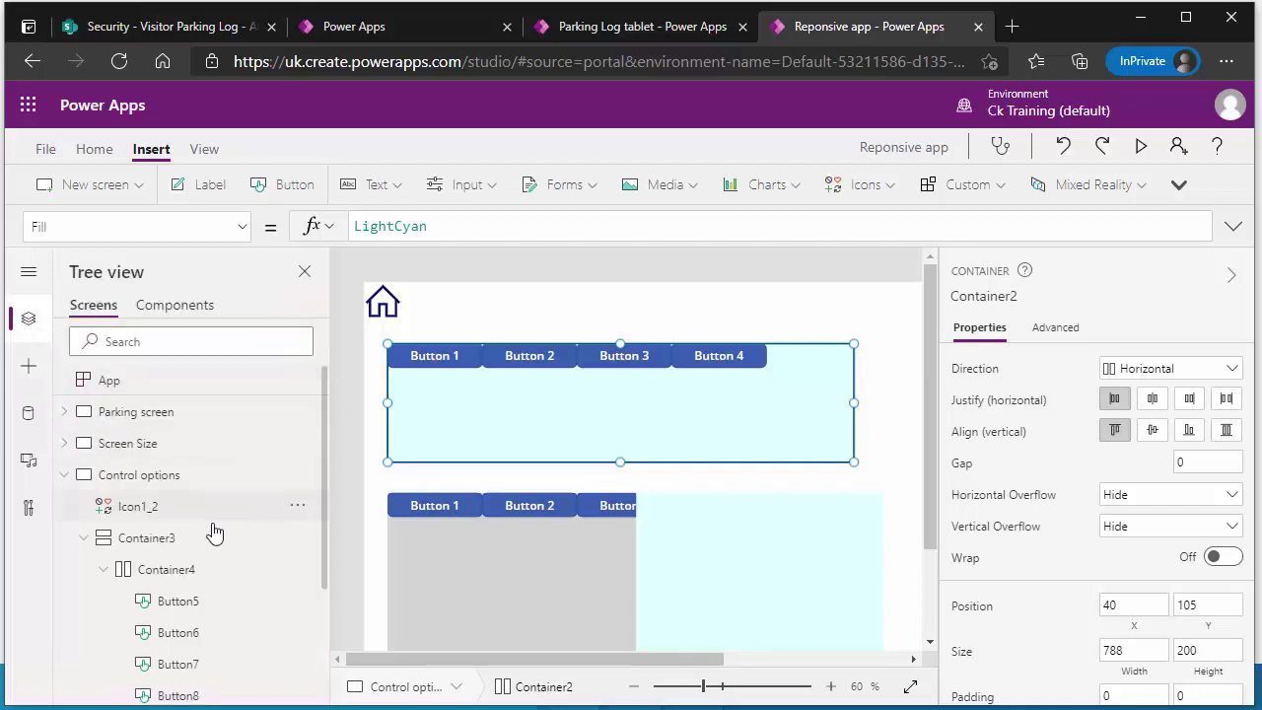
scroll(211, 529, "down", 2)
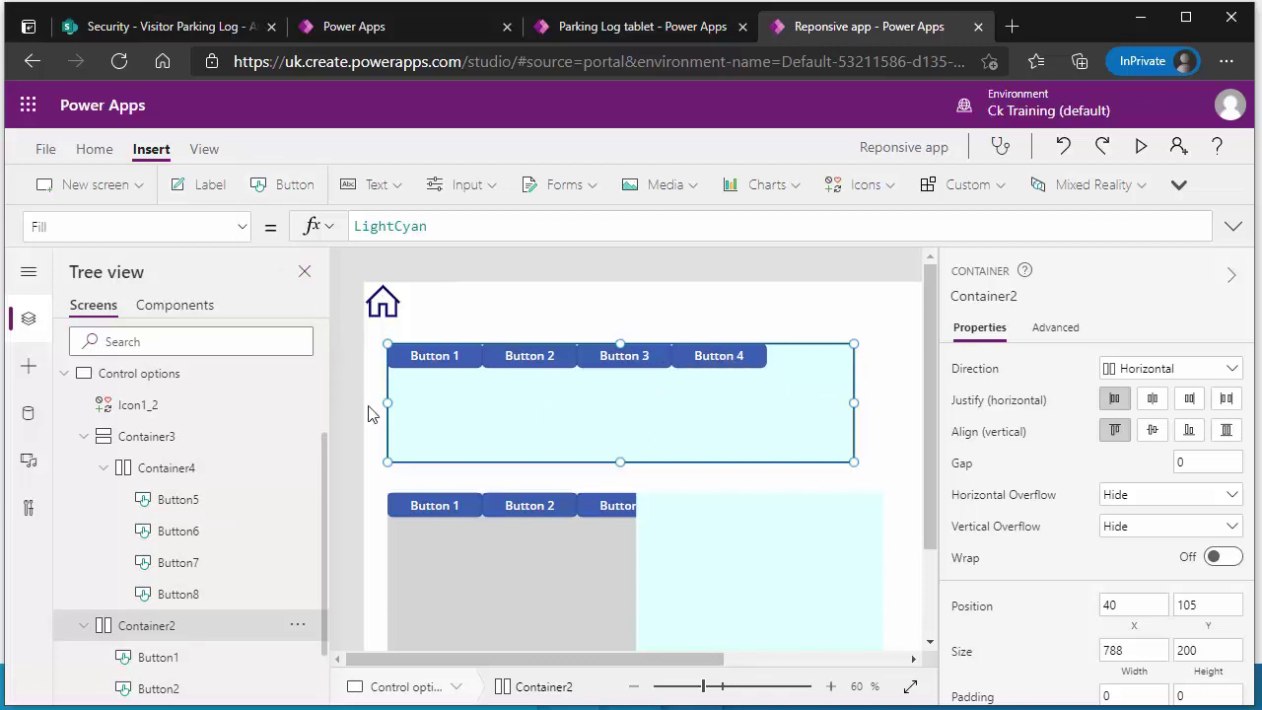
- Insert a new button directly on the Control options screen, outside the containers, and try sending it backward
left_click(496, 320)
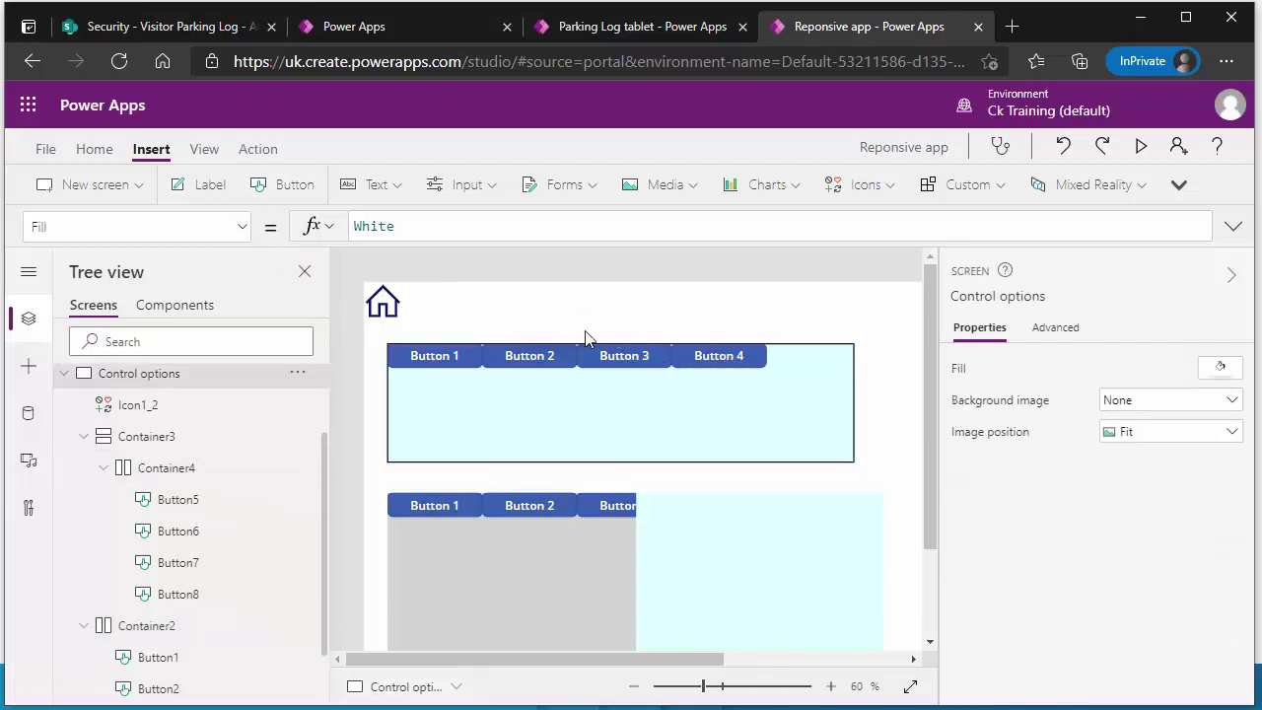
left_click(300, 186)
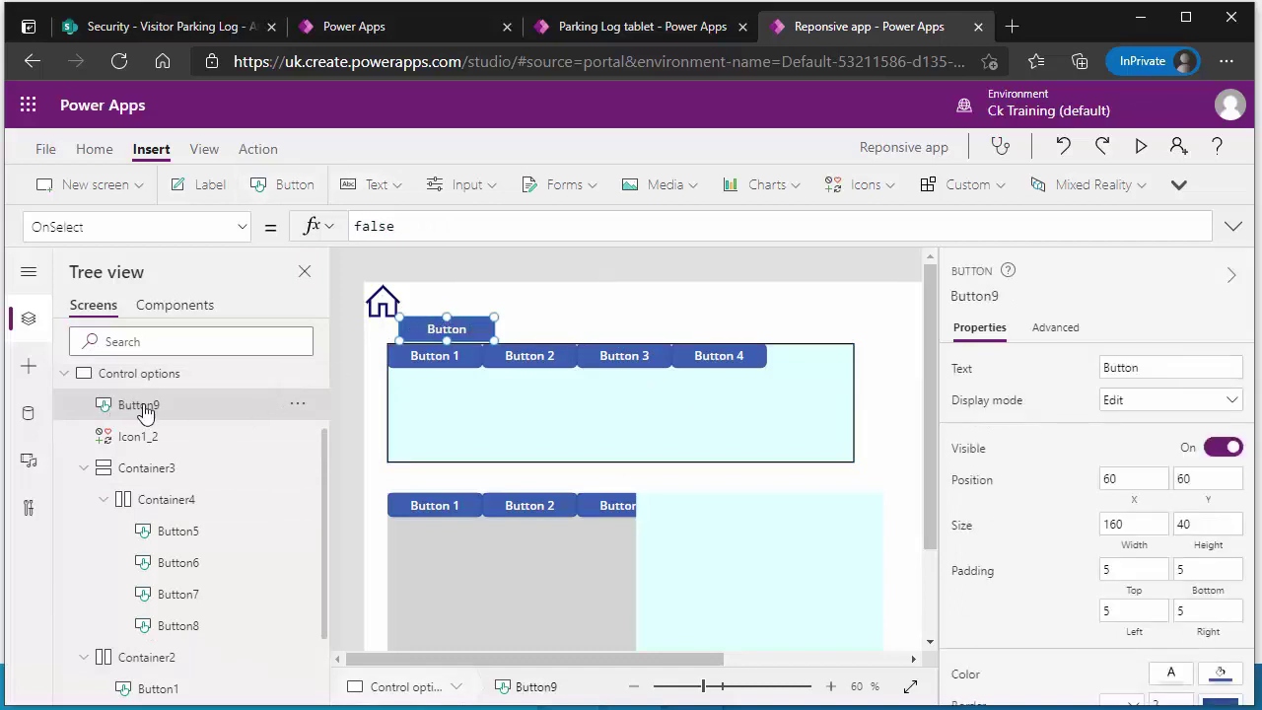
scroll(138, 434, "up", 1)
scroll(138, 434, "up", 1)
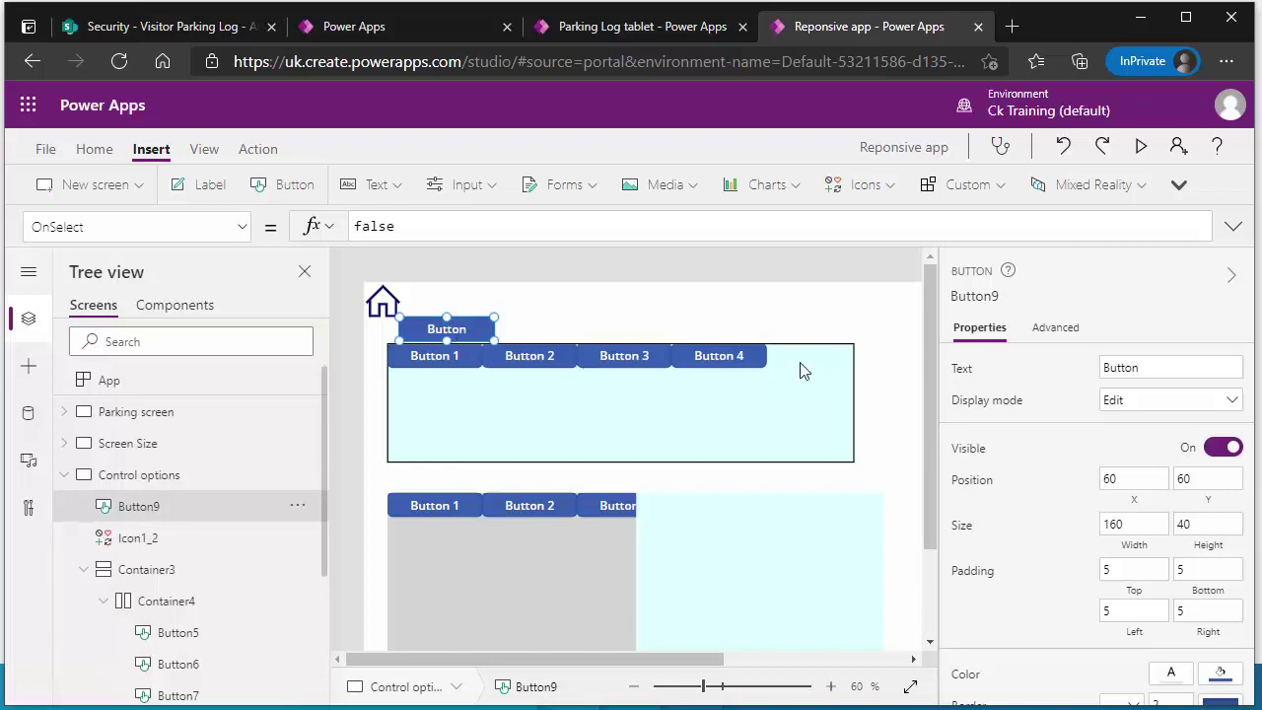
left_click(296, 505)
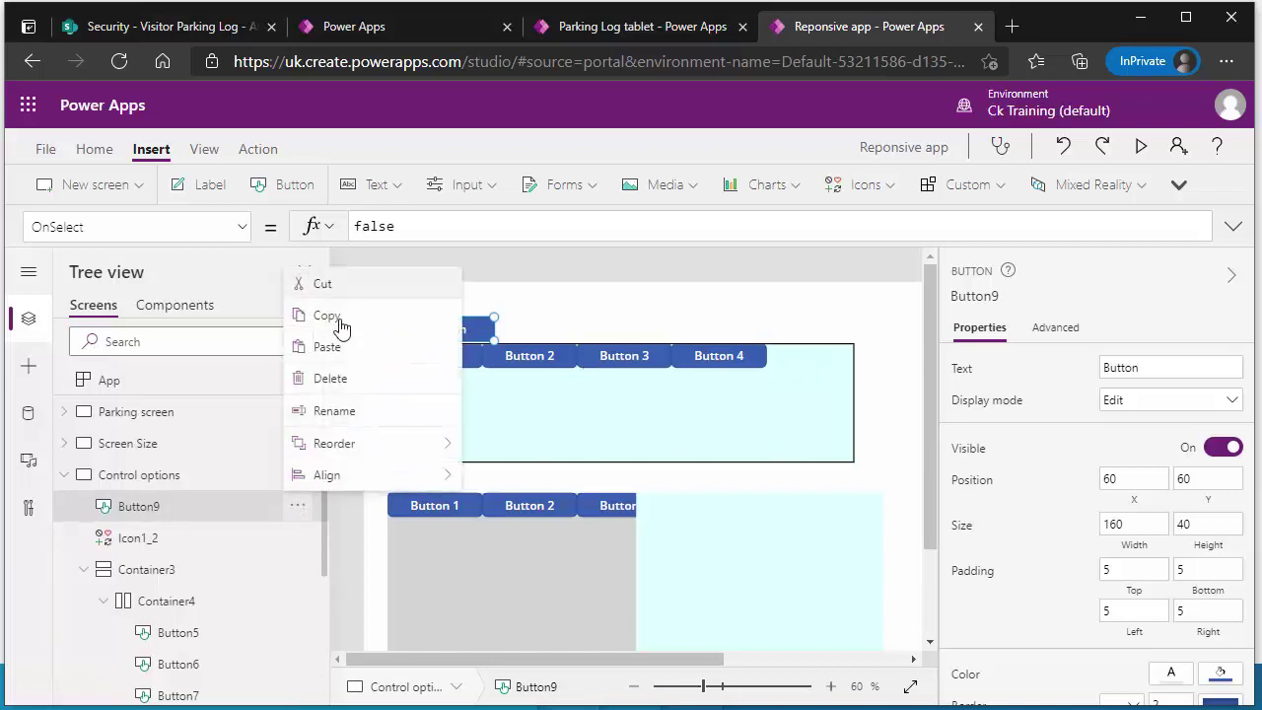
mouse_move(455, 451)
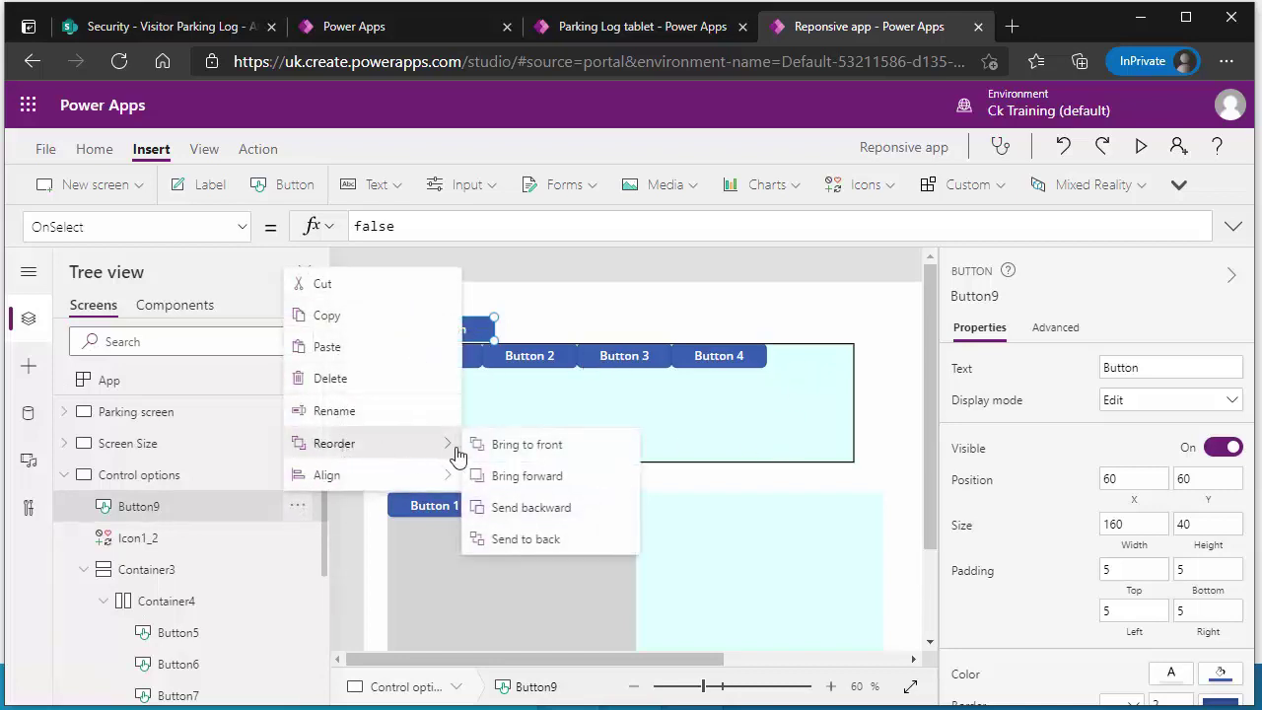
left_click(530, 507)
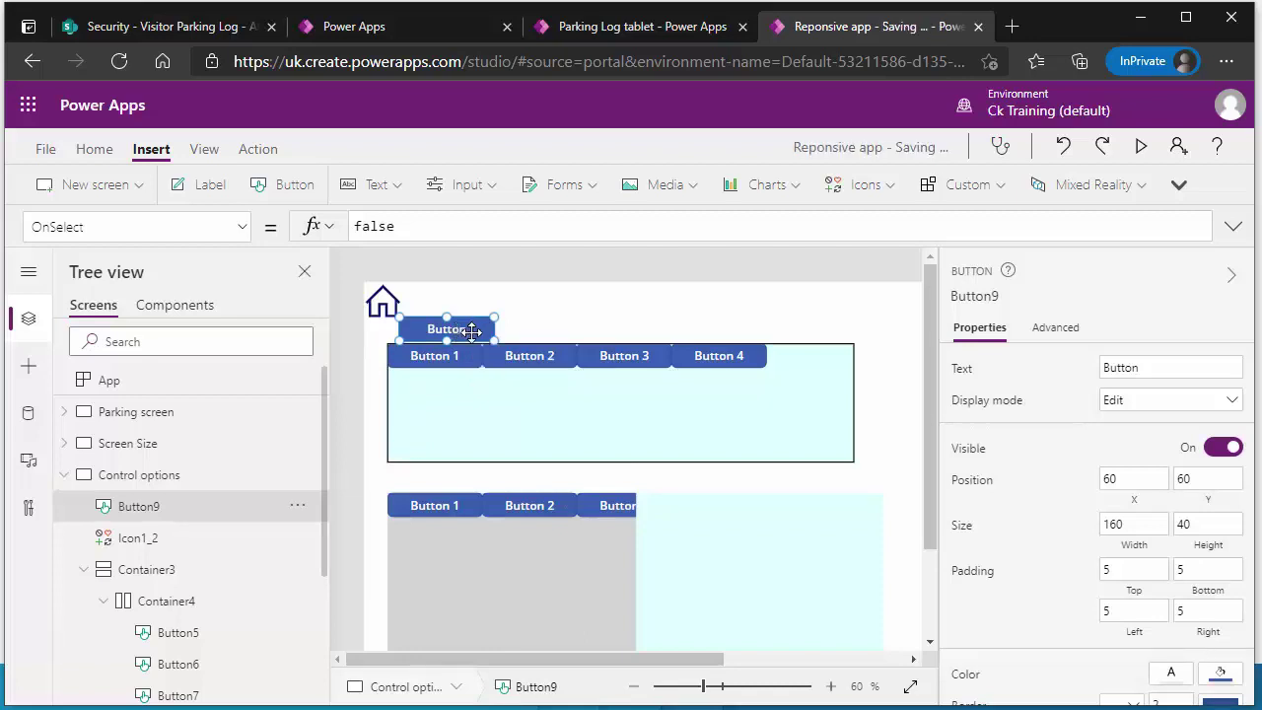
- Cut the new loose button from the Control options screen and paste it into Container2
key("Delete")
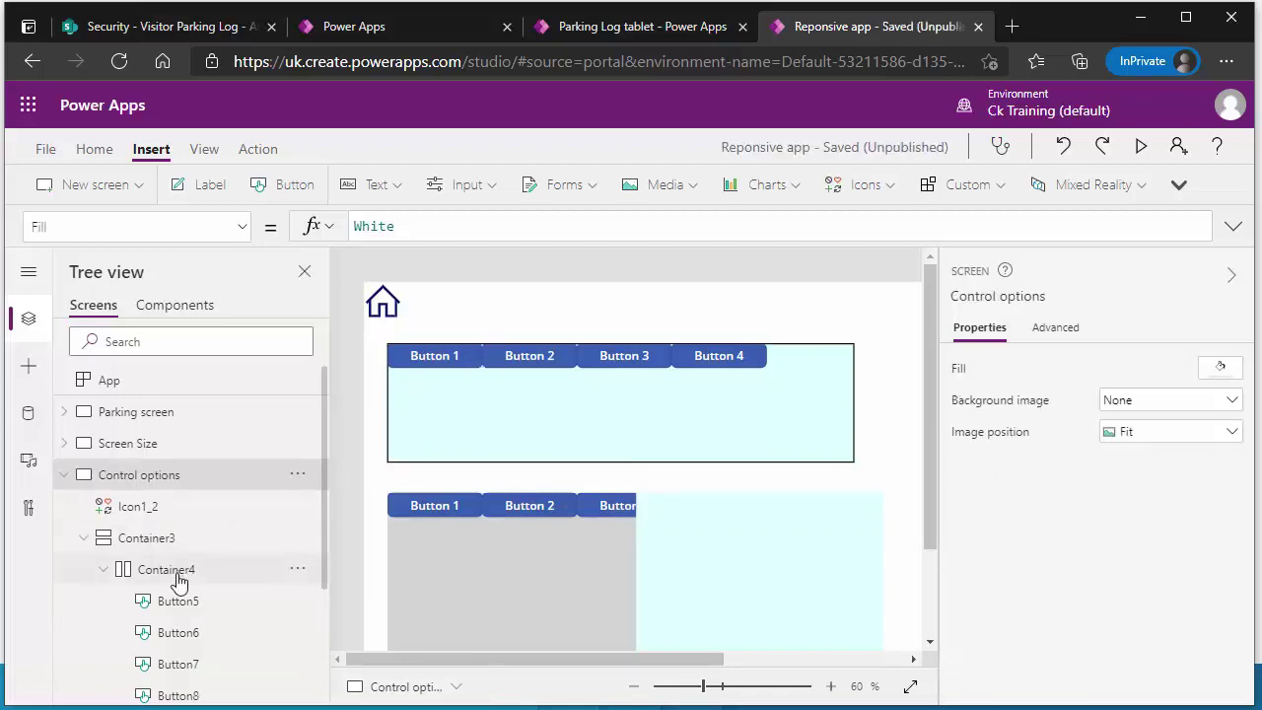
left_click(469, 426)
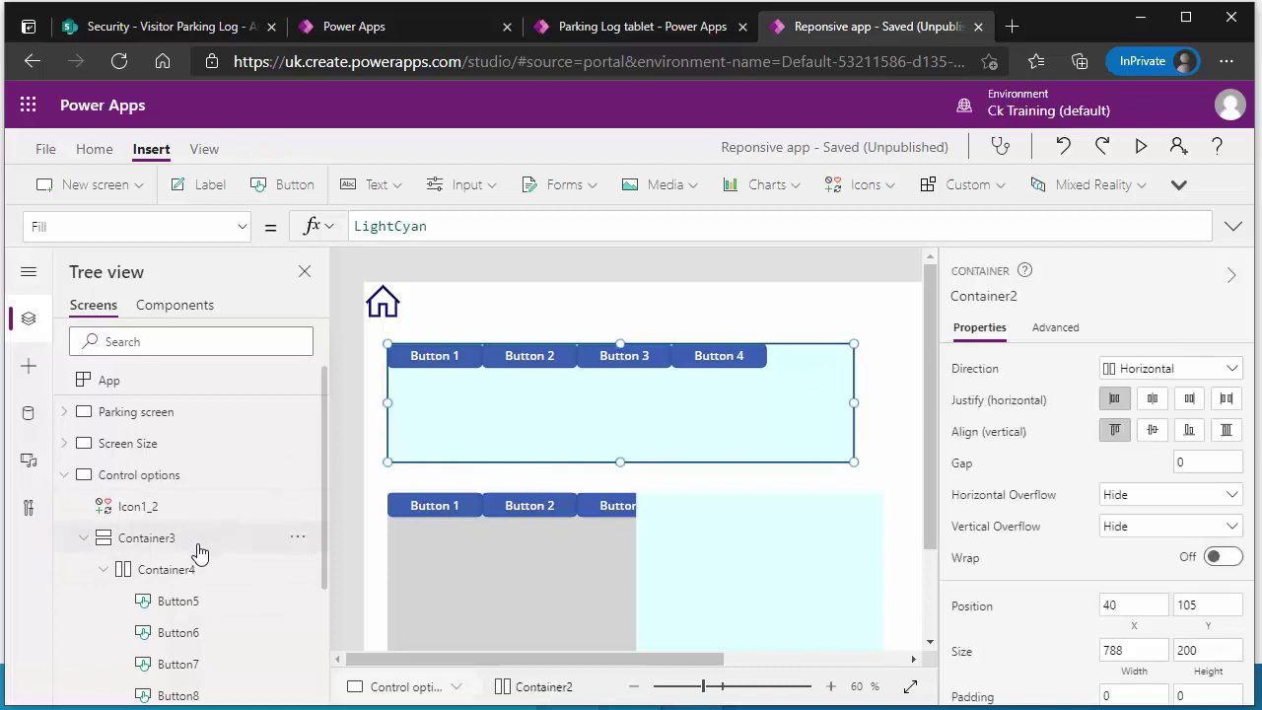
scroll(197, 552, "down", 2)
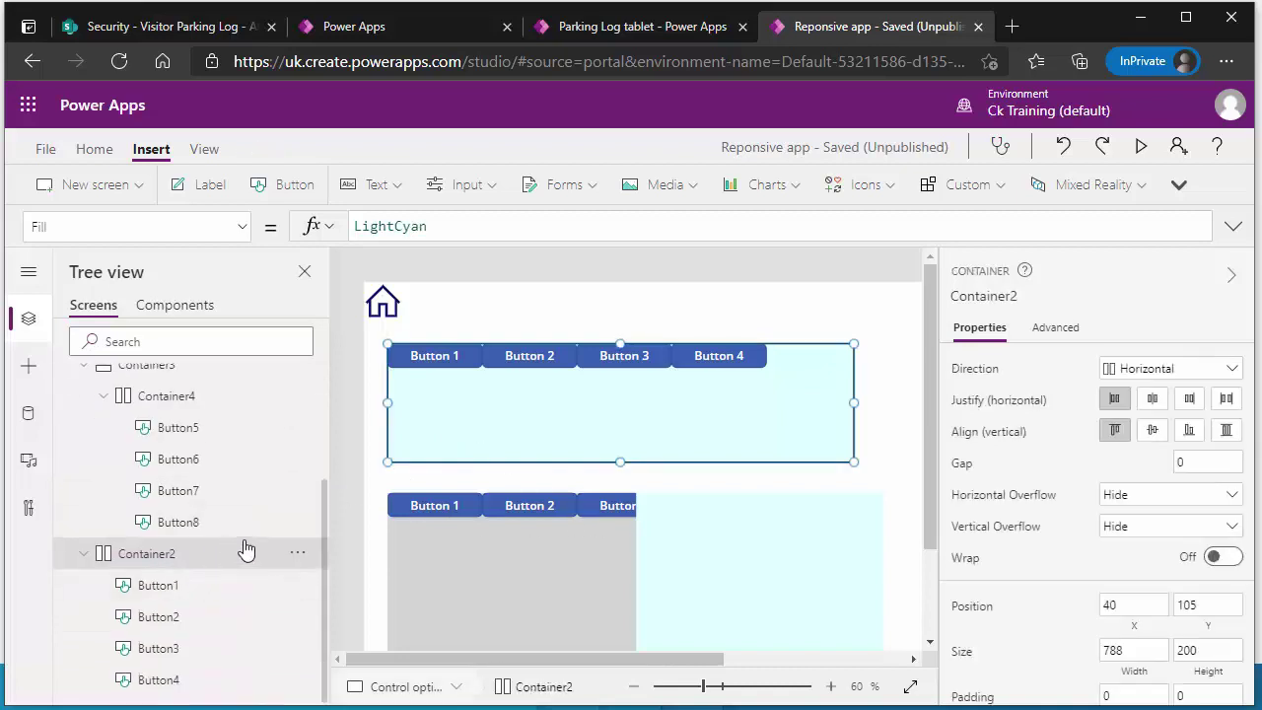
key("ctrl+v")
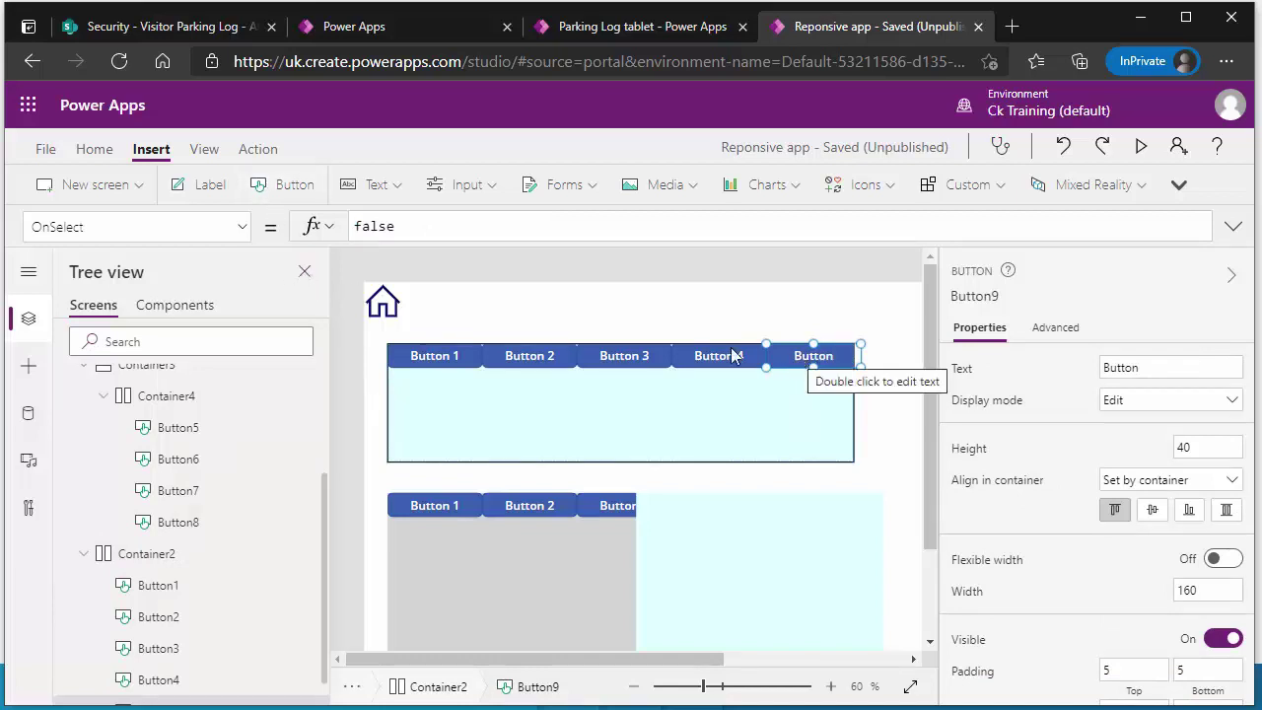
- Insert three loose buttons on the Control options screen outside Container2, and remove them again
left_click(449, 316)
left_click(293, 186)
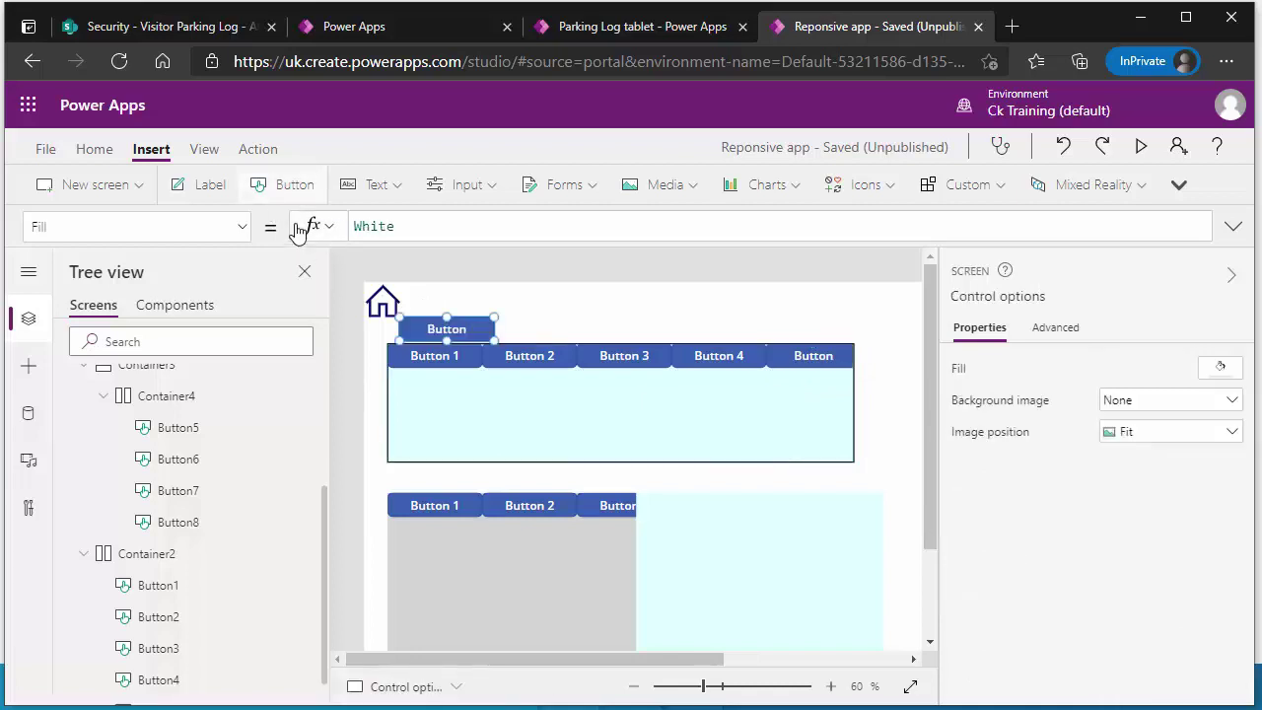
left_click(294, 186)
left_click(294, 187)
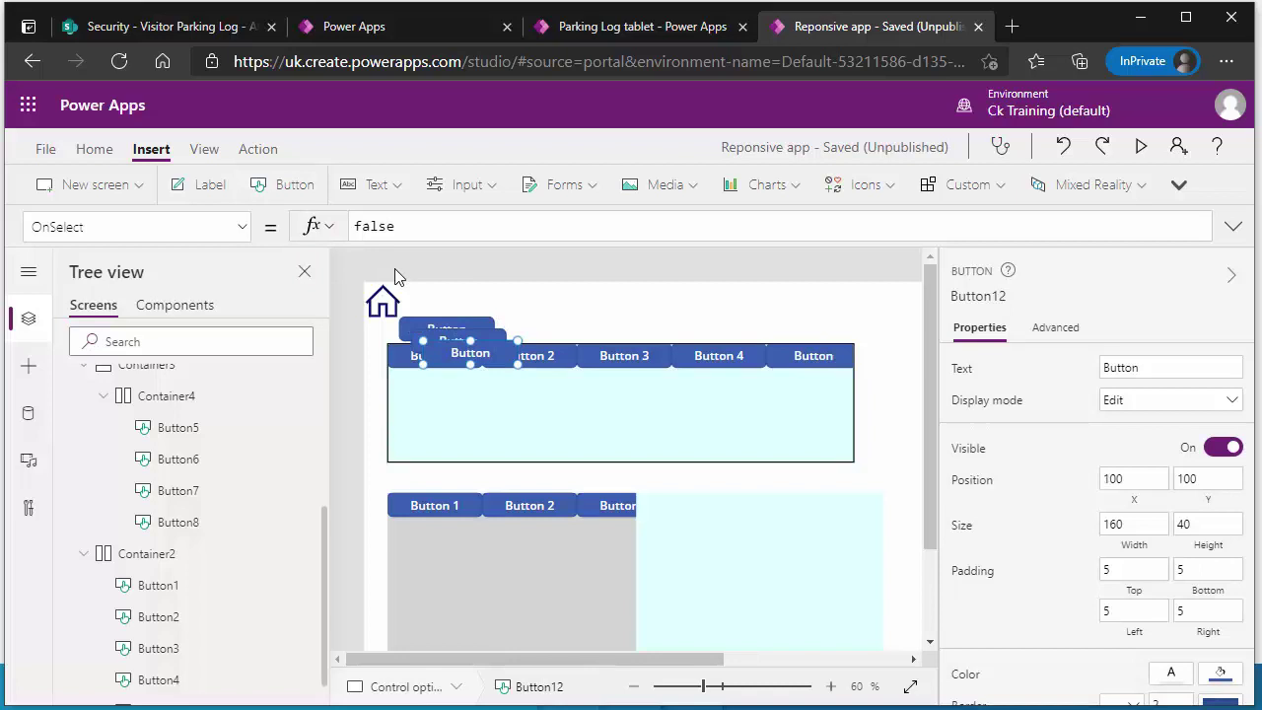
left_click_drag(509, 350, 470, 349)
left_click(450, 330)
left_click(440, 387)
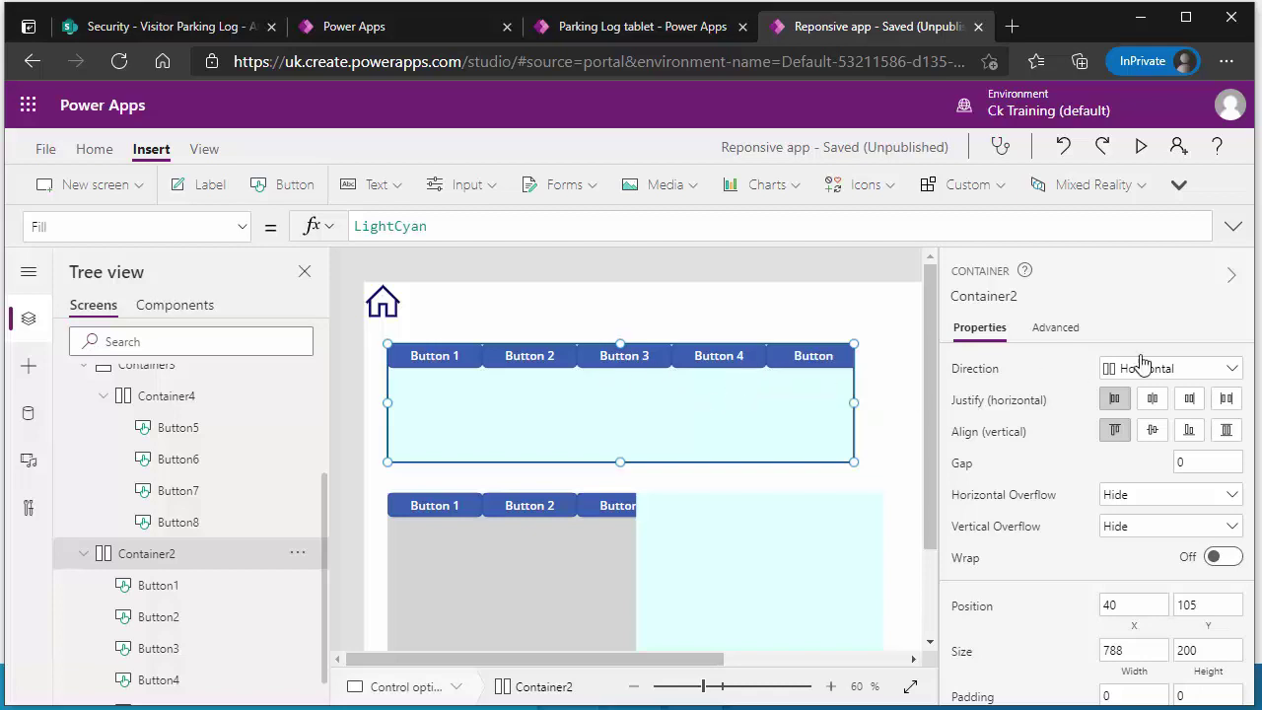
- Set the text of the last button in Container2 to "Button 5"
left_click(807, 361)
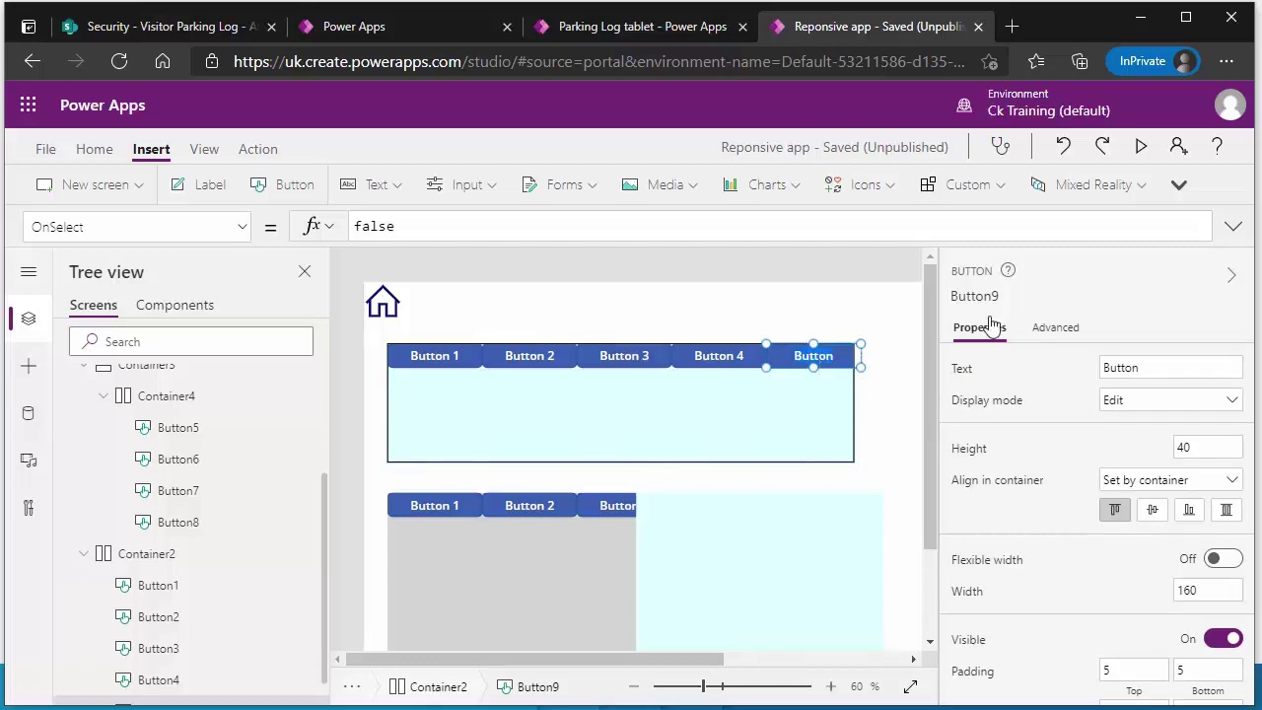
left_click(1181, 371)
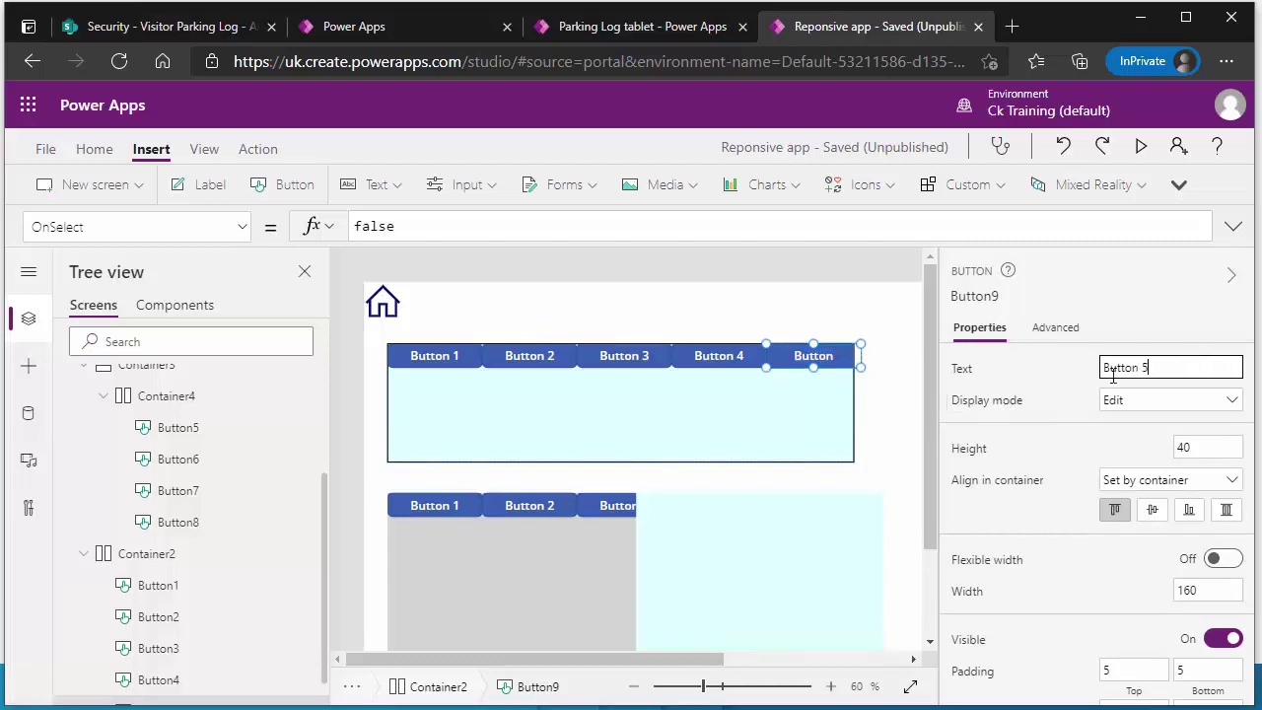
left_click(838, 466)
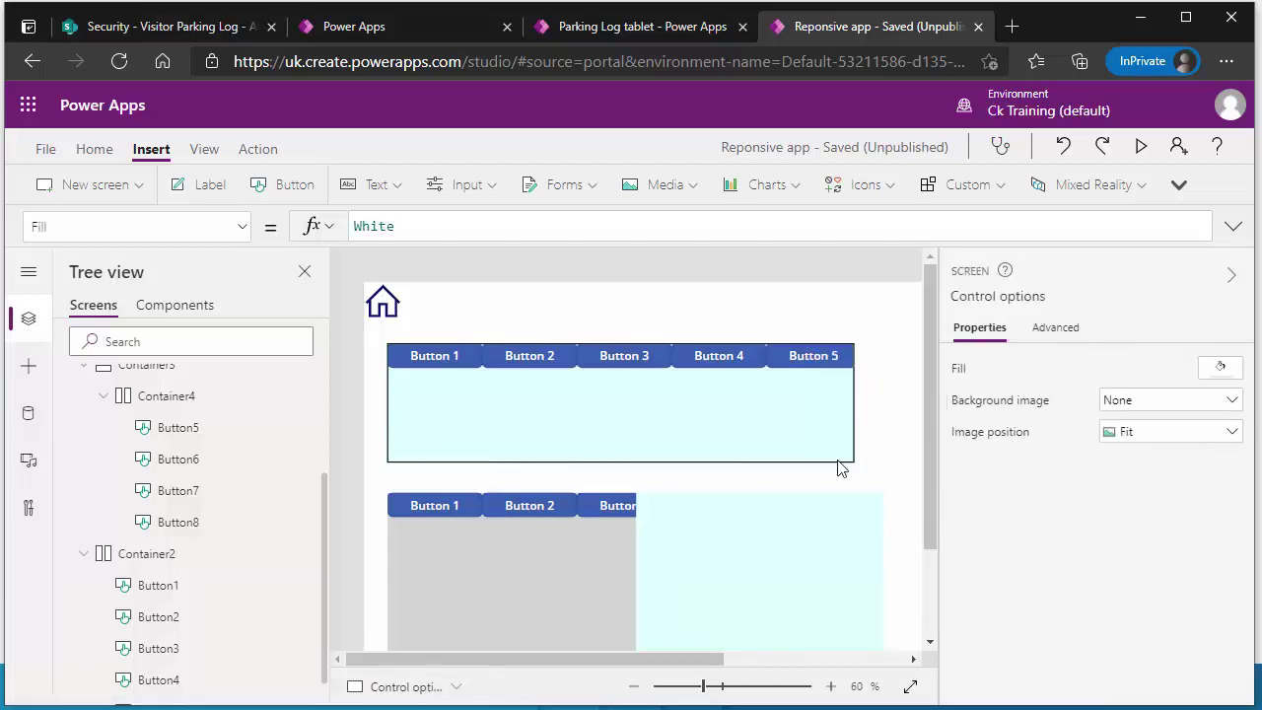
- Set the direction of Container2 to Vertical
left_click(730, 394)
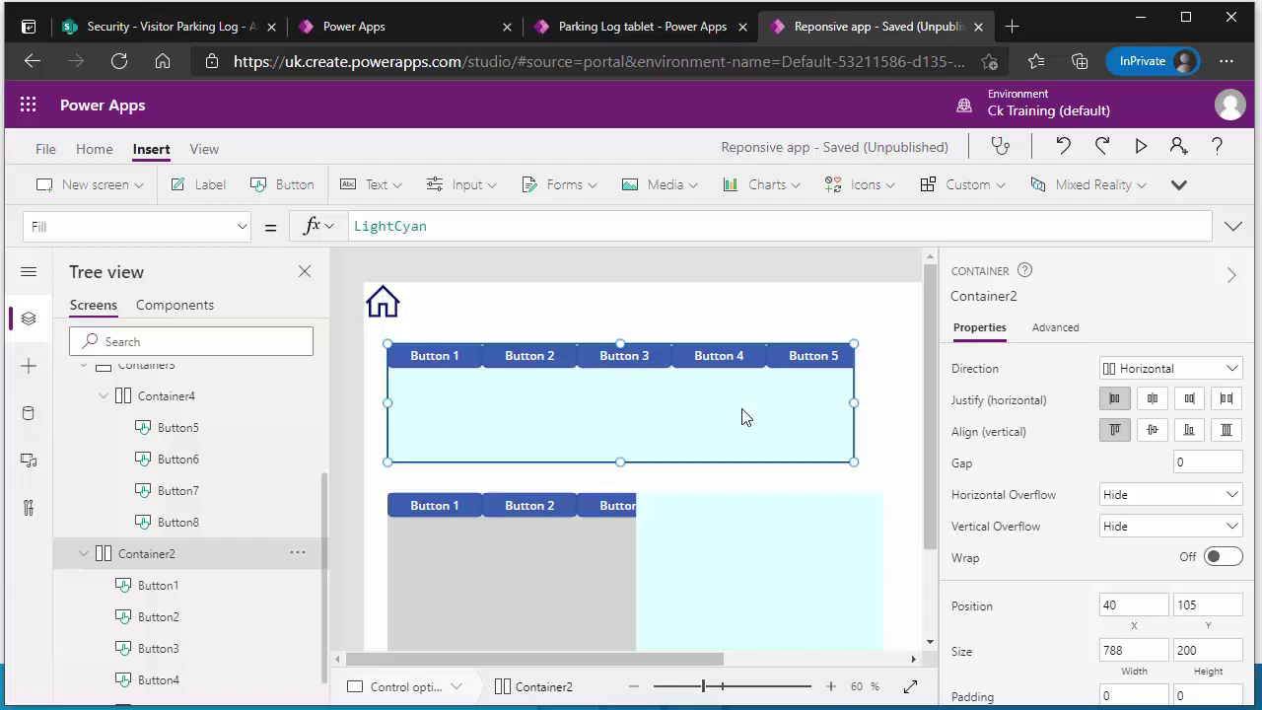
left_click(1141, 379)
left_click(1144, 411)
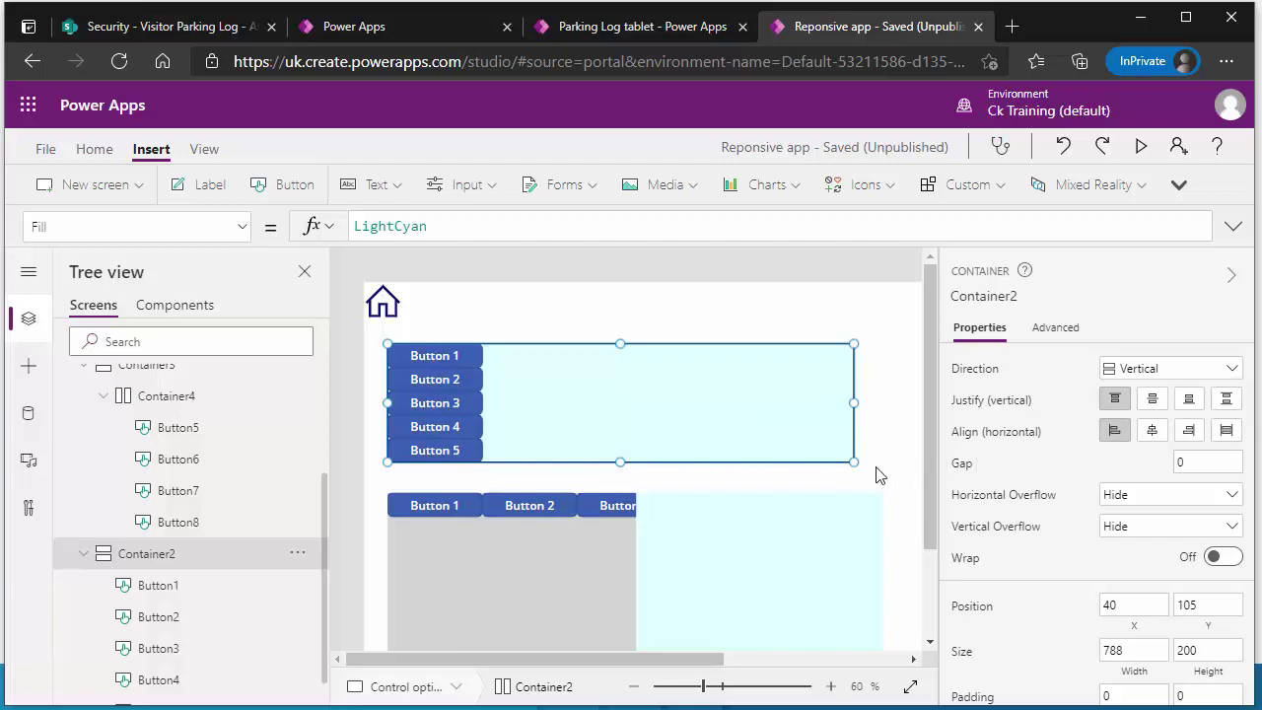
- Search the insertable controls for "cont" to compare the horizontal and vertical container types
left_click(33, 366)
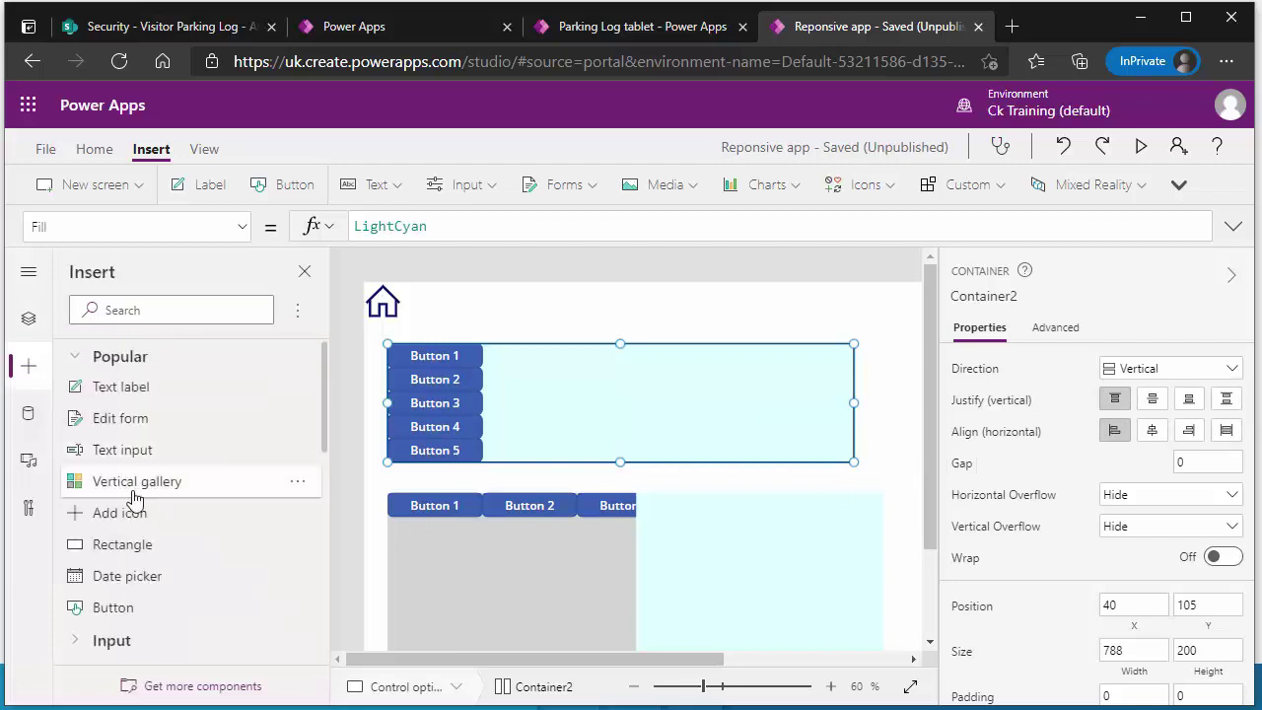
left_click(143, 306)
type("contin")
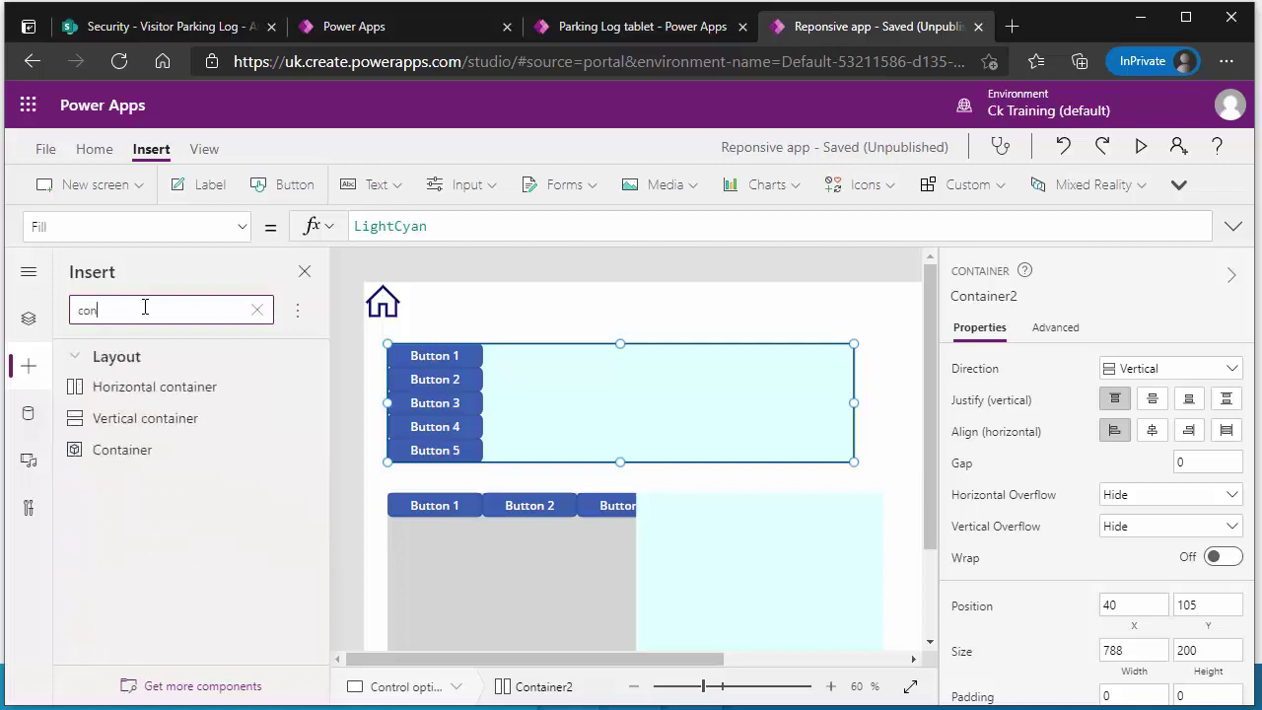
key("BackSpace")
key("BackSpace")
- Switch the direction of Container2 to Horizontal, to Vertical once more, and back to Horizontal
left_click(892, 432)
left_click(825, 420)
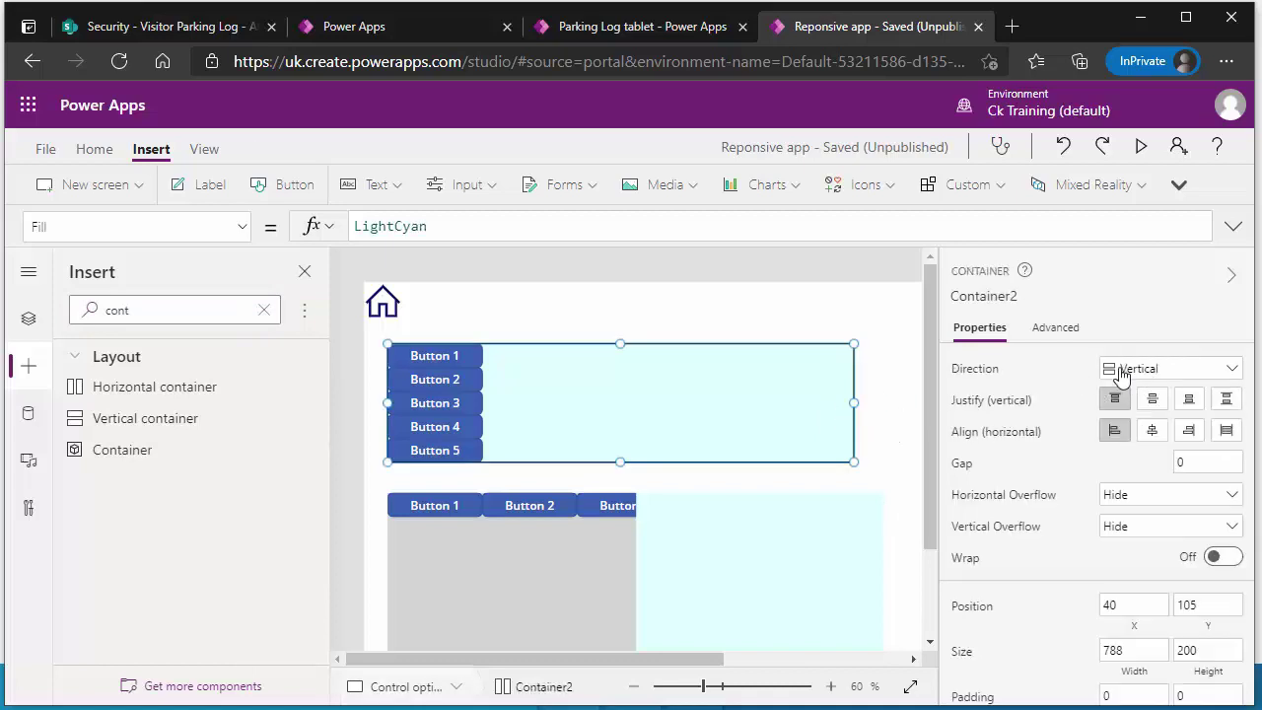
left_click(1120, 376)
left_click(1134, 392)
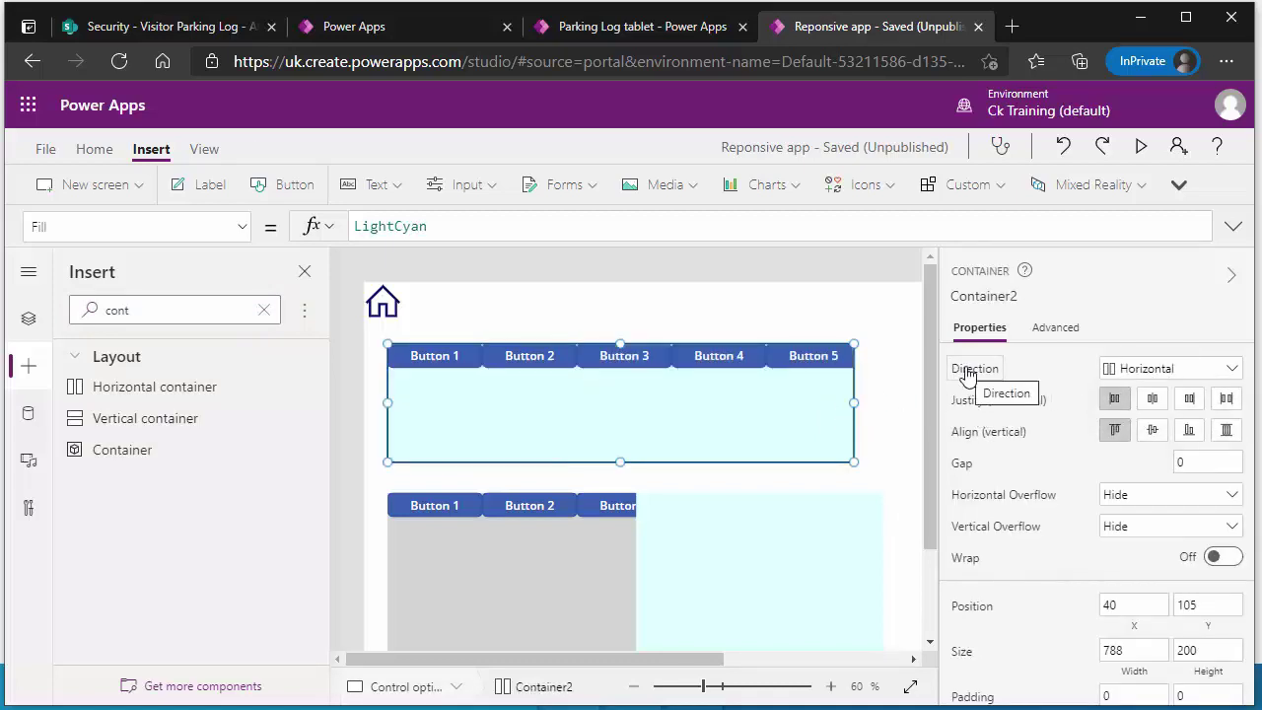
left_click(1112, 380)
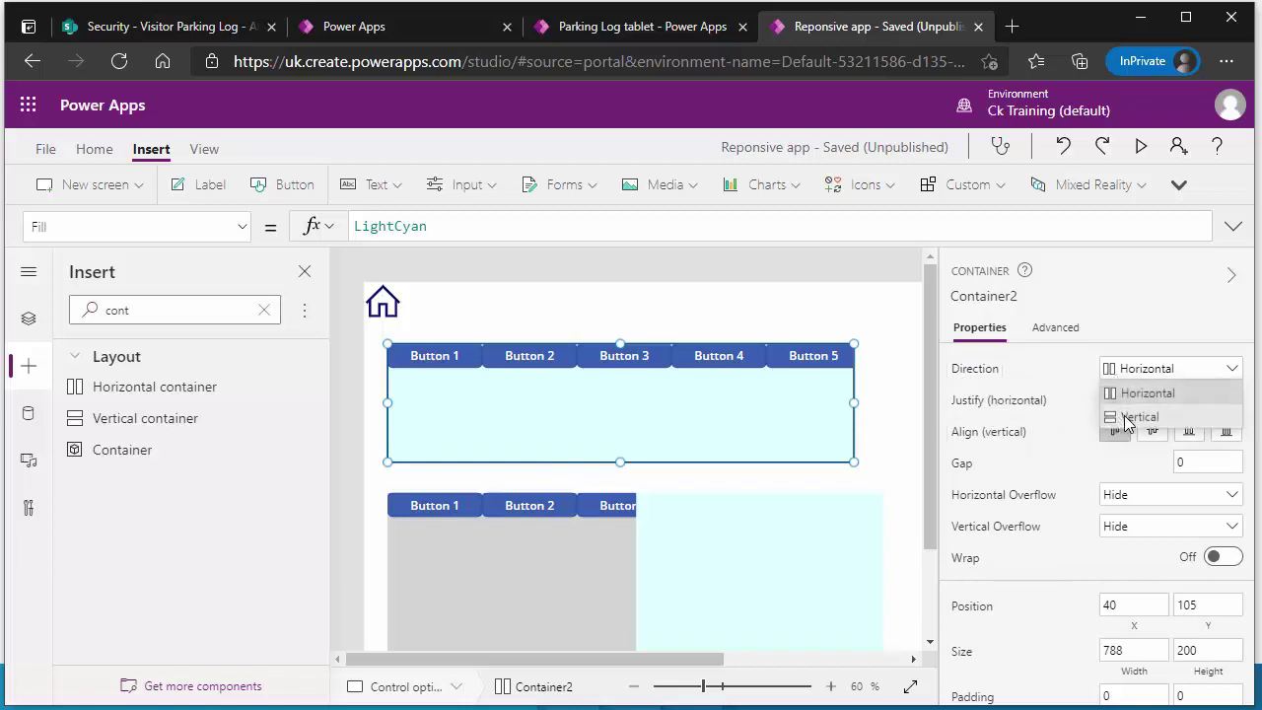
left_click(1124, 416)
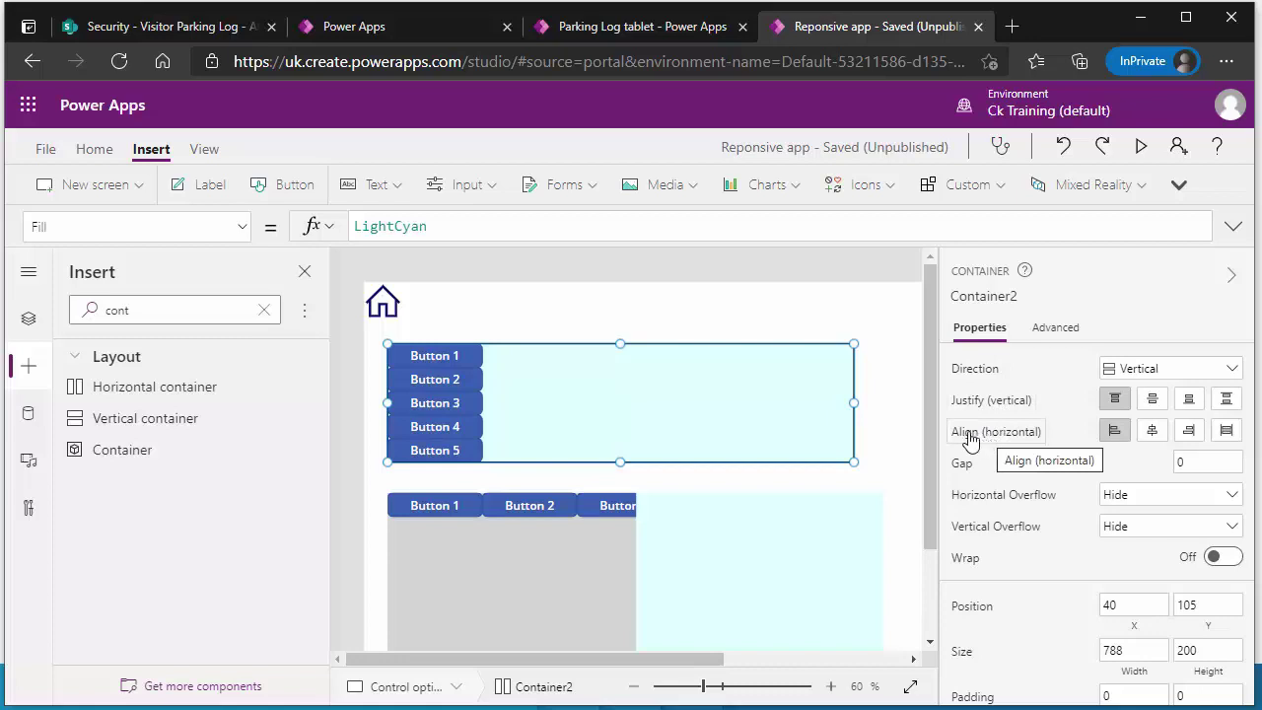
left_click(1125, 369)
left_click(1130, 394)
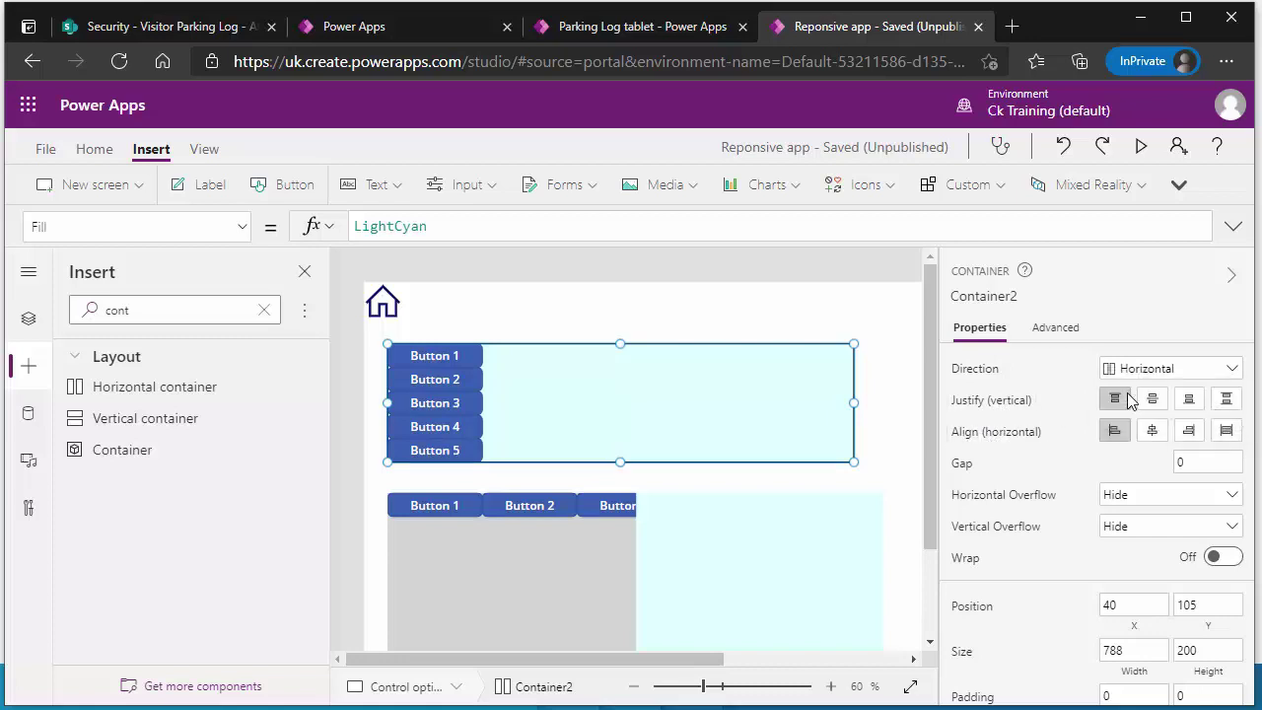
- Return to the screen's control structure and narrow Container2 to a width of about 743
left_click(44, 331)
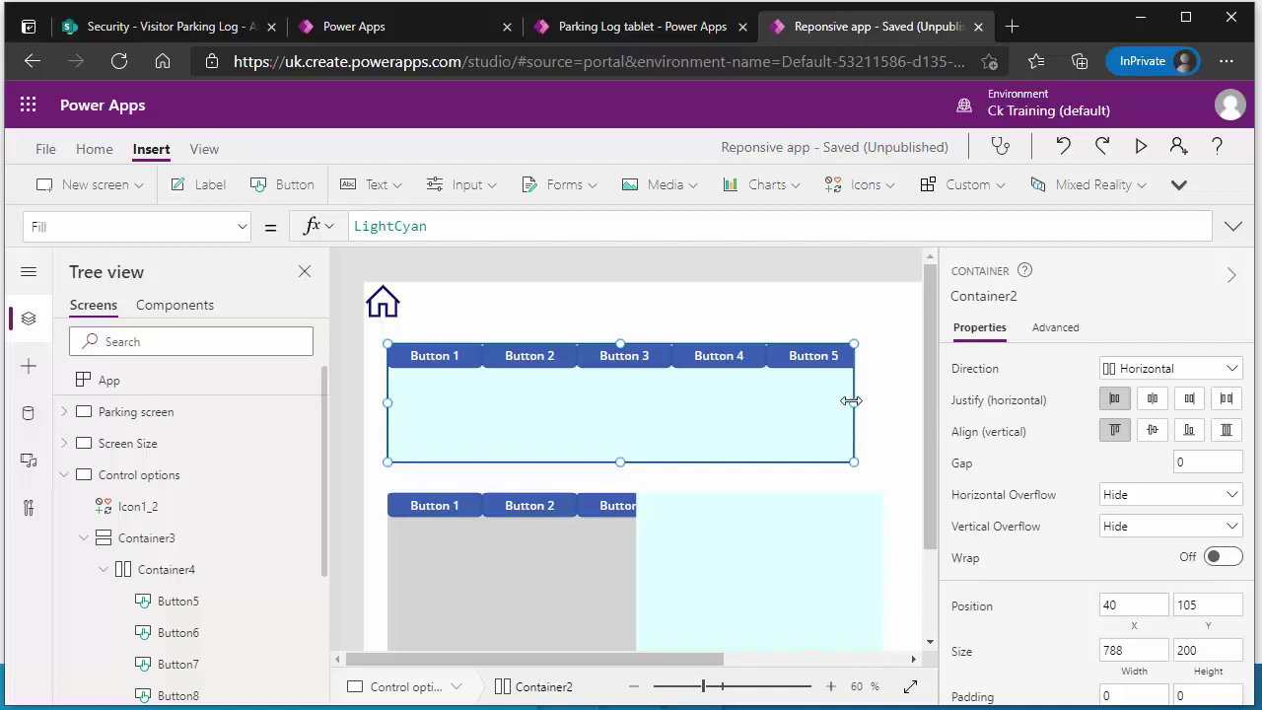
left_click_drag(852, 400, 828, 414)
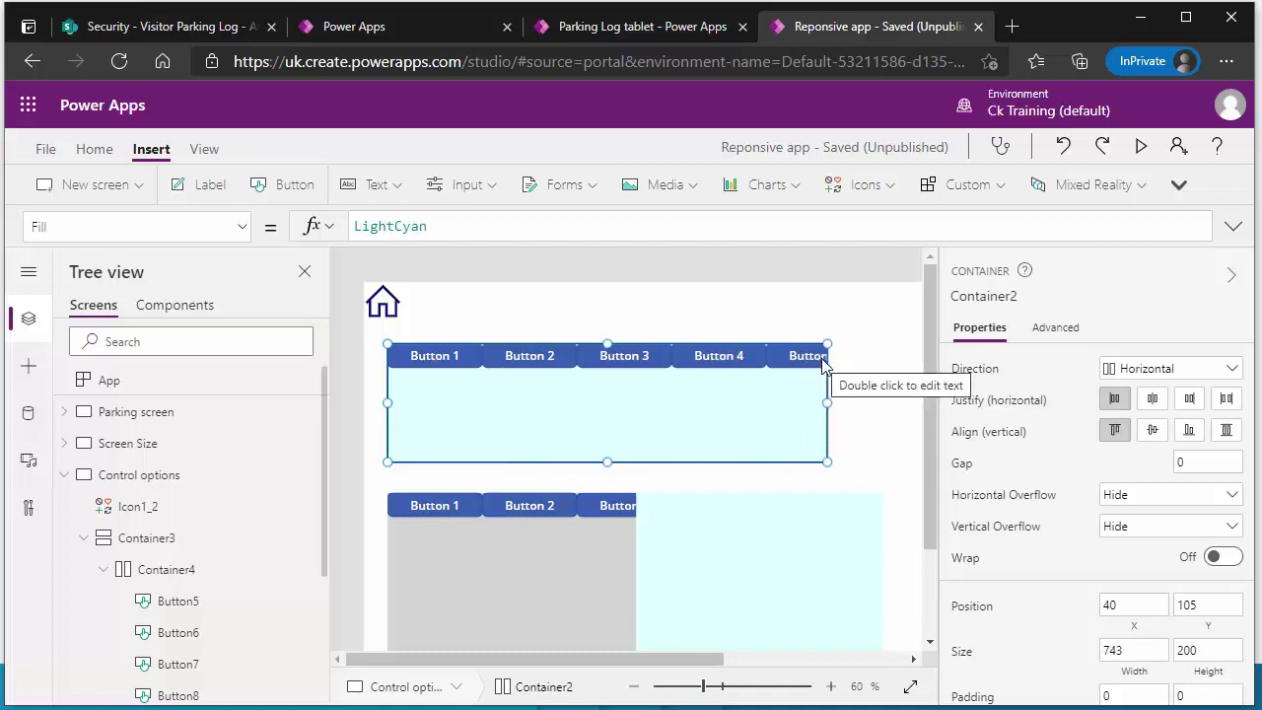
- Justify Container2's buttons horizontally to the centre, preview the app, and return to editing with Container2 selected
left_click(1151, 402)
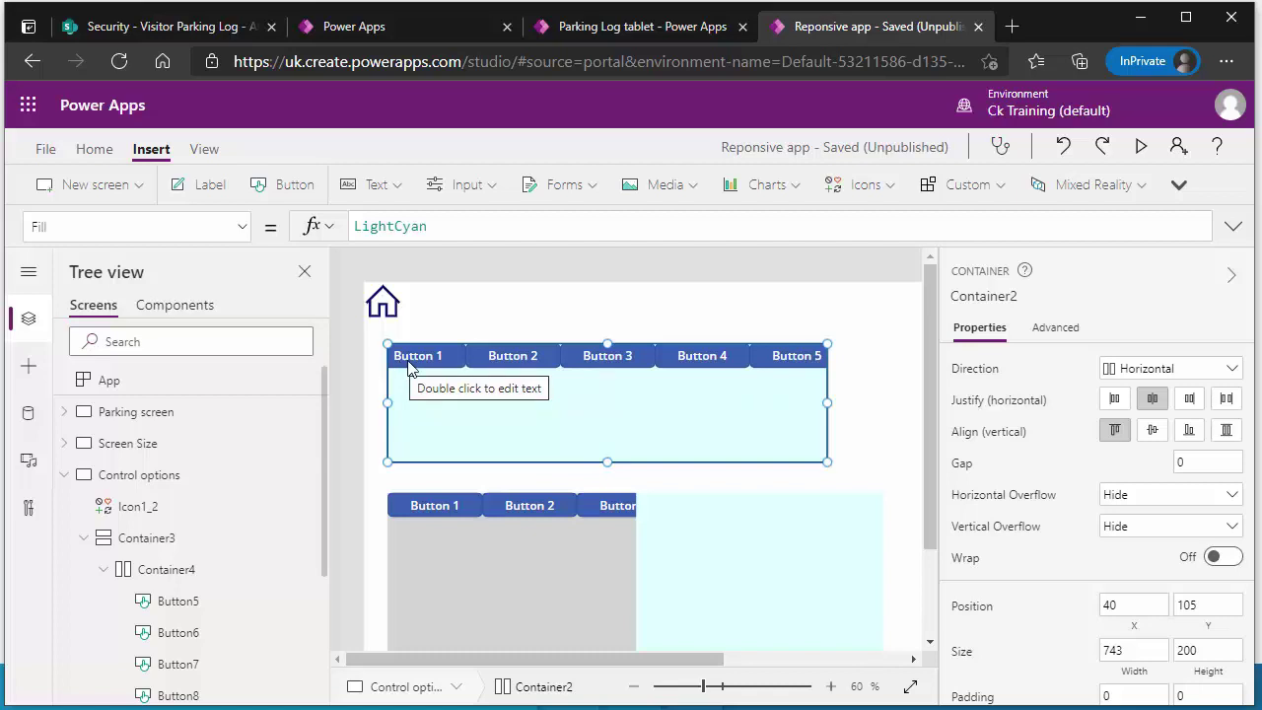
left_click(1140, 148)
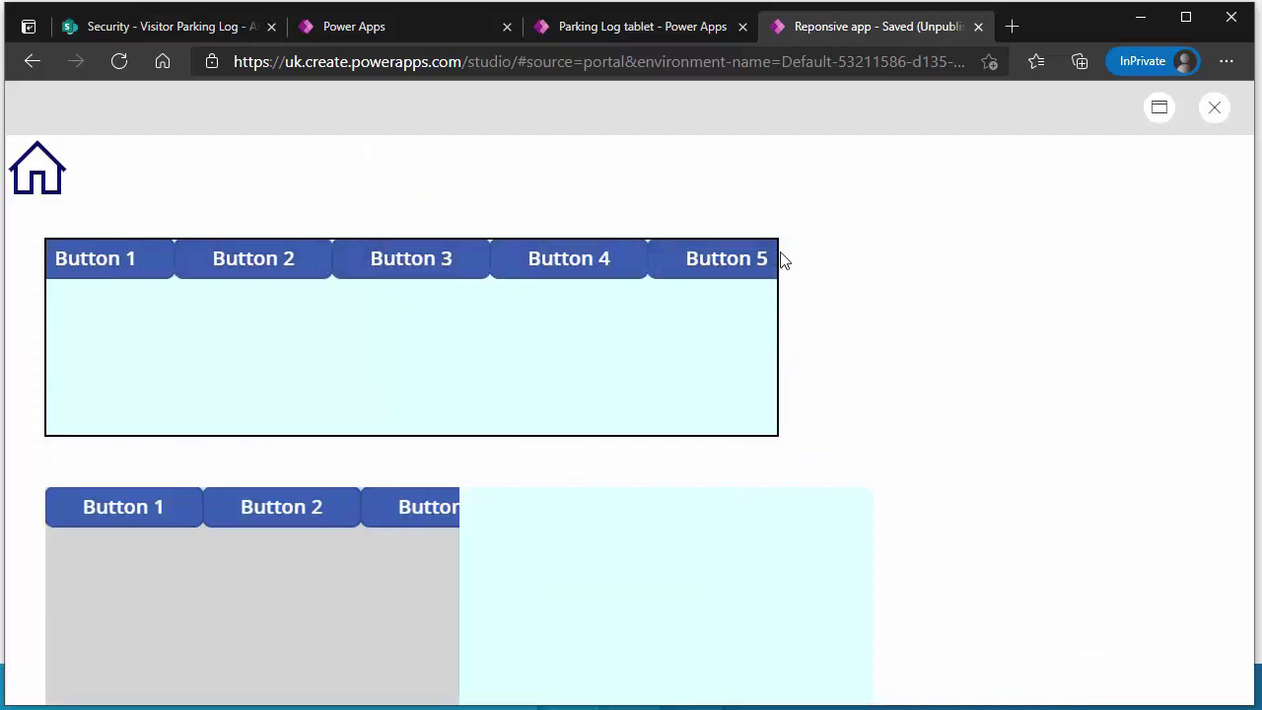
left_click(1214, 109)
left_click(648, 366)
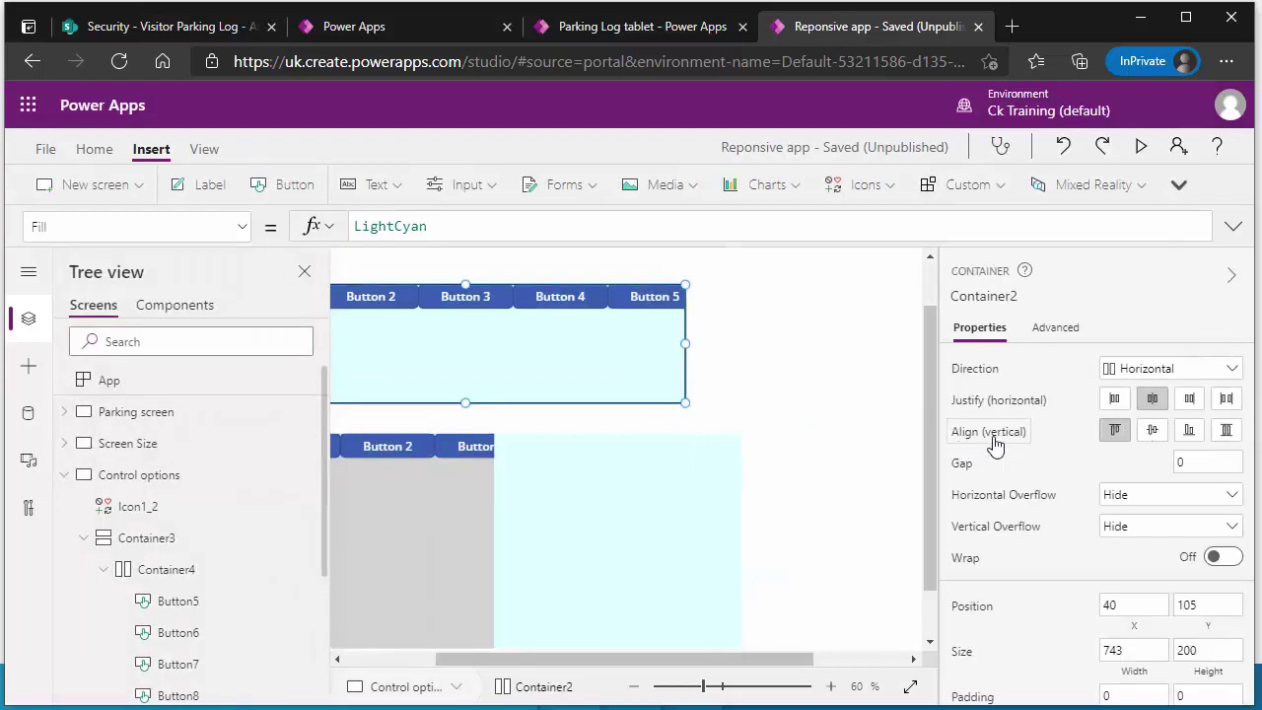
left_click_drag(791, 660, 719, 660)
scroll(718, 641, "up", 2)
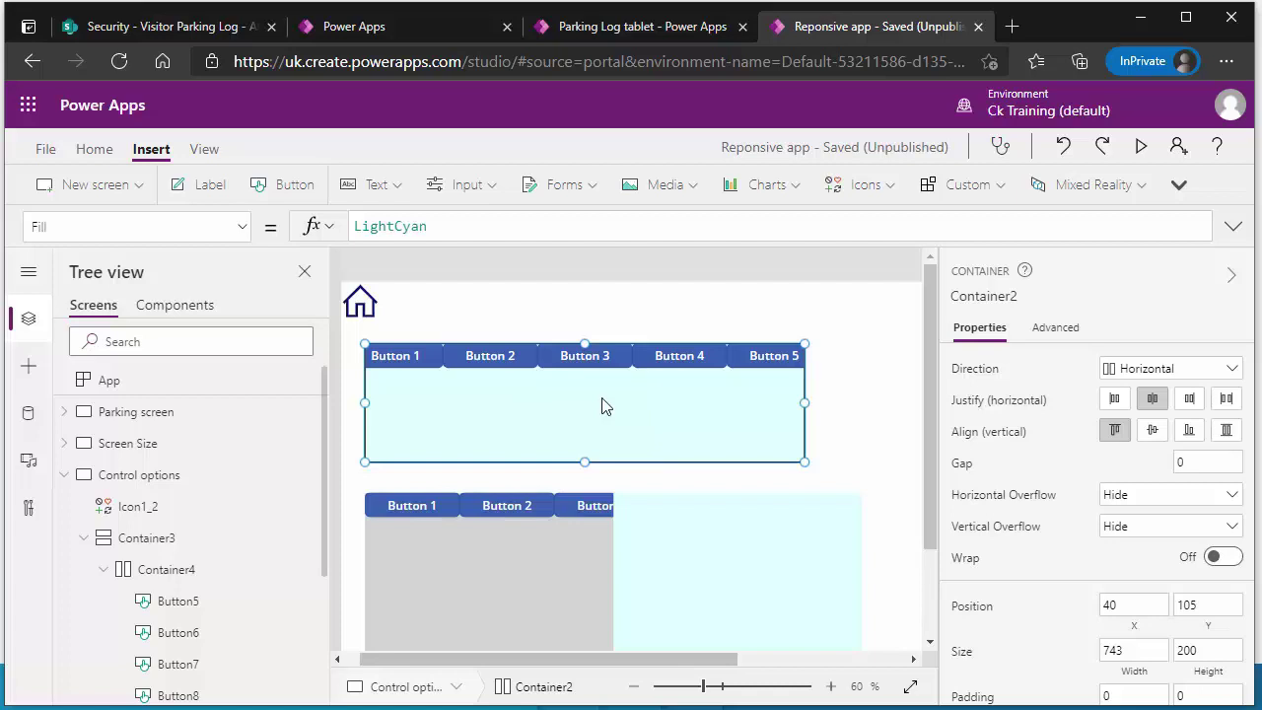
- Align Container2's buttons to the vertical centre, and test the container at a height of 111 and of 202
left_click(1151, 431)
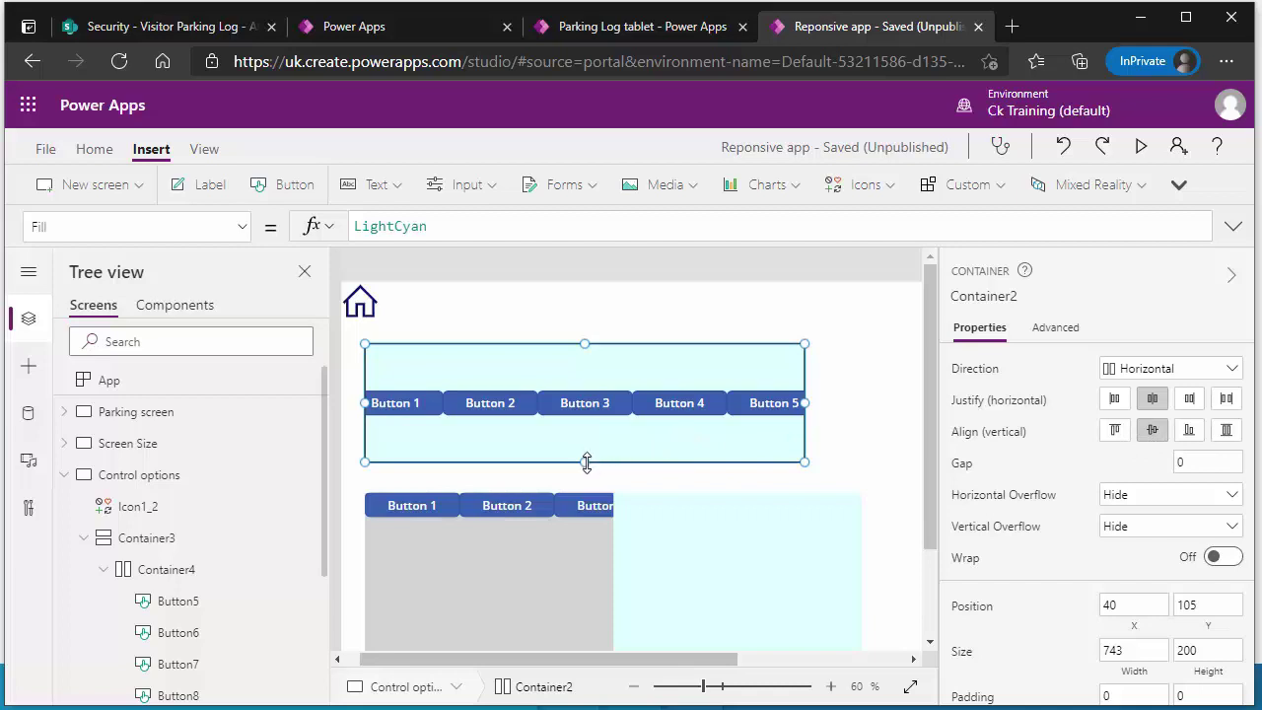
left_click_drag(585, 461, 569, 412)
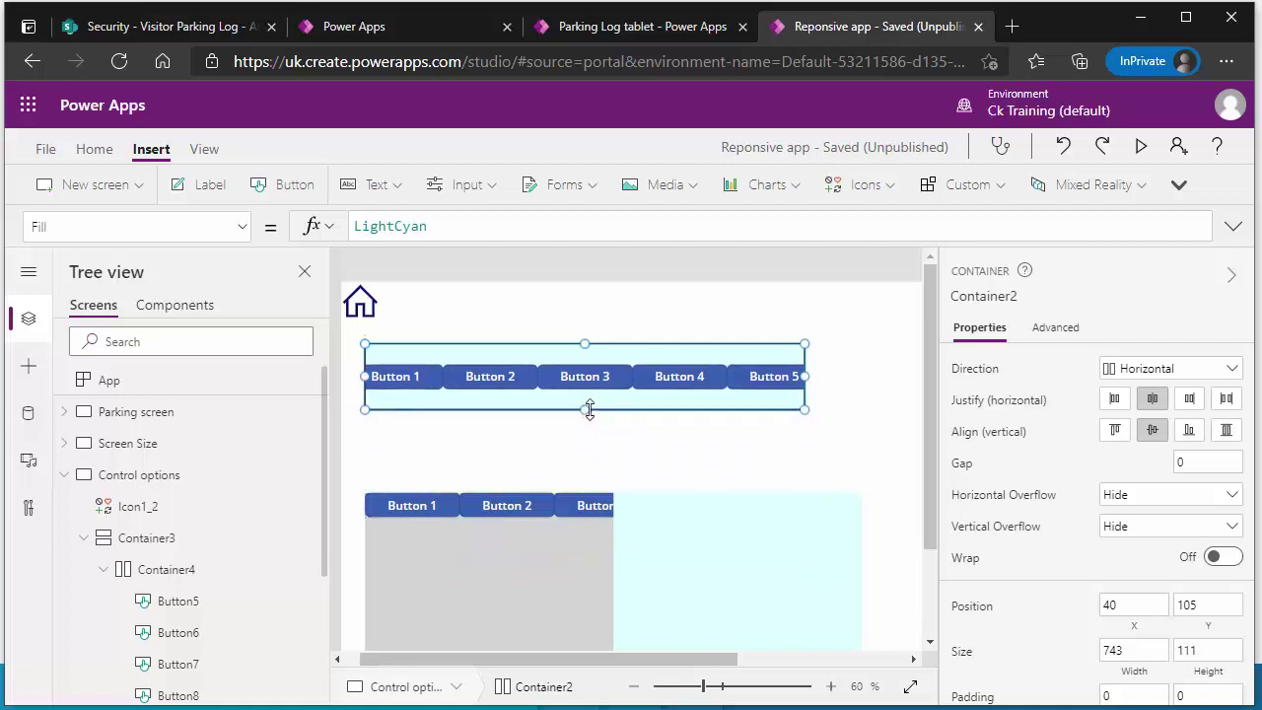
left_click_drag(585, 411, 584, 459)
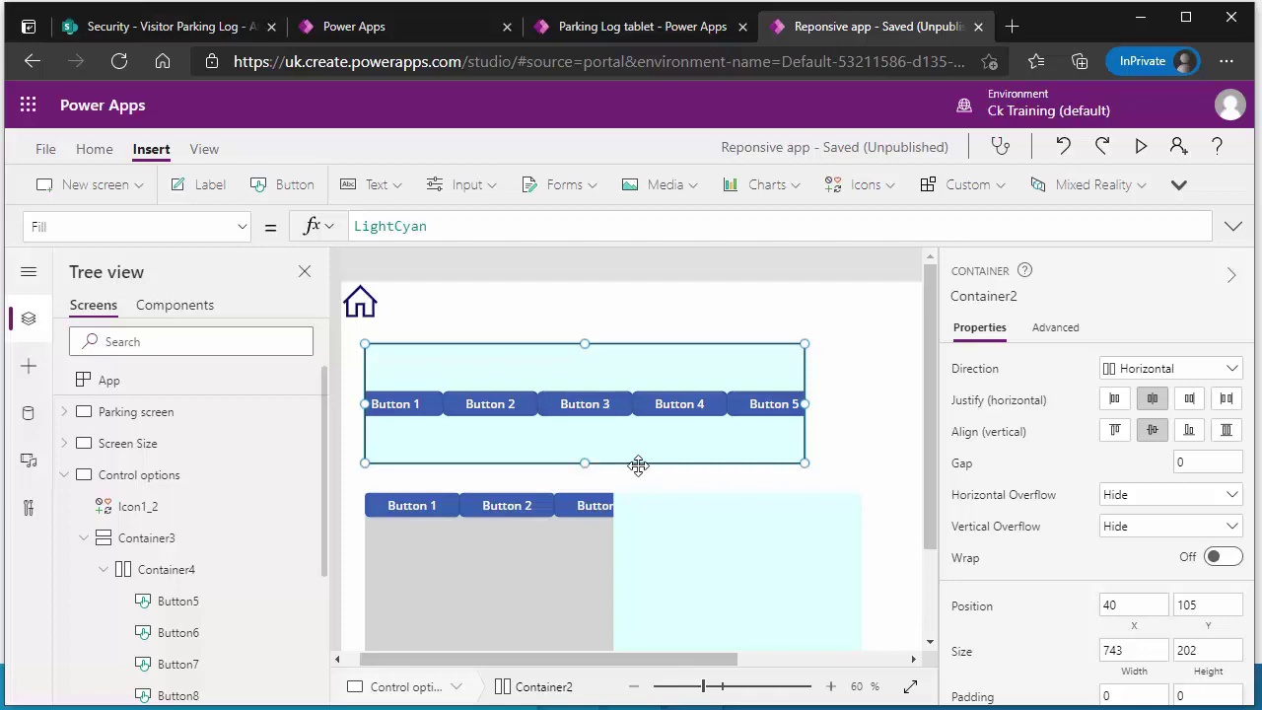
- Try bottom and stretch alignment with space-between justification on Container2, and restore centred justification with top alignment
left_click(1192, 432)
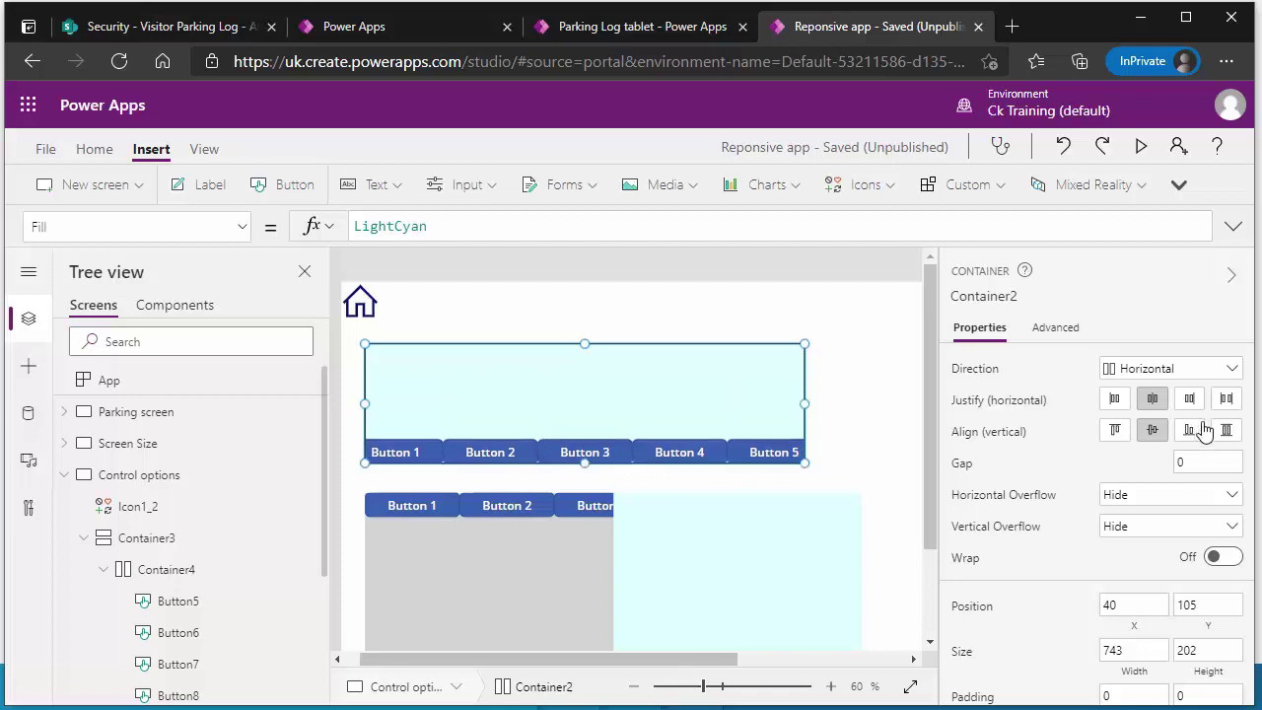
left_click(1226, 401)
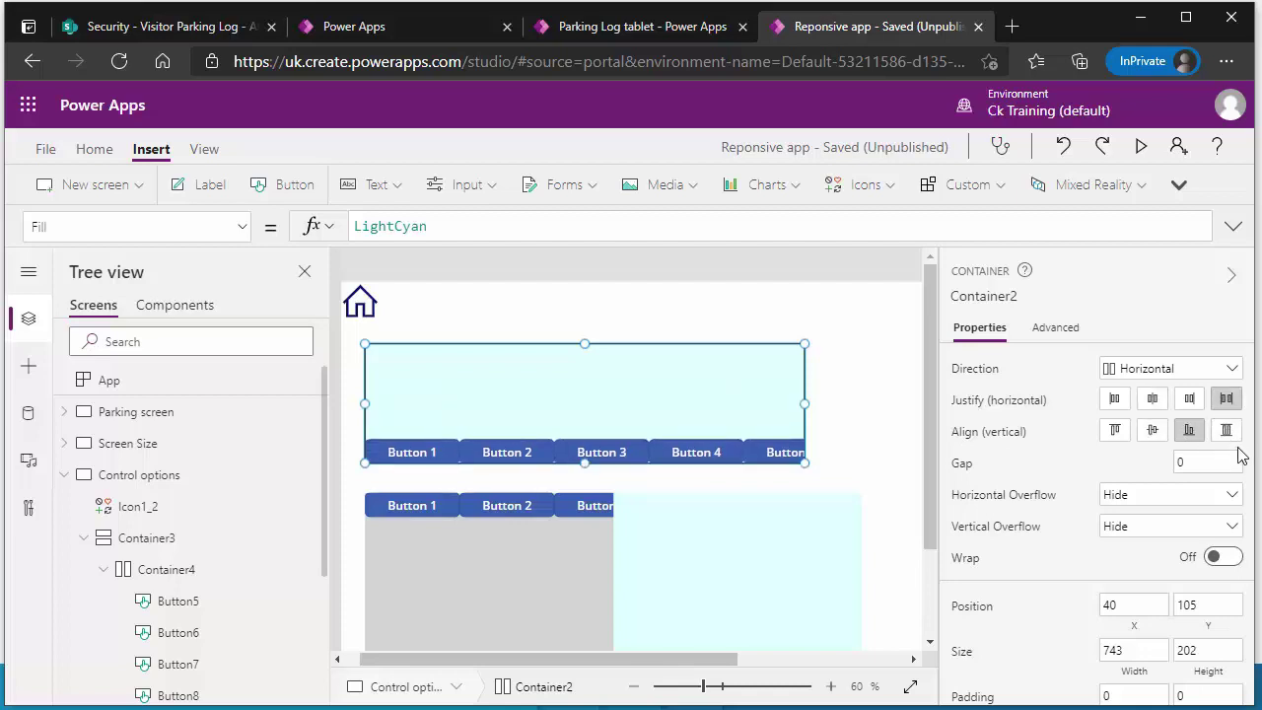
left_click(1226, 431)
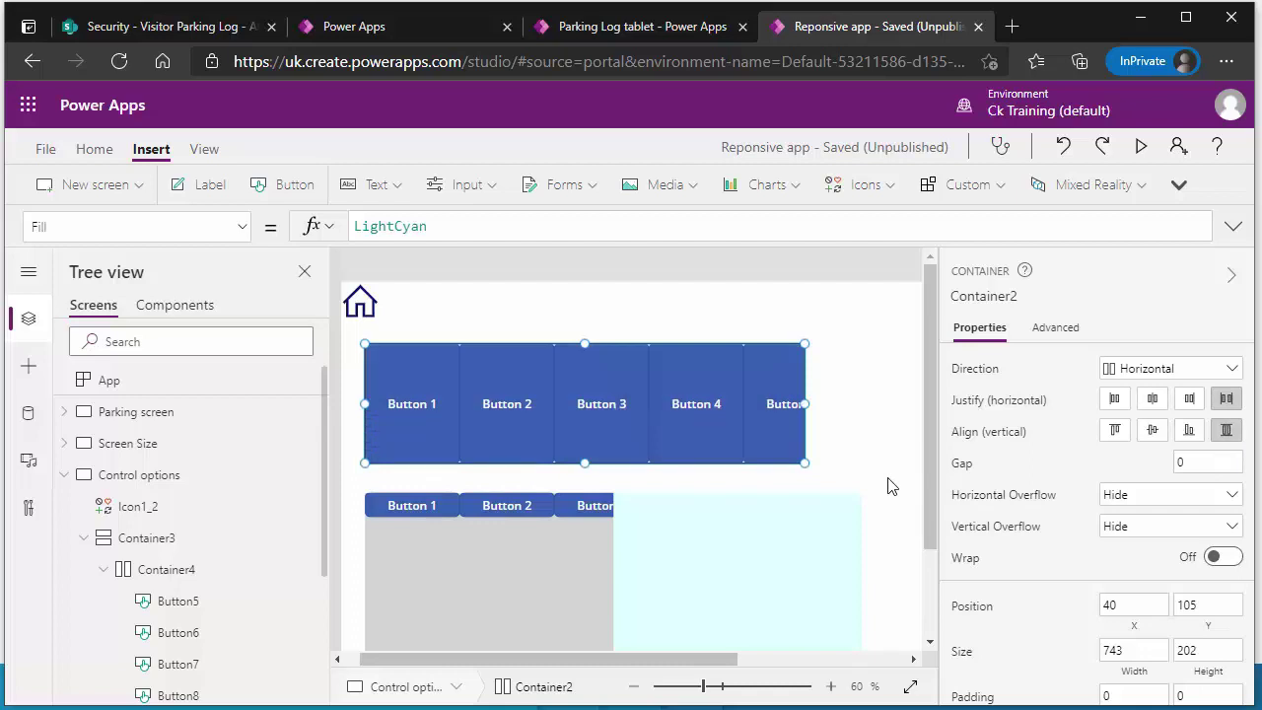
left_click(1153, 399)
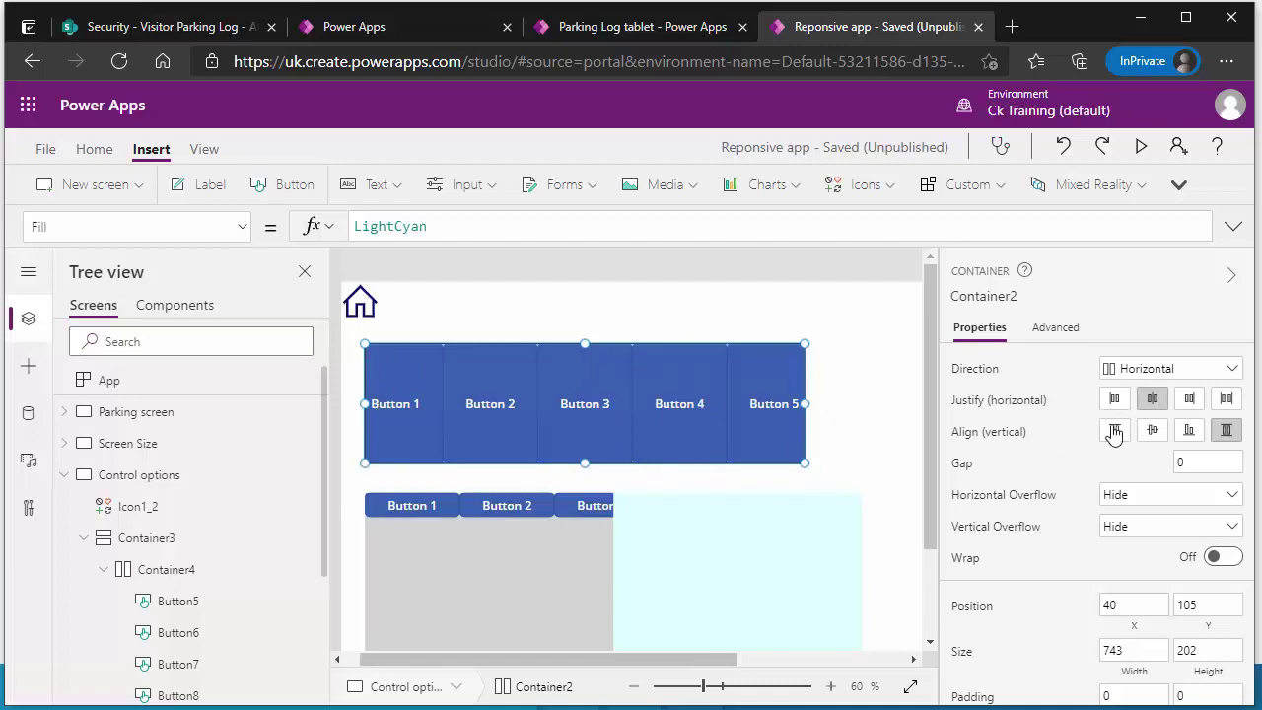
left_click(1190, 433)
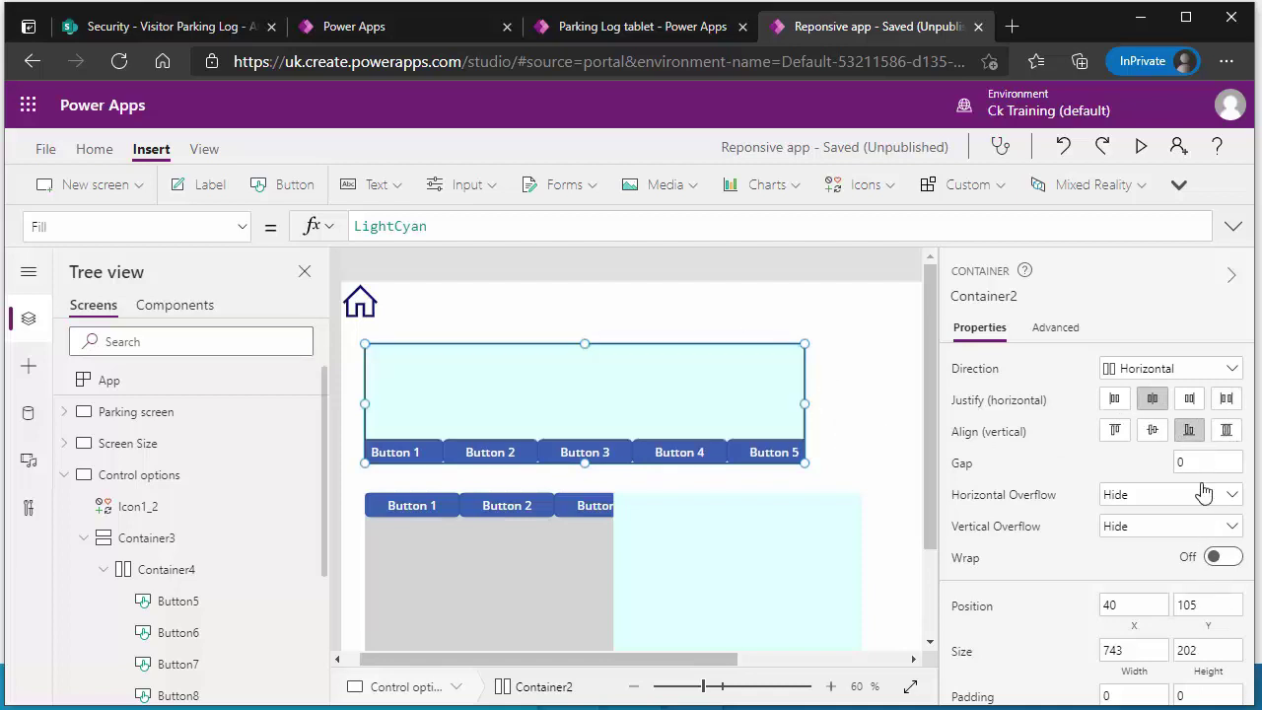
left_click(1117, 433)
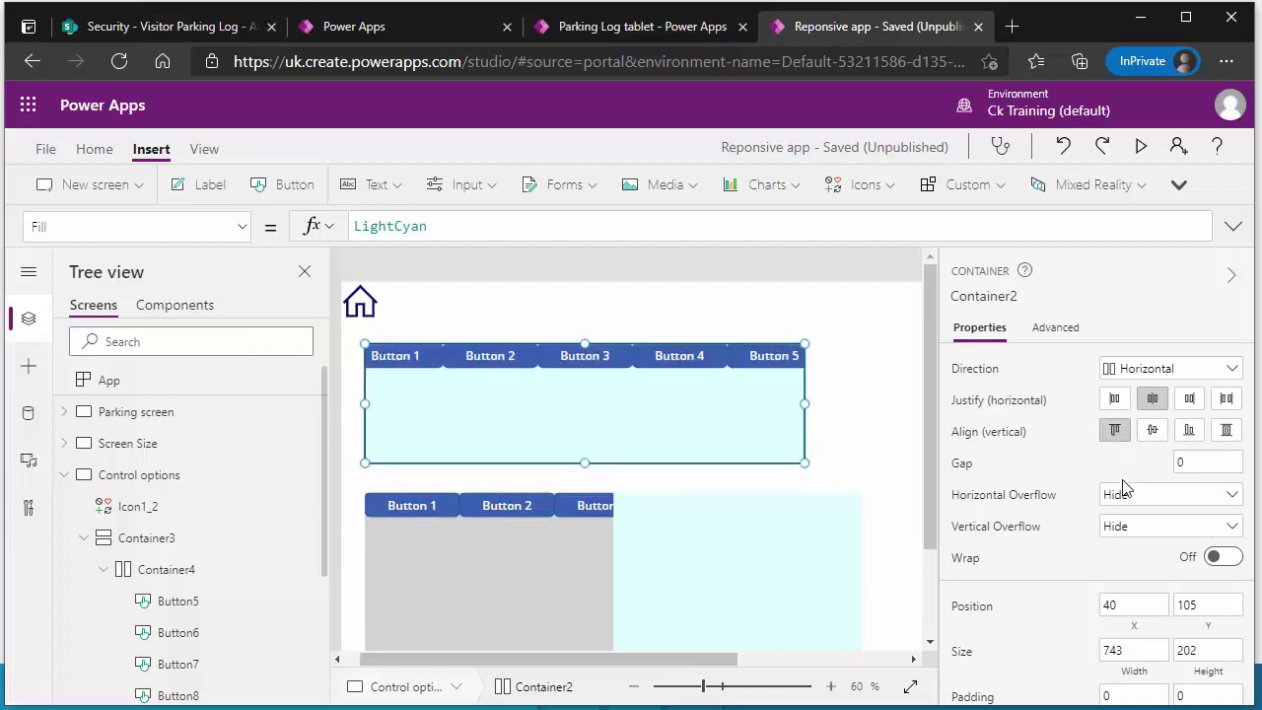
- Set the gap between Container2's buttons to 10 and reselect the container
left_click(1211, 463)
left_click(882, 405)
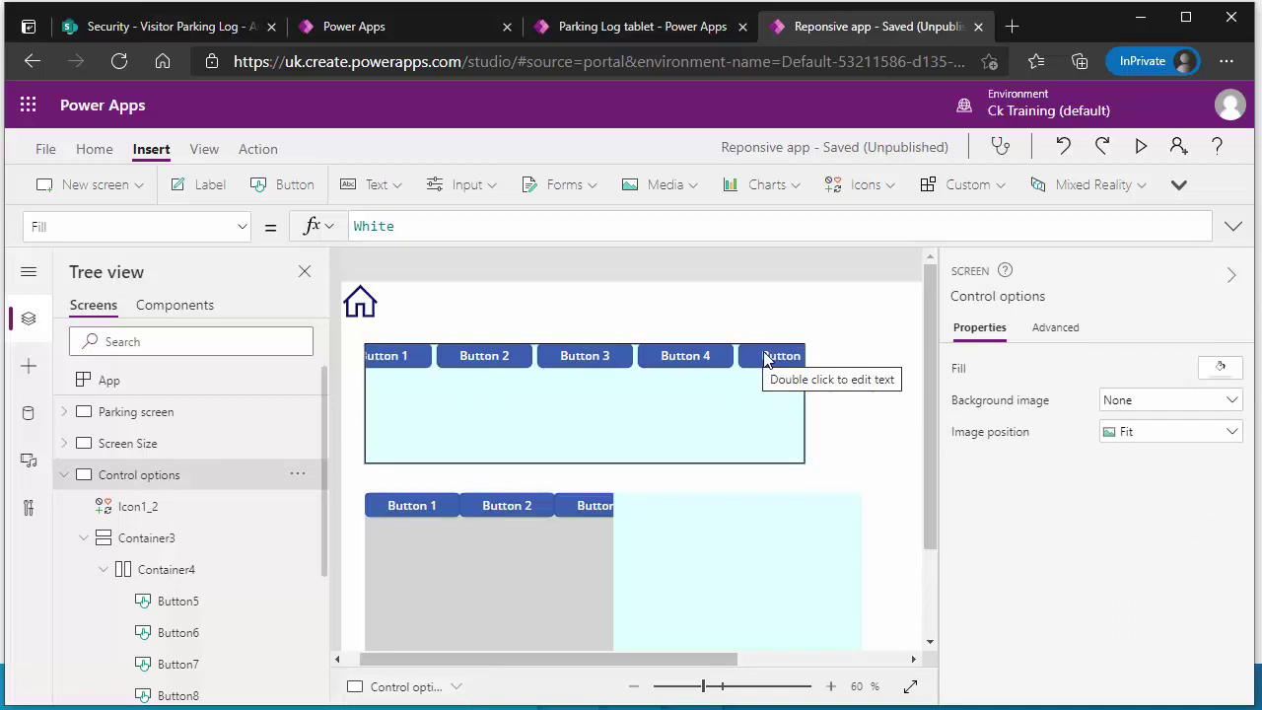
left_click(680, 409)
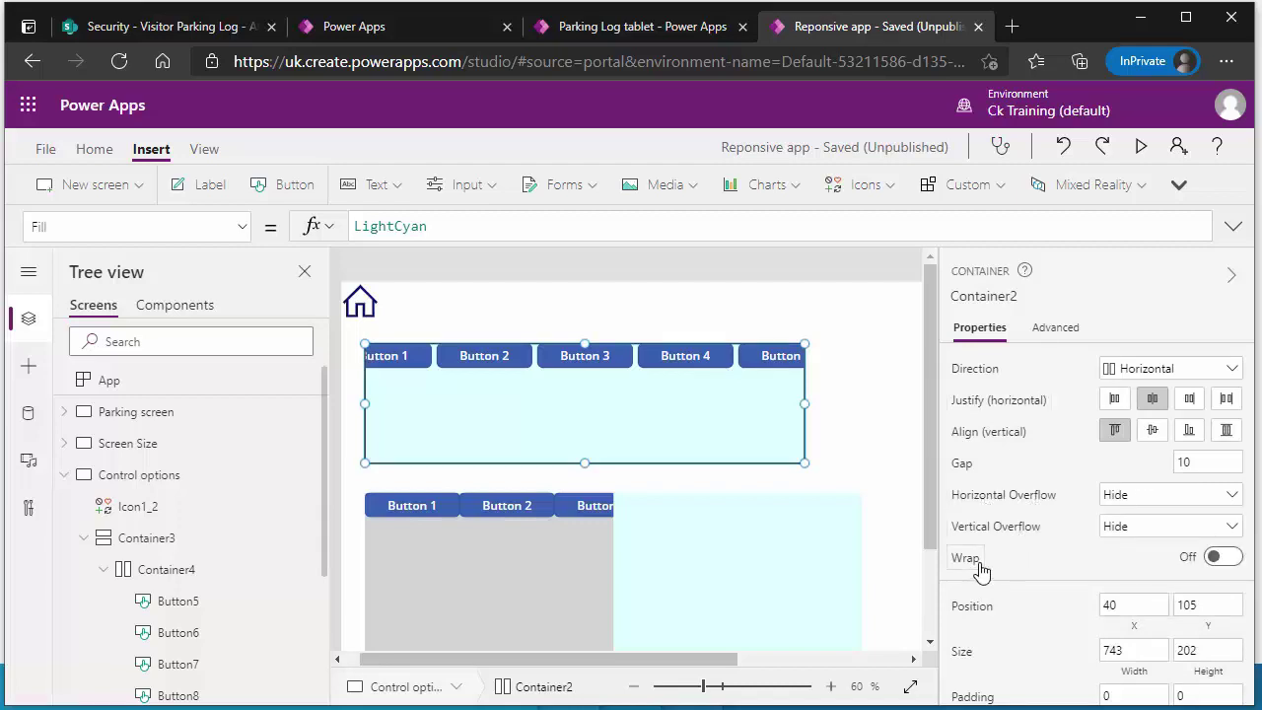
- Turn on wrapping for Container2 and shrink it to about 304 wide and 190 high
left_click(1218, 558)
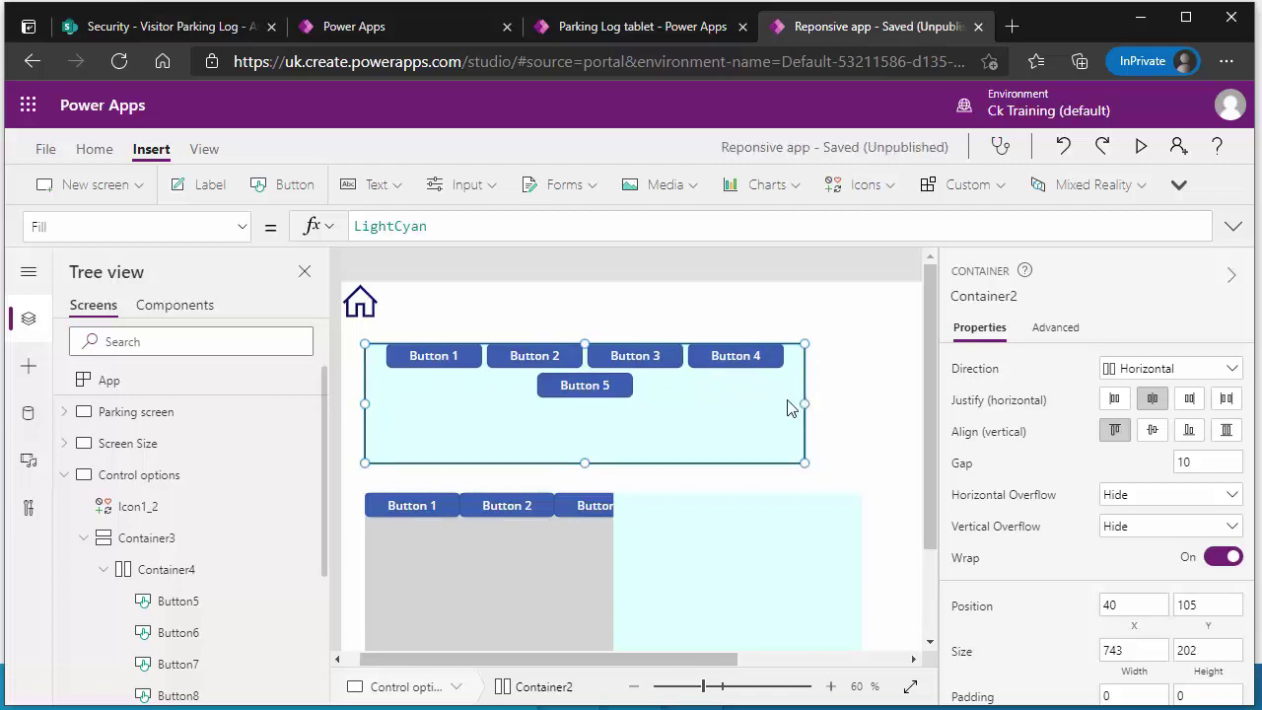
left_click_drag(794, 402, 543, 399)
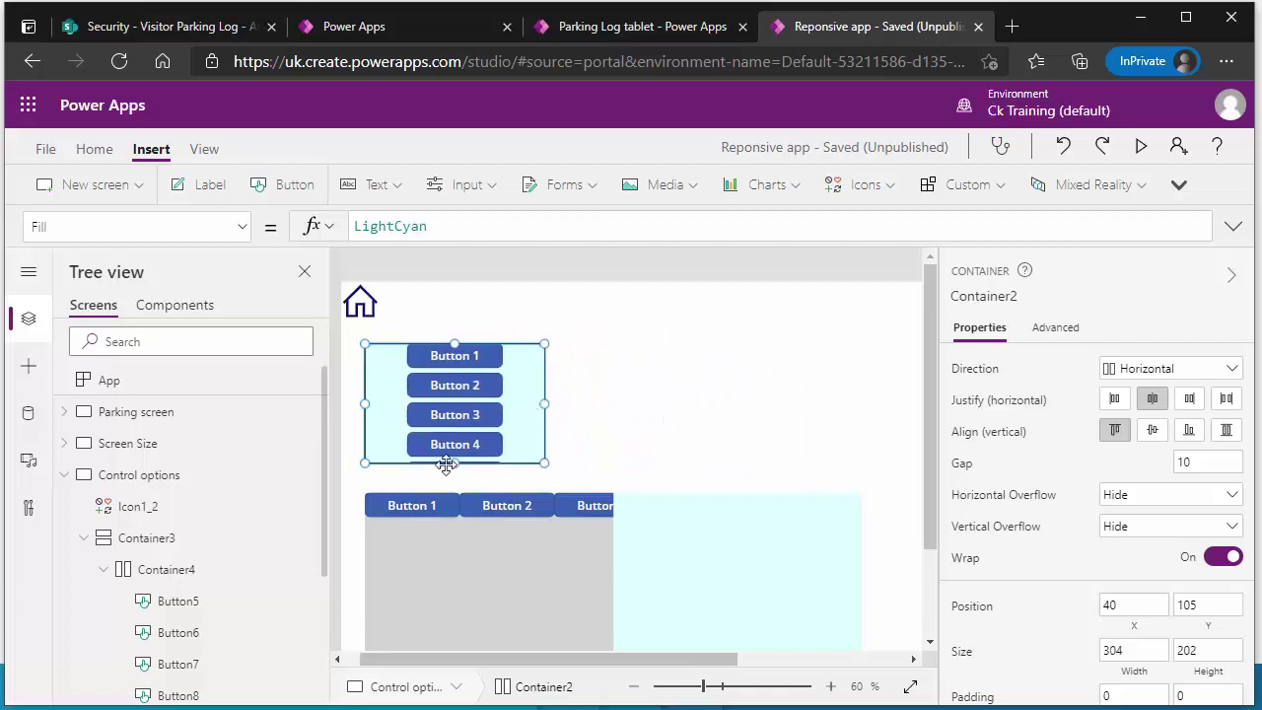
mouse_move(455, 463)
left_mouse_down()
mouse_move(455, 495)
mouse_move(455, 455)
left_mouse_up()
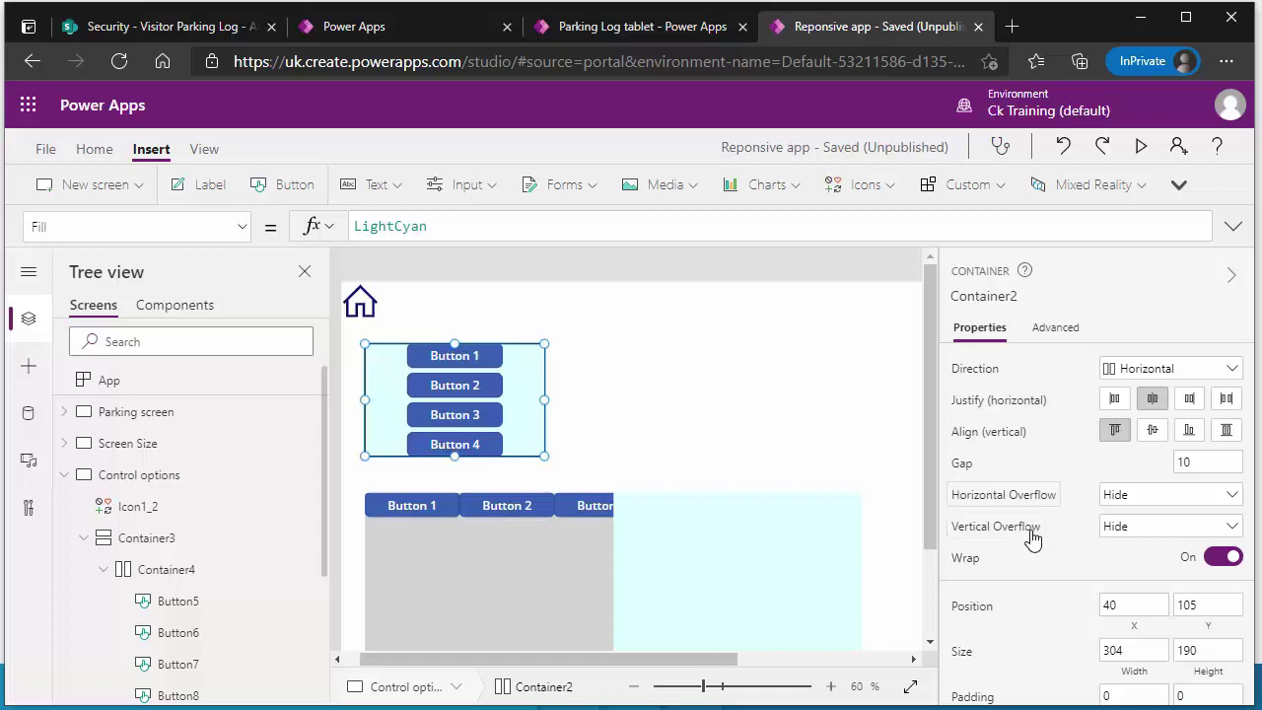
- With wrapping off and Container2 widened to 460, set its horizontal and vertical overflow to Scroll and try the scroll bar
left_click(1228, 556)
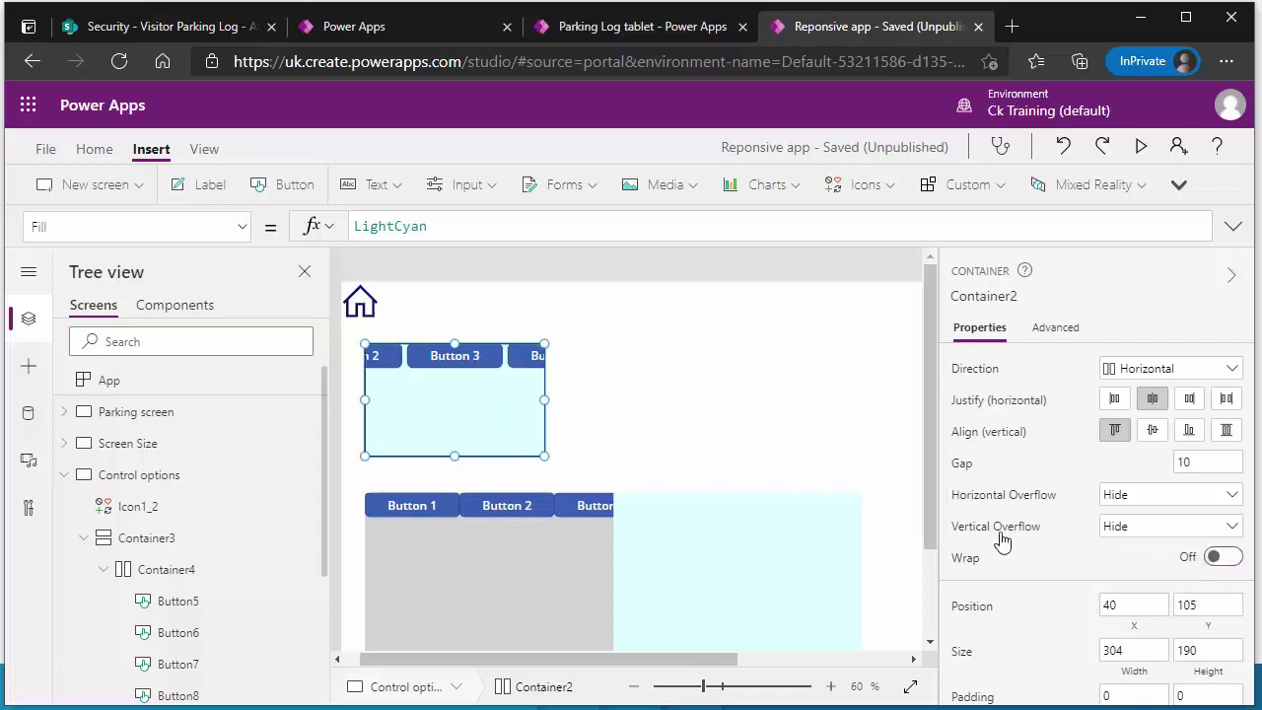
left_click_drag(545, 399, 637, 399)
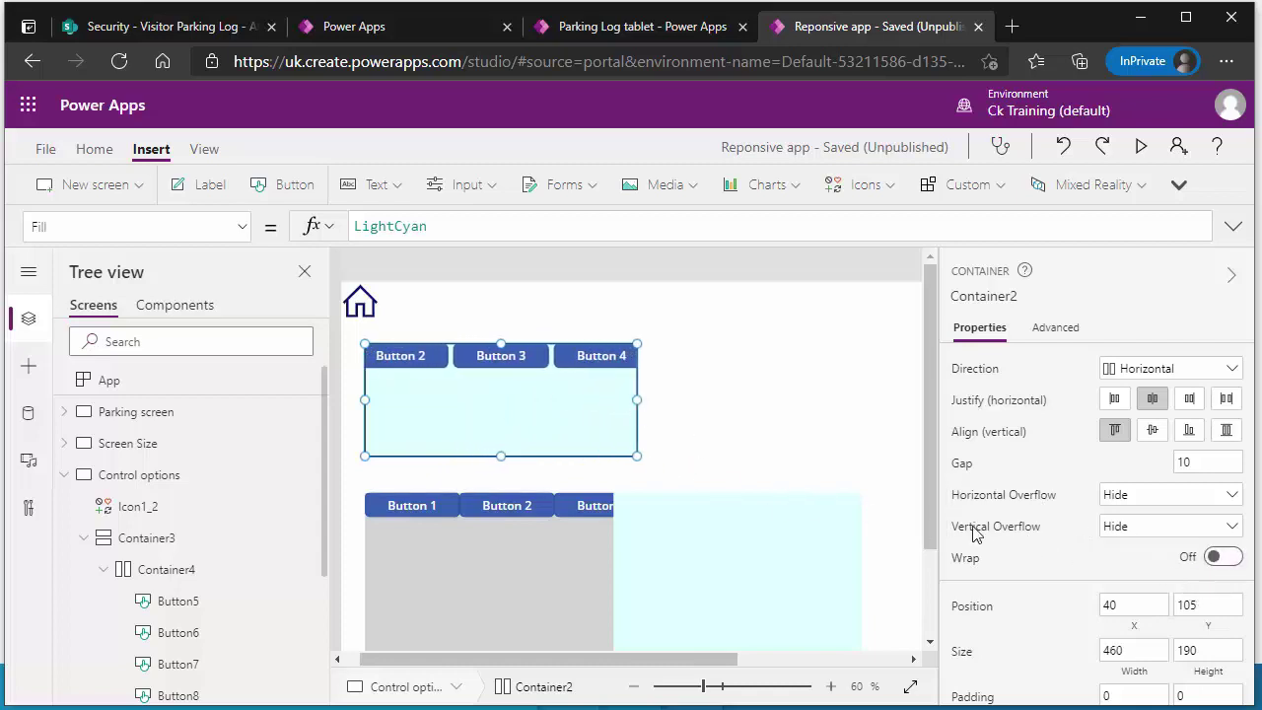
left_click(1159, 496)
left_click(1129, 540)
left_click(1135, 530)
left_click(1133, 576)
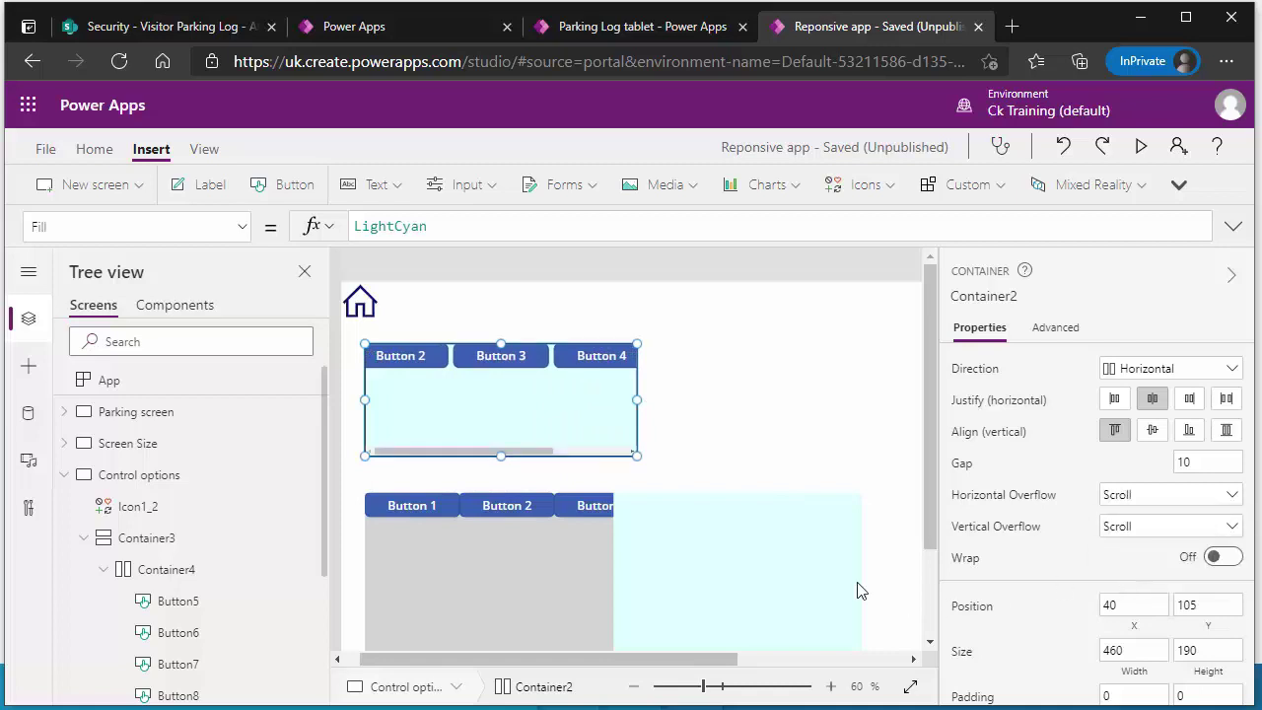
left_click(529, 453)
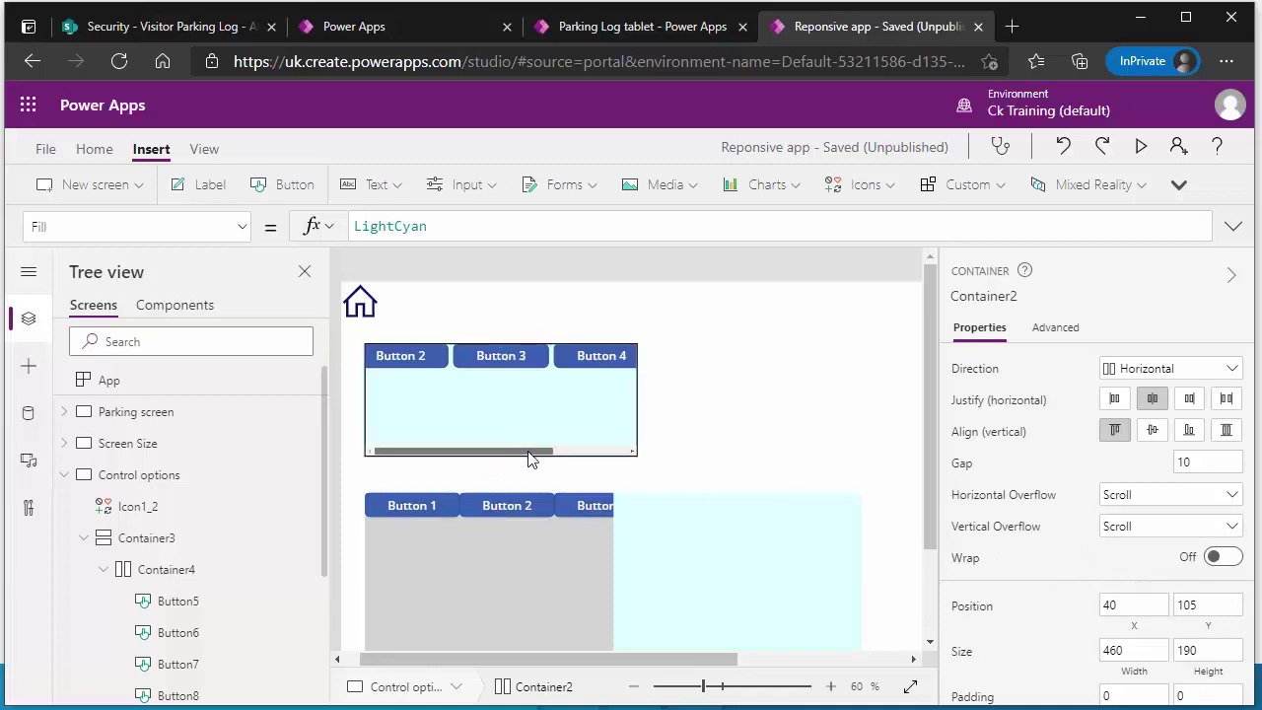
left_click_drag(529, 457, 448, 455)
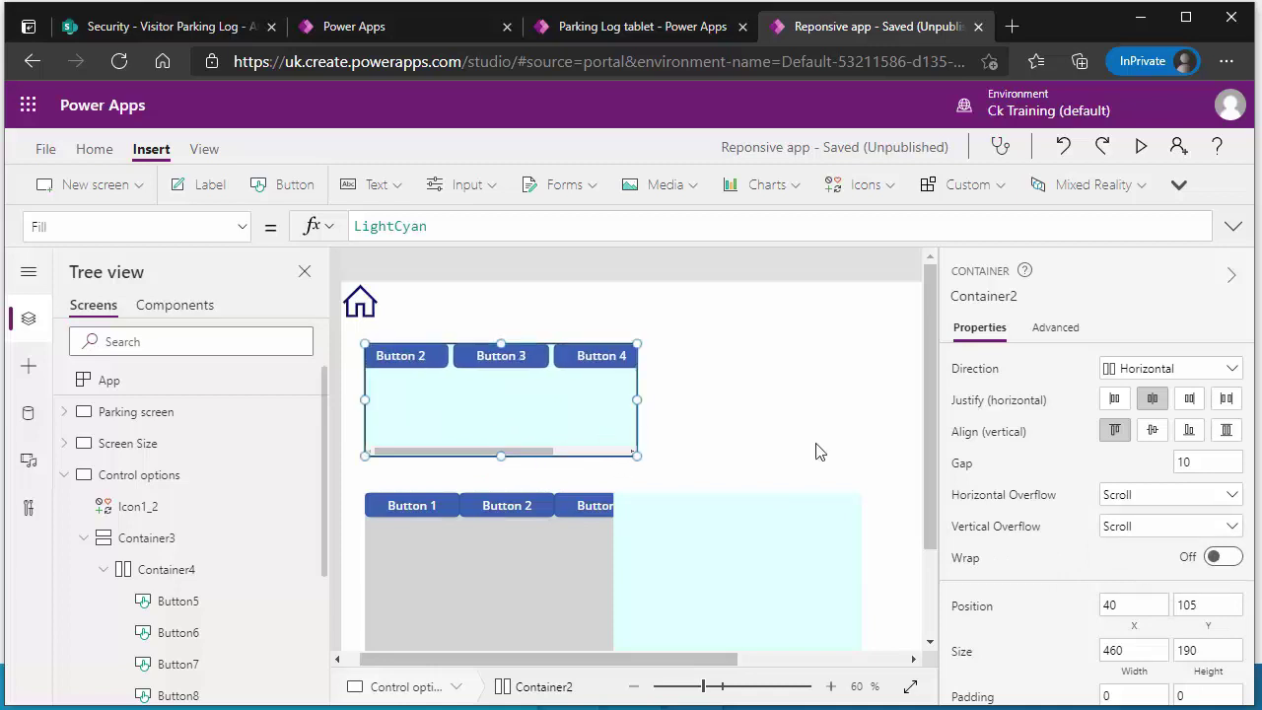
- Turn wrapping back on for Container2 and test it at a width of 268 before widening it to 840
left_click(1211, 557)
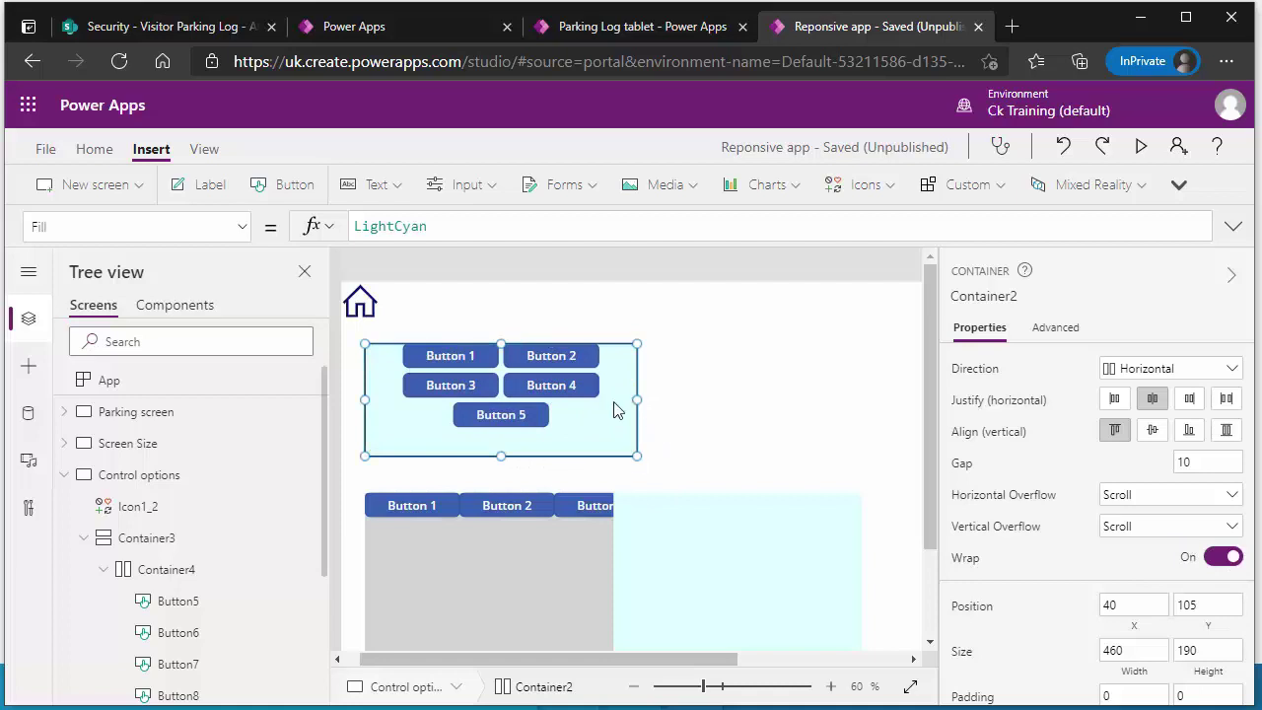
left_click_drag(637, 399, 522, 392)
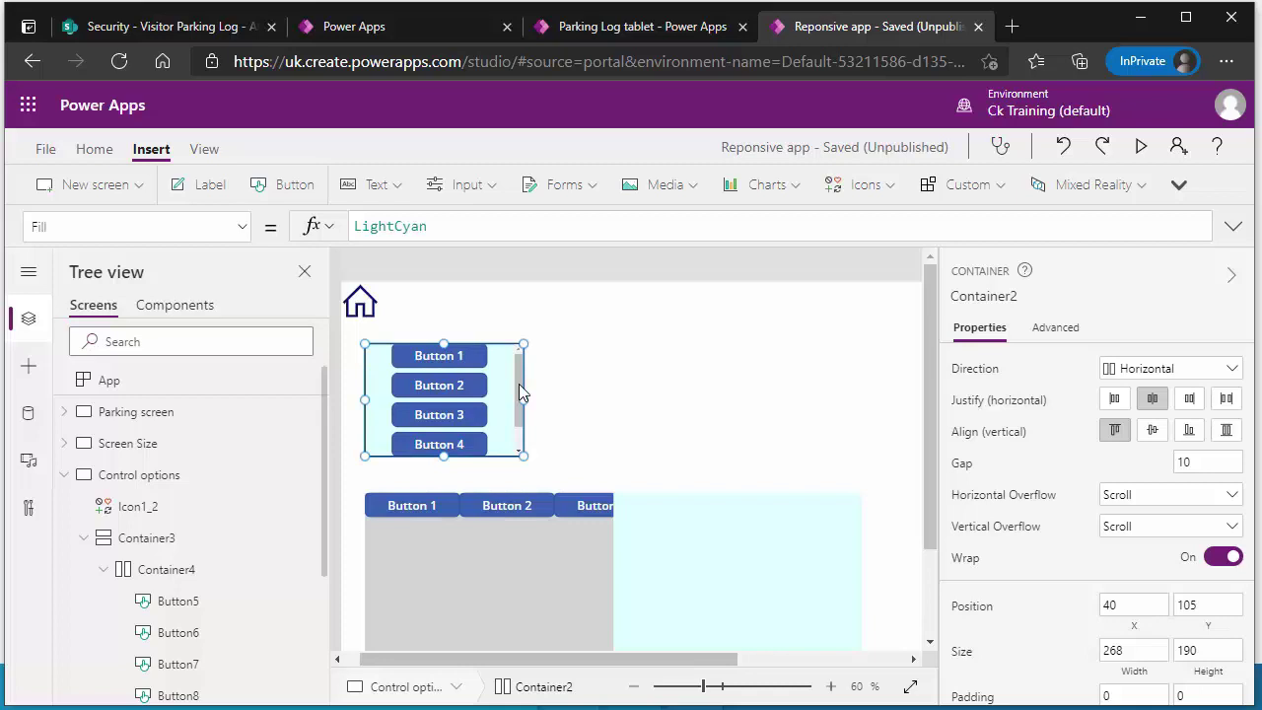
left_click_drag(520, 387, 572, 398)
left_click_drag(525, 398, 862, 399)
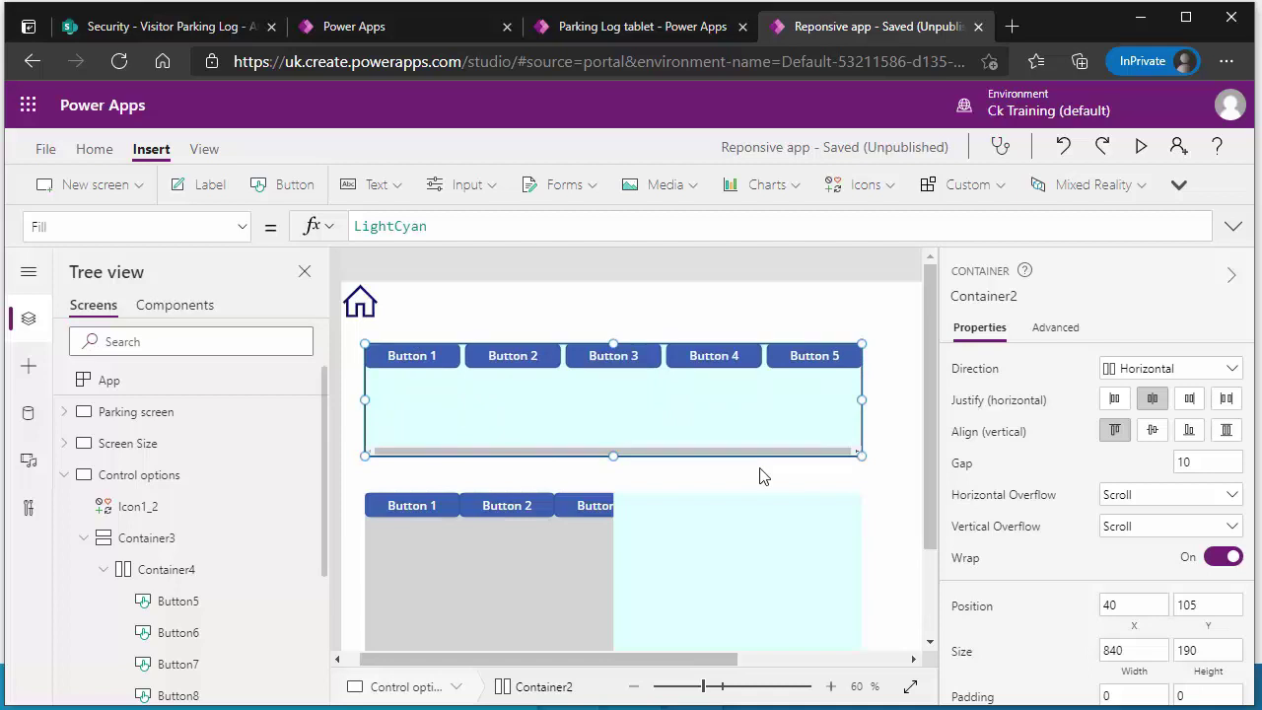
- Examine the reorder options for Button 4 within the horizontal Container2
left_click(748, 361)
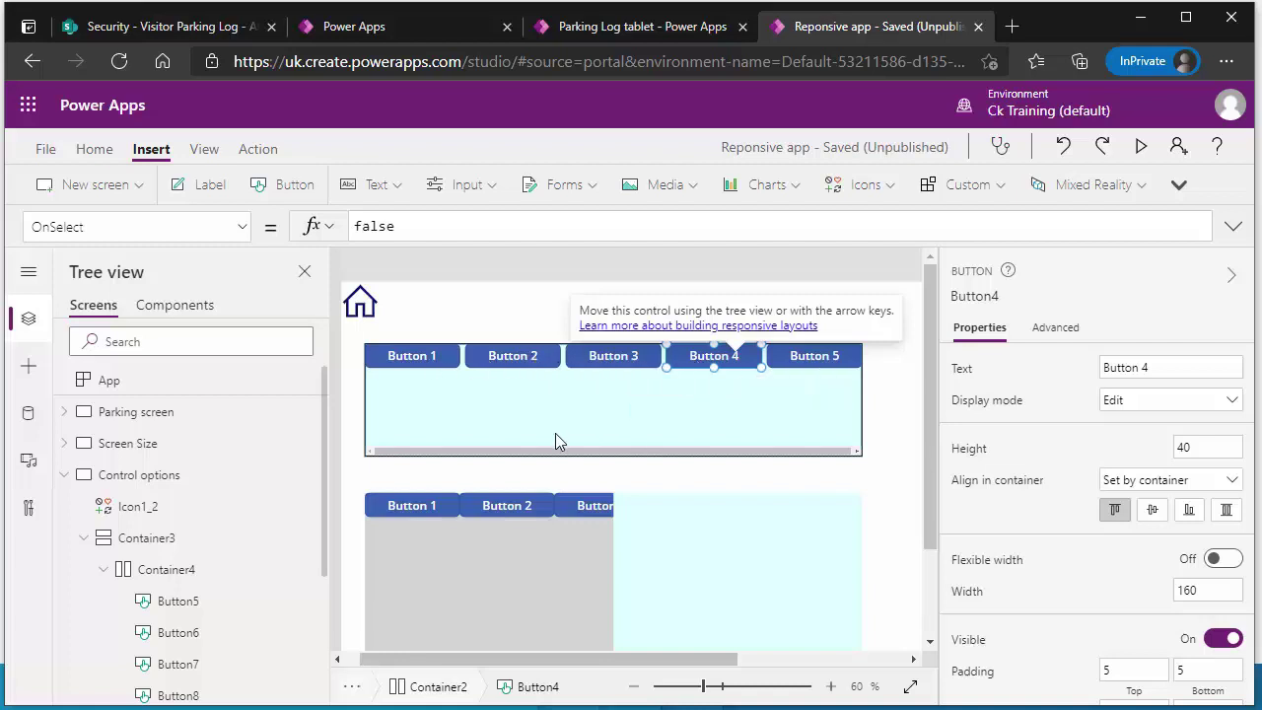
scroll(236, 542, "down", 3)
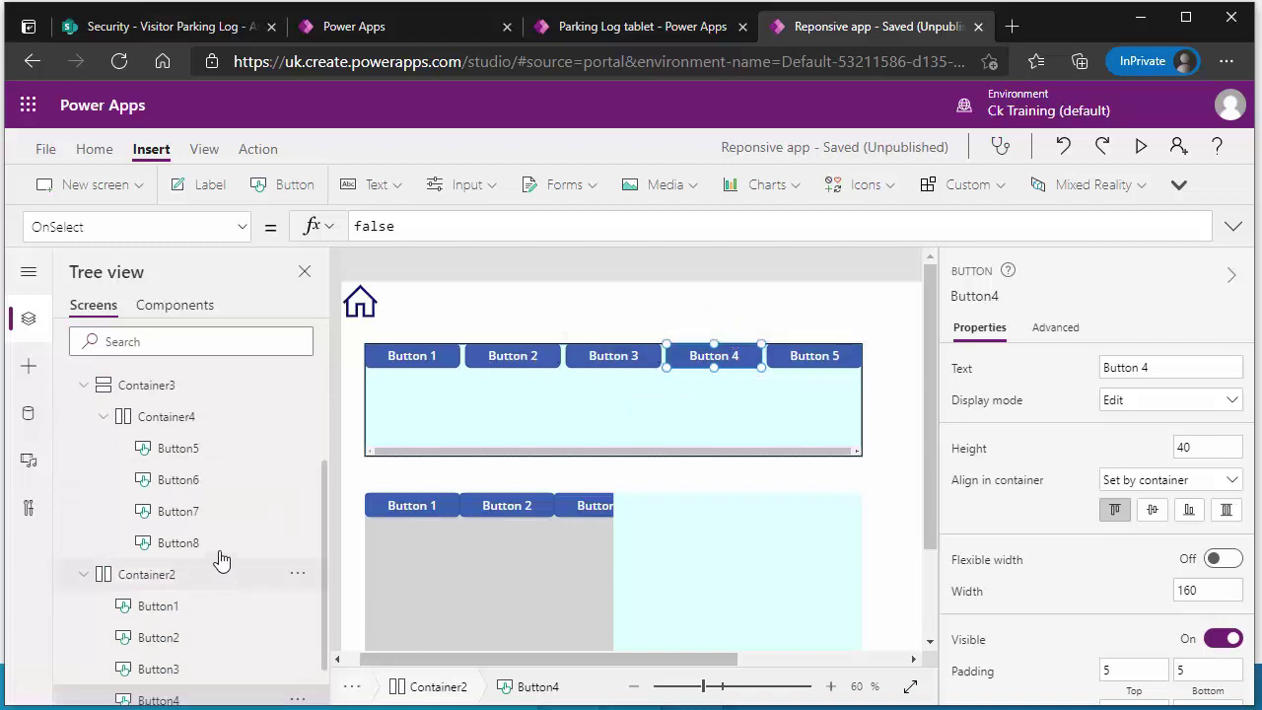
scroll(222, 584, "down", 1)
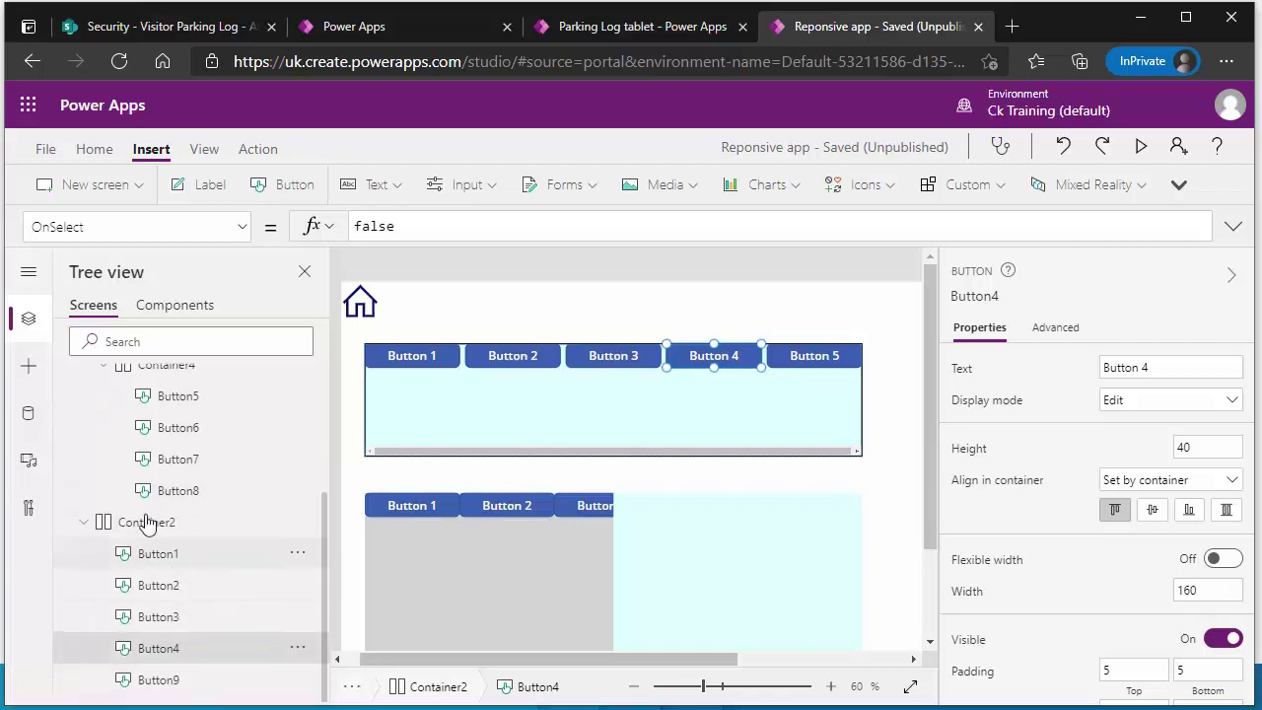
left_click(296, 654)
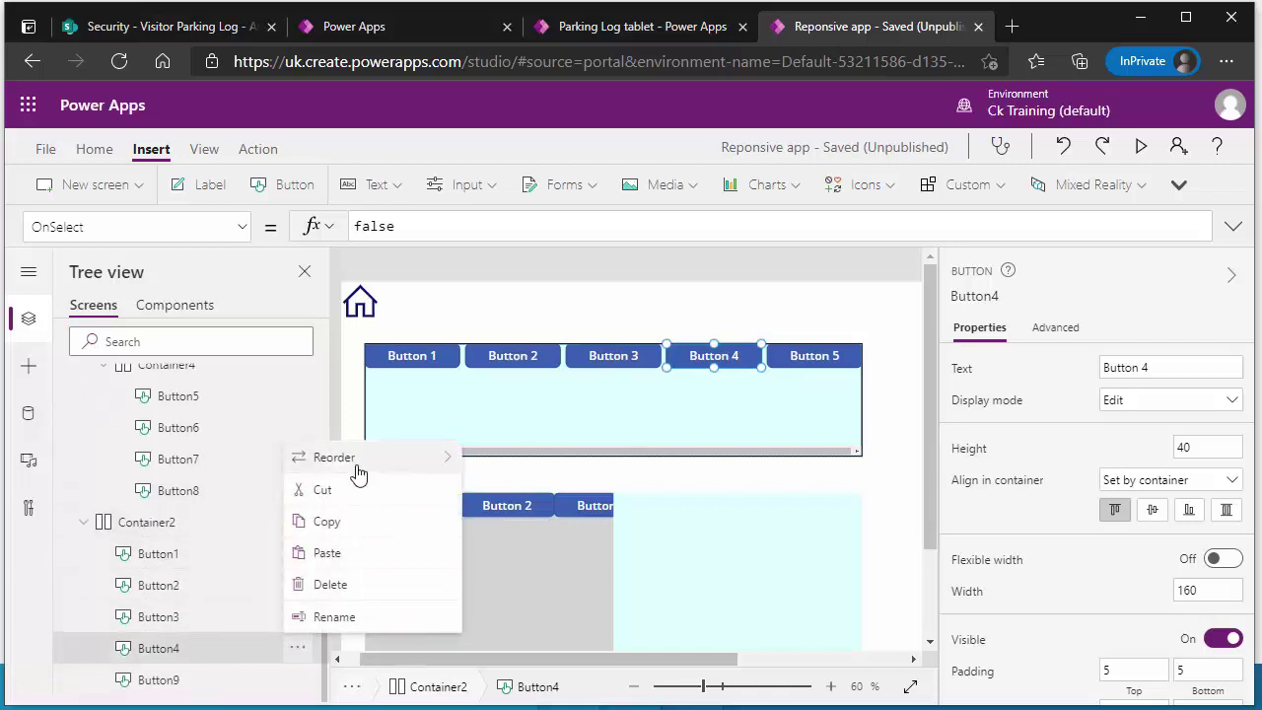
mouse_move(358, 473)
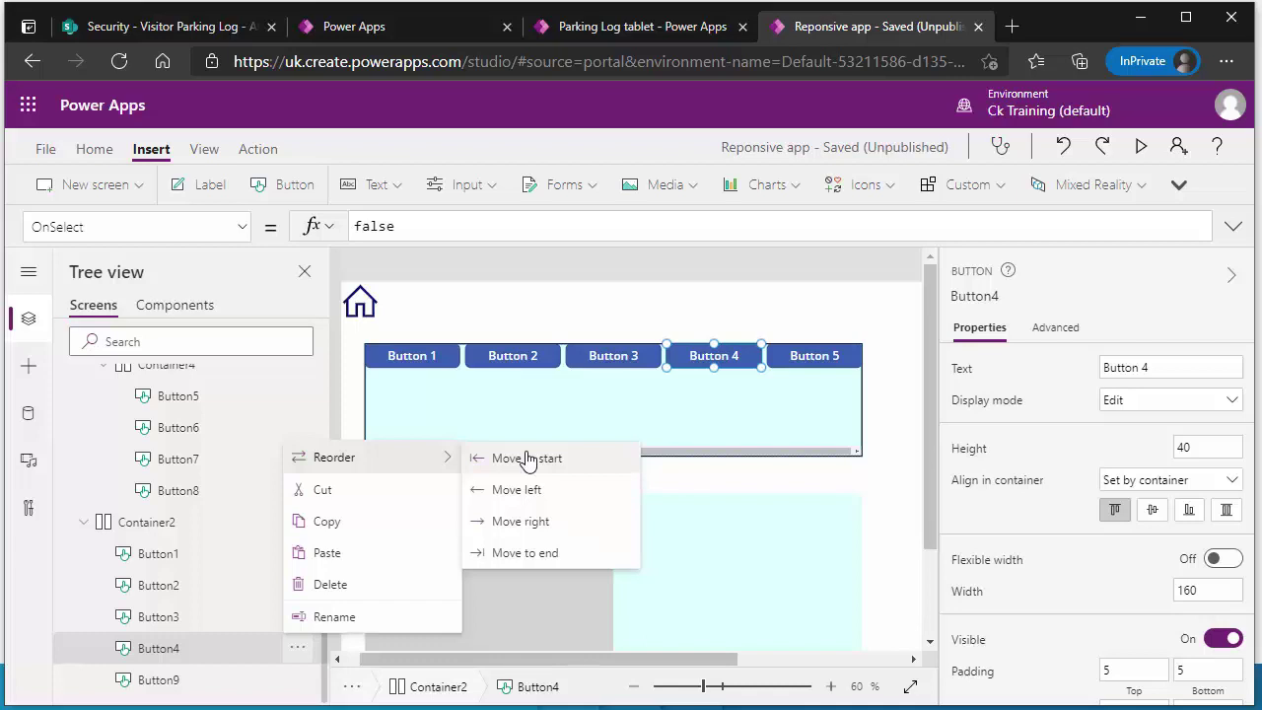
- Set the direction of Container2 to Vertical and move Button 4 to the top of the container
left_click(681, 428)
left_click(1159, 375)
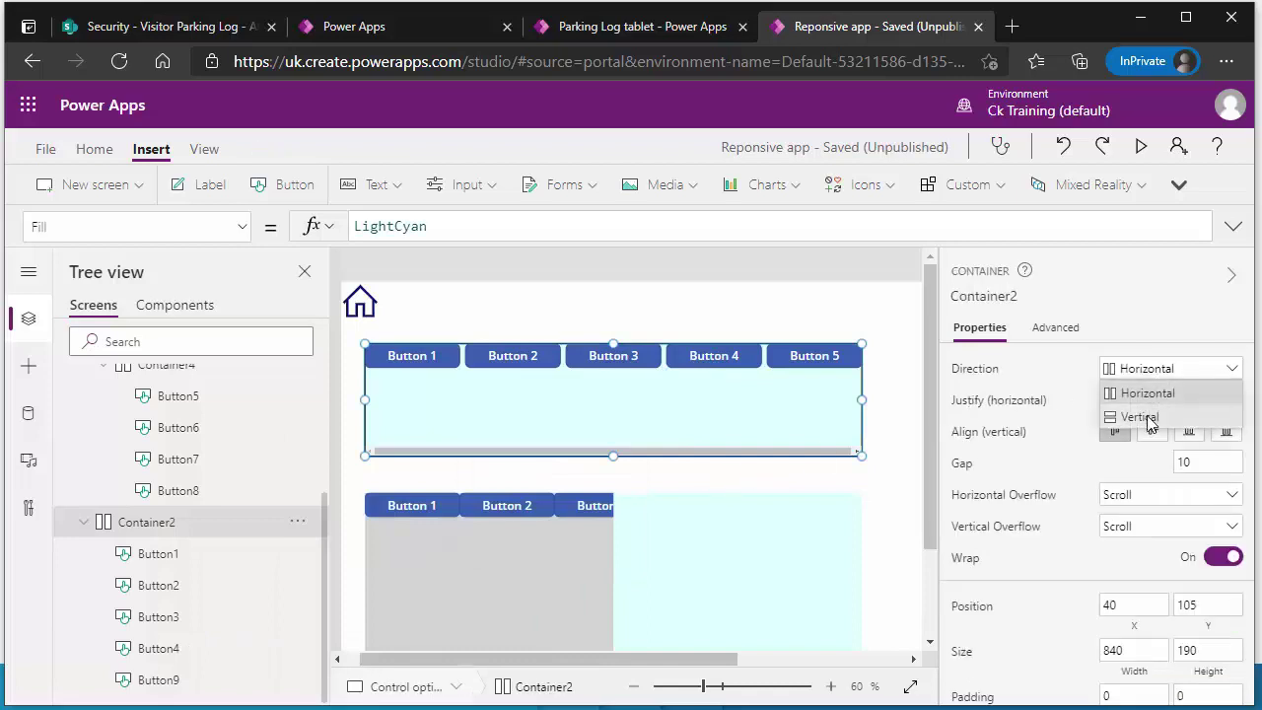
left_click(1133, 415)
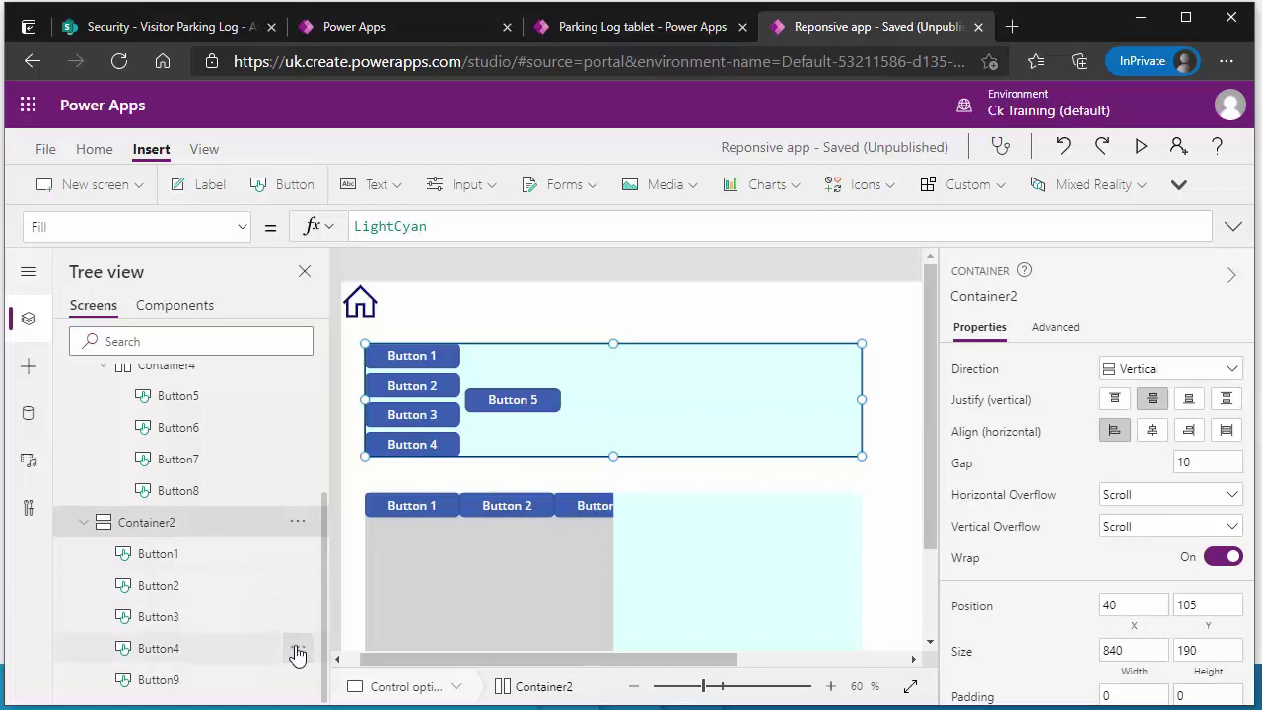
left_click(297, 647)
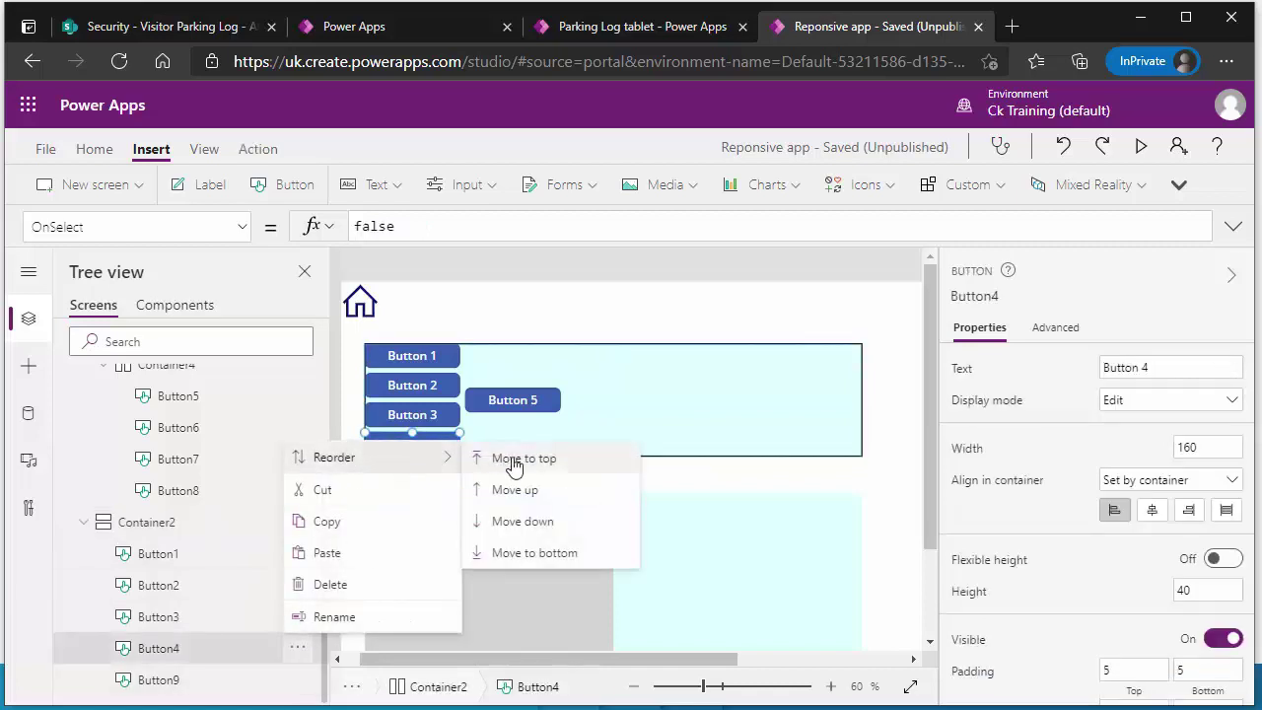
left_click(514, 463)
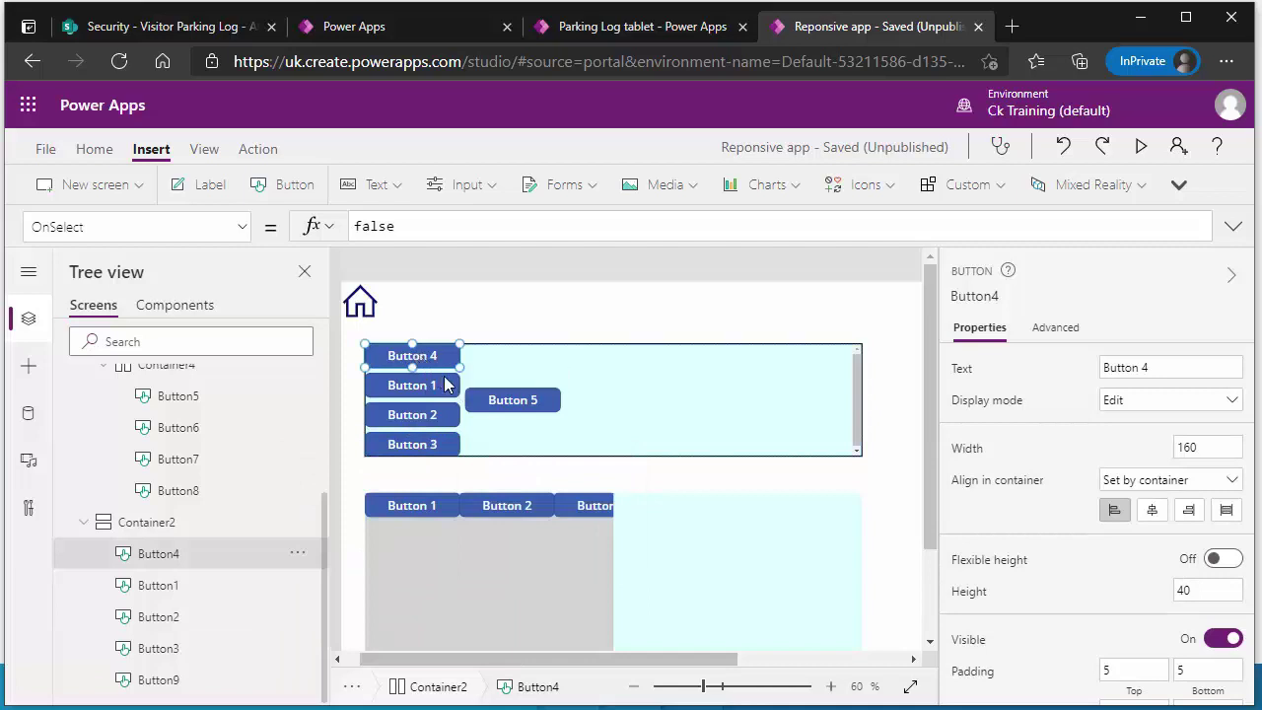
- Set Button 5's alignment in Container2 to Custom, trying center and end alignment before choosing stretch
left_click(426, 381)
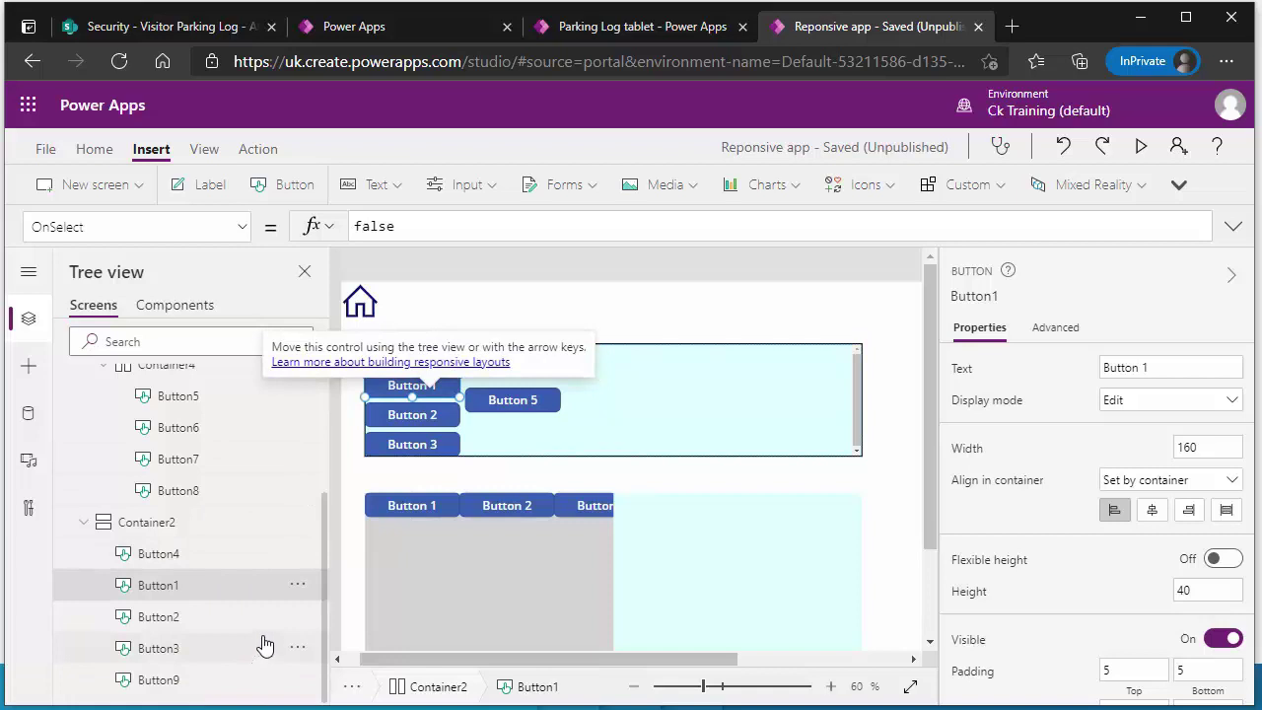
left_click(858, 431)
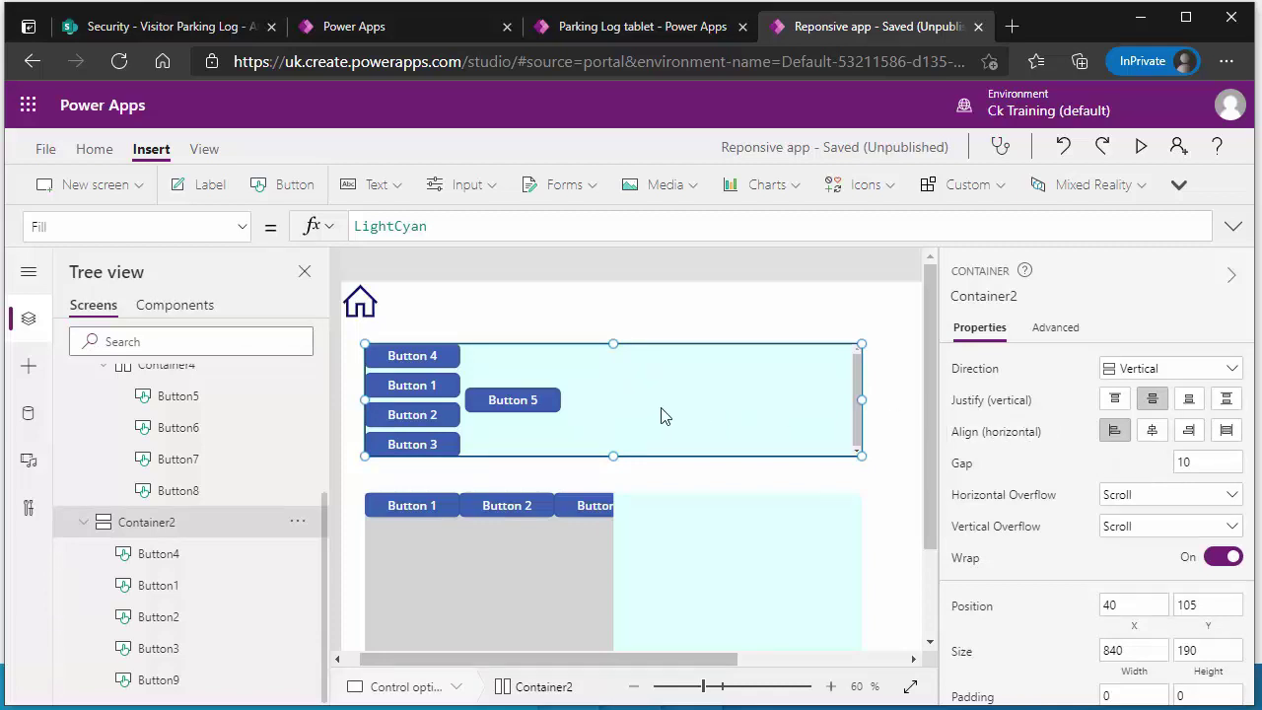
left_click(539, 402)
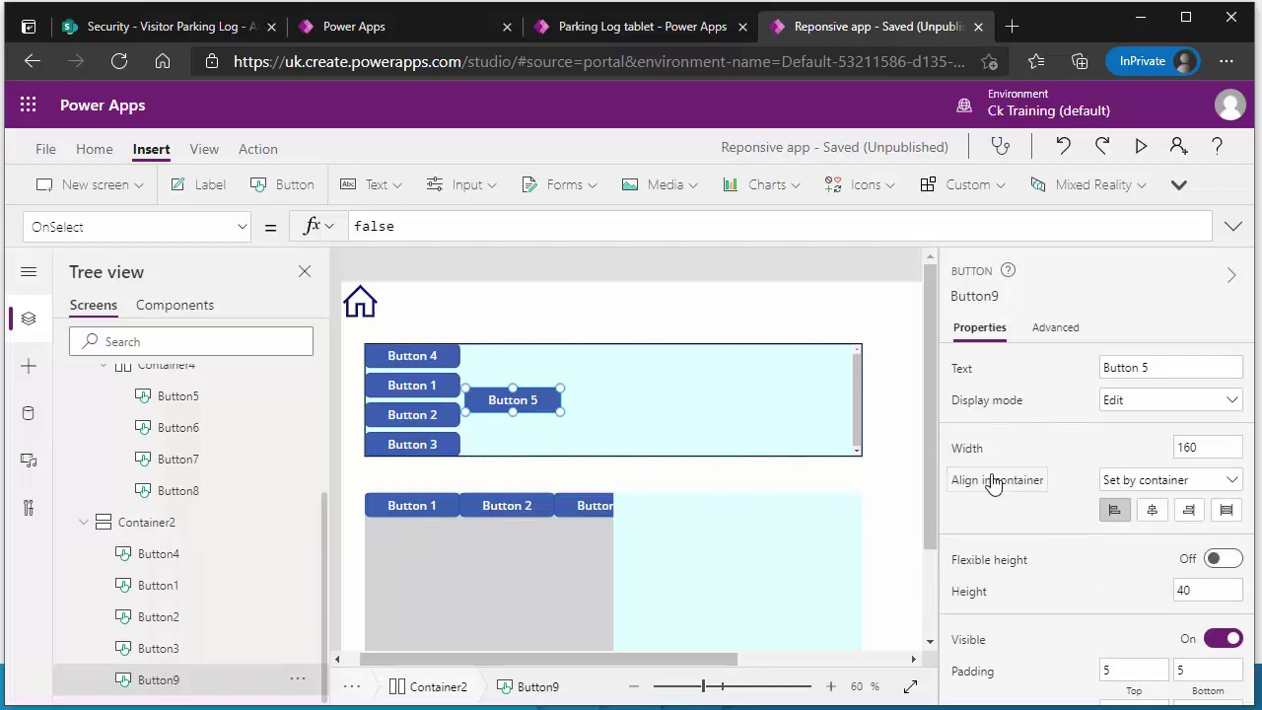
left_click(1122, 483)
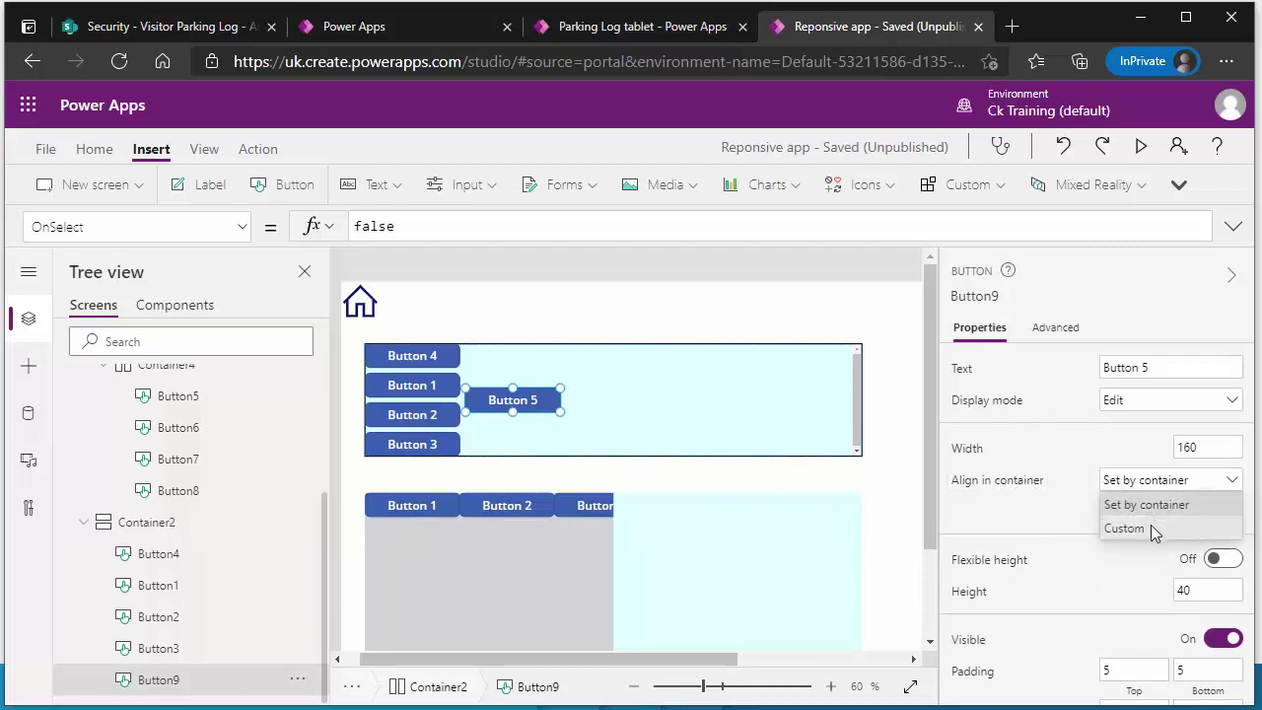
left_click(1151, 525)
left_click(1159, 481)
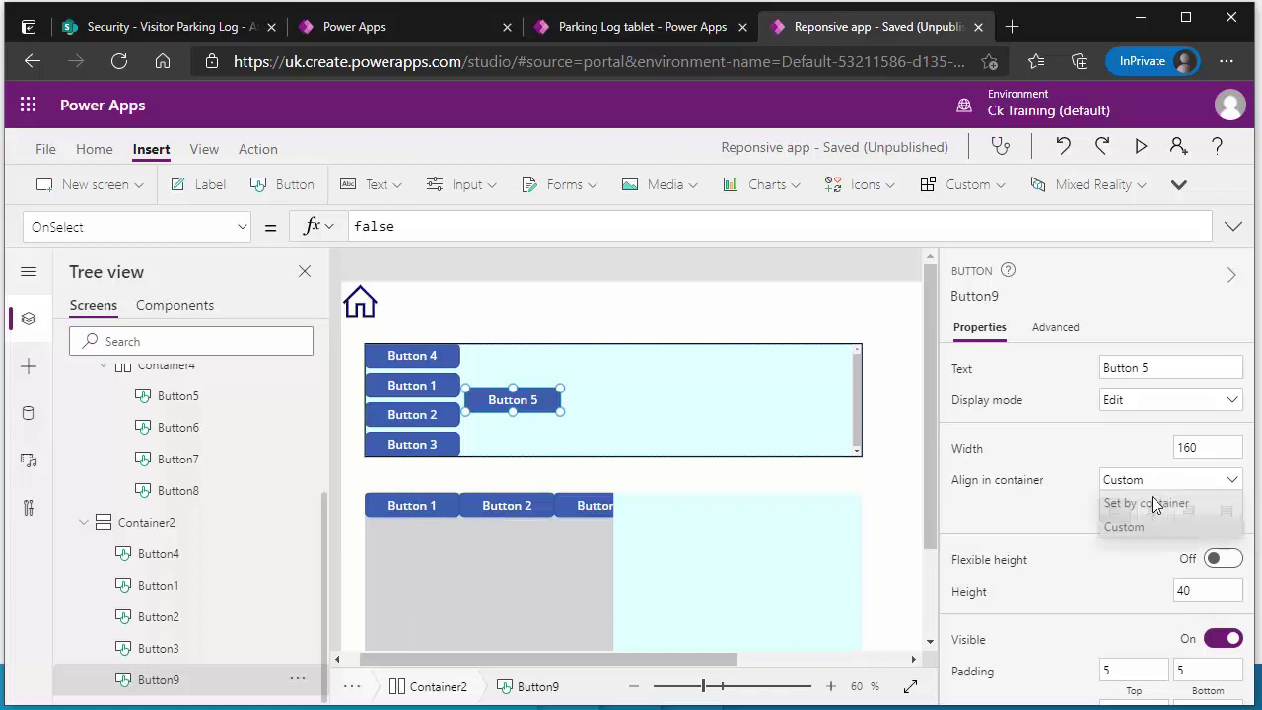
left_click(1147, 508)
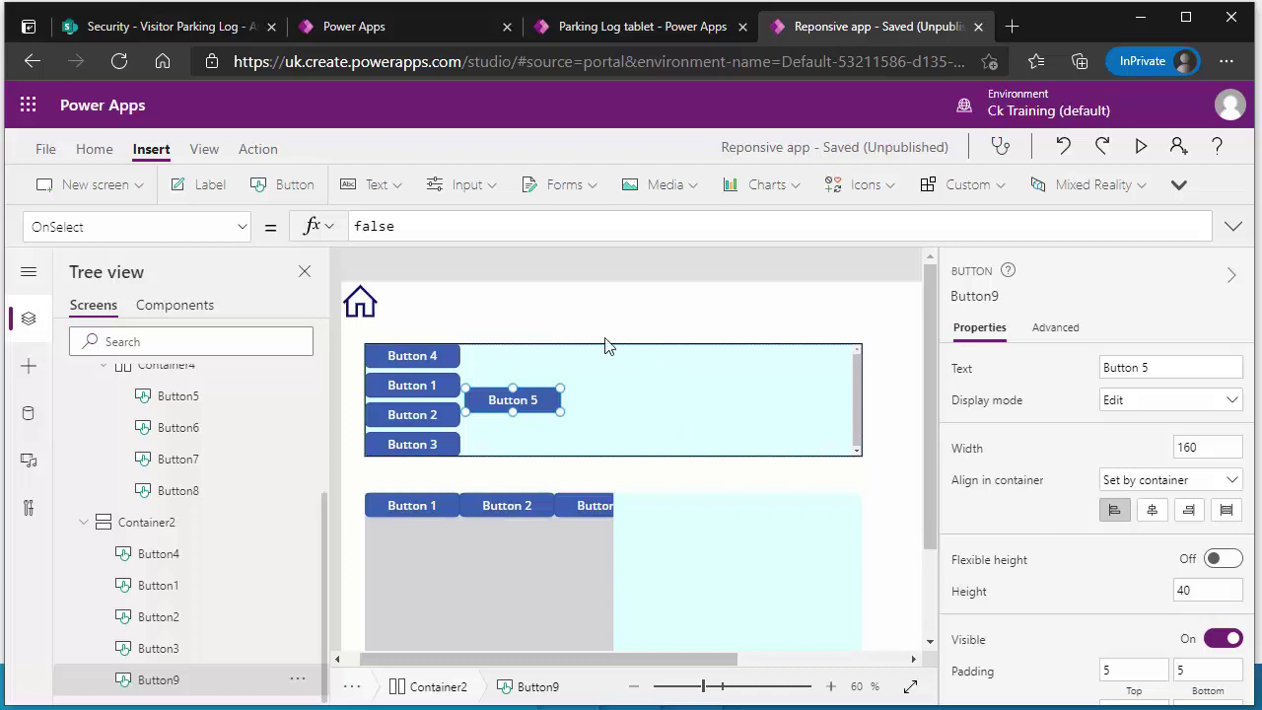
left_click(1150, 512)
left_click(1188, 519)
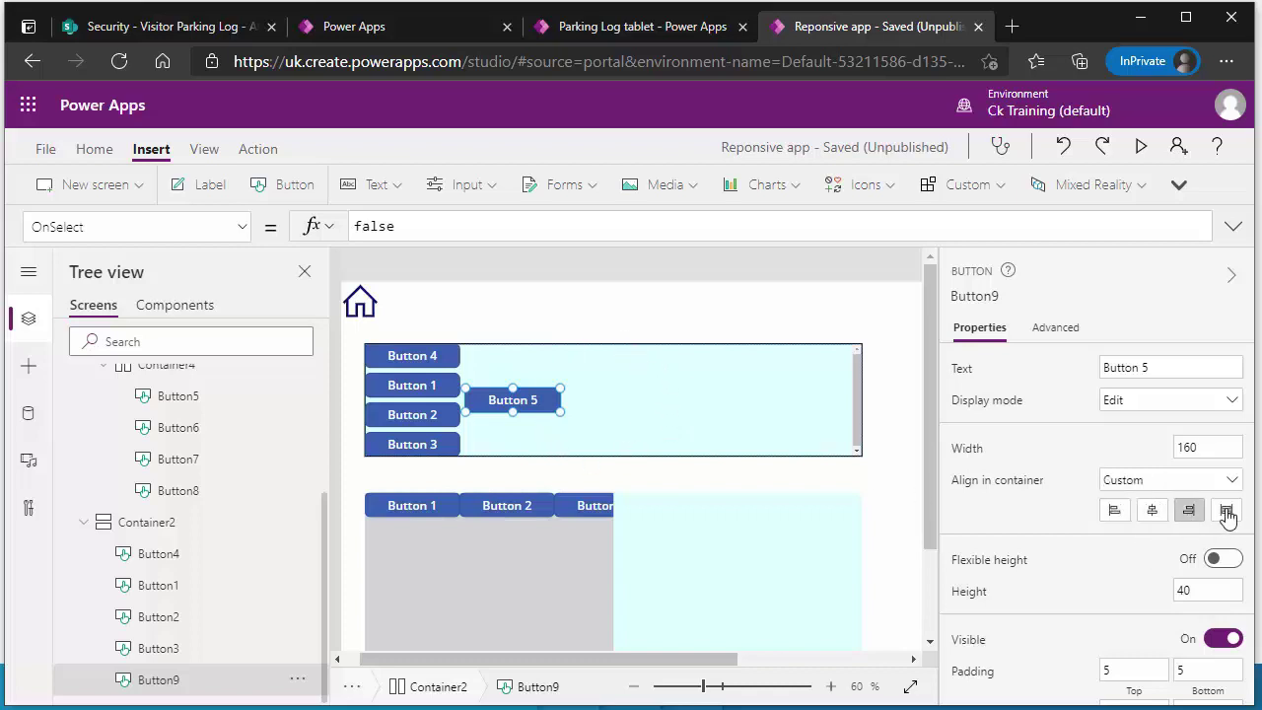
left_click(1227, 519)
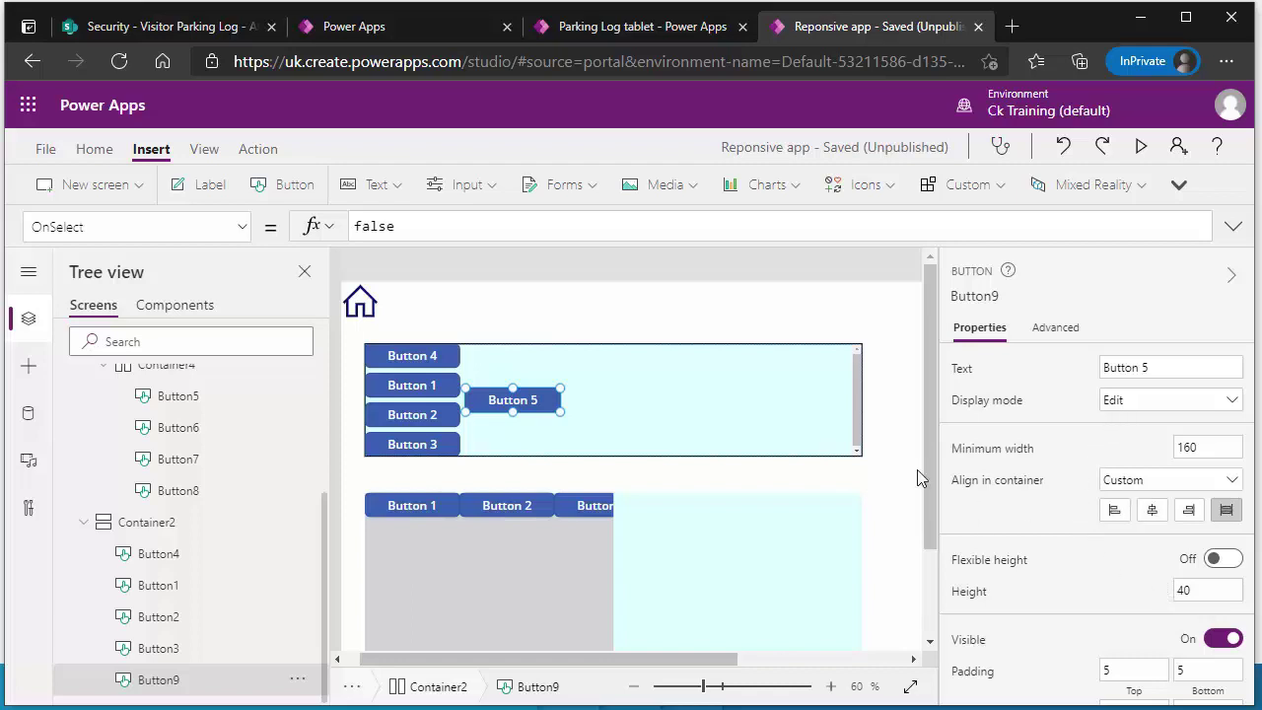
- Turn on flexible height for Button 5 and reduce the height of Container2 to about 108
left_click(1215, 560)
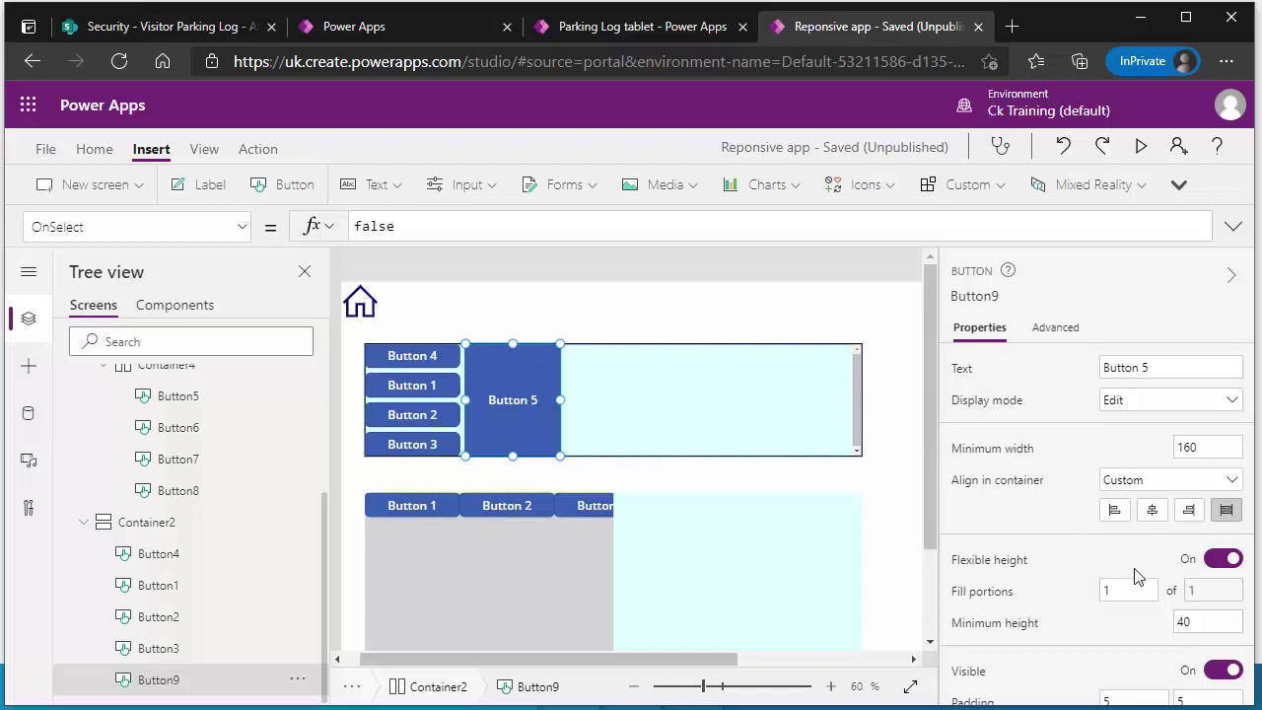
scroll(1139, 575, "down", 2)
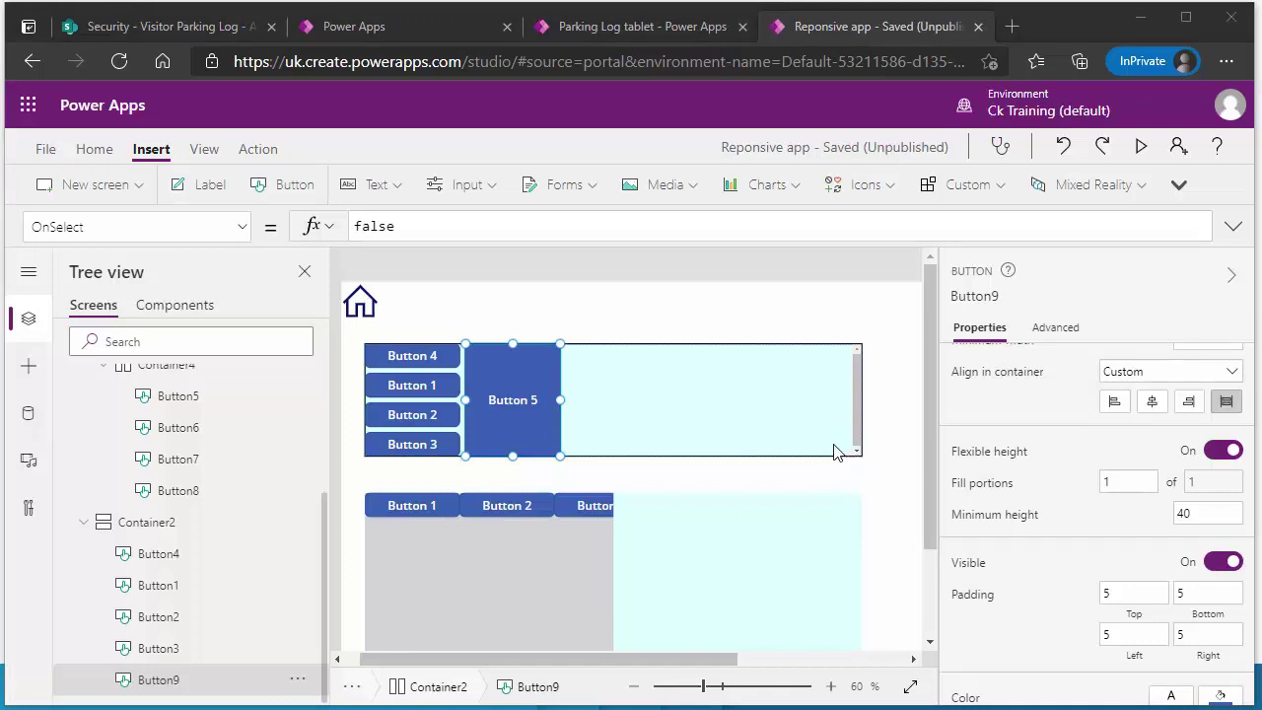
left_click(731, 434)
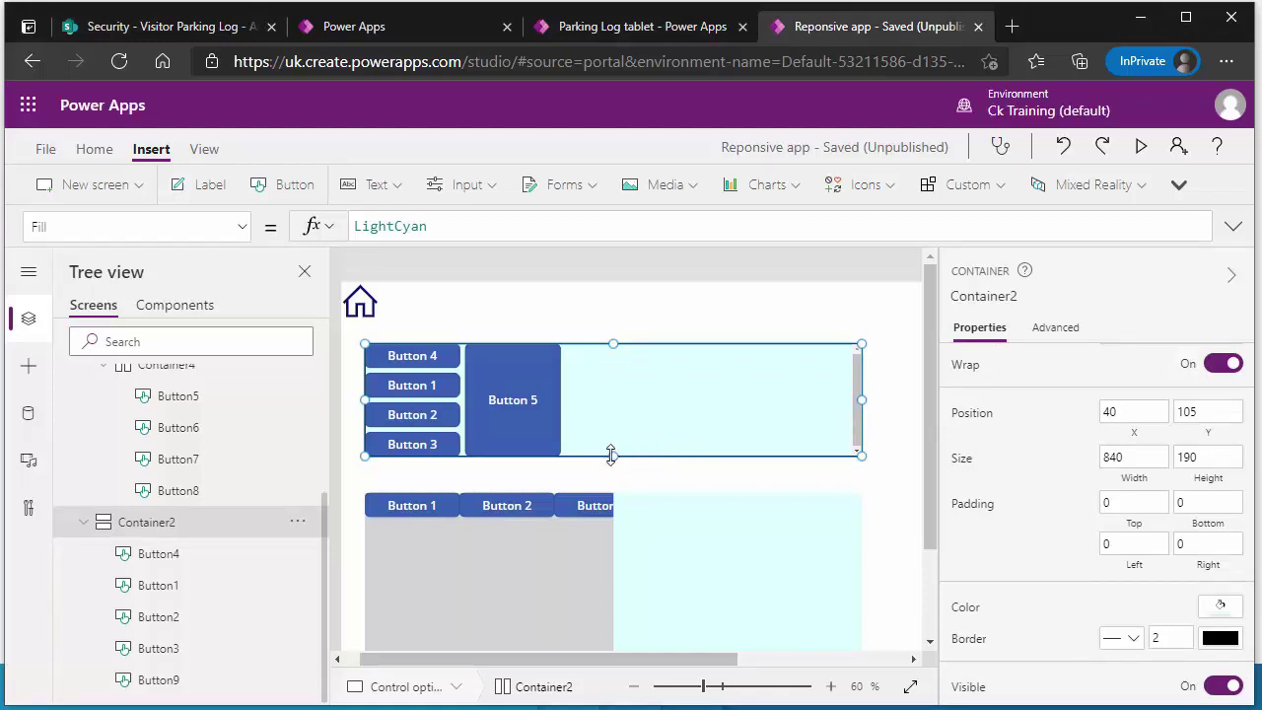
left_click_drag(612, 455, 612, 409)
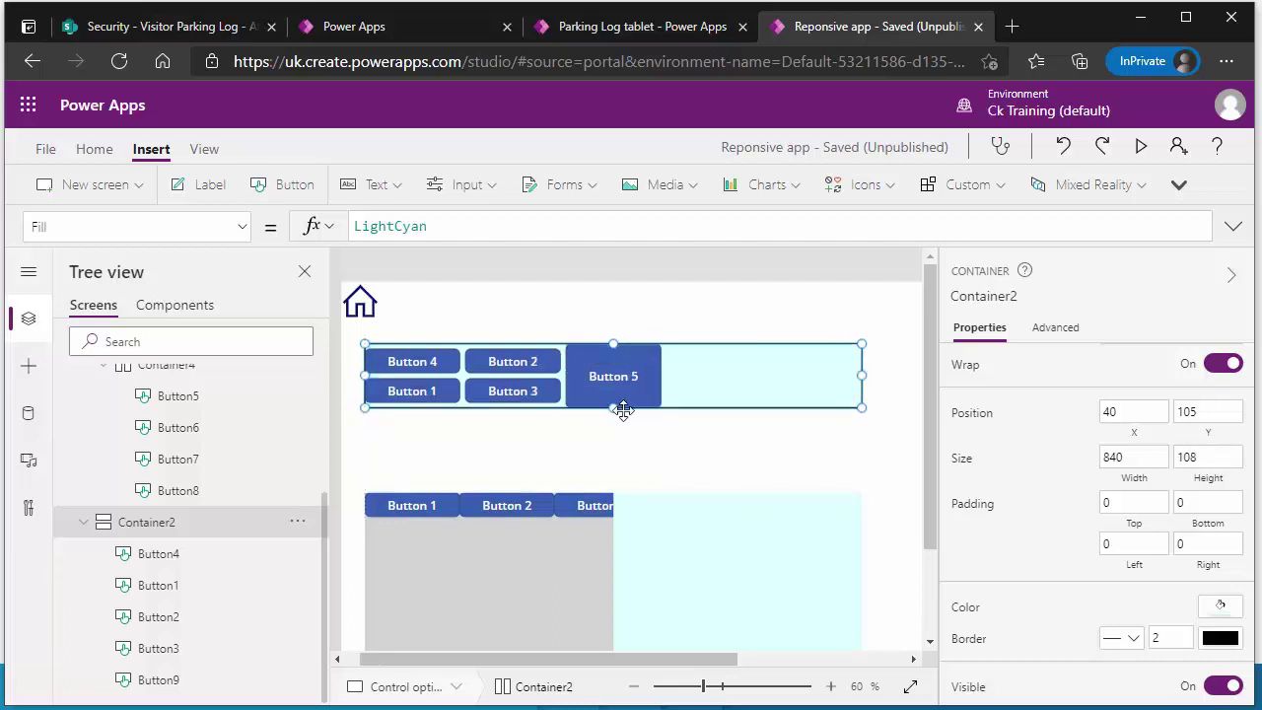
- Turn on flexible height for Button 2 in Container2 and set its fill portions to 5
left_click(552, 366)
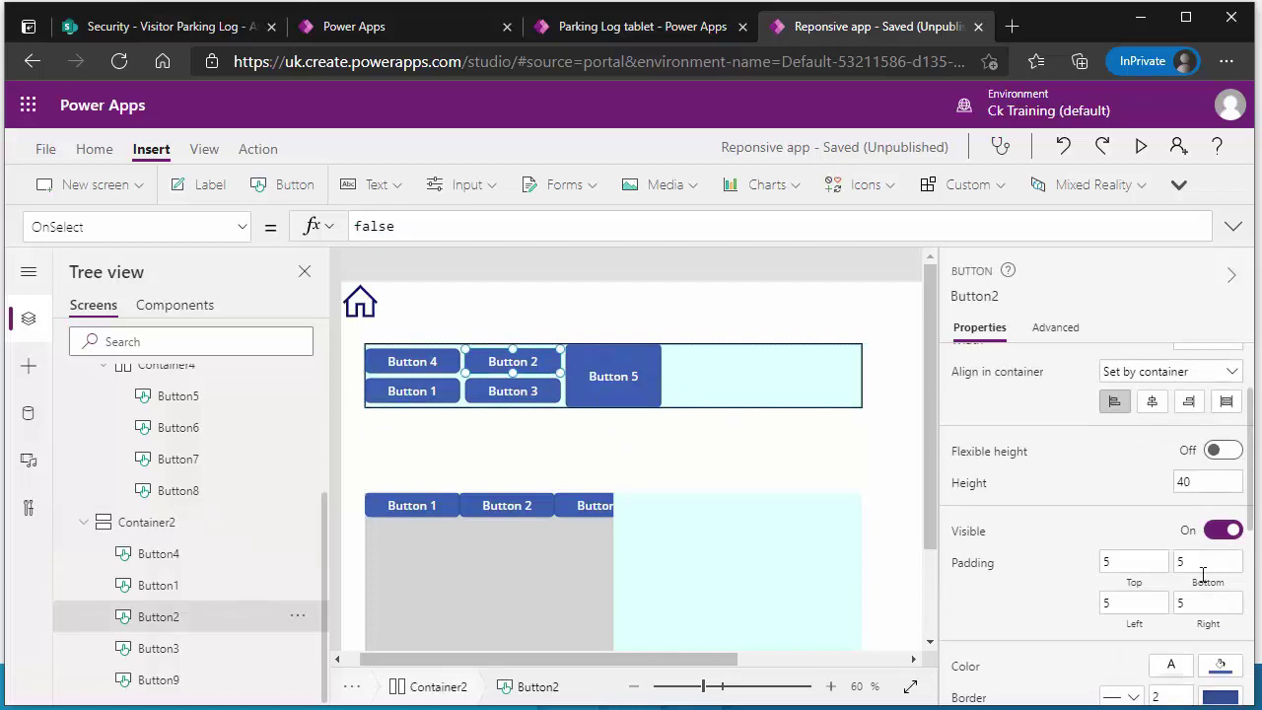
scroll(1203, 567, "down", 2)
scroll(1196, 493, "up", 2)
left_click(1222, 451)
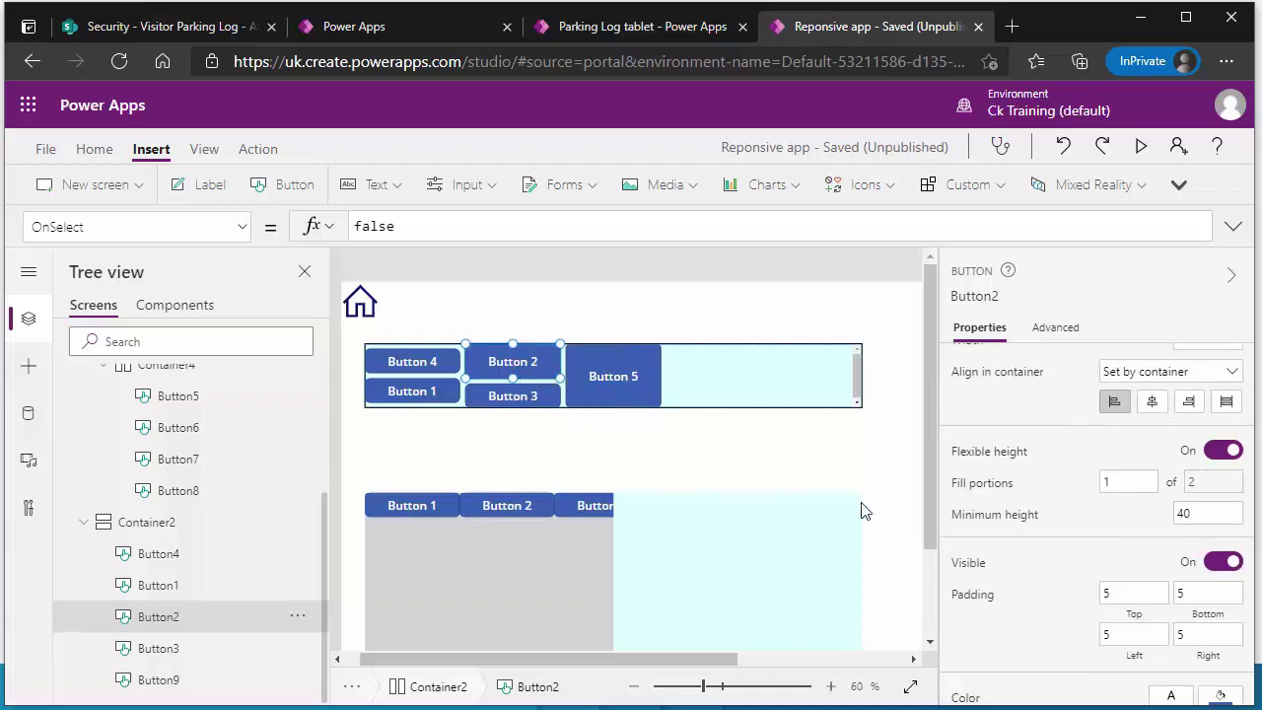
left_click(1122, 482)
left_click(1125, 480)
type("5")
key("Return")
left_click(723, 443)
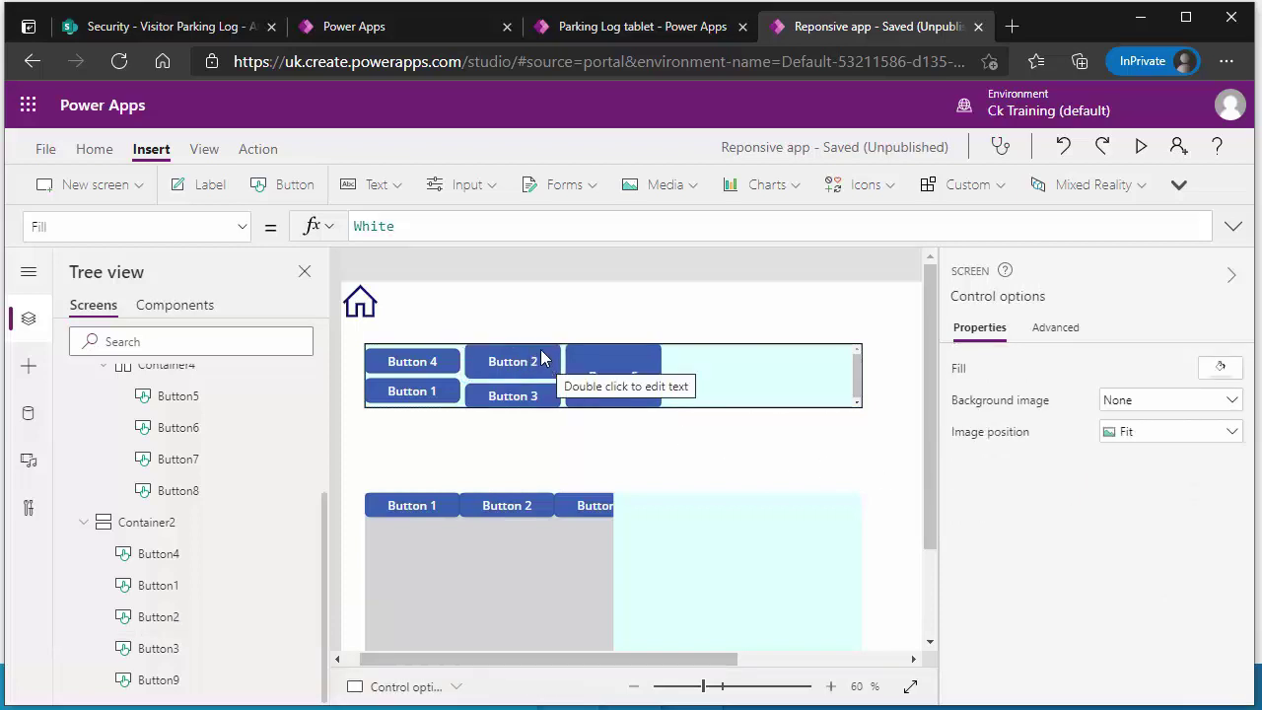
- Compare the flexible height and fill portions settings of the buttons inside Container2
left_click(538, 362)
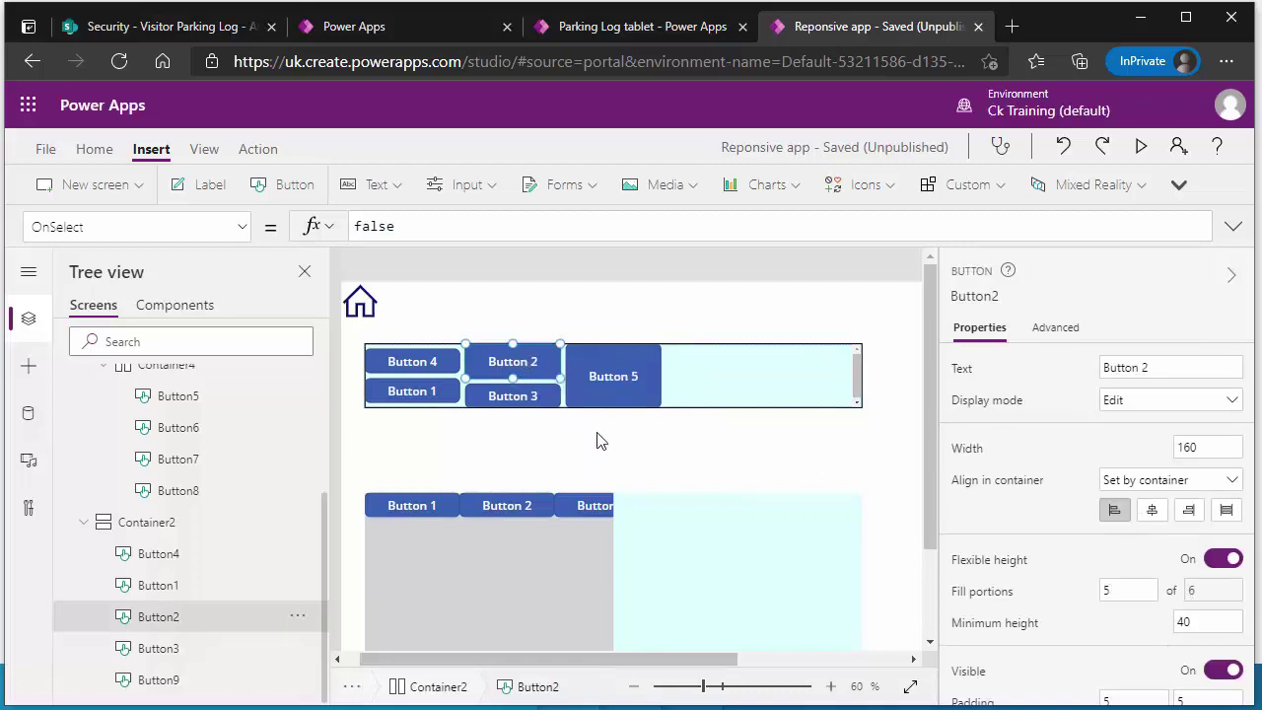
left_click(586, 399)
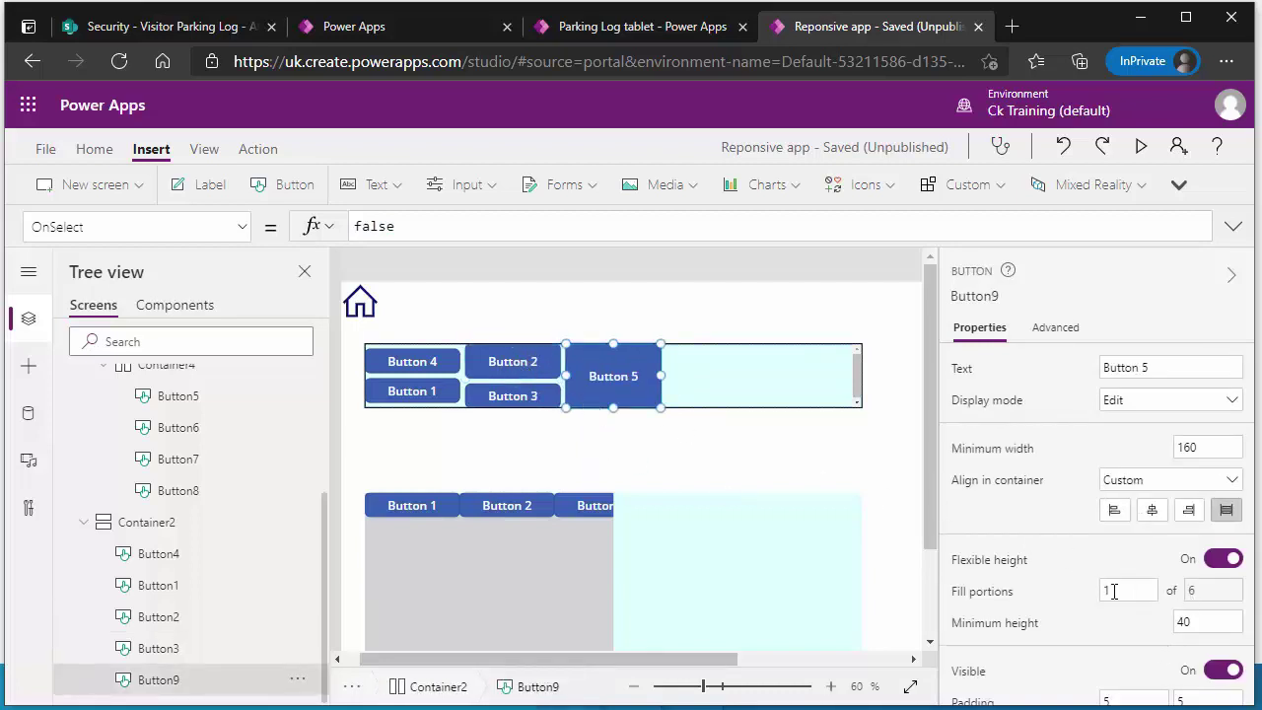
left_click(419, 394)
left_click(454, 367)
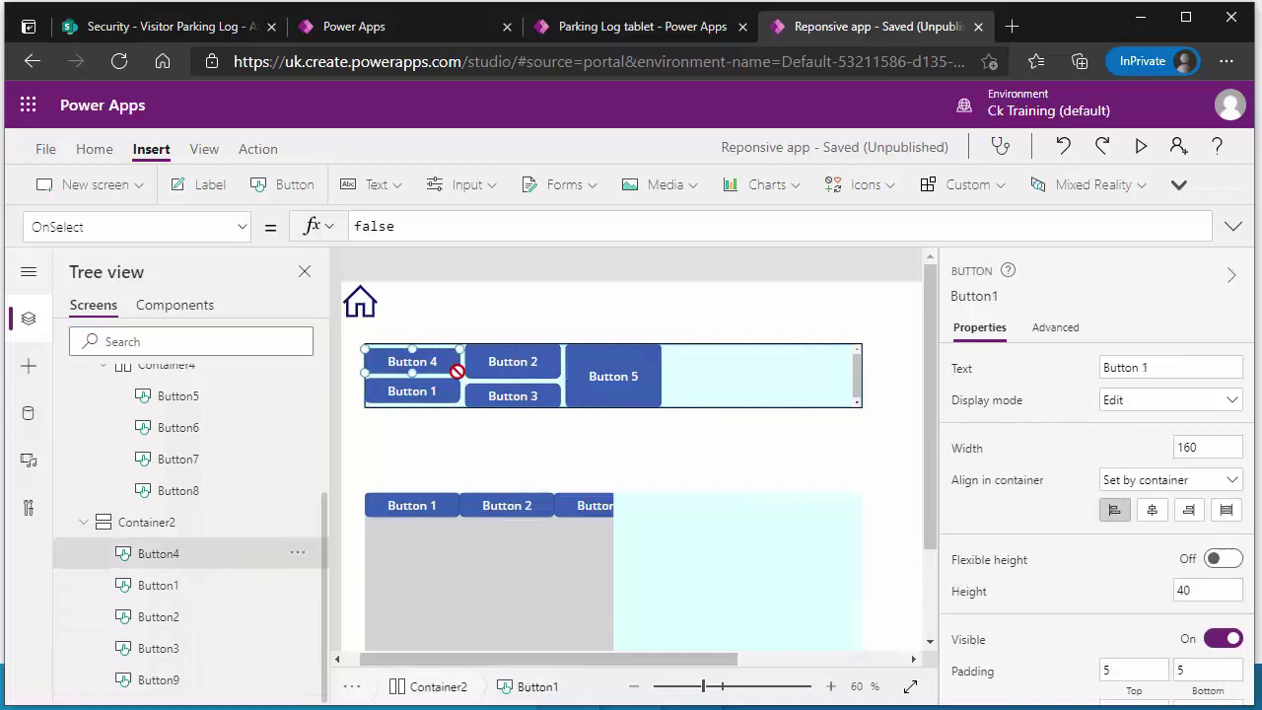
left_click(480, 394)
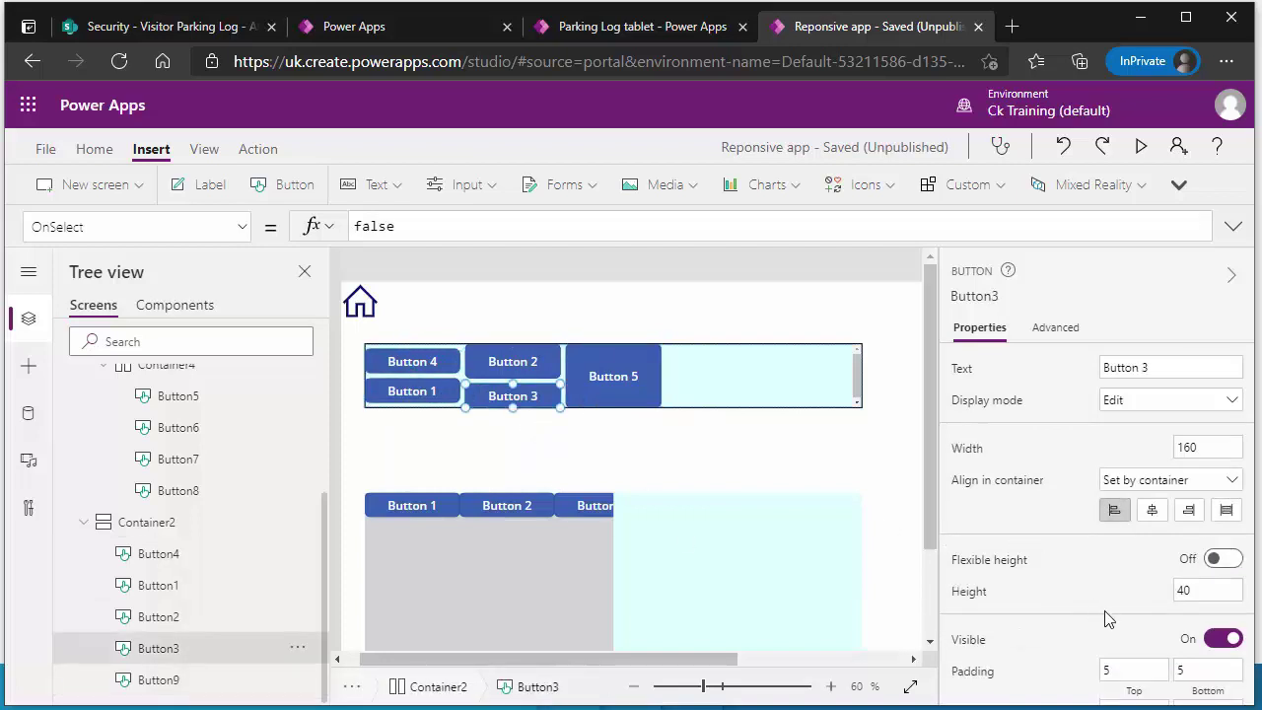
left_click(643, 384)
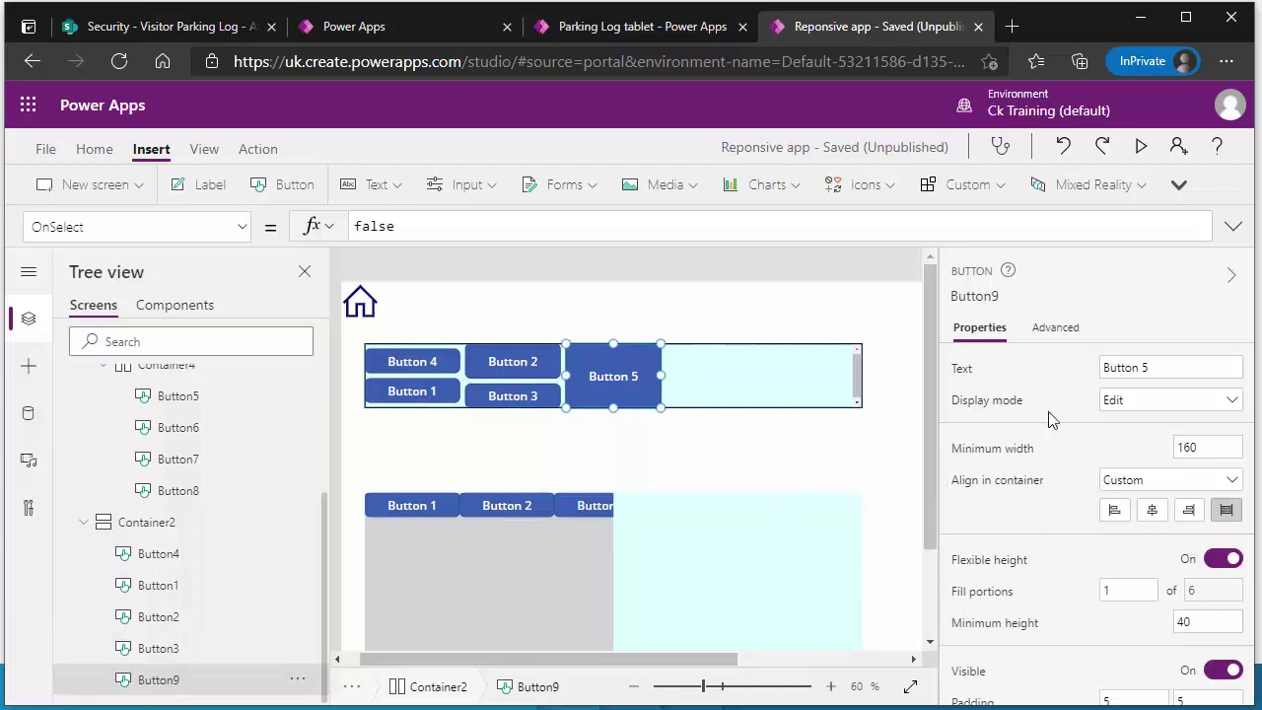
- Set the direction of Container2 to Horizontal and resize it to about 751 wide by 163 high
left_click(830, 386)
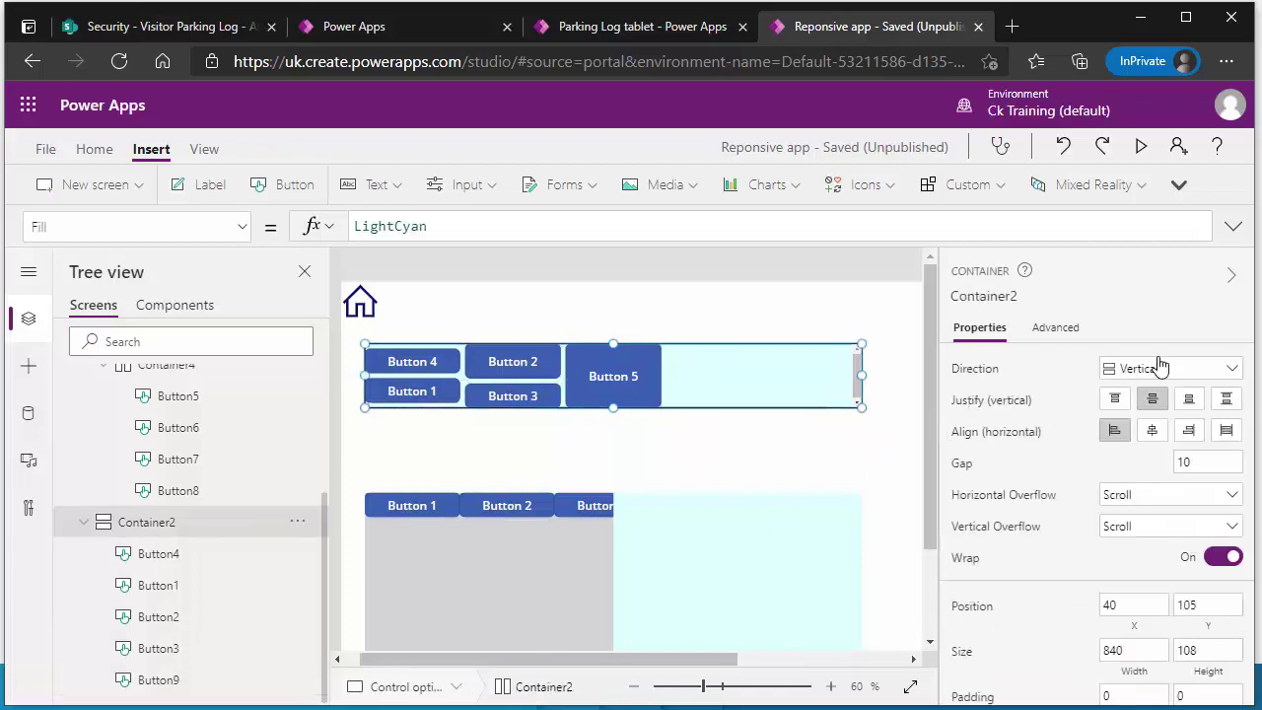
left_click(1222, 368)
left_click(1144, 392)
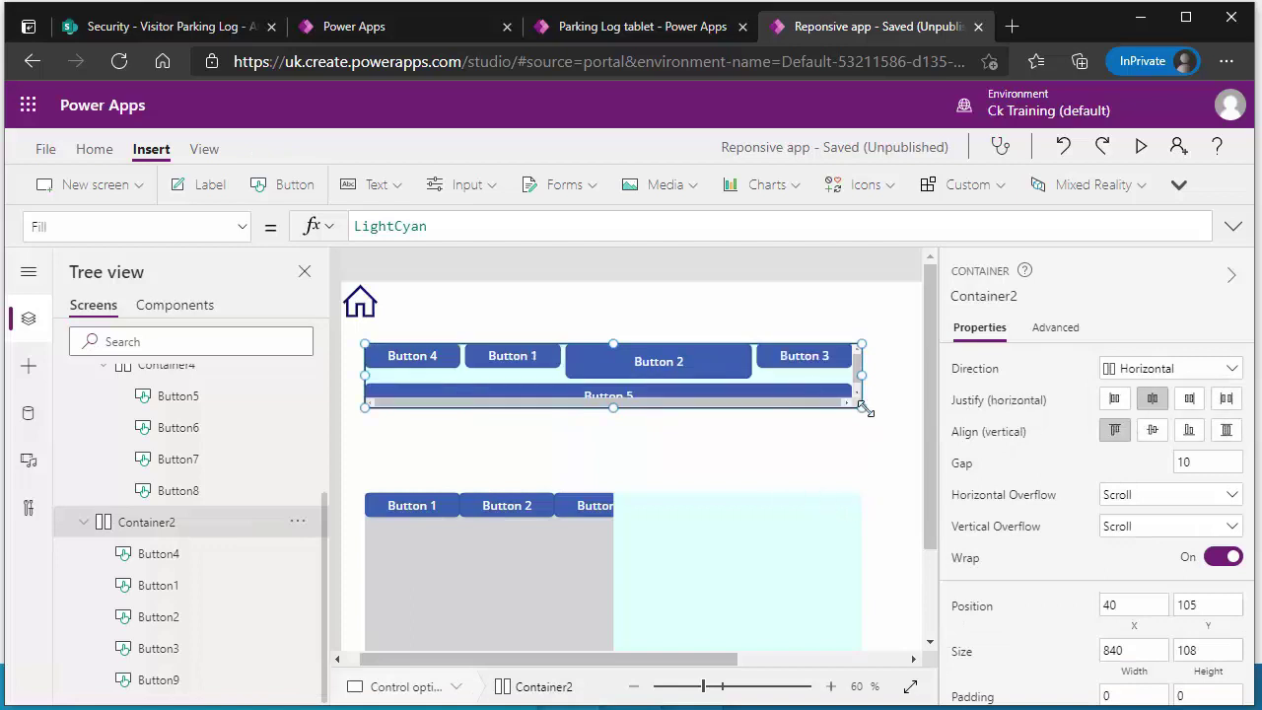
left_click_drag(862, 407, 809, 445)
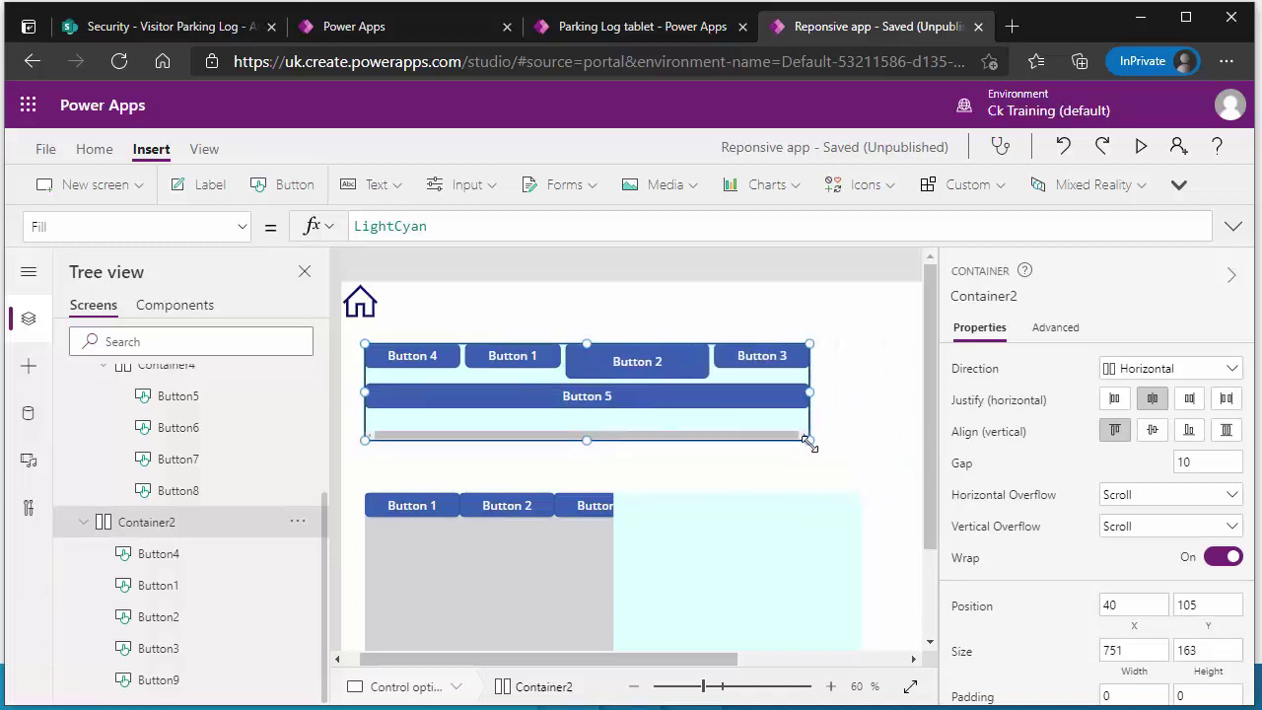
- Examine the flexible width and fill portions settings of Button 5 in the horizontal Container2
left_click(687, 369)
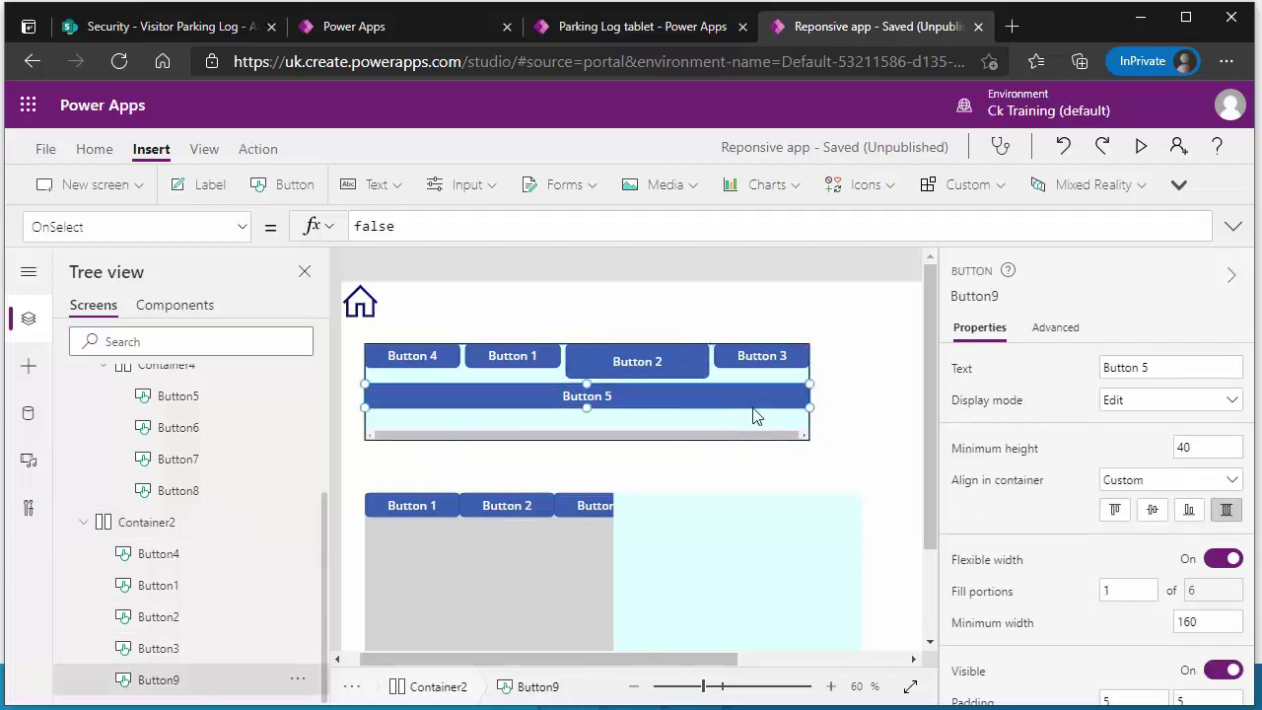
scroll(1134, 542, "down", 2)
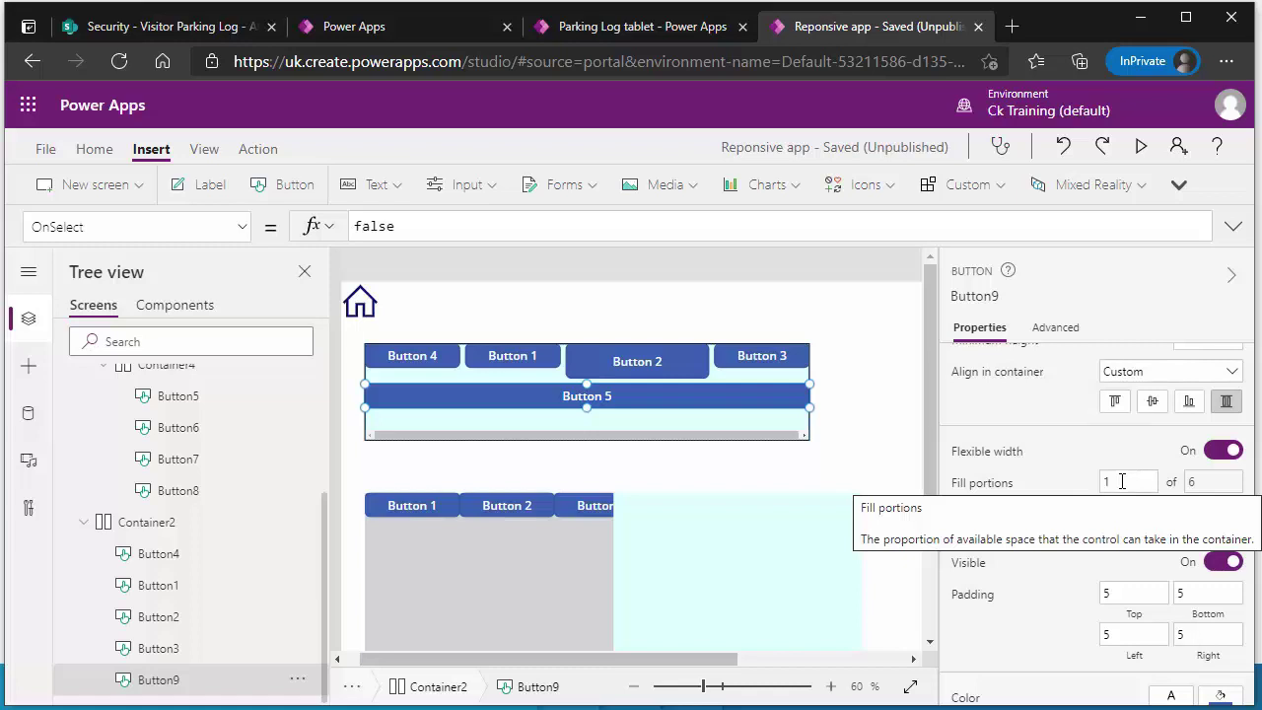
- Collapse the Control options screen in the tree and open the Screen Size screen with its controls expanded
scroll(219, 547, "up", 5)
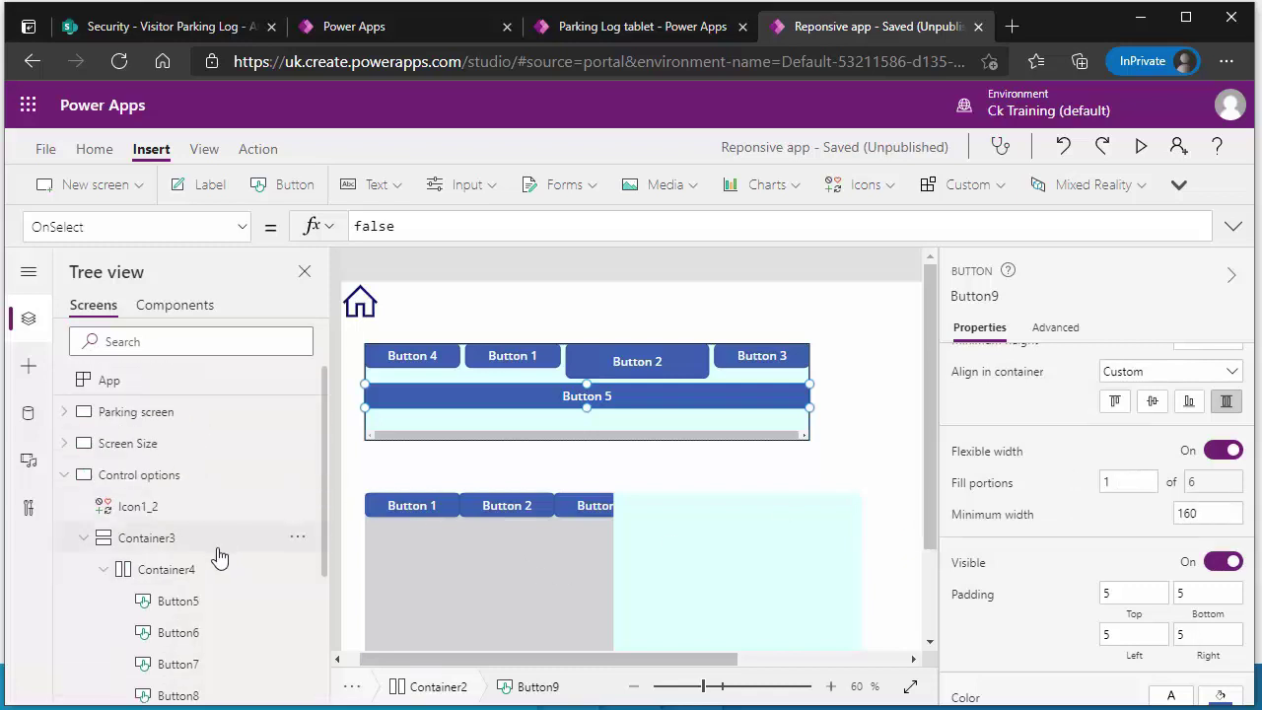
left_click(65, 476)
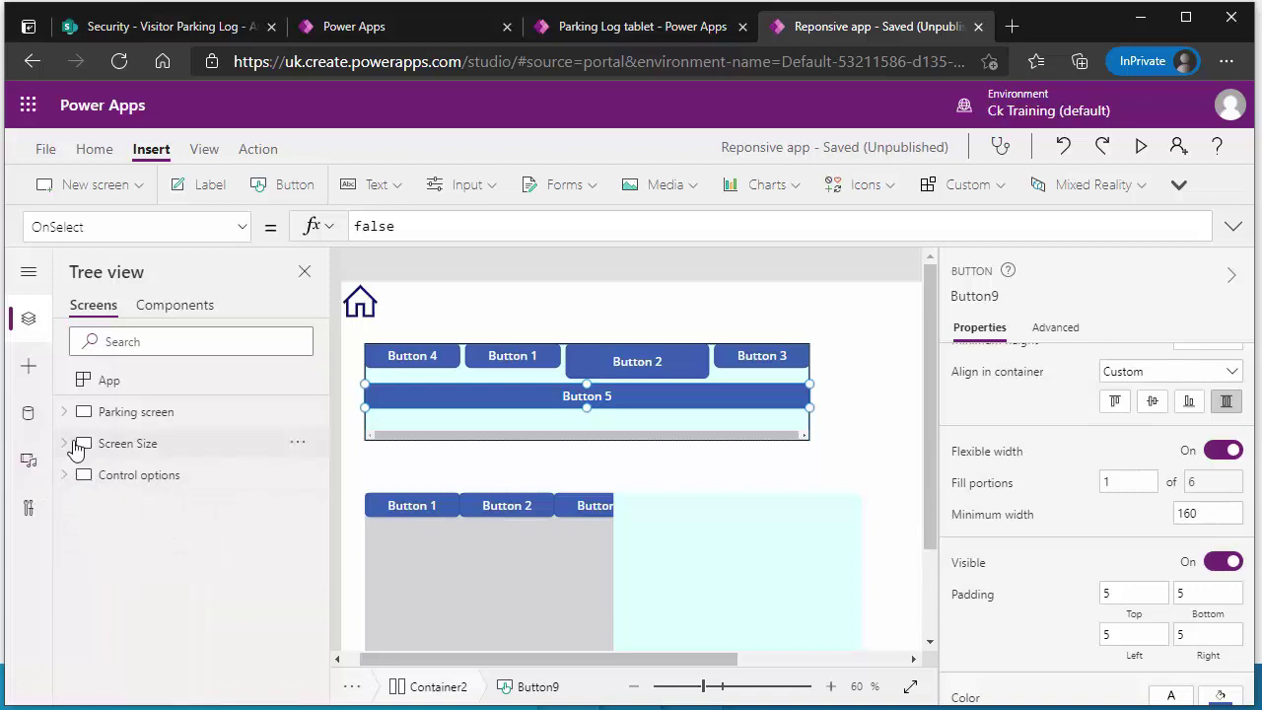
left_click(64, 443)
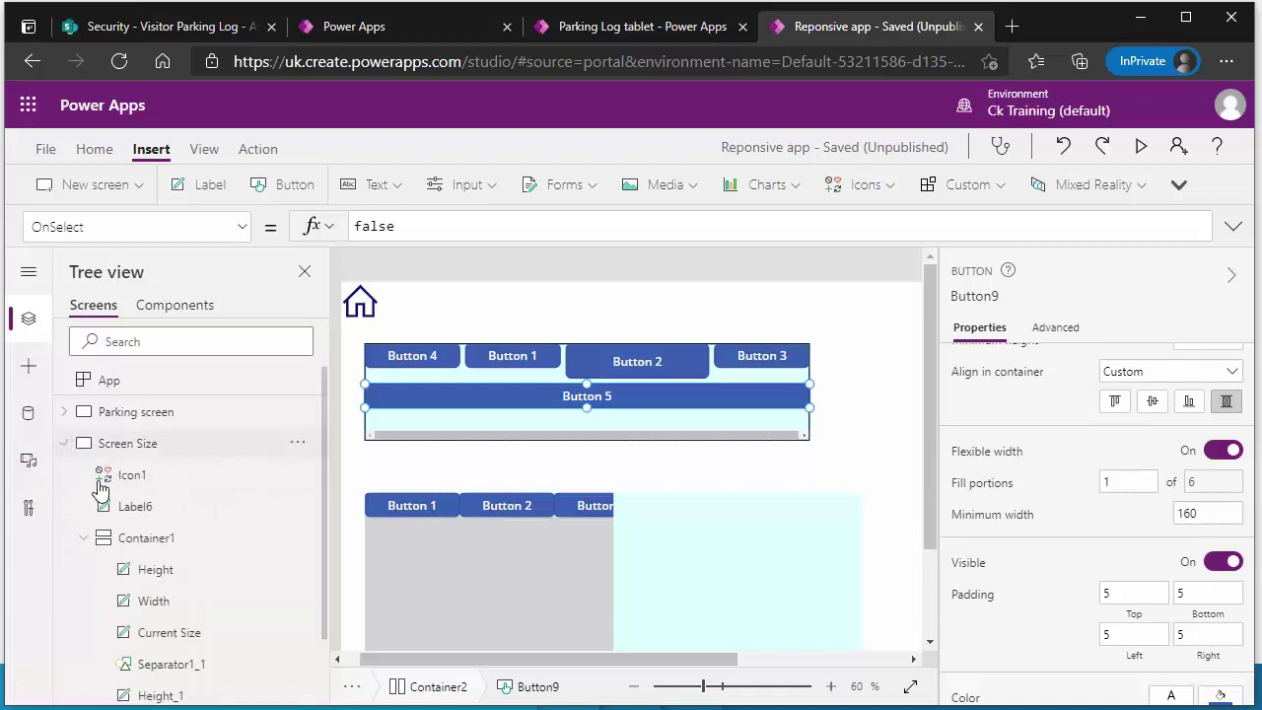
left_click(149, 445)
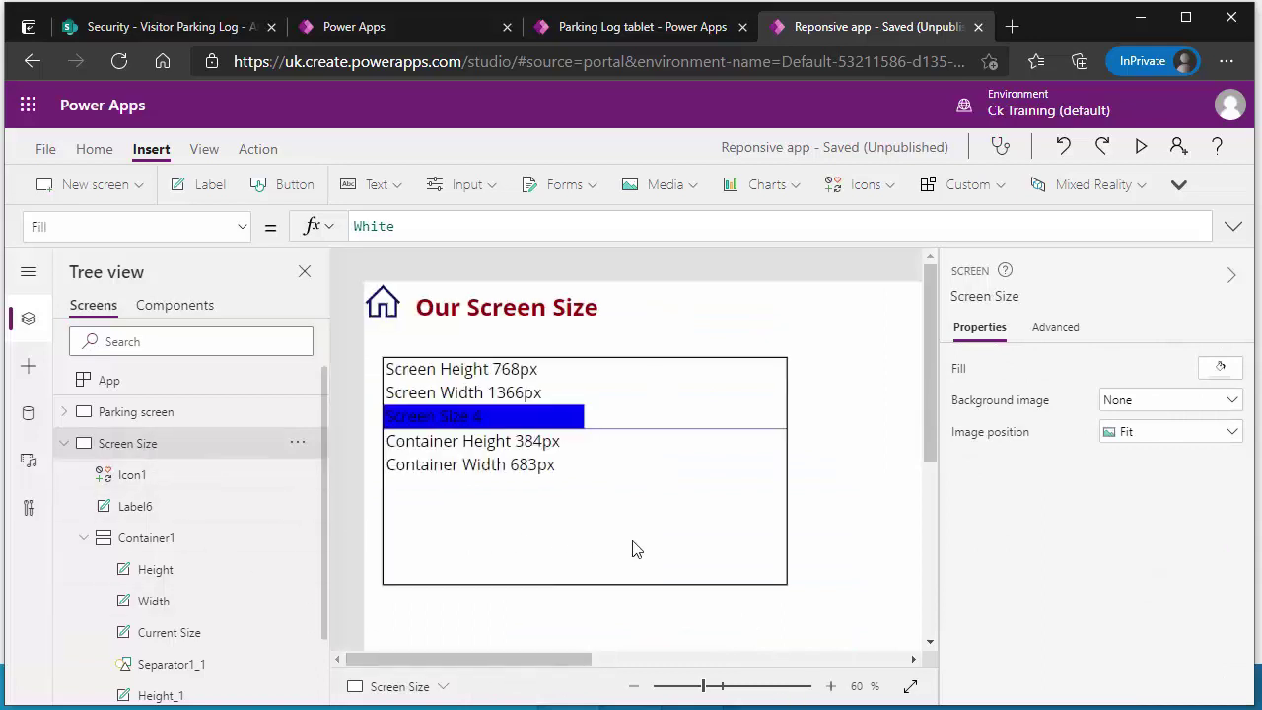
- Examine the home icon, the title label and Container1 on the Screen Size screen, leaving Container1's controls expanded
scroll(160, 503, "down", 1)
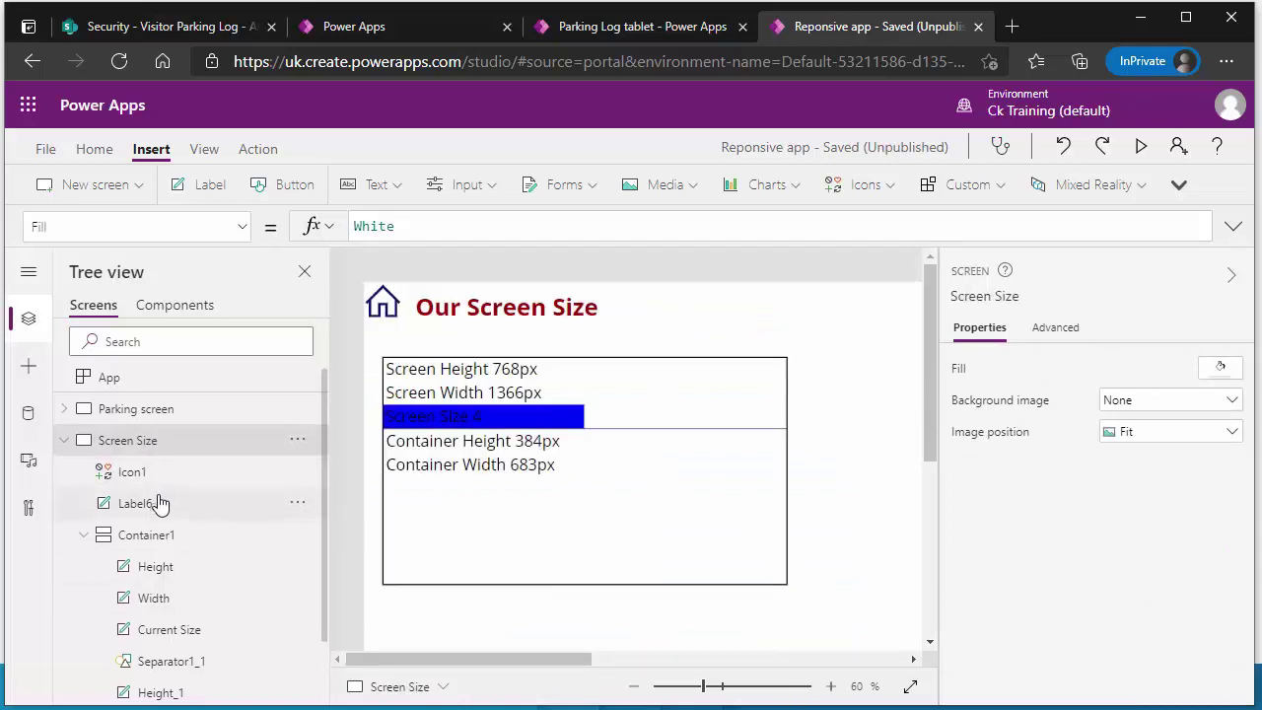
scroll(160, 504, "down", 1)
left_click(148, 424)
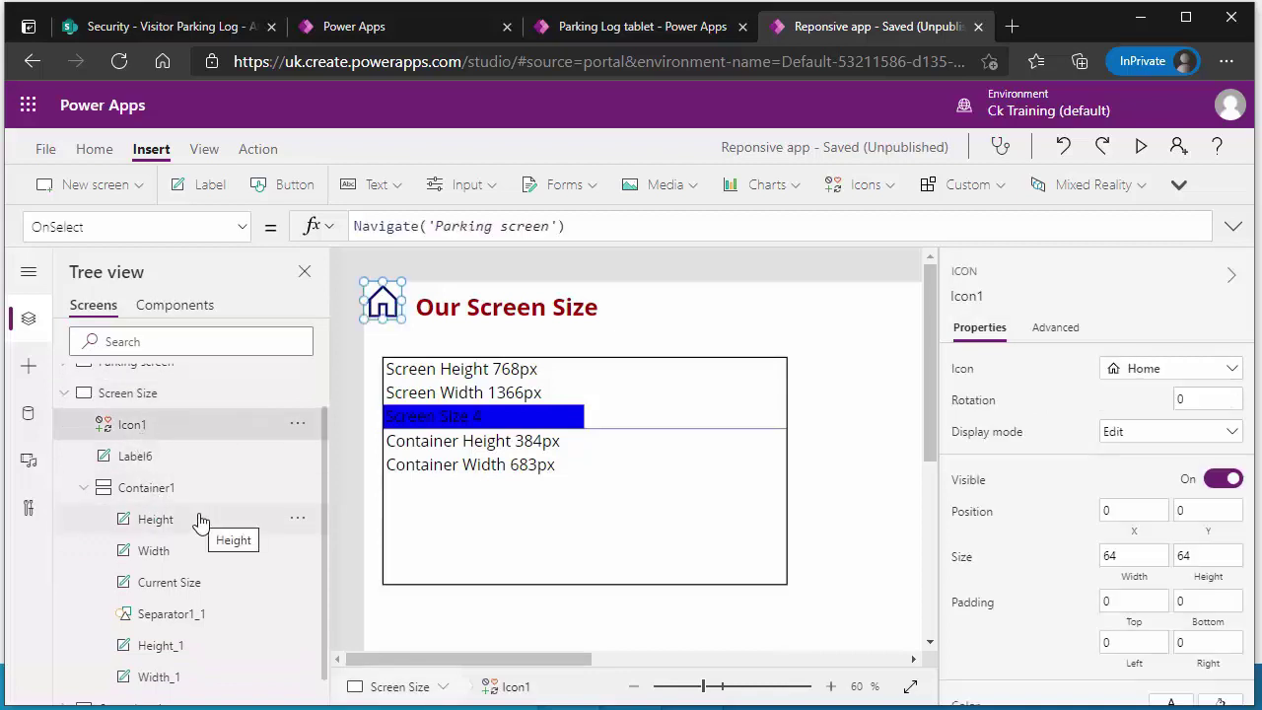
left_click(170, 457)
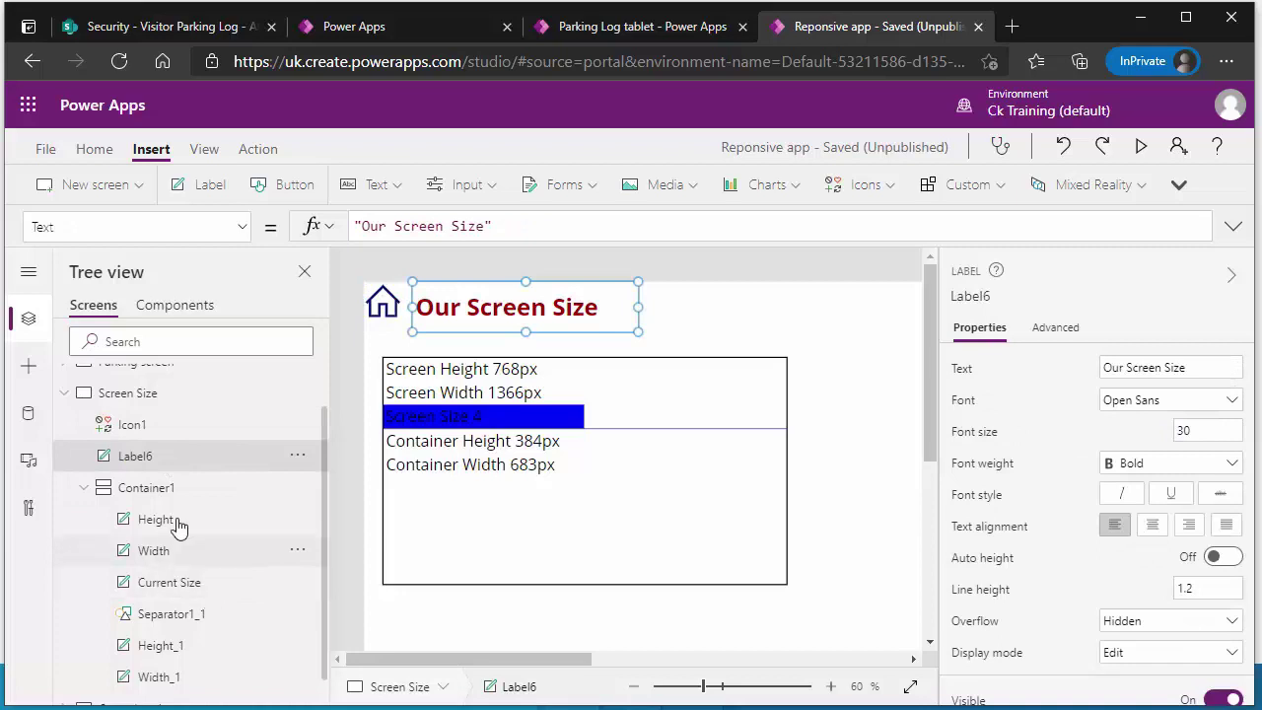
left_click(146, 487)
left_click(83, 487)
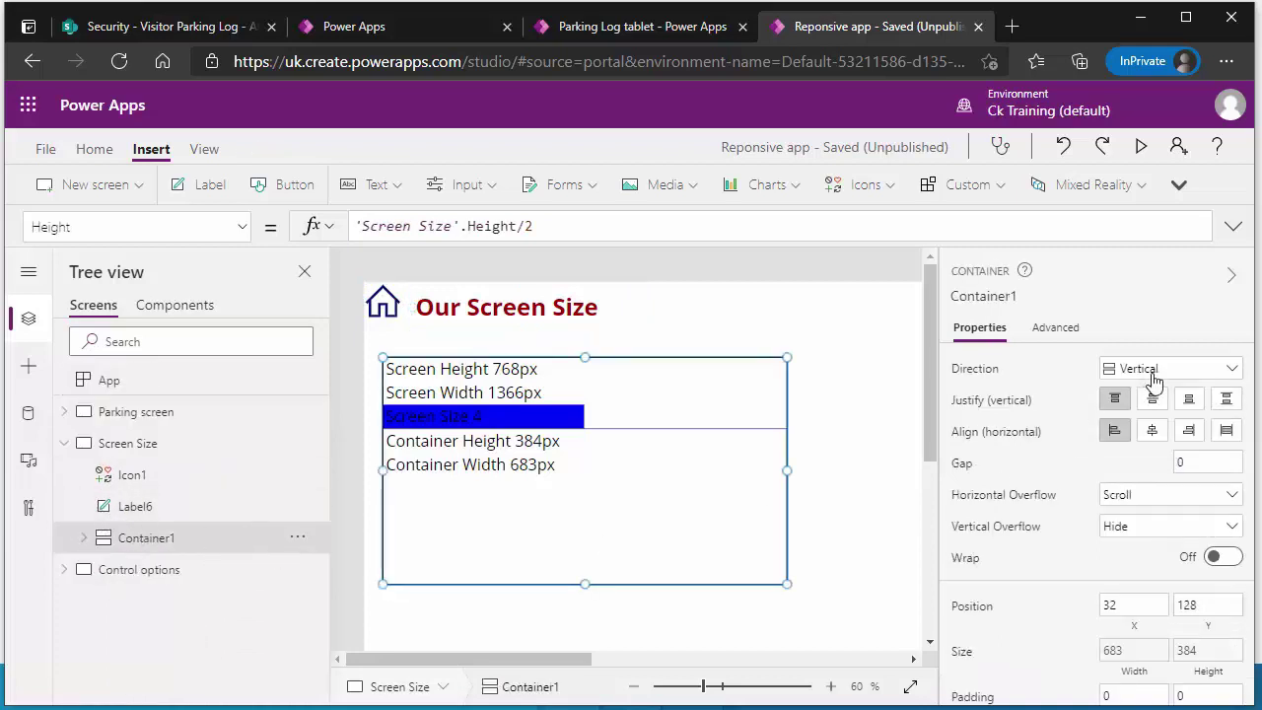
left_click(88, 541)
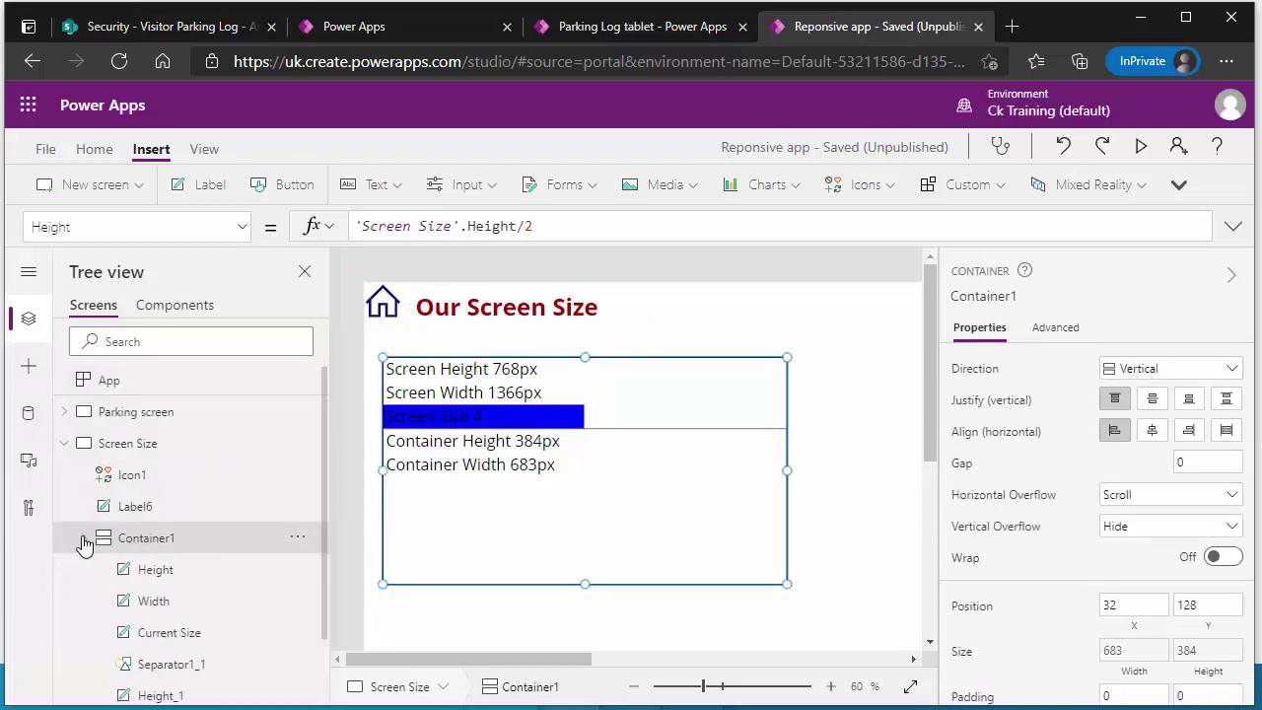
- Go through the controls inside Container1 one by one, from the Height label to the Width_1 label
scroll(192, 540, "down", 1)
left_click(181, 495)
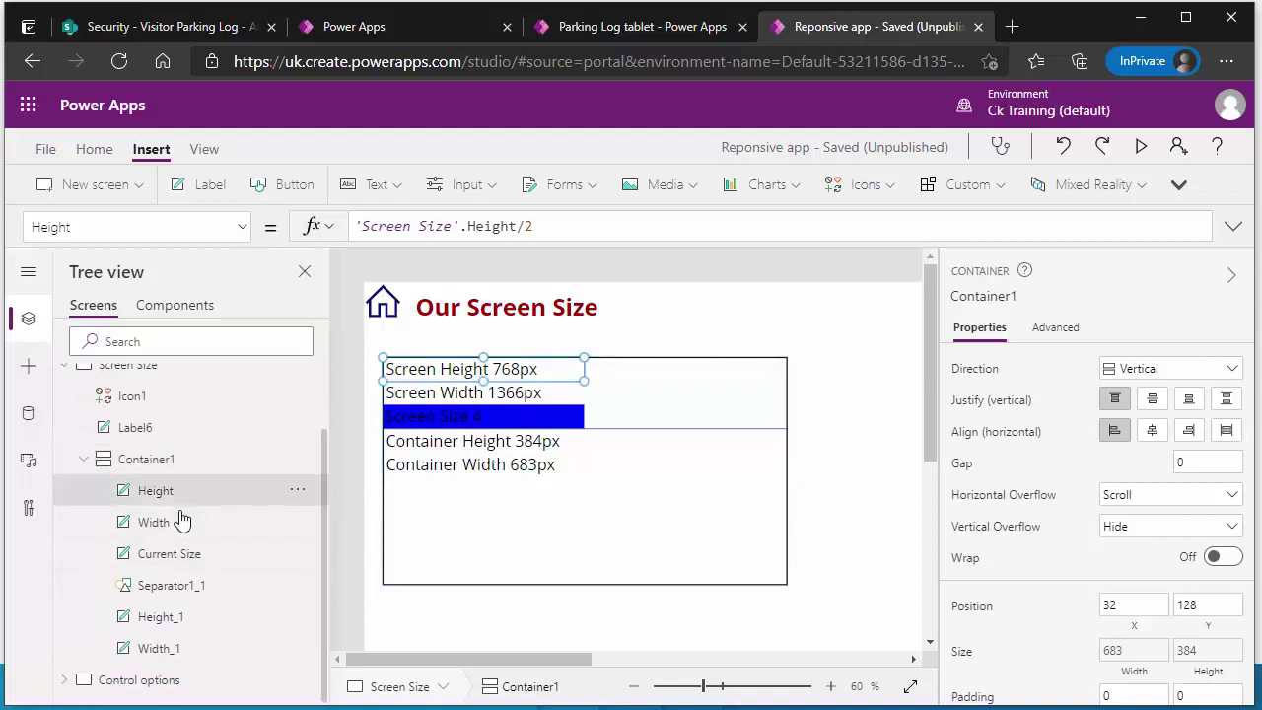
left_click(182, 523)
left_click(181, 554)
left_click(177, 586)
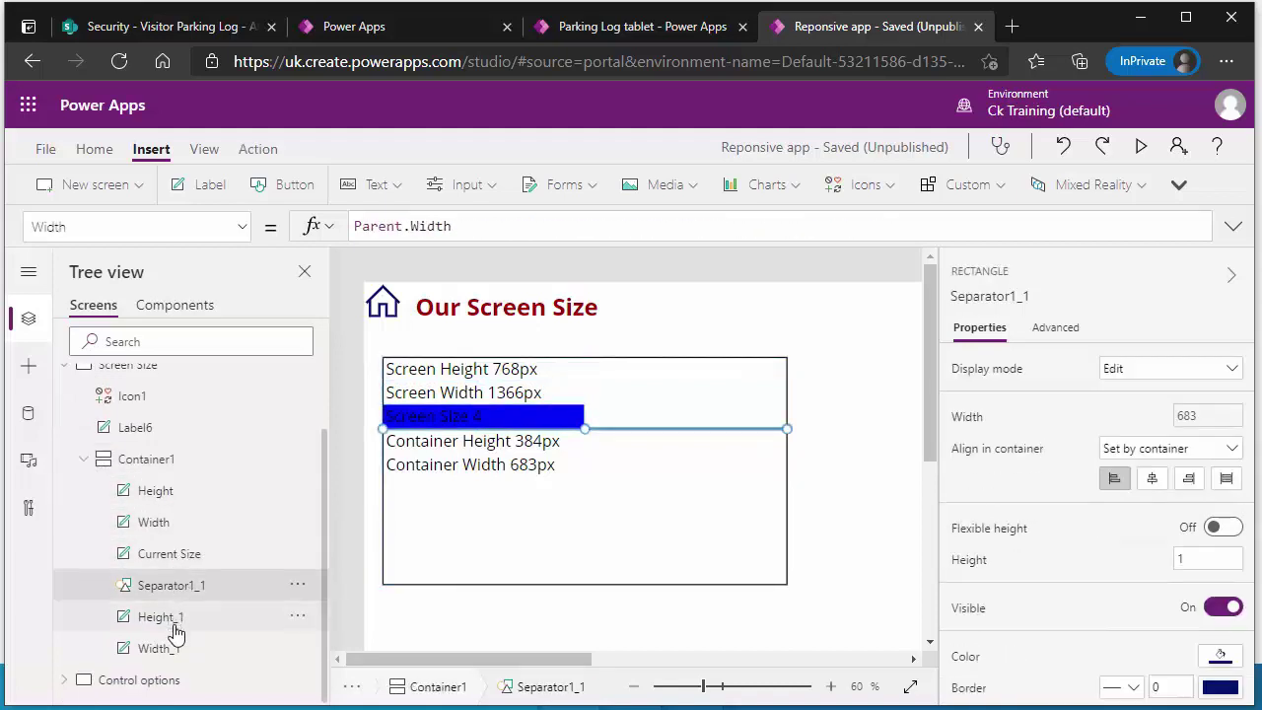
left_click(174, 619)
left_click(176, 647)
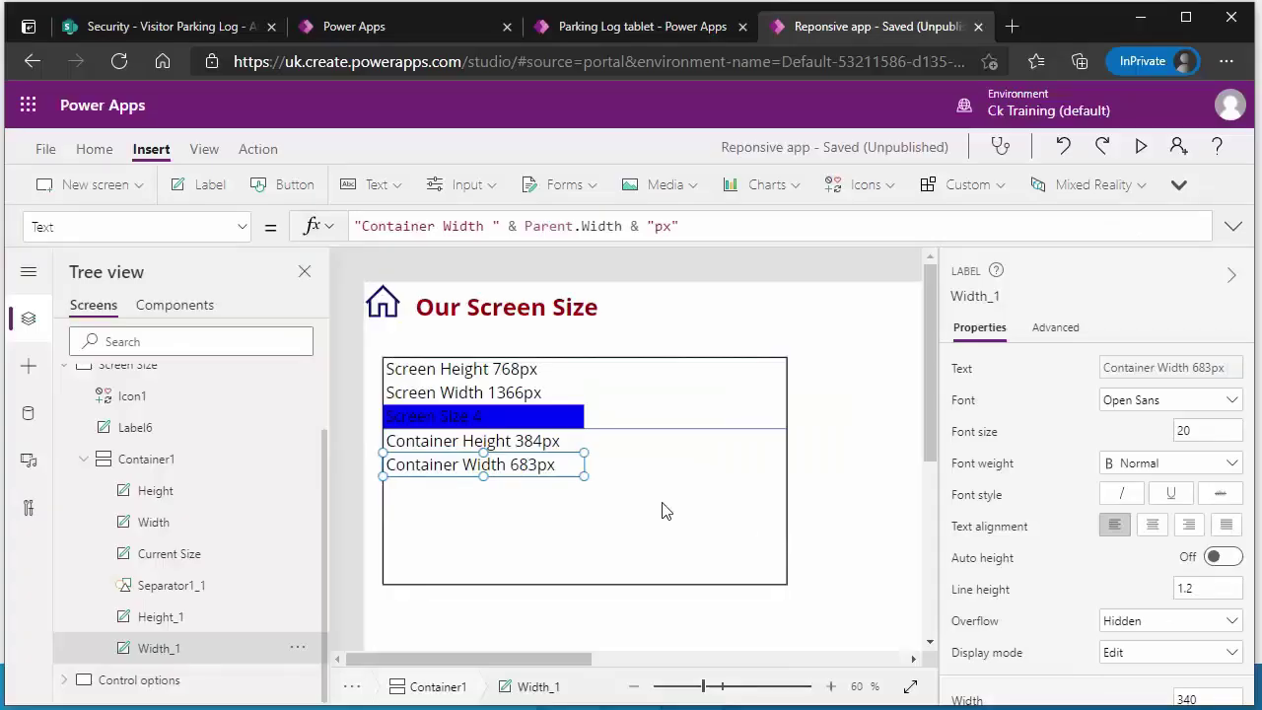
- Examine the text formulas of the Height and Width labels and the fill formula of the Current Size label
left_click(453, 375)
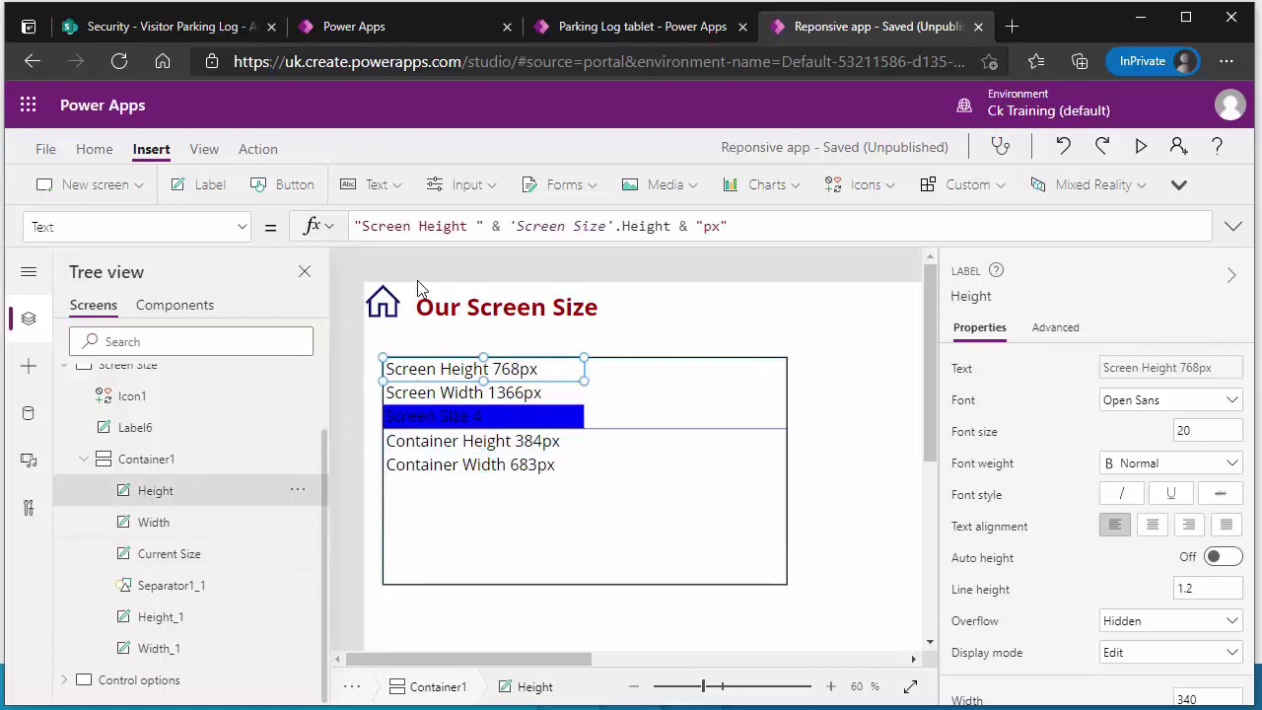
left_click_drag(512, 225, 674, 226)
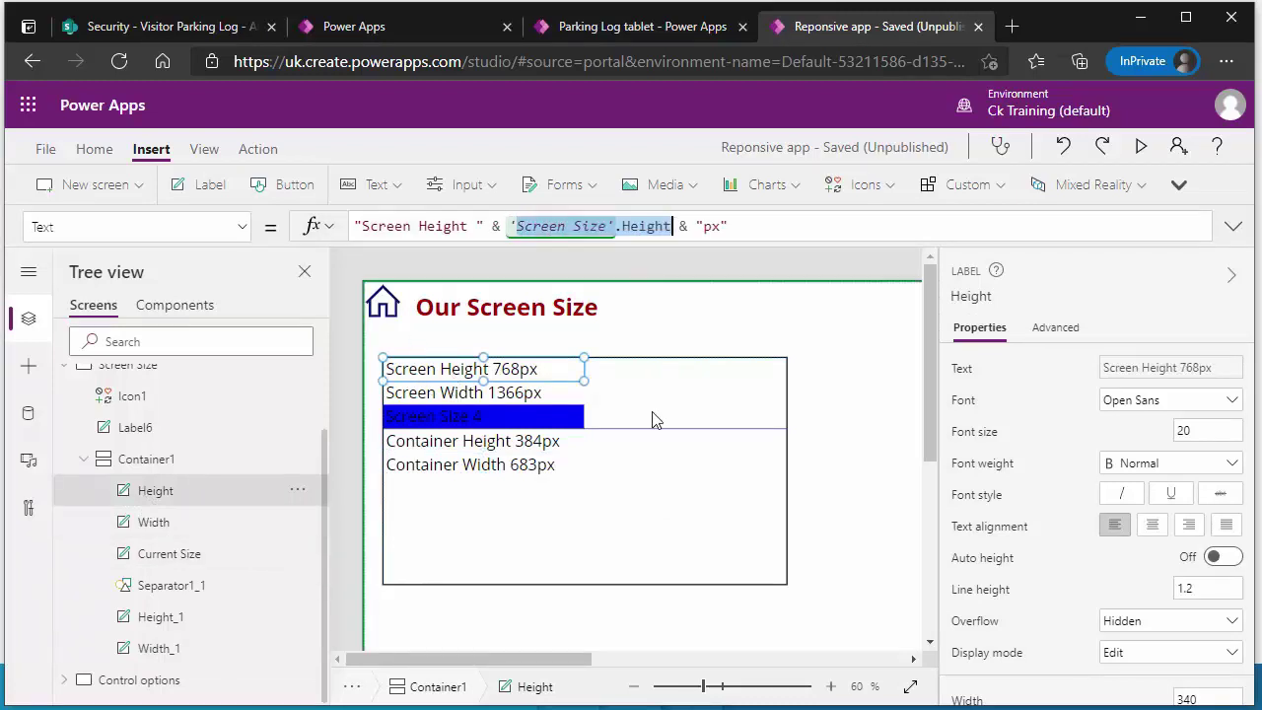
scroll(126, 434, "up", 1)
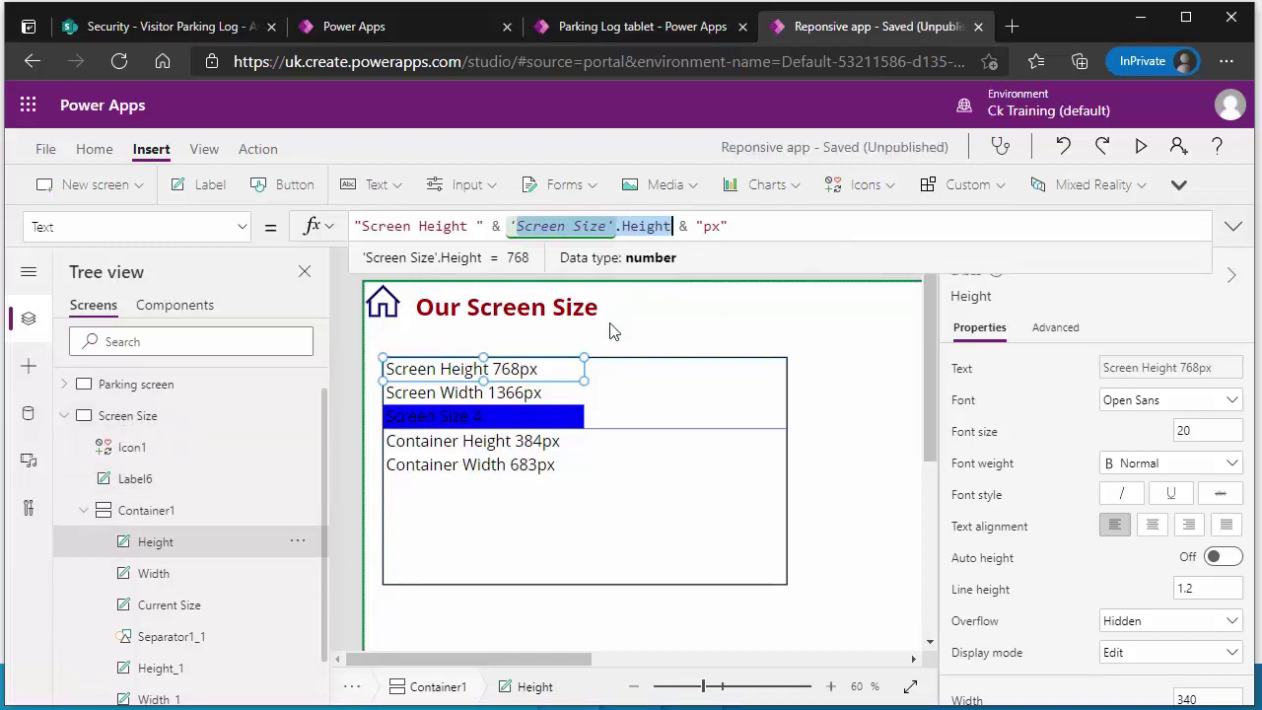
left_click(155, 573)
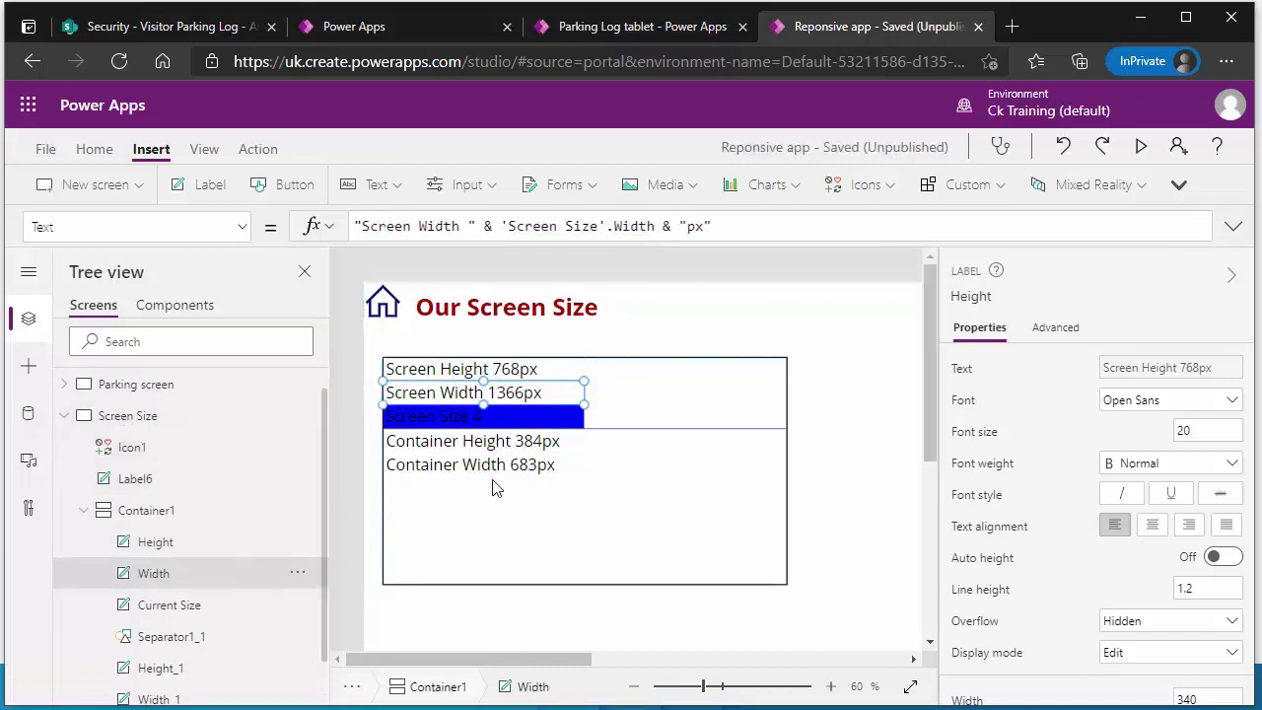
left_click(168, 604)
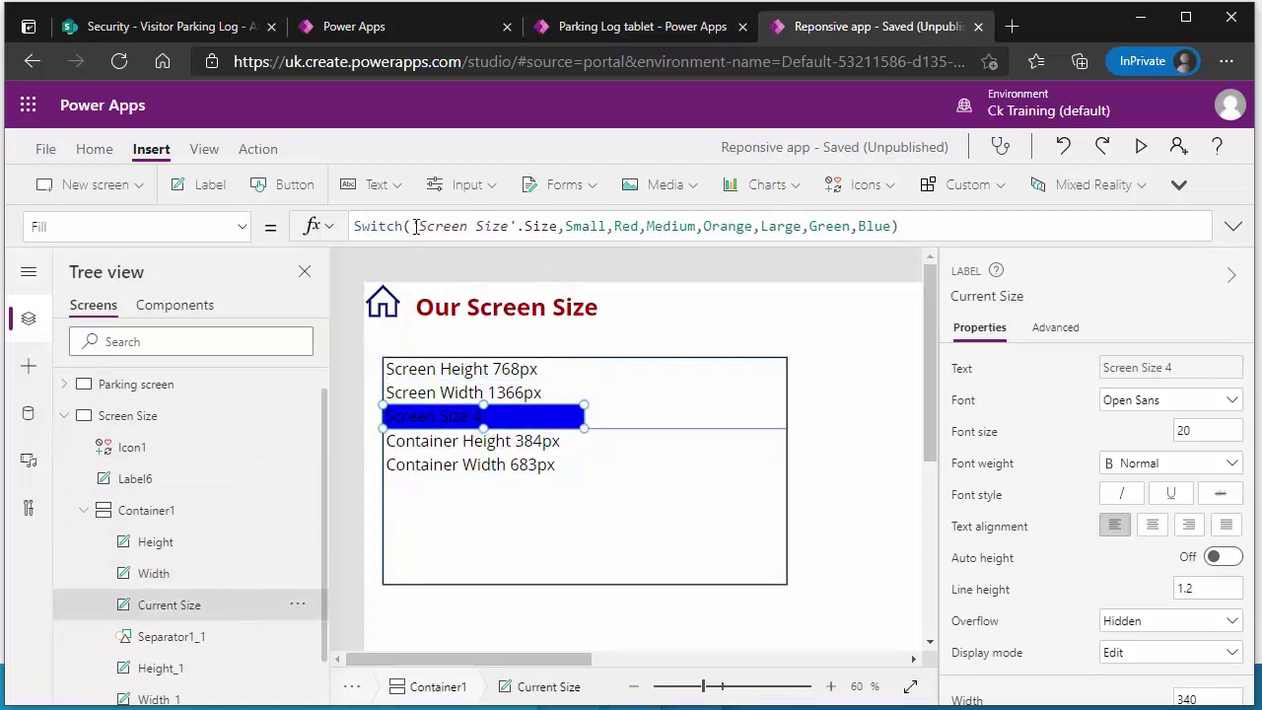
left_click_drag(412, 225, 559, 227)
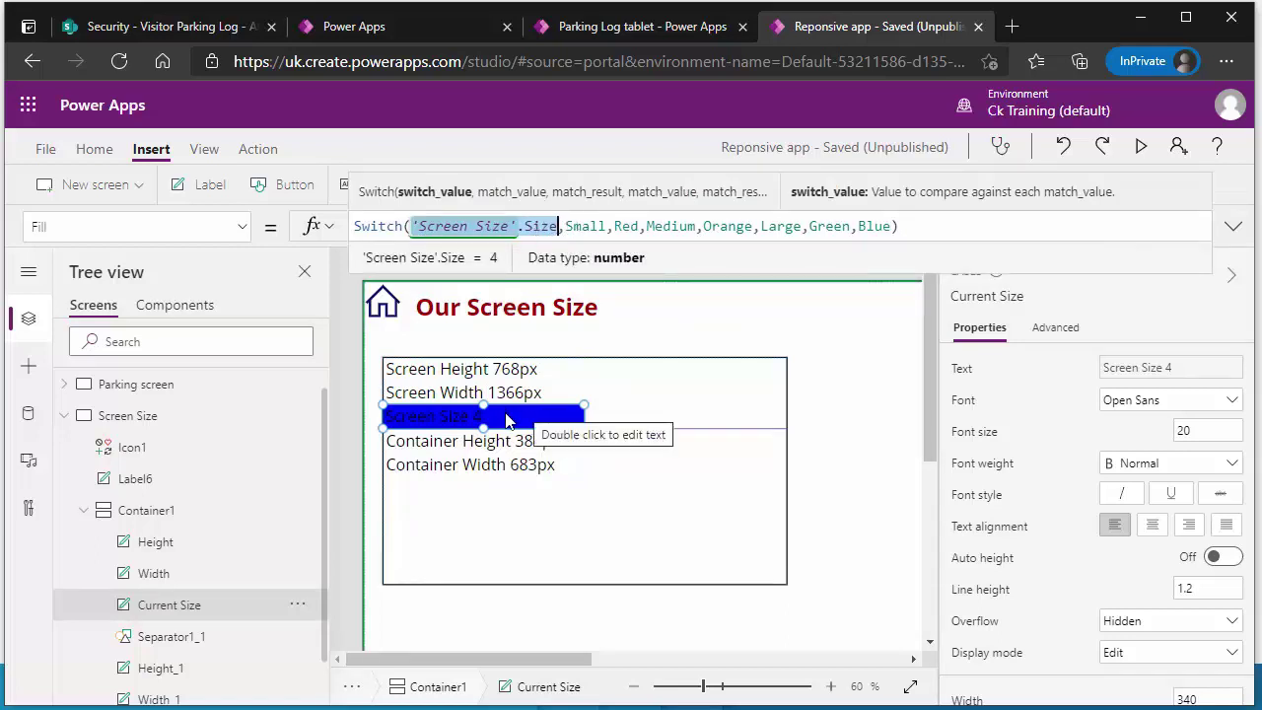
left_click(812, 376)
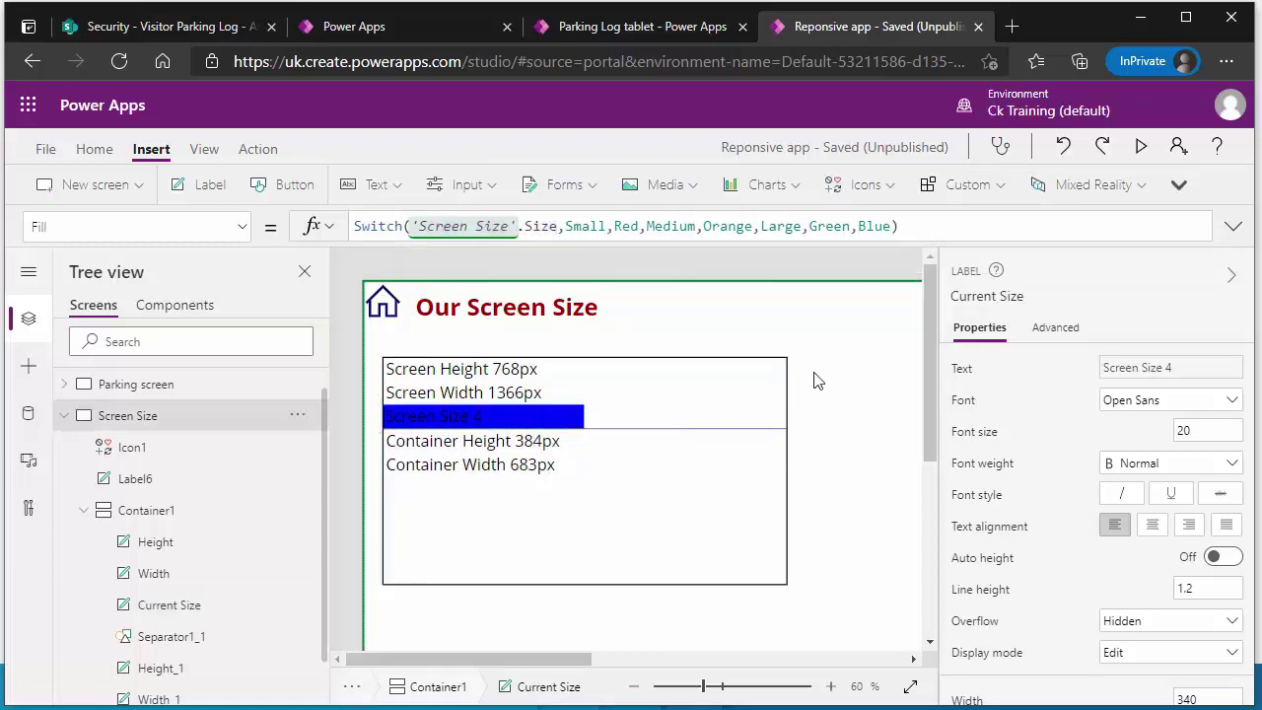
- Preview the app, narrow the browser window in stages through all screen size categories, widen it again and close the preview
left_click(1140, 147)
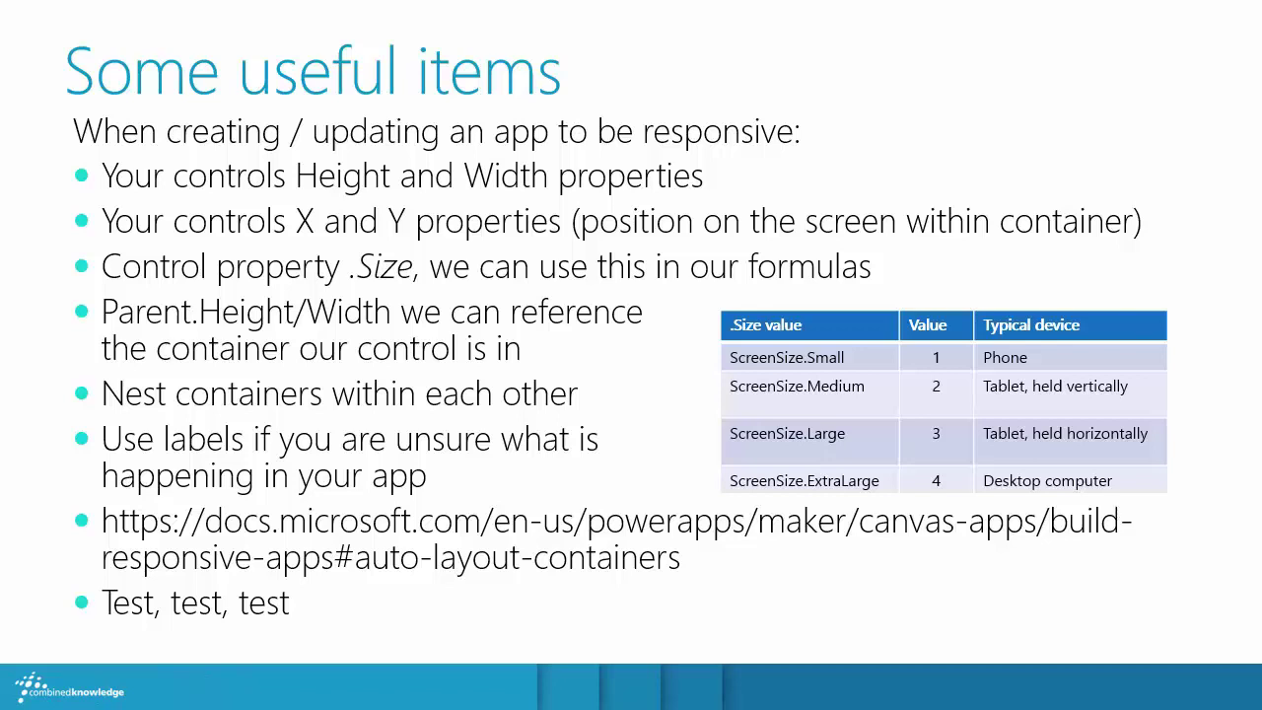
key("alt+Tab")
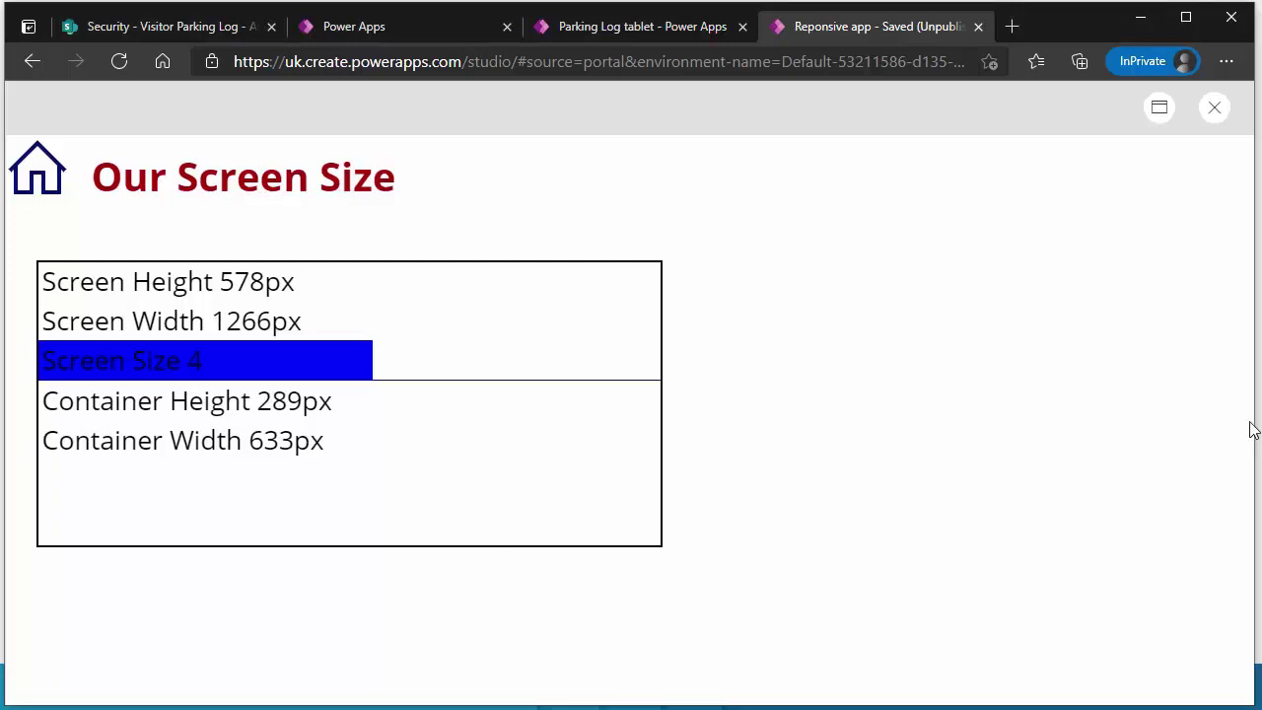
left_click_drag(1252, 428, 974, 419)
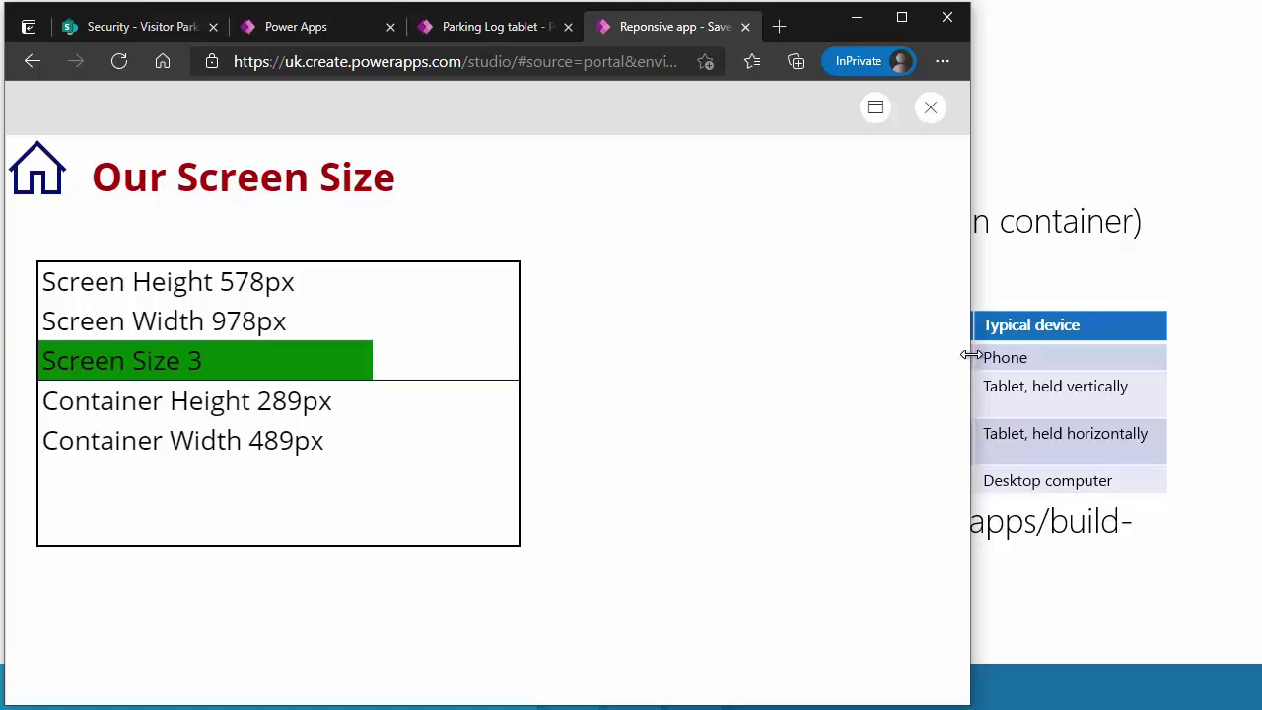
left_click_drag(972, 354, 664, 345)
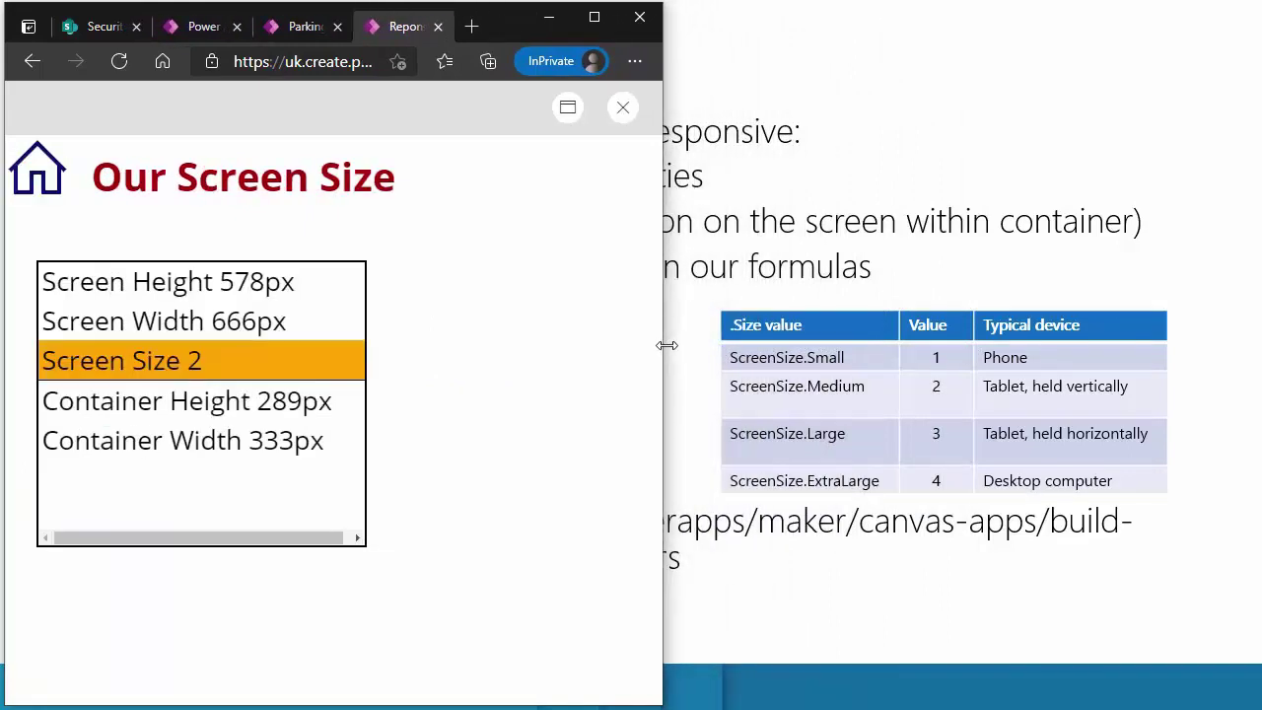
left_click_drag(667, 345, 430, 364)
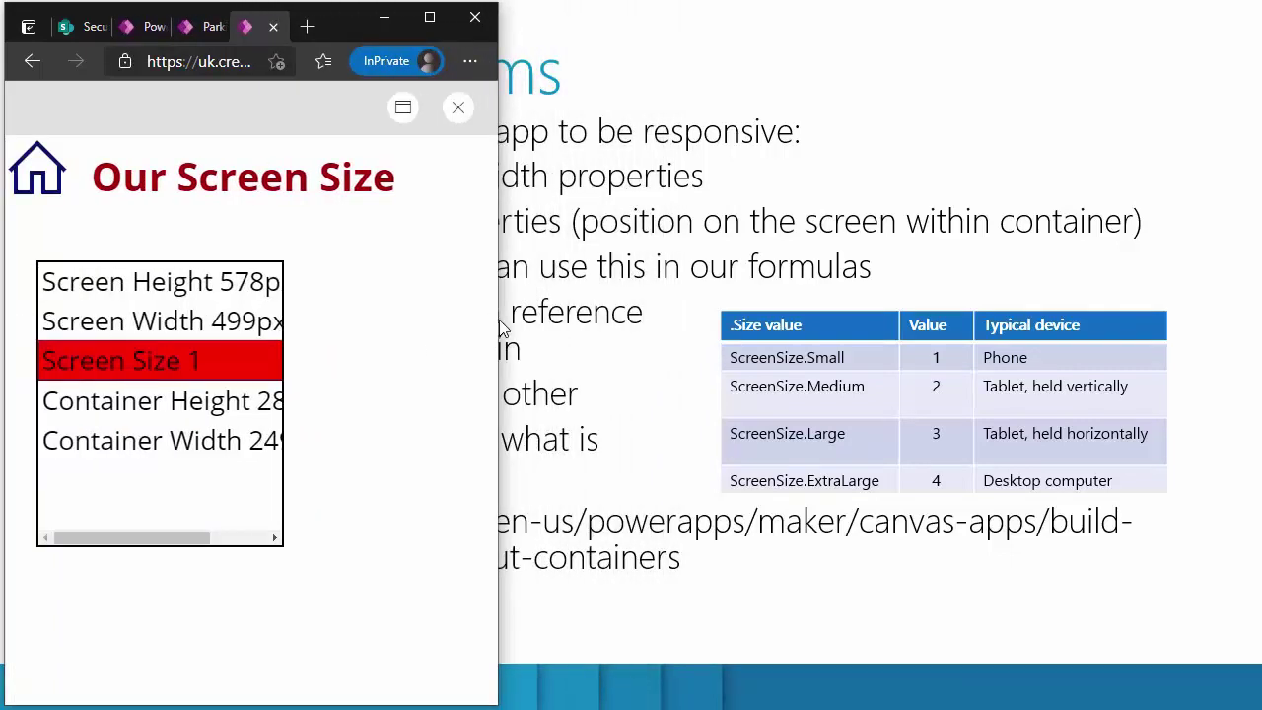
left_click_drag(499, 326, 498, 317)
left_click_drag(499, 357, 1251, 372)
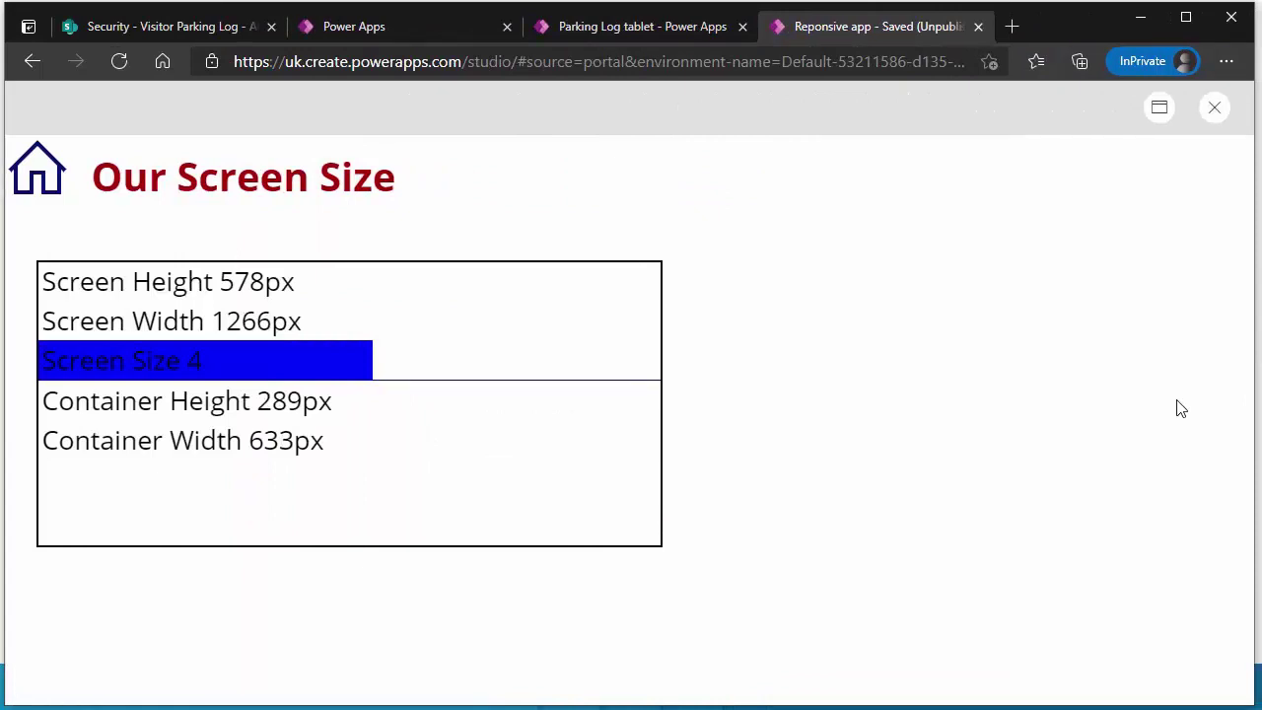
left_click(1215, 106)
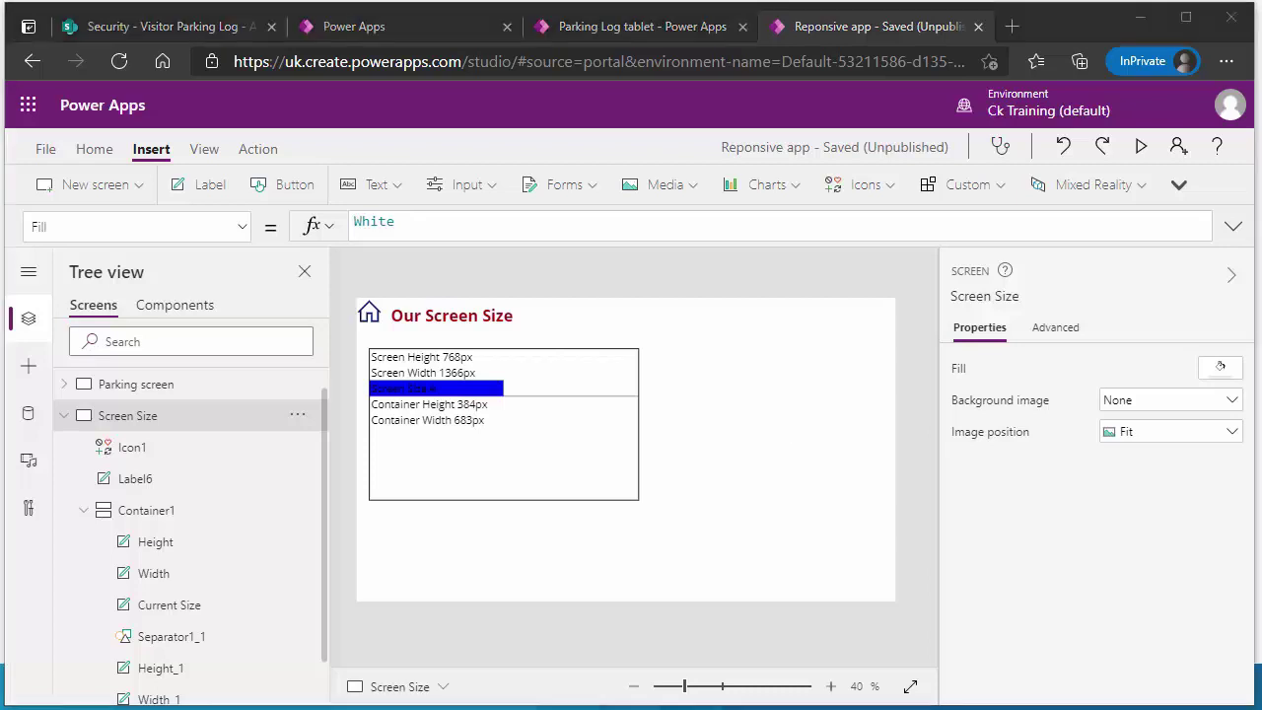
- View the Visitor Parking Log app in the cast phone window
left_click_drag(555, 93, 530, 50)
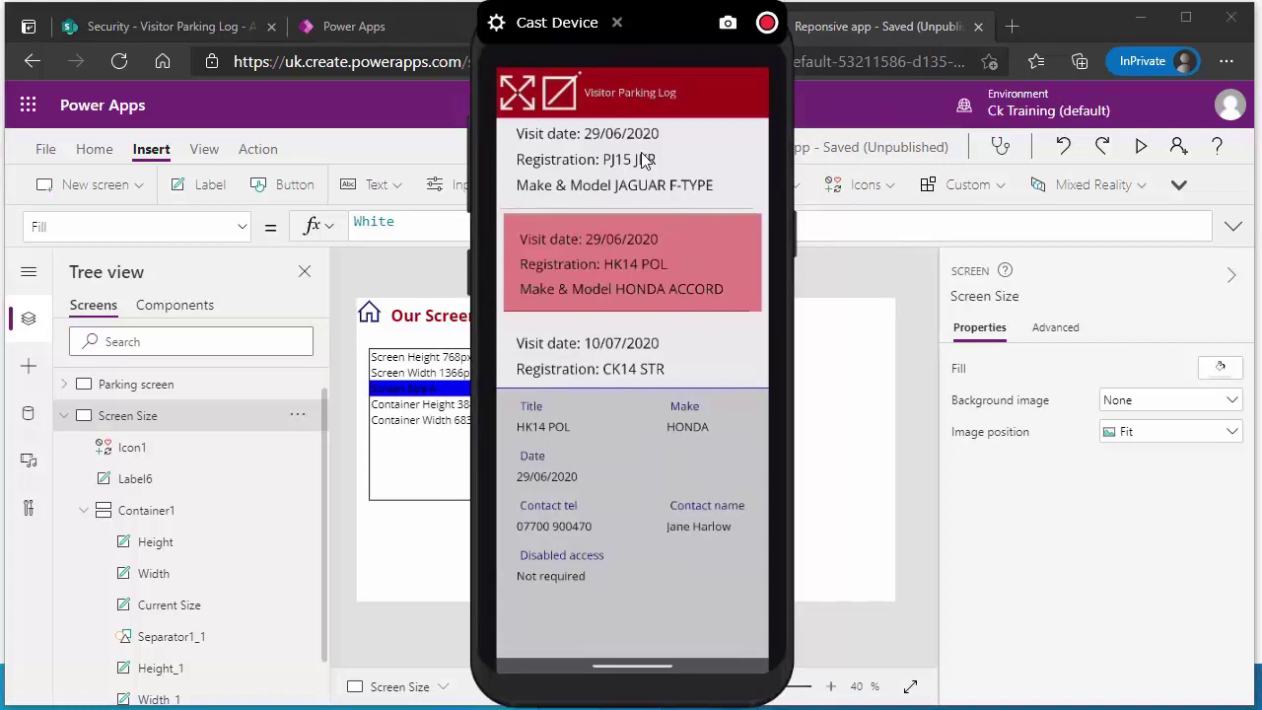
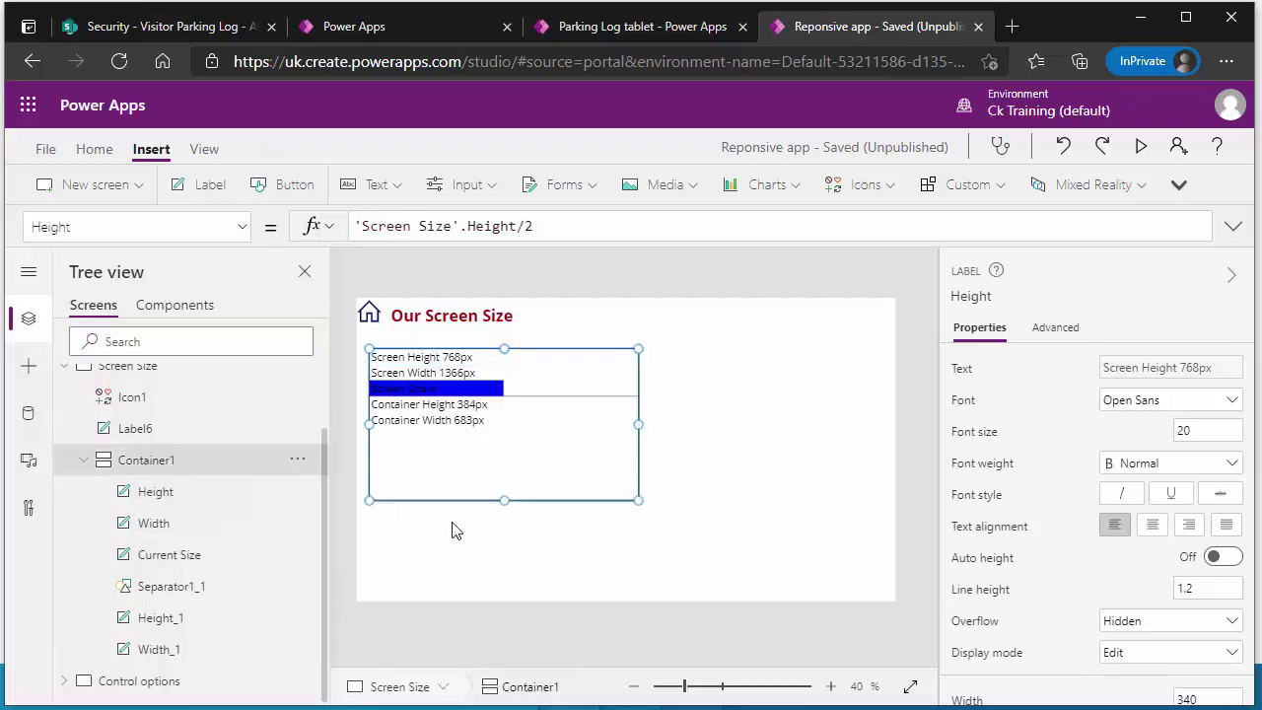
- Set the direction of Container1 to Horizontal and widen it to about 1250
left_click(1143, 368)
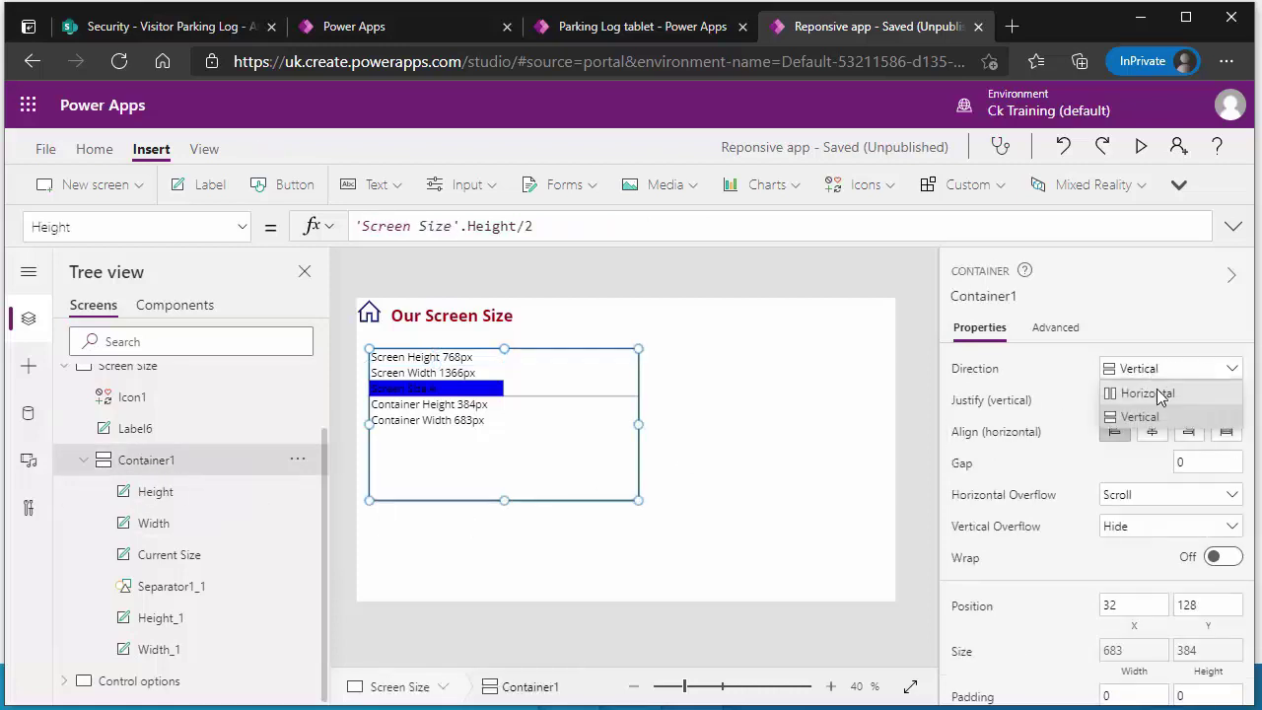
left_click(1157, 389)
left_click_drag(639, 424, 863, 425)
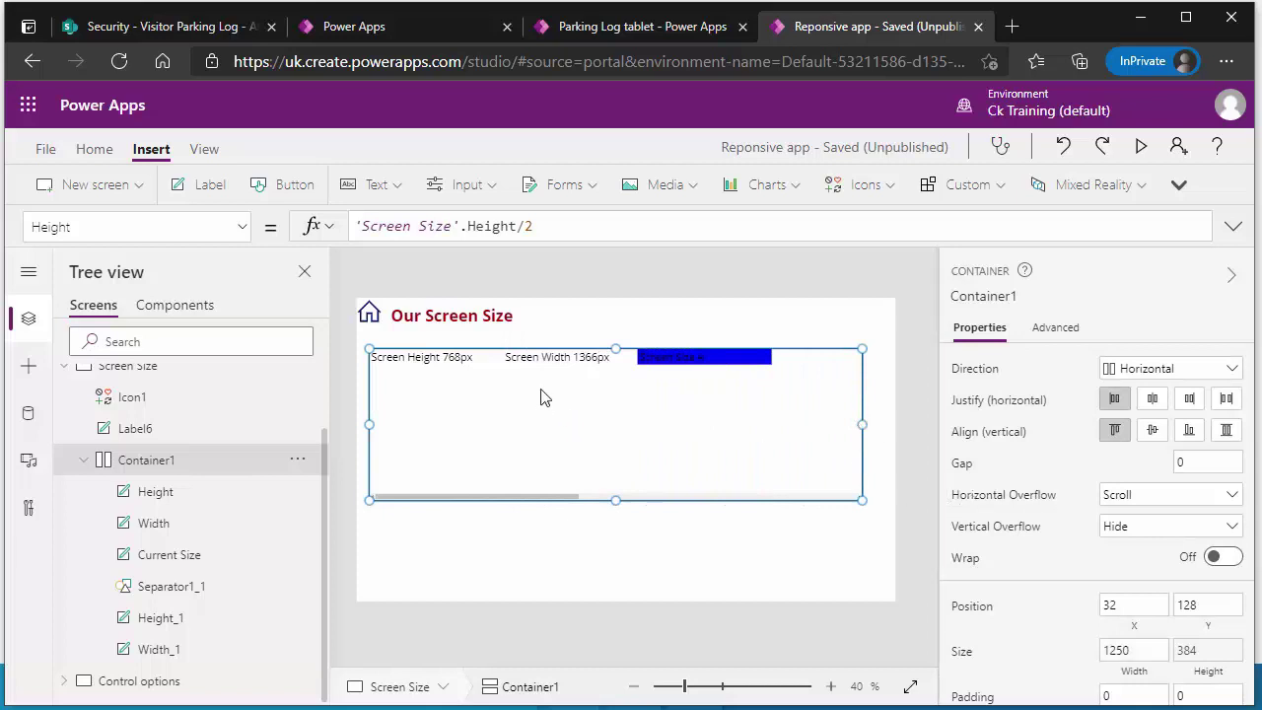
- Turn on wrap for Container1 and resize it to about 1112 wide by 514 high
left_click(1222, 558)
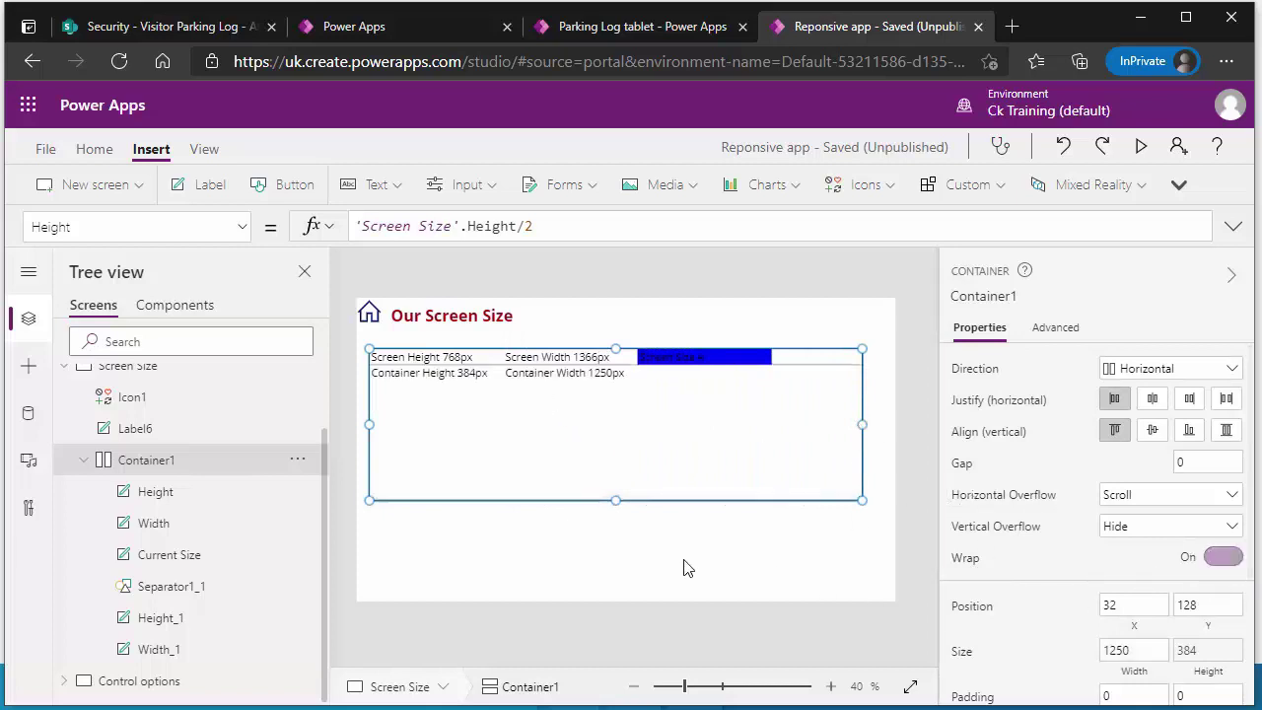
left_click_drag(846, 424, 809, 424)
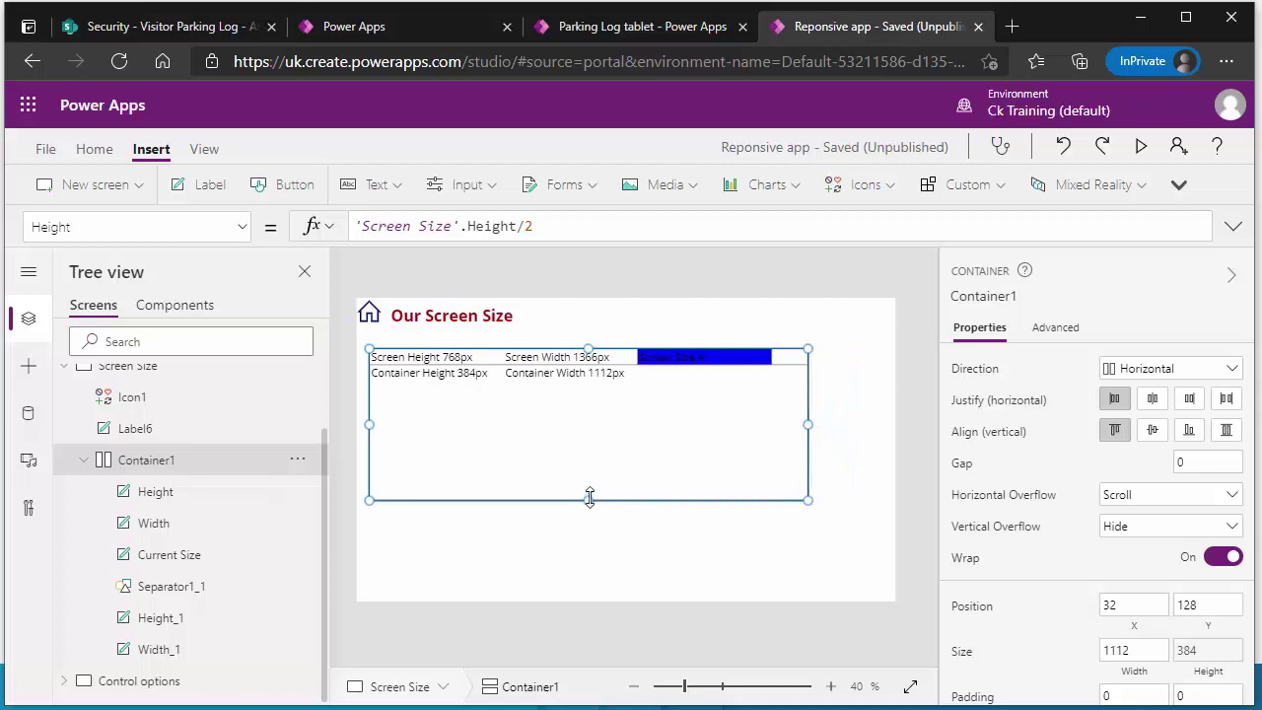
left_click_drag(589, 499, 589, 551)
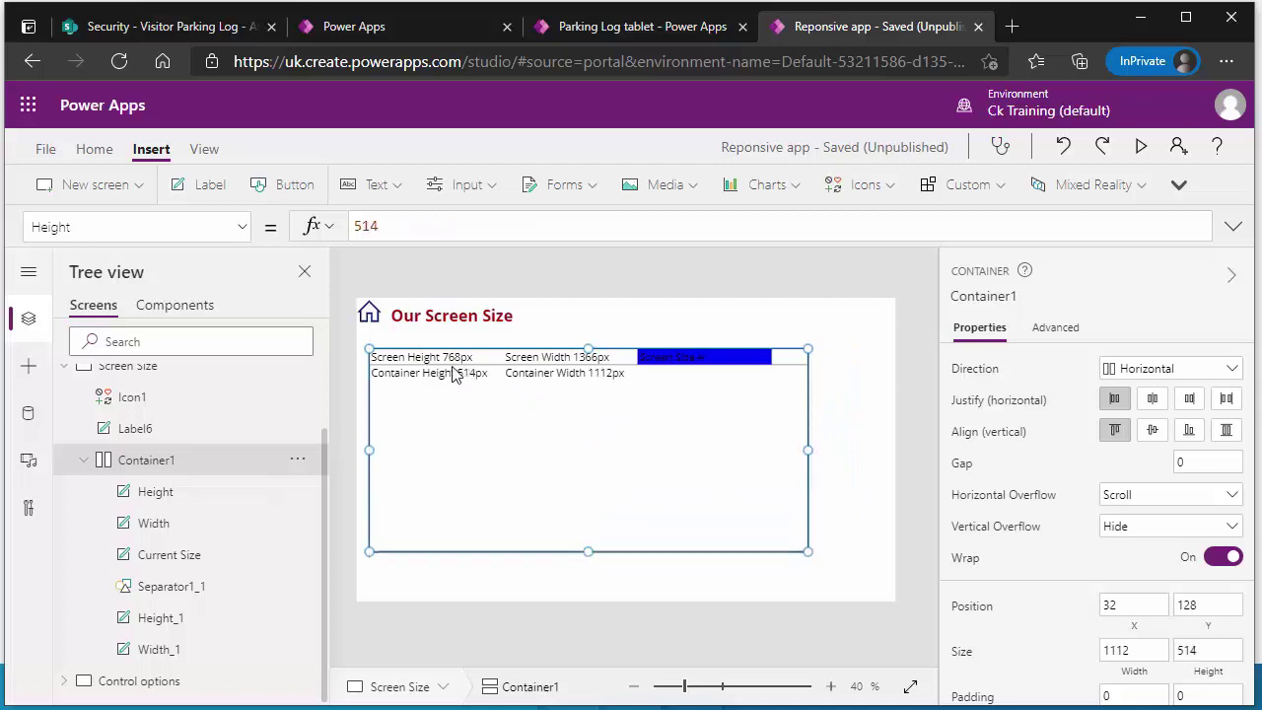
- Examine the Parent.Width reference in the text formula of the Container Width label
left_click(560, 382)
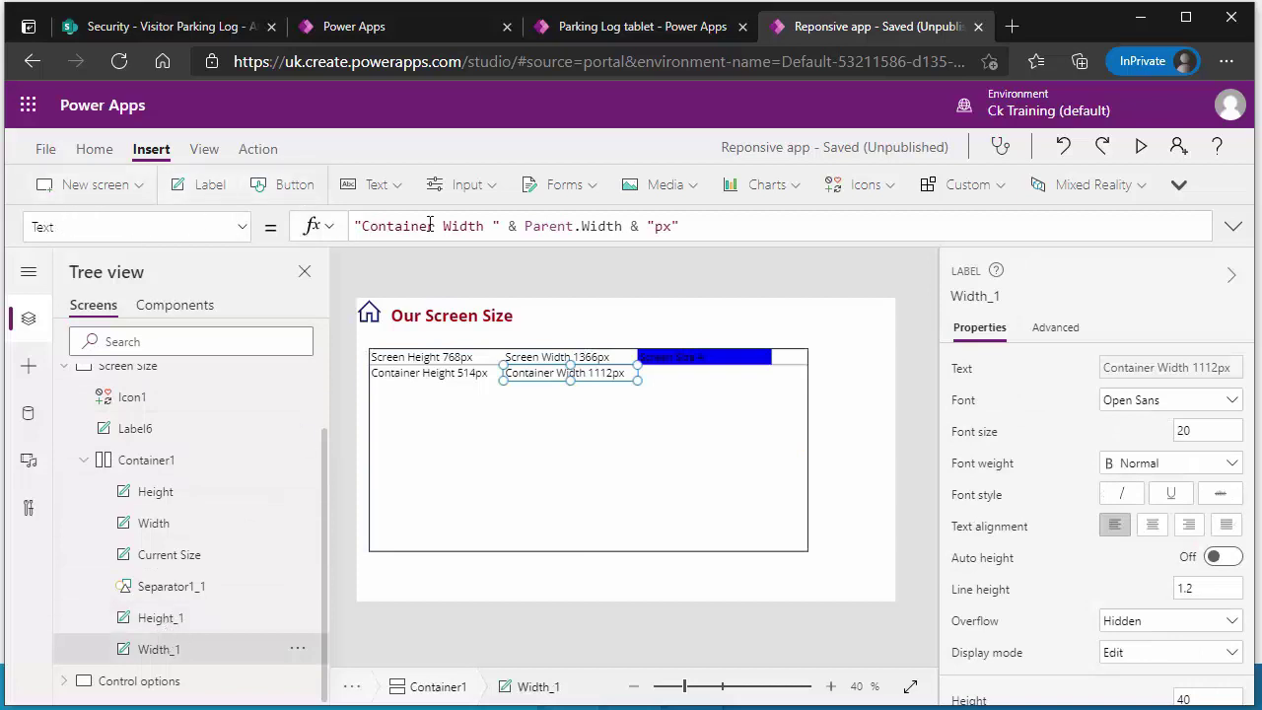
left_click_drag(386, 221, 624, 225)
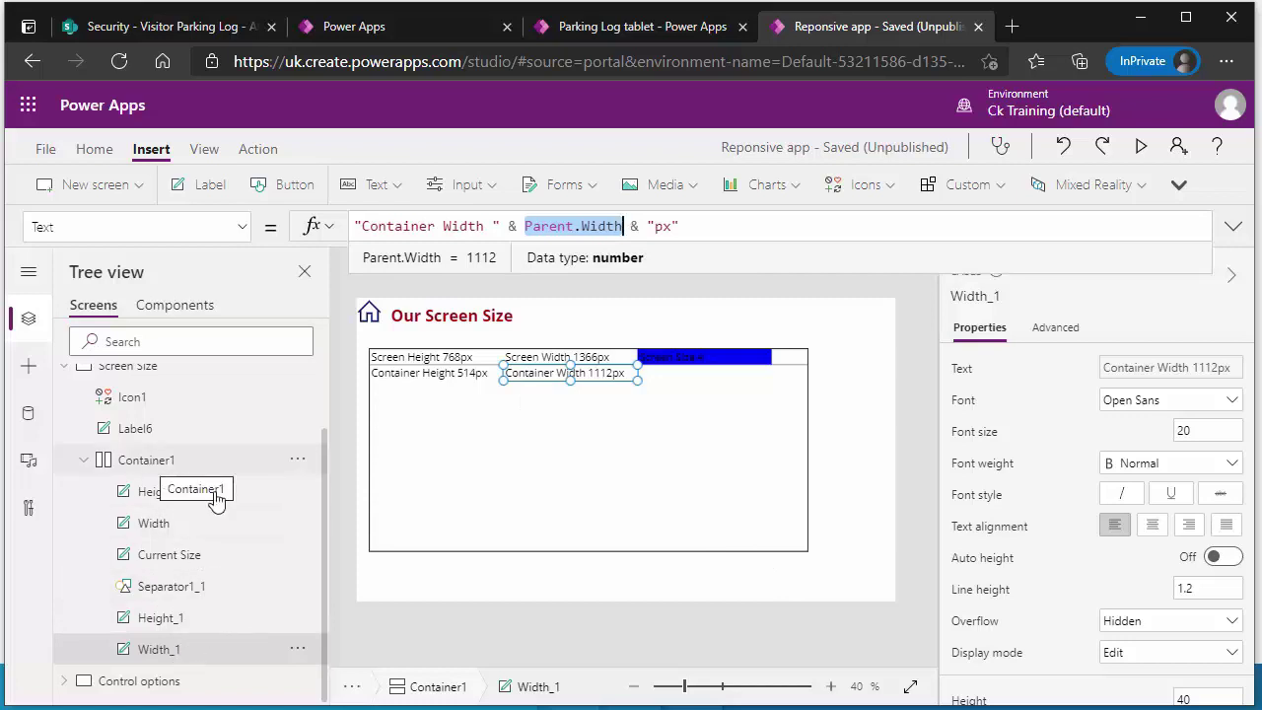
left_click(862, 460)
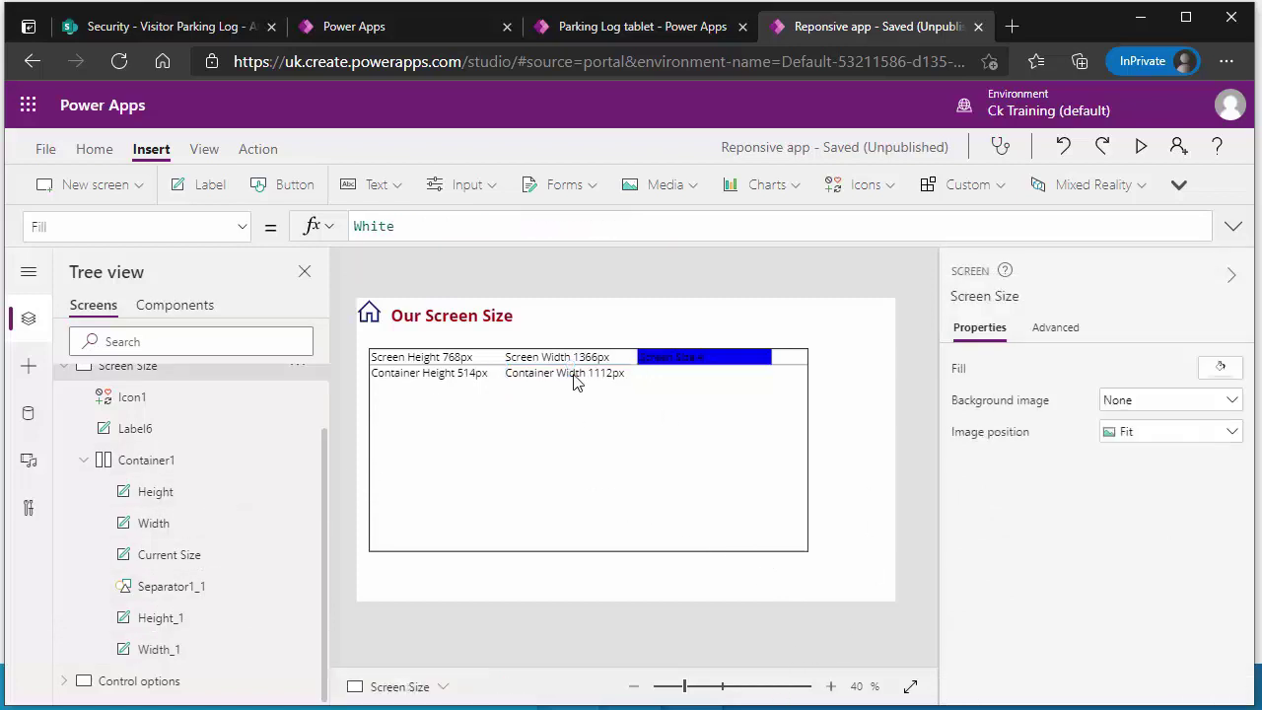
- Copy the Container Width label and paste it directly onto the Screen Size screen, outside Container1
left_click(574, 374)
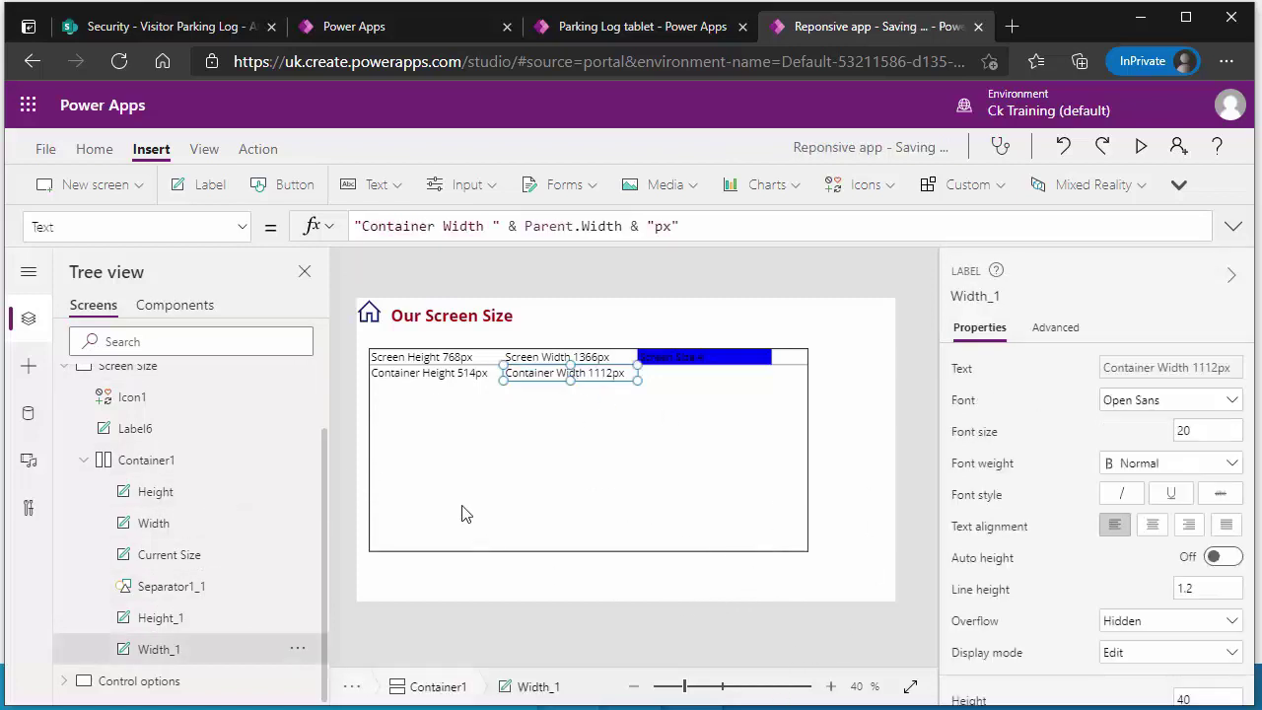
left_click(147, 368)
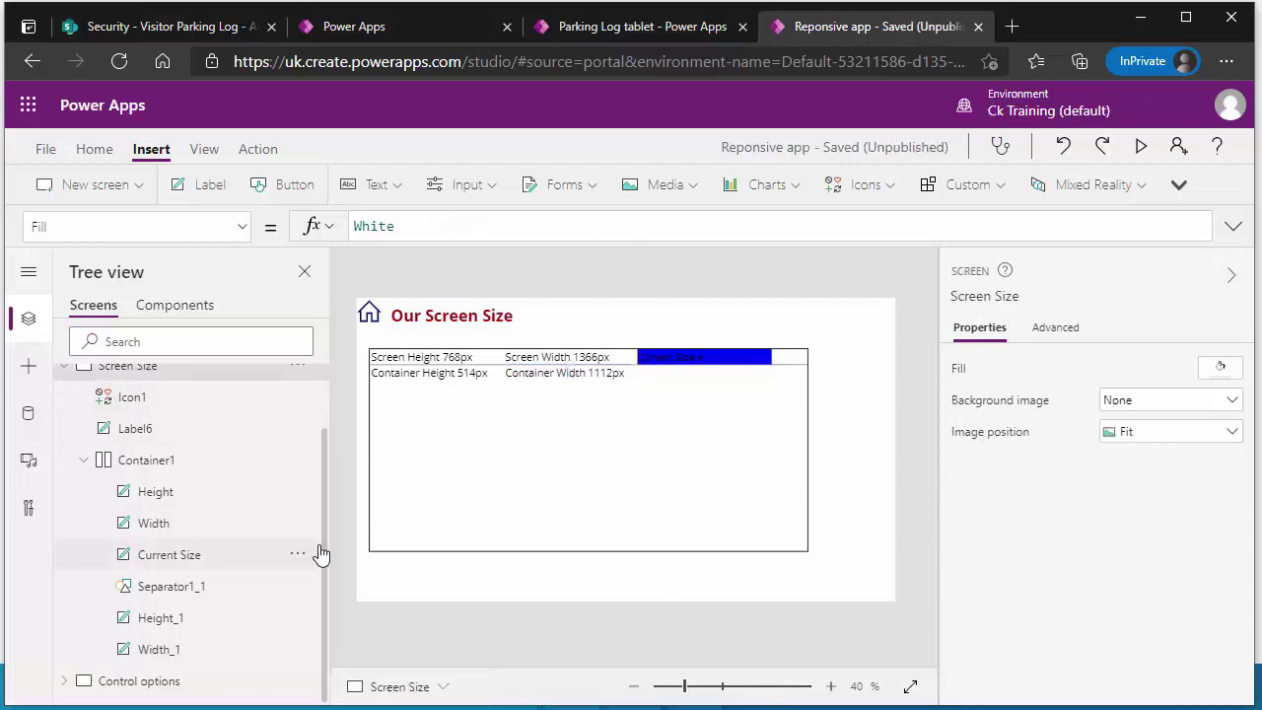
key("ctrl+v")
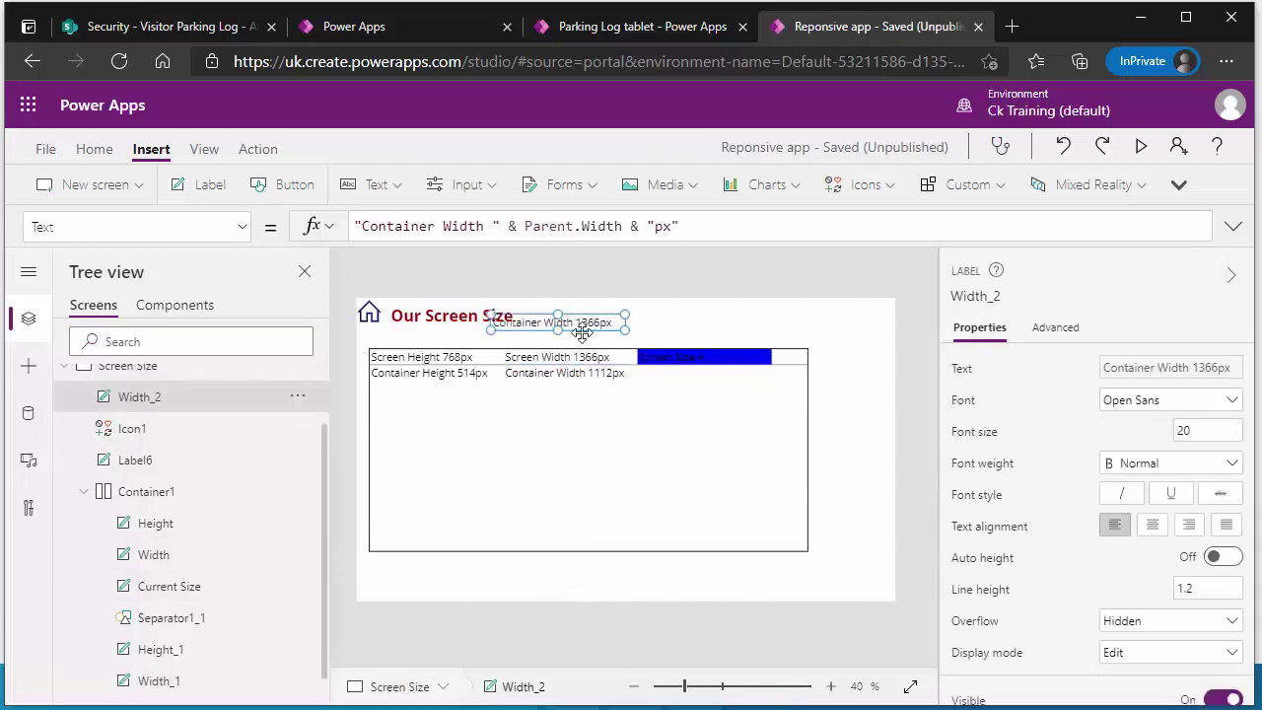
- Evaluate the Parent.Width reference in the text formula of the label pasted outside Container1
left_click_drag(529, 226, 623, 227)
scroll(149, 428, "up", 1)
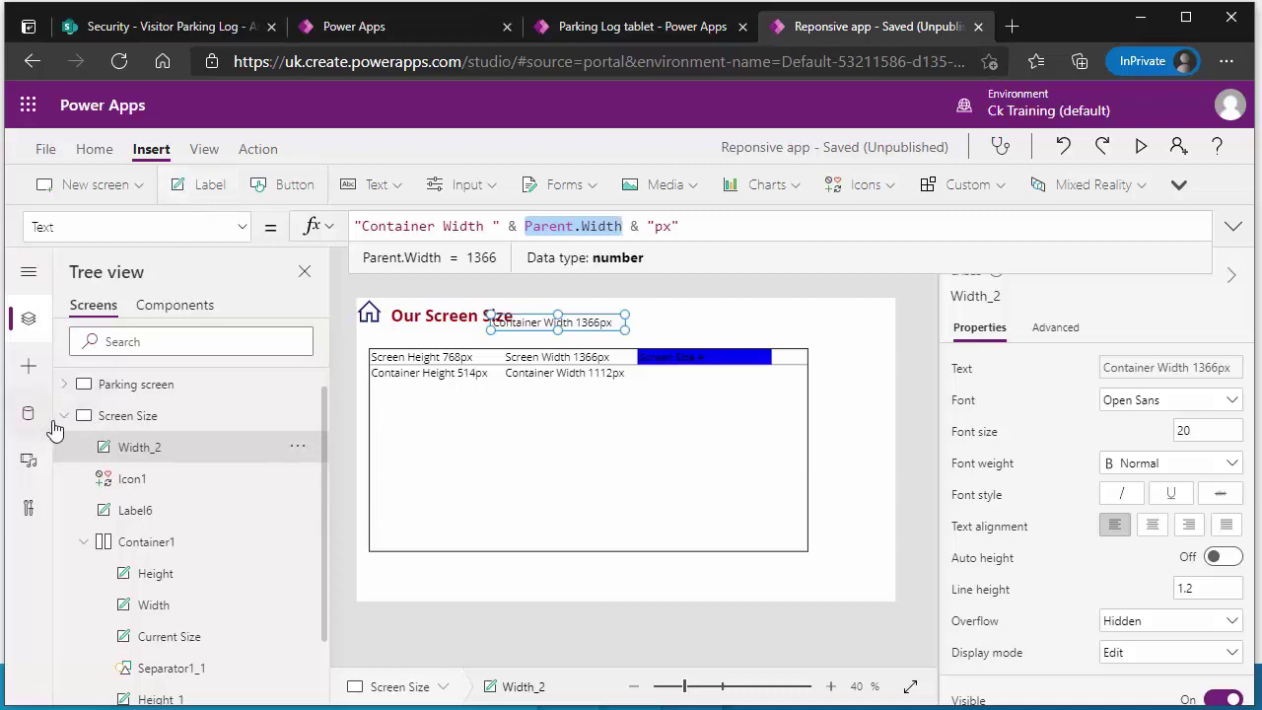
- Open the Parking screen, collapse the Screen Size screen's tree and select ScreenContainer2 within the Parking screen
key("Up")
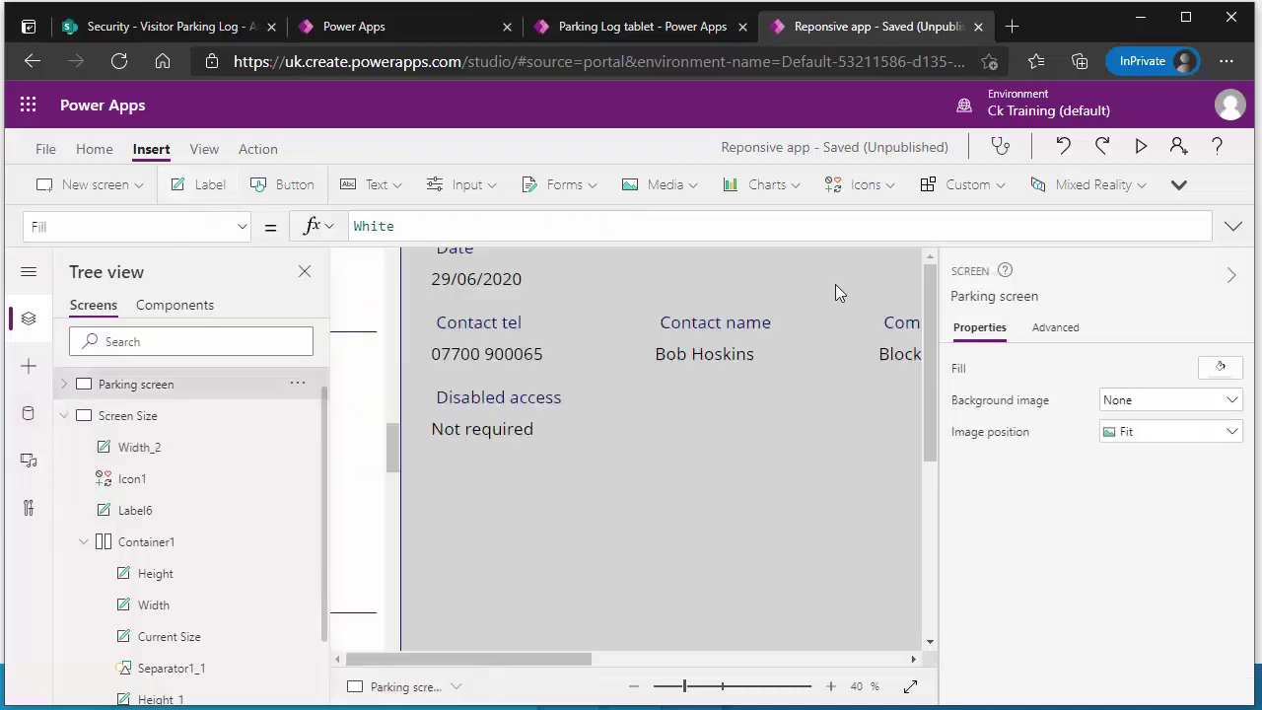
scroll(788, 381, "down", 2)
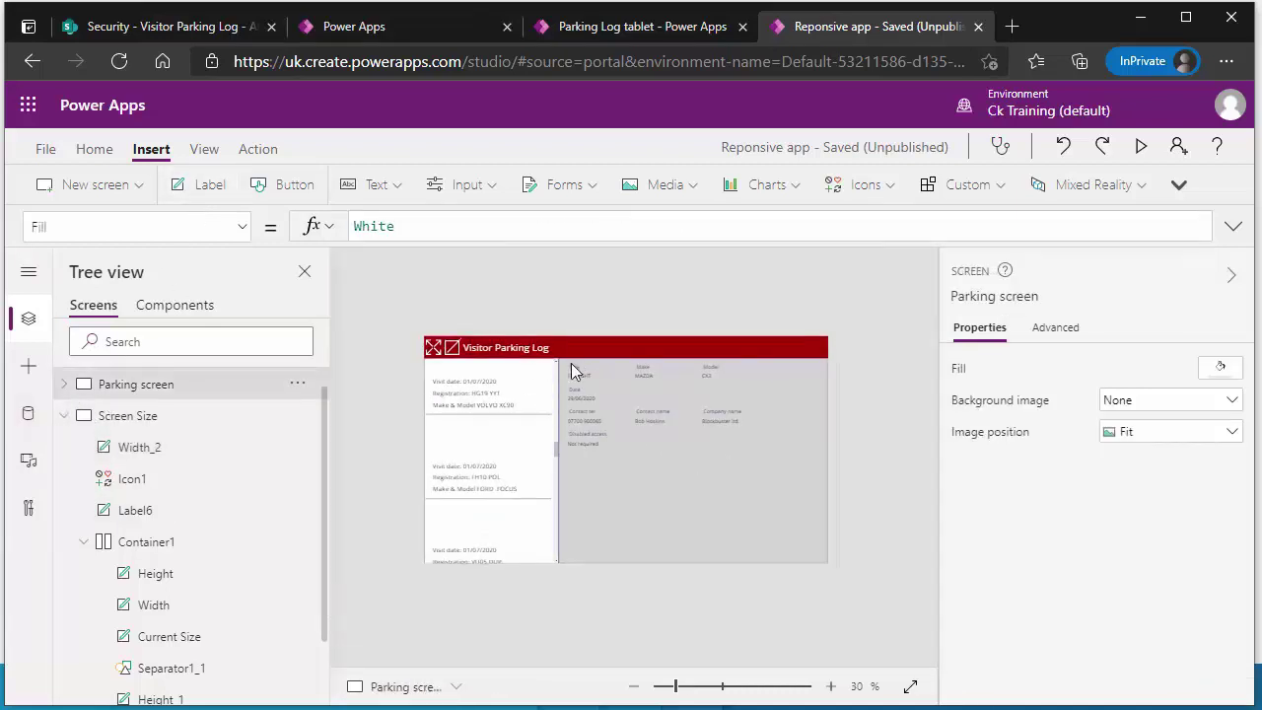
left_click(63, 416)
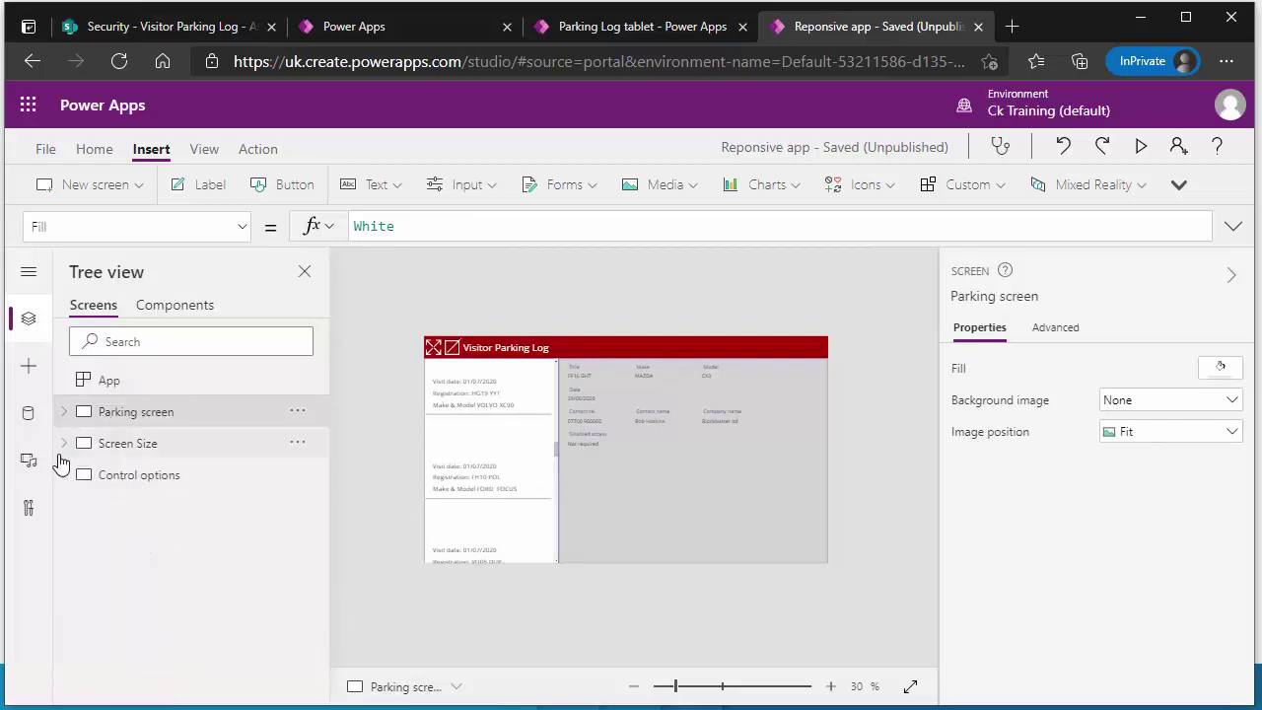
left_click(63, 419)
scroll(108, 468, "down", 2)
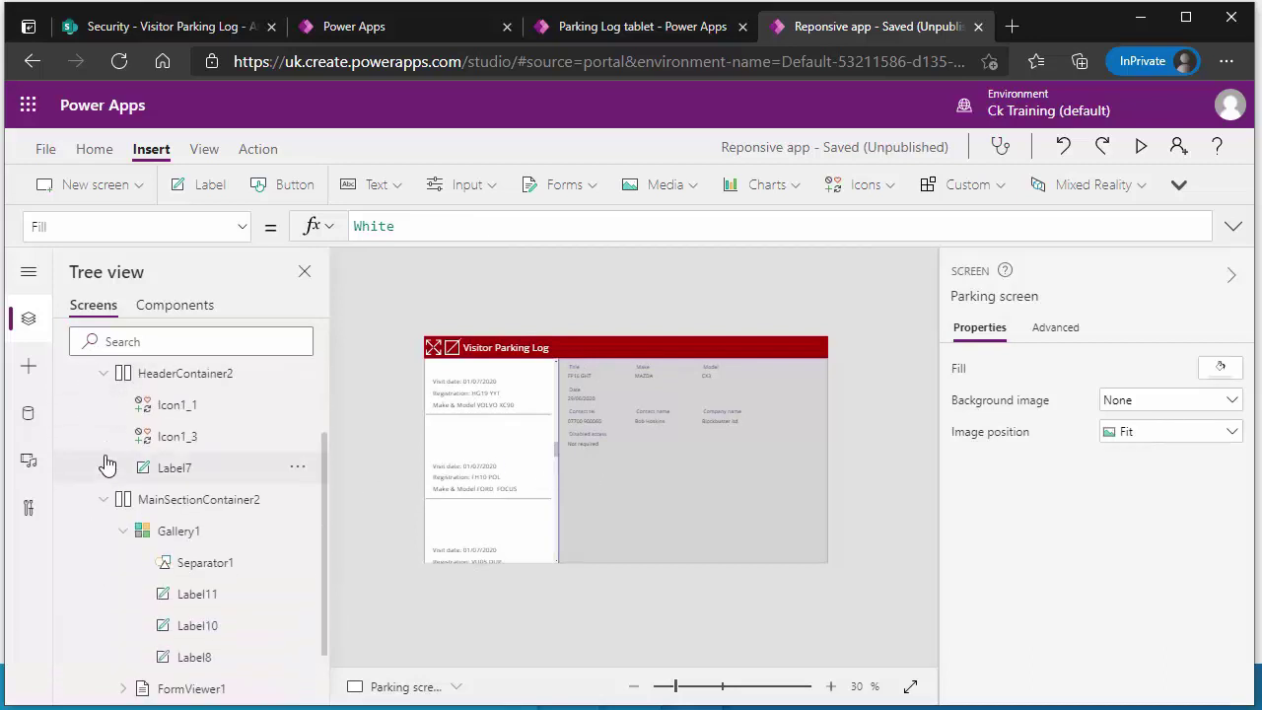
scroll(128, 409, "up", 1)
left_click(132, 403)
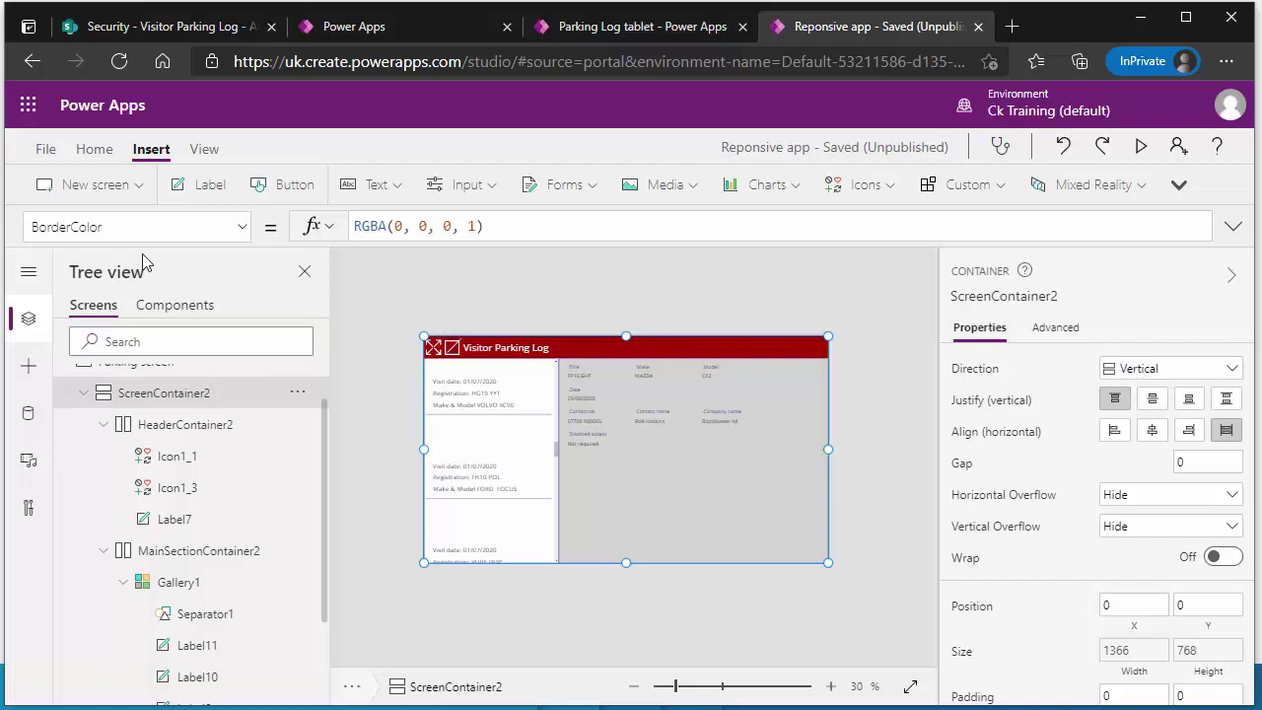
- View the layout templates available for a new screen without adding one
left_click(79, 184)
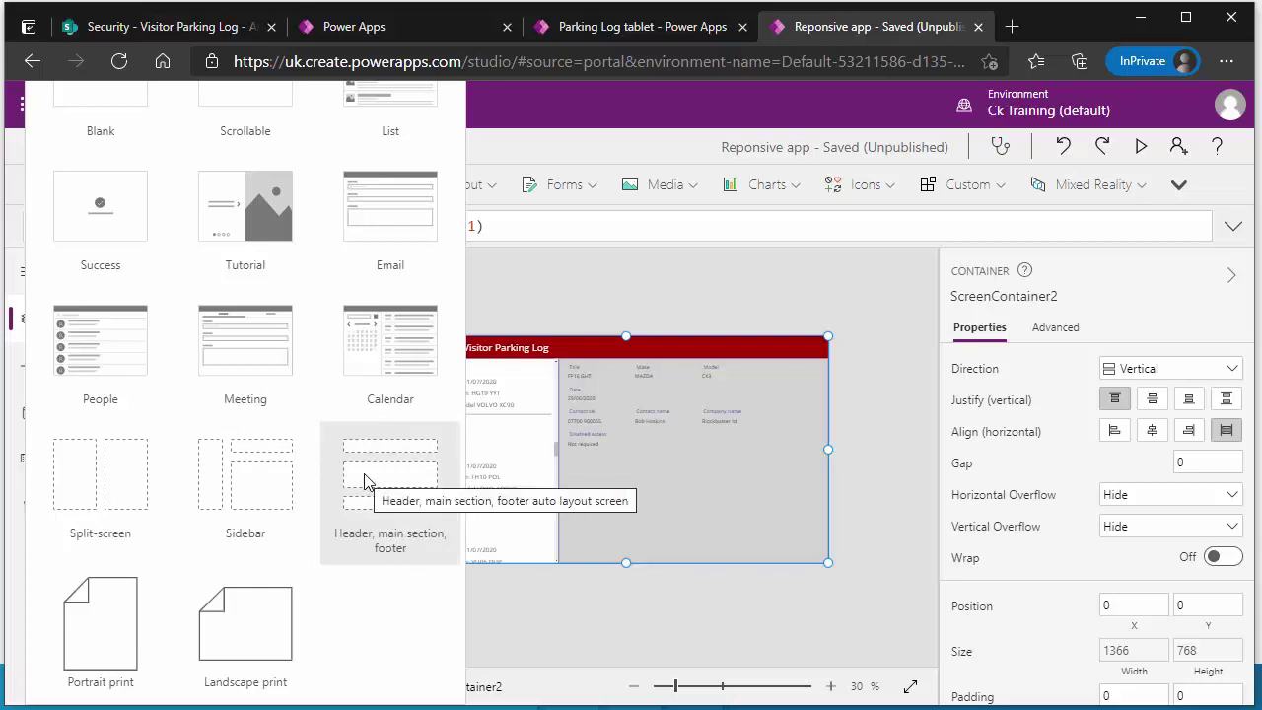
left_click(605, 301)
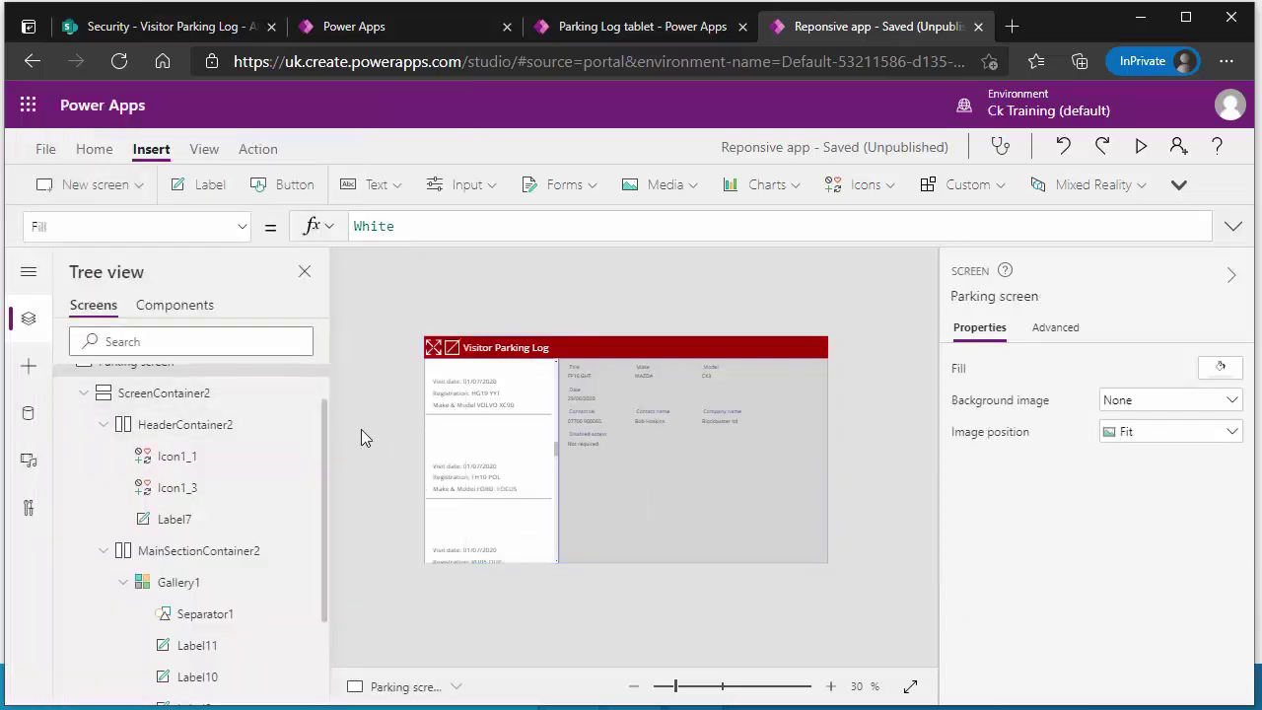
- Compare the layout properties of ScreenContainer2 and HeaderContainer2, with the nested header and main section containers collapsed
left_click(145, 432)
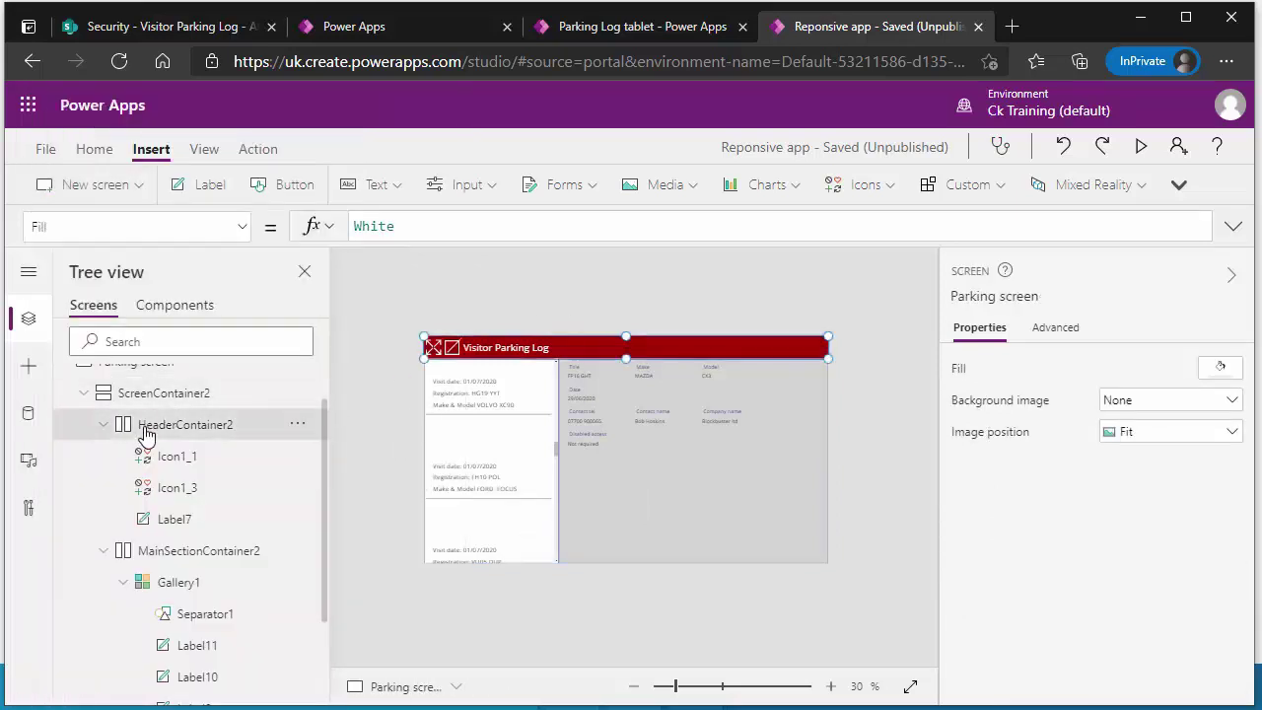
left_click(162, 393)
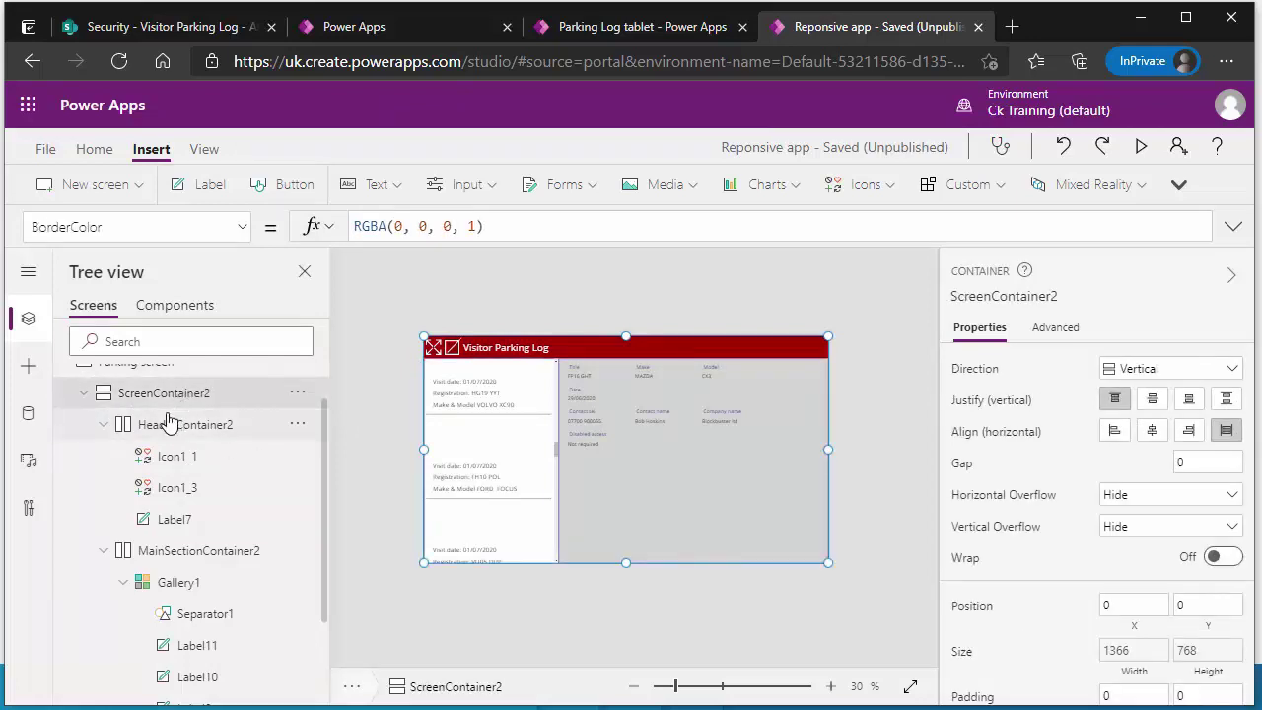
left_click(103, 424)
left_click(105, 457)
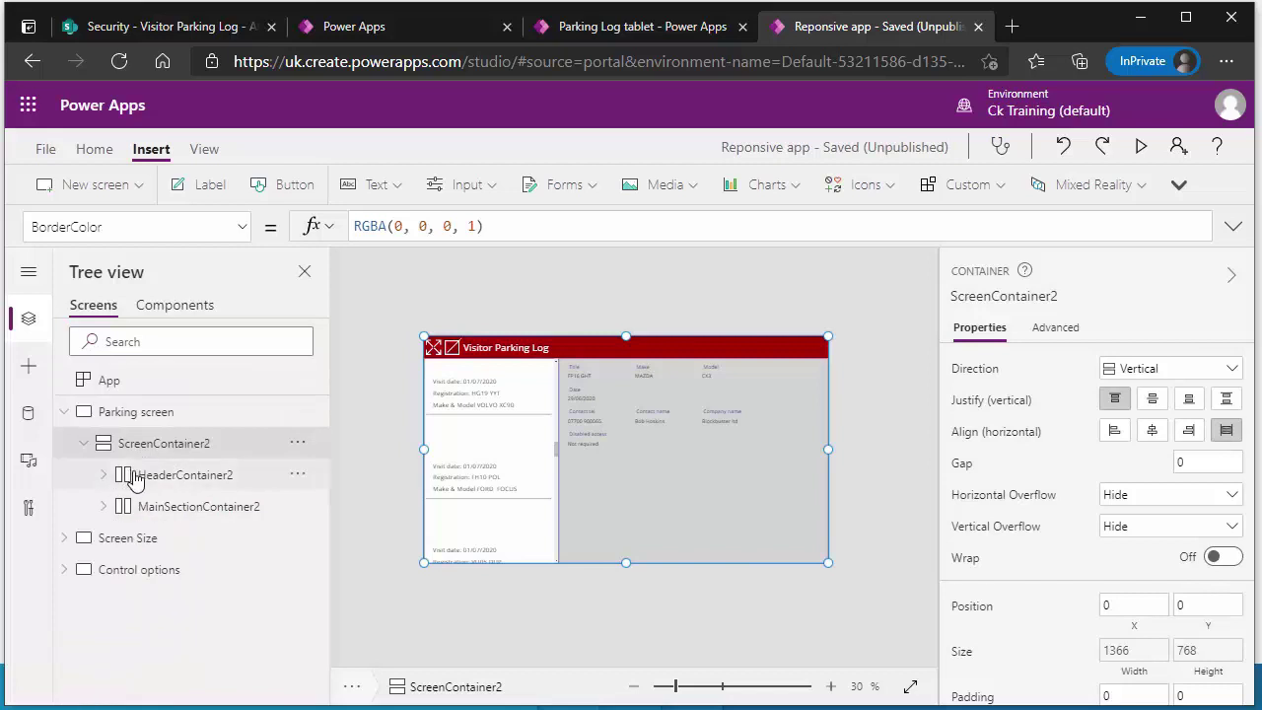
left_click(135, 476)
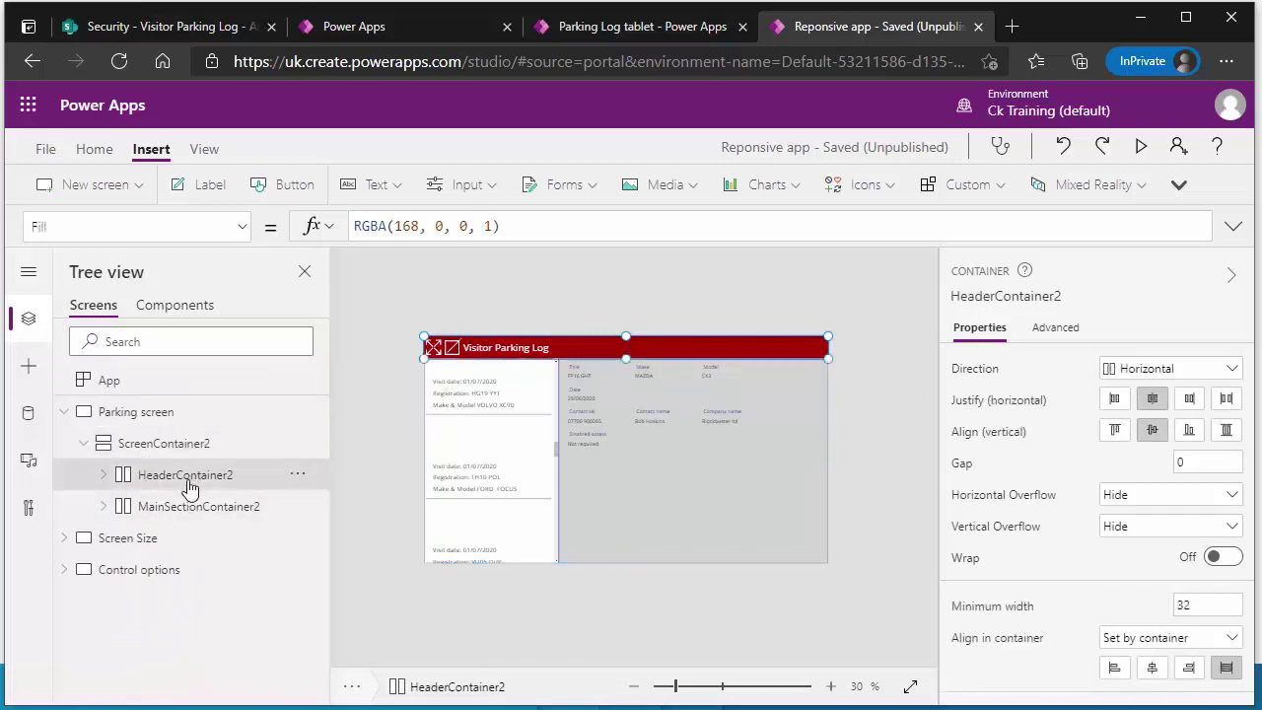
left_click(155, 448)
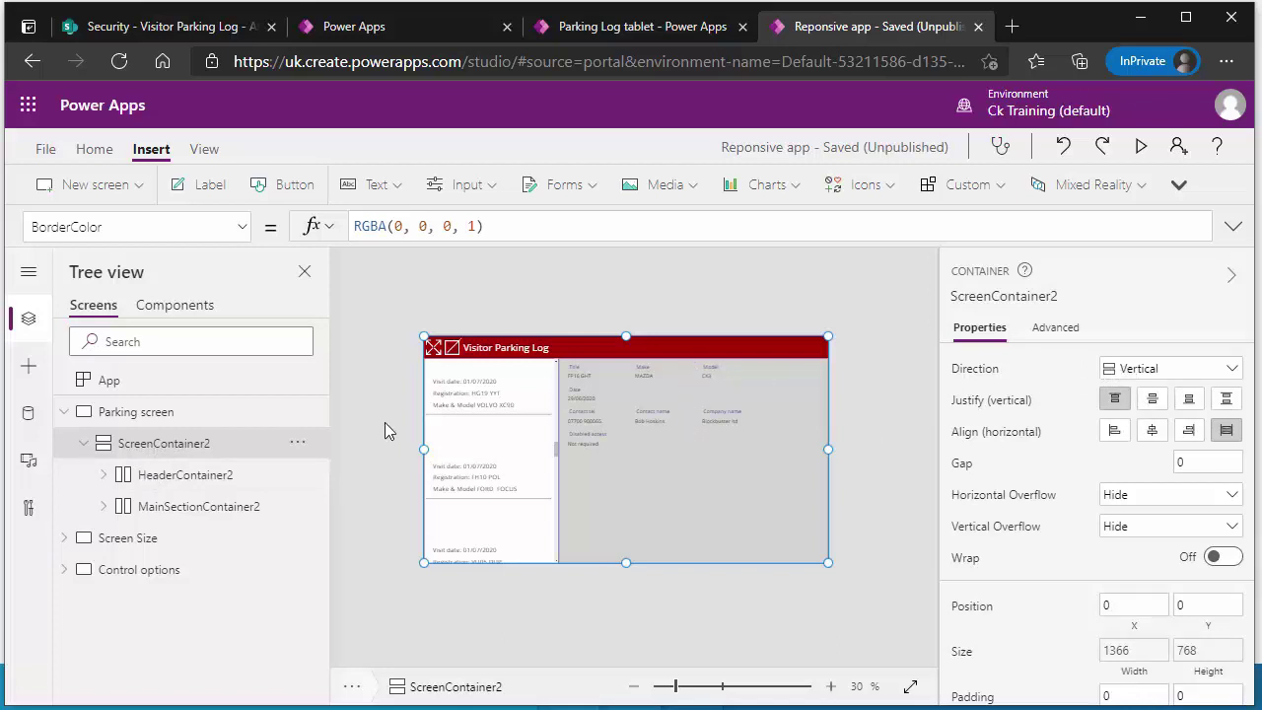
left_click(159, 479)
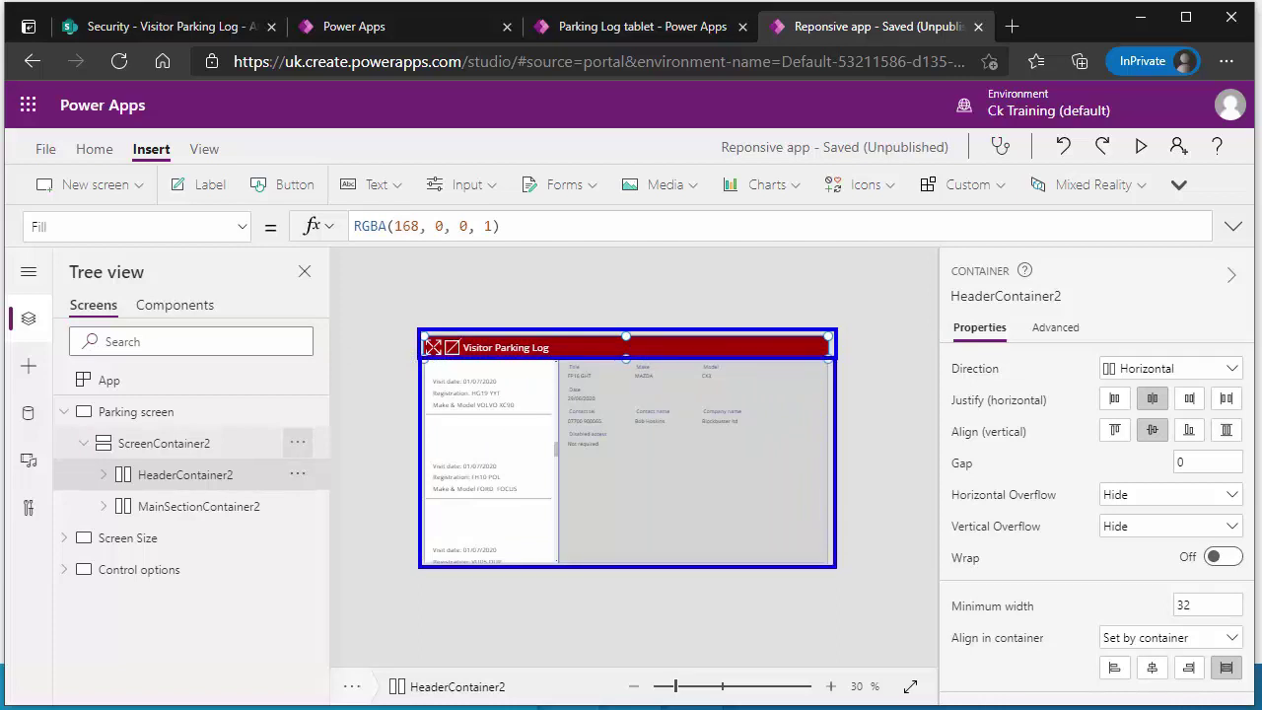
- Preview the Parking screen, narrow and widen the browser window to check its responsiveness, and close the preview
left_click(1140, 146)
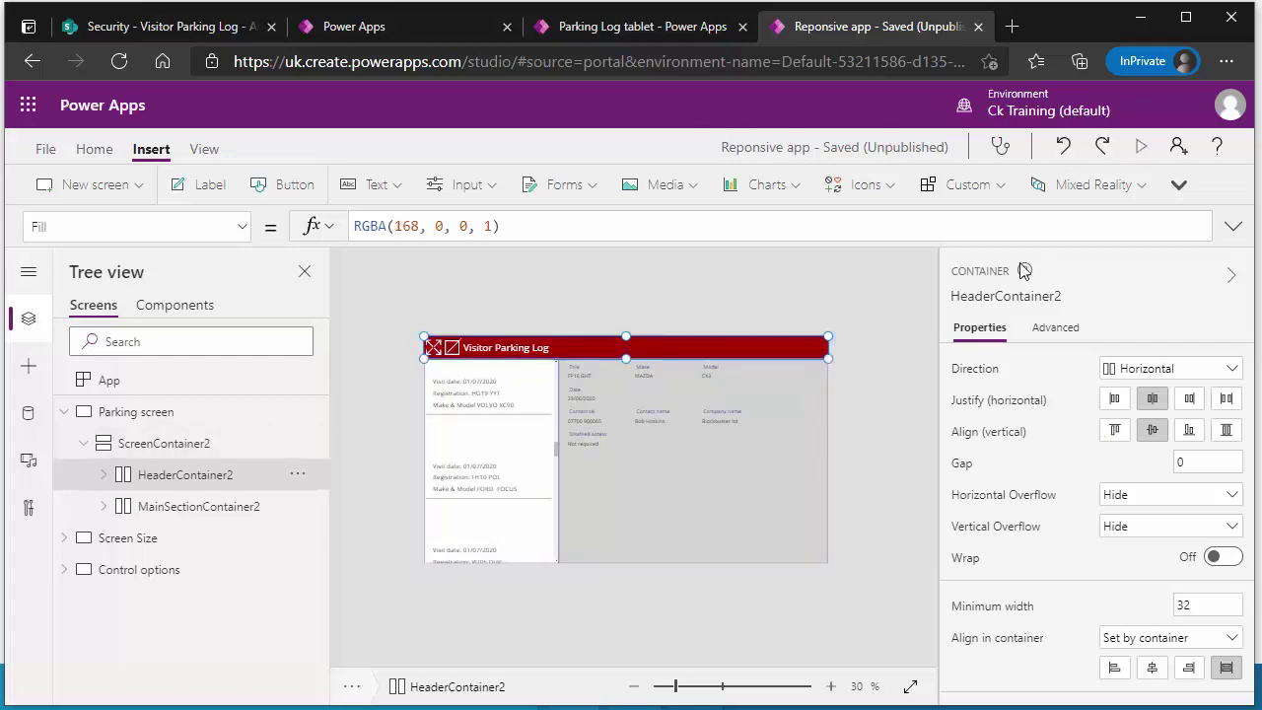
left_click_drag(1252, 289, 770, 307)
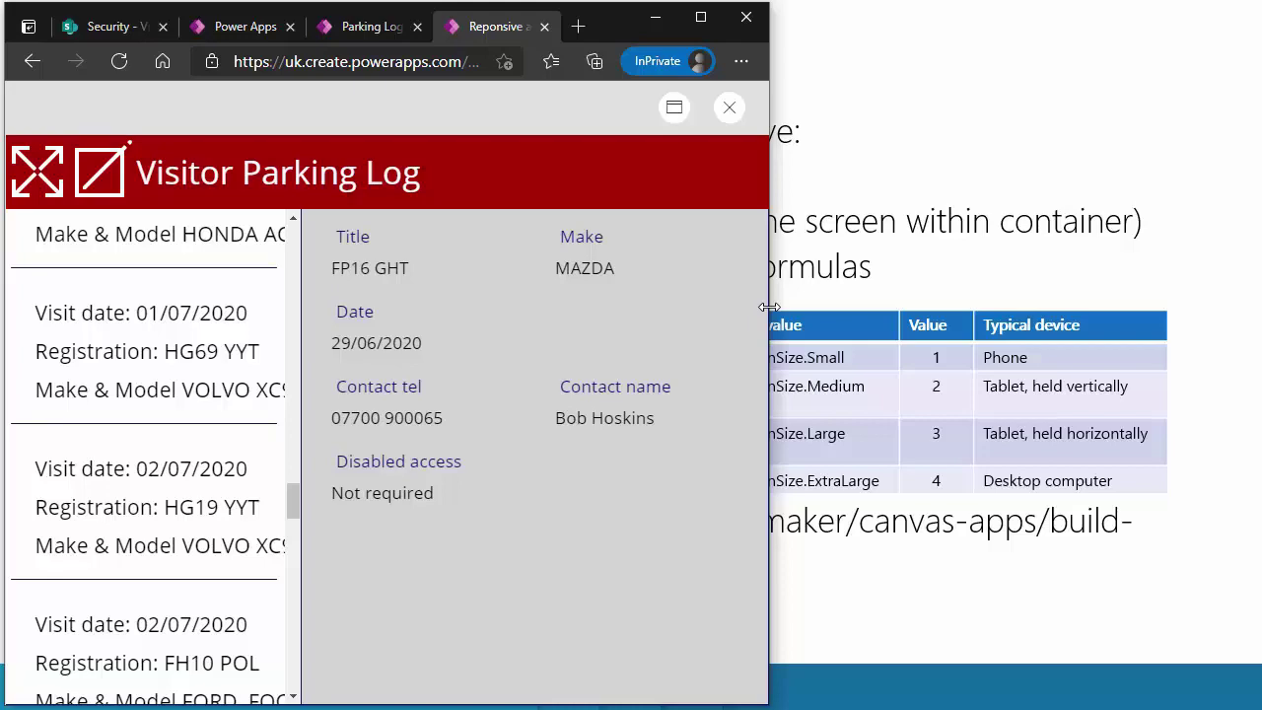
left_click_drag(775, 303, 1226, 296)
left_click(1187, 109)
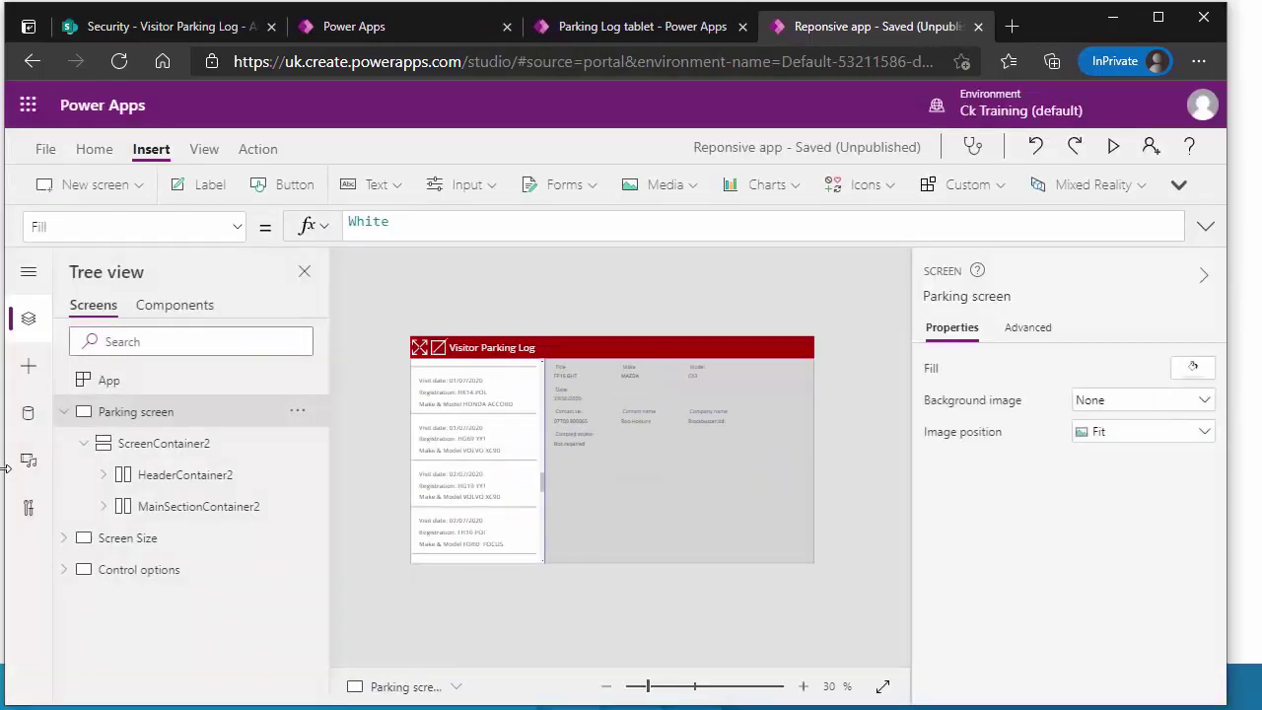
- Add a new screen using the Header, main section, footer layout
left_click(67, 413)
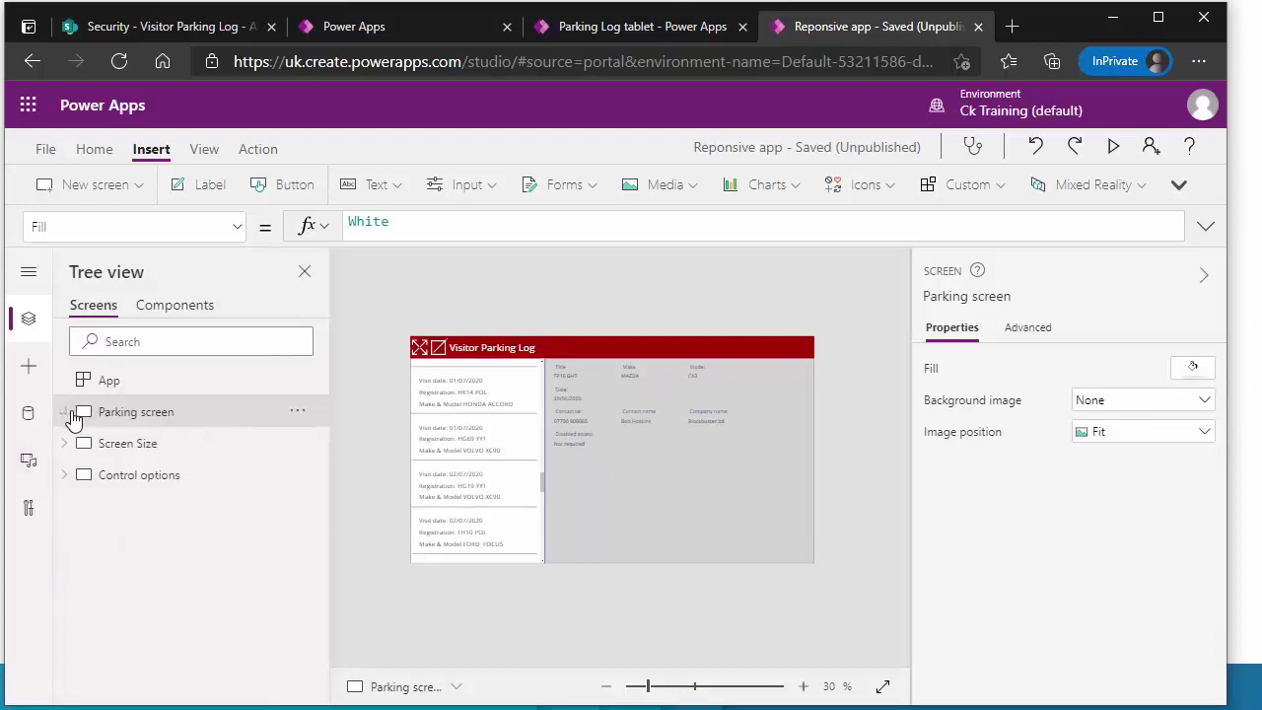
left_click(69, 189)
left_click(374, 499)
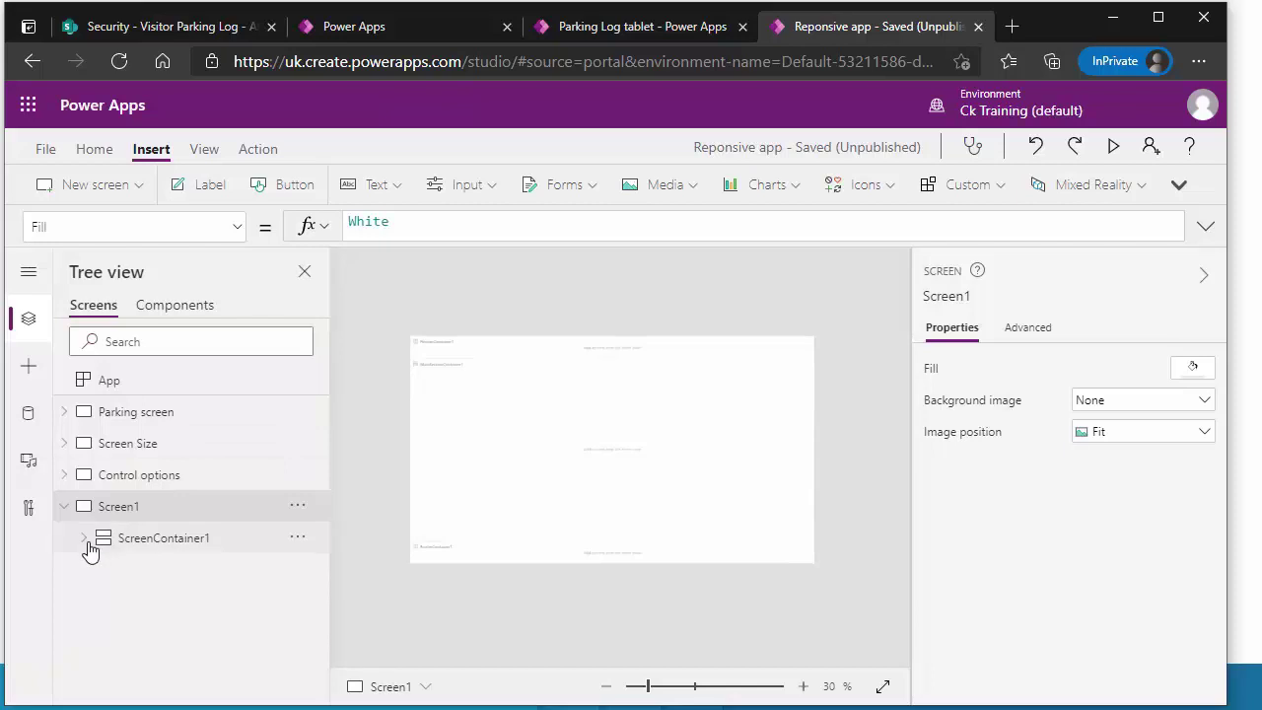
- Examine ScreenContainer1 on Screen1 and its nested header, main section and footer containers
left_click(150, 542)
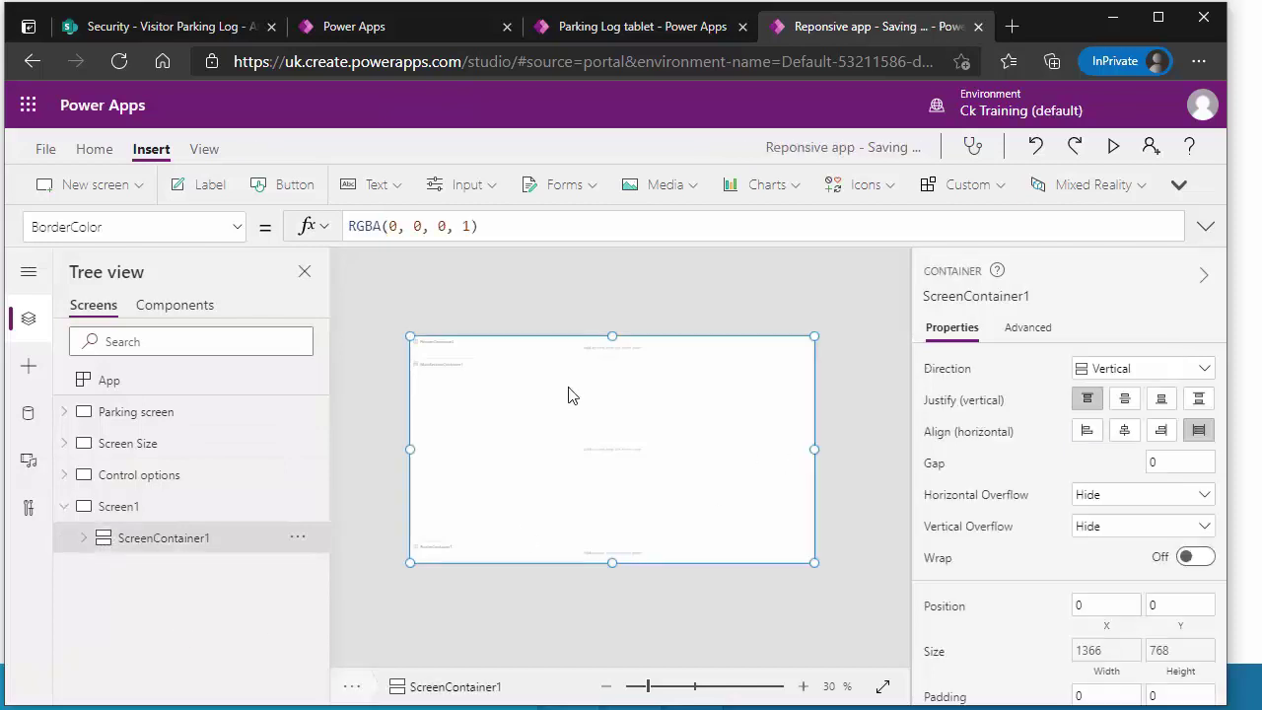
left_click(84, 537)
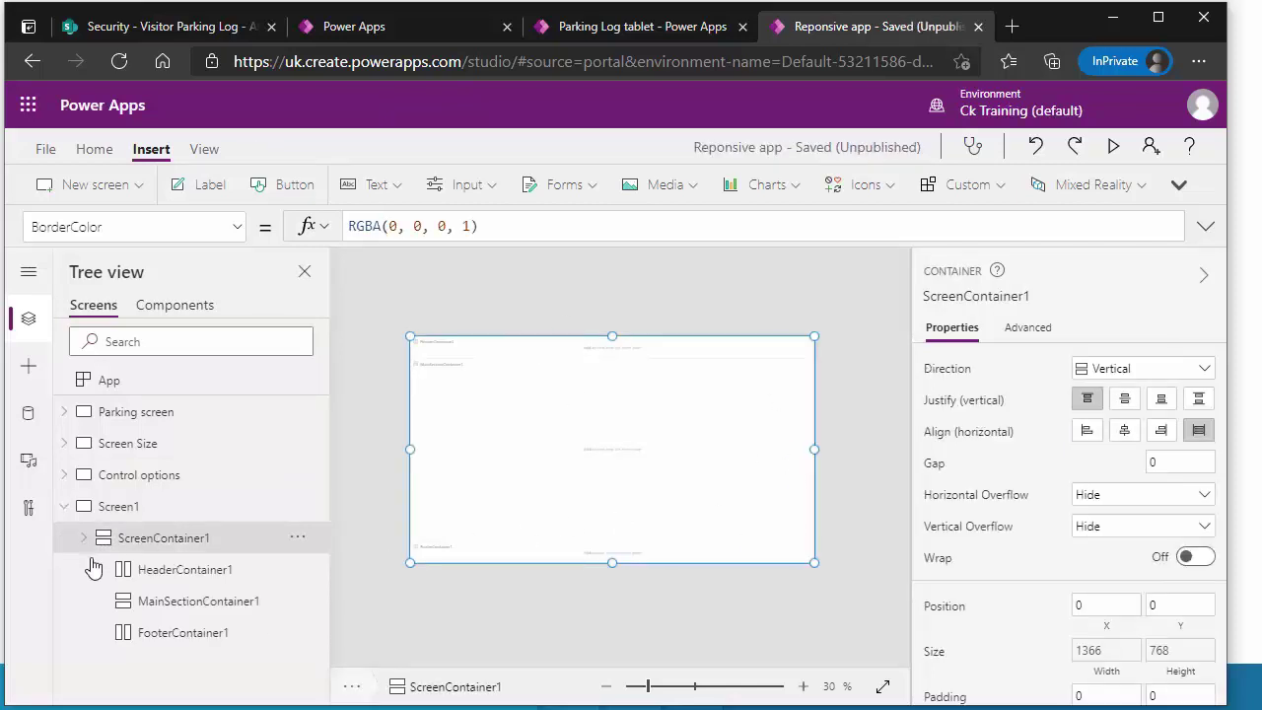
left_click(179, 574)
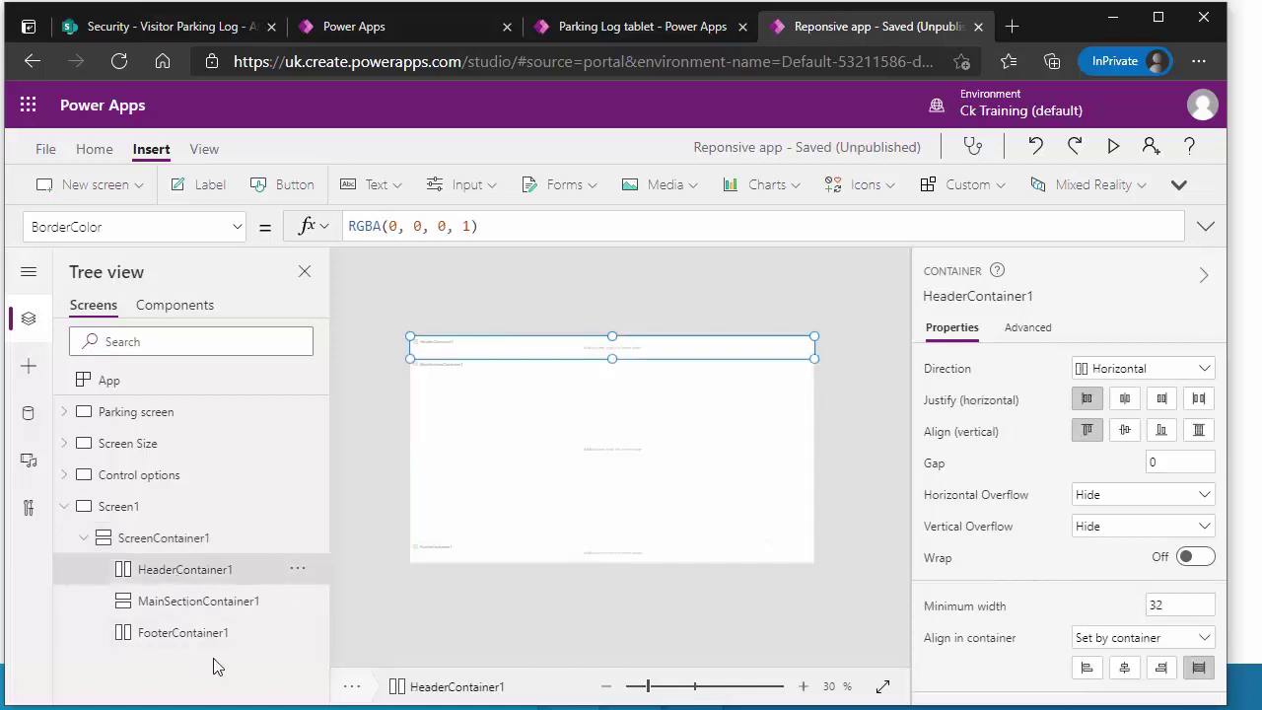
left_click(207, 602)
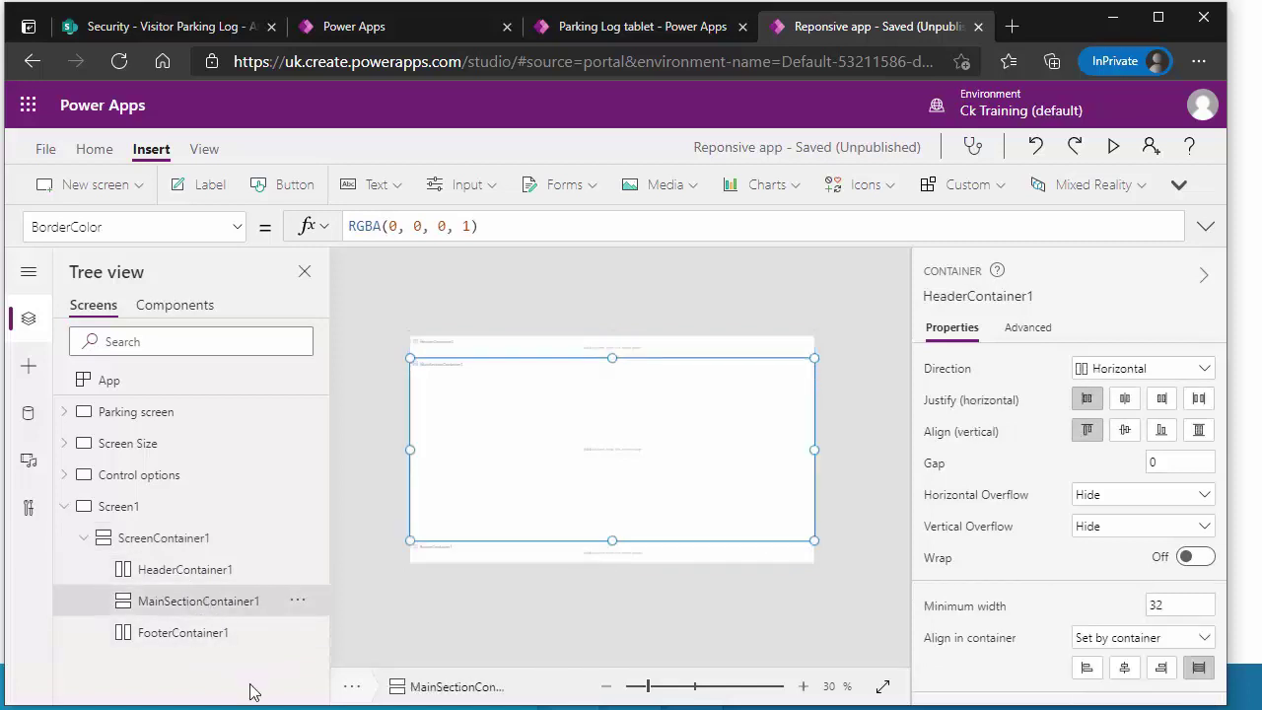
left_click(198, 634)
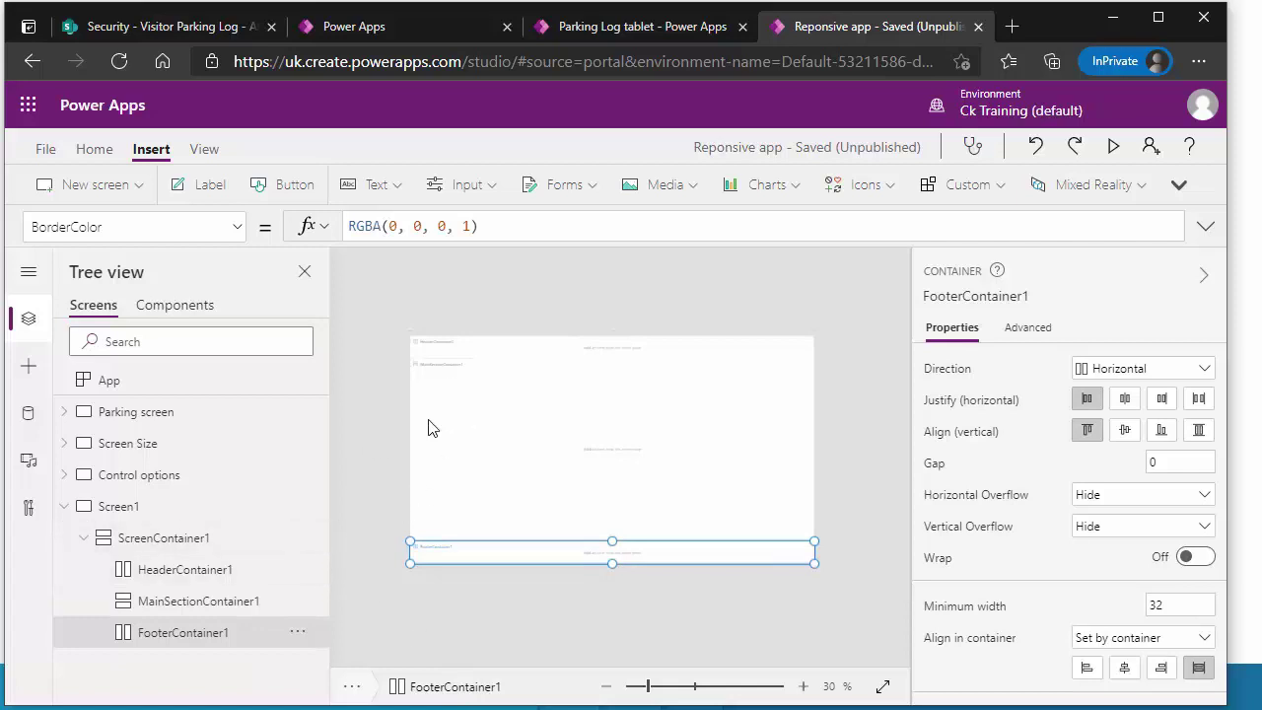
left_click(463, 353)
left_click(480, 439)
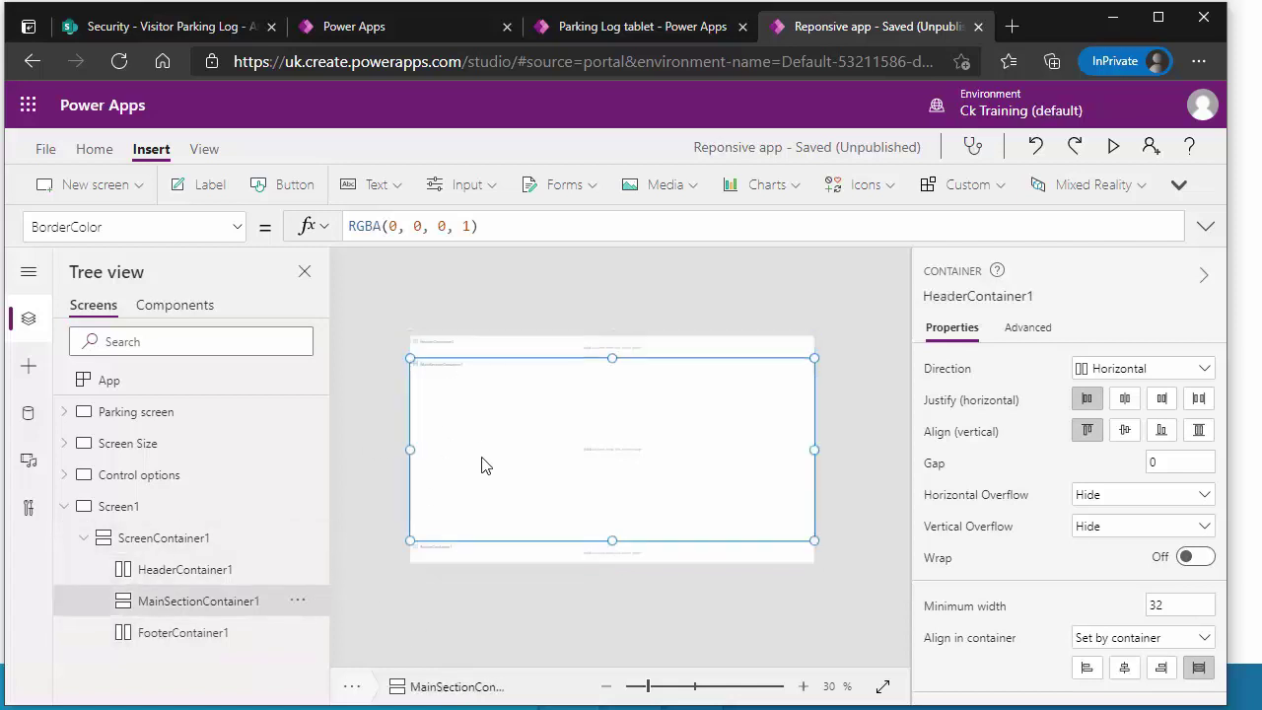
left_click(500, 557)
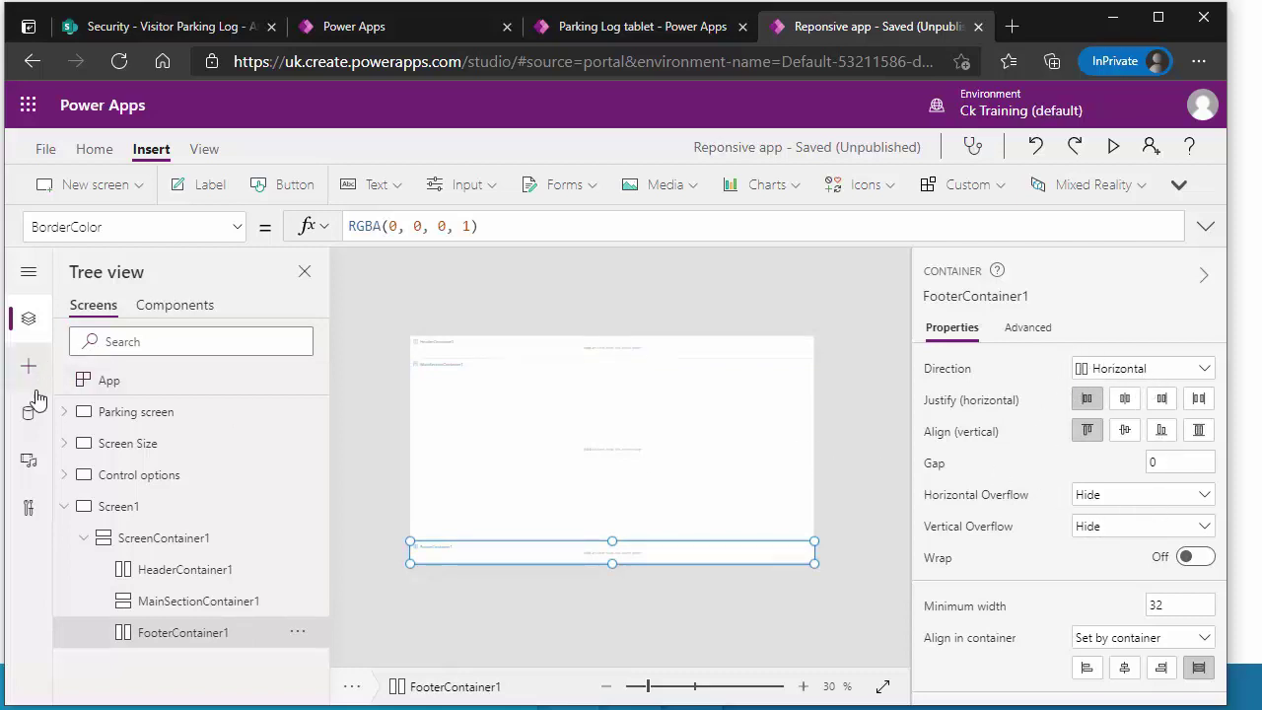
- Inspect HeaderContainer2 on the Parking screen and the two icons and title label it contains
left_click(123, 415)
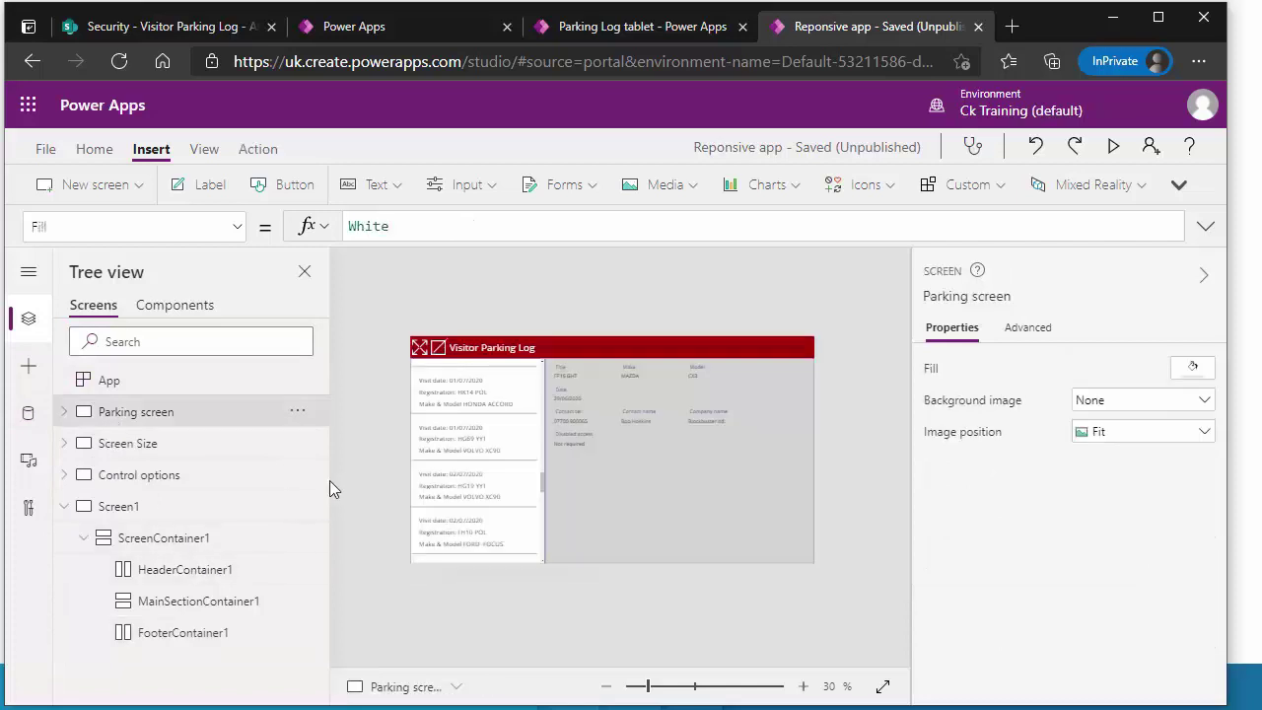
left_click(64, 412)
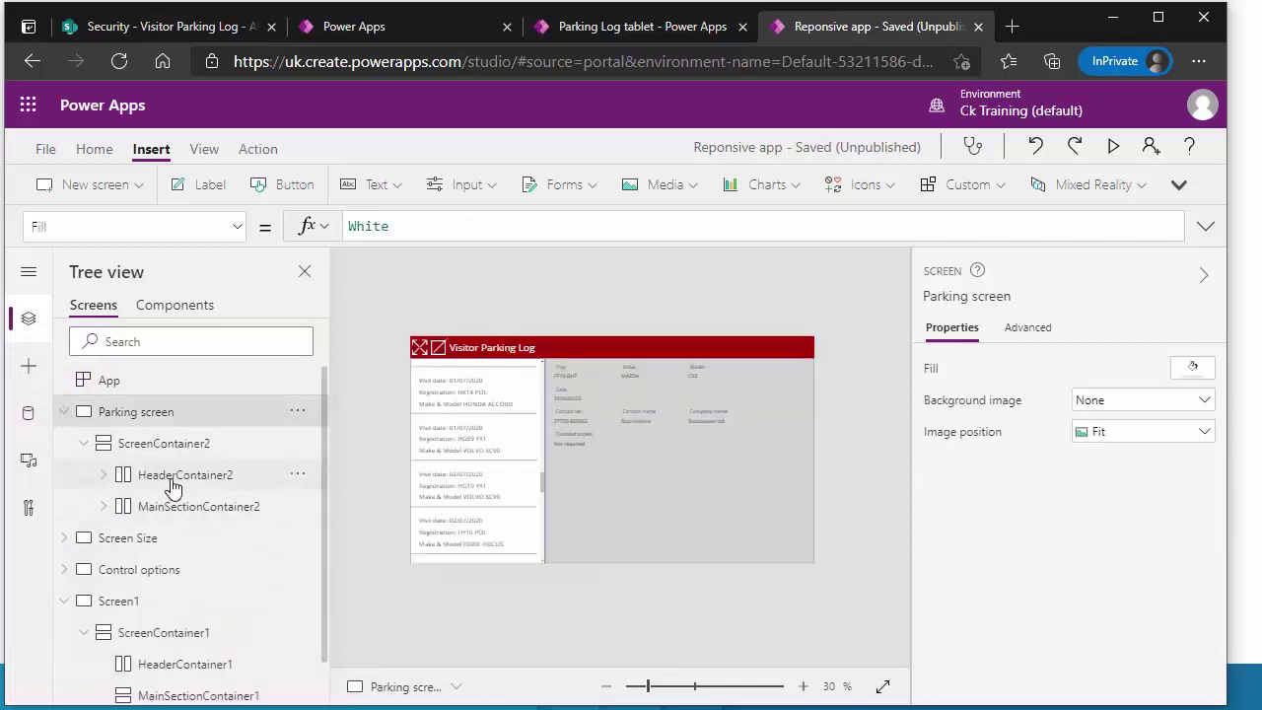
left_click(174, 478)
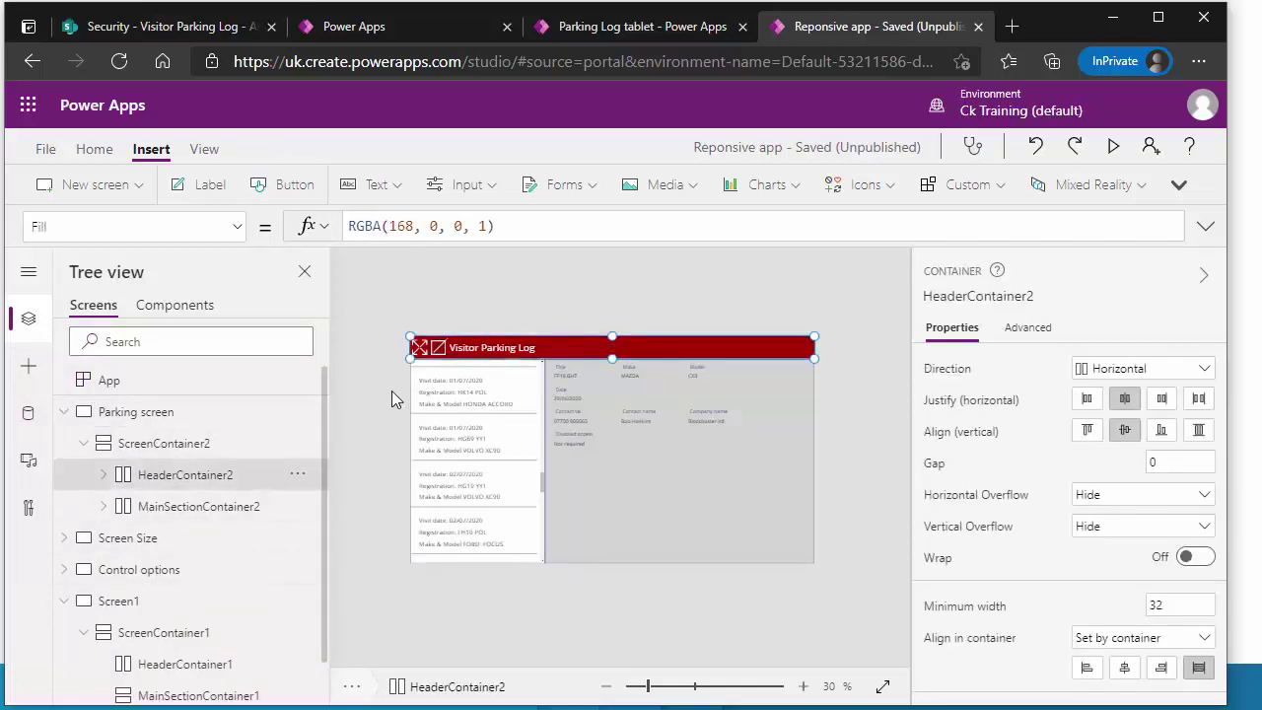
left_click(103, 474)
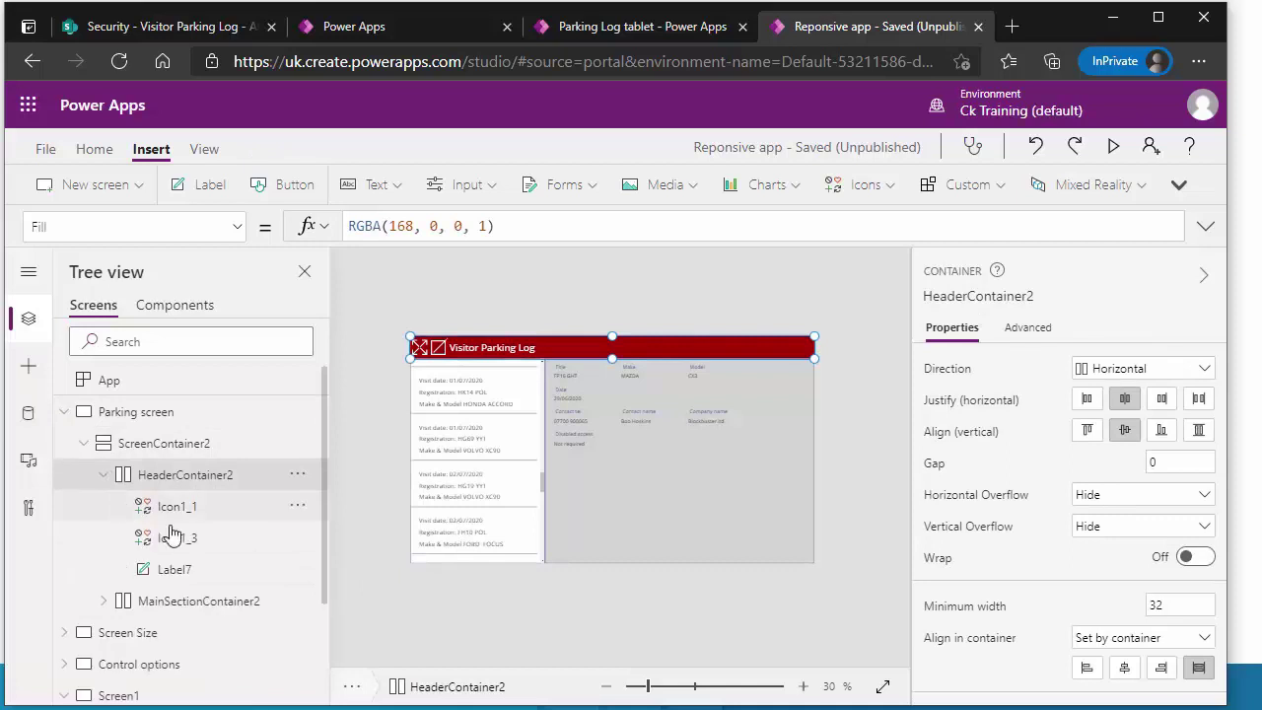
left_click(219, 507)
left_click(211, 540)
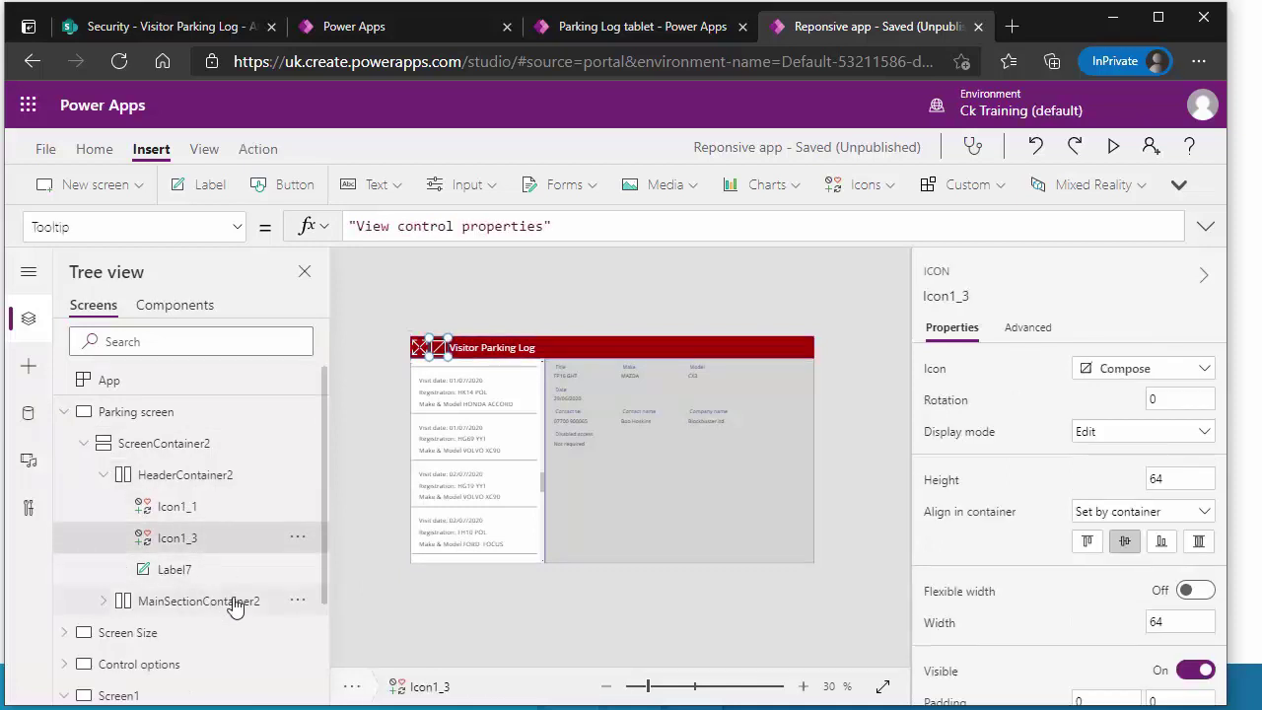
left_click(211, 572)
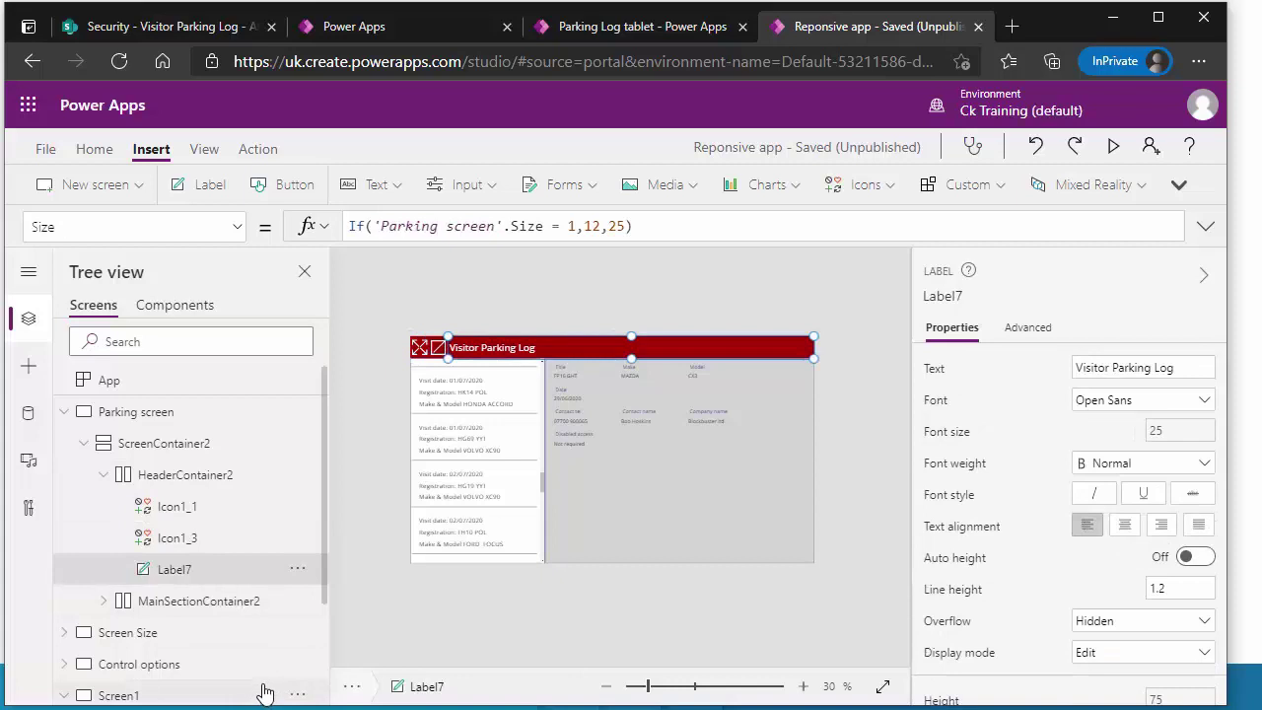
- Examine the height, container alignment and flexible width settings of Icon1_1
left_click(185, 509)
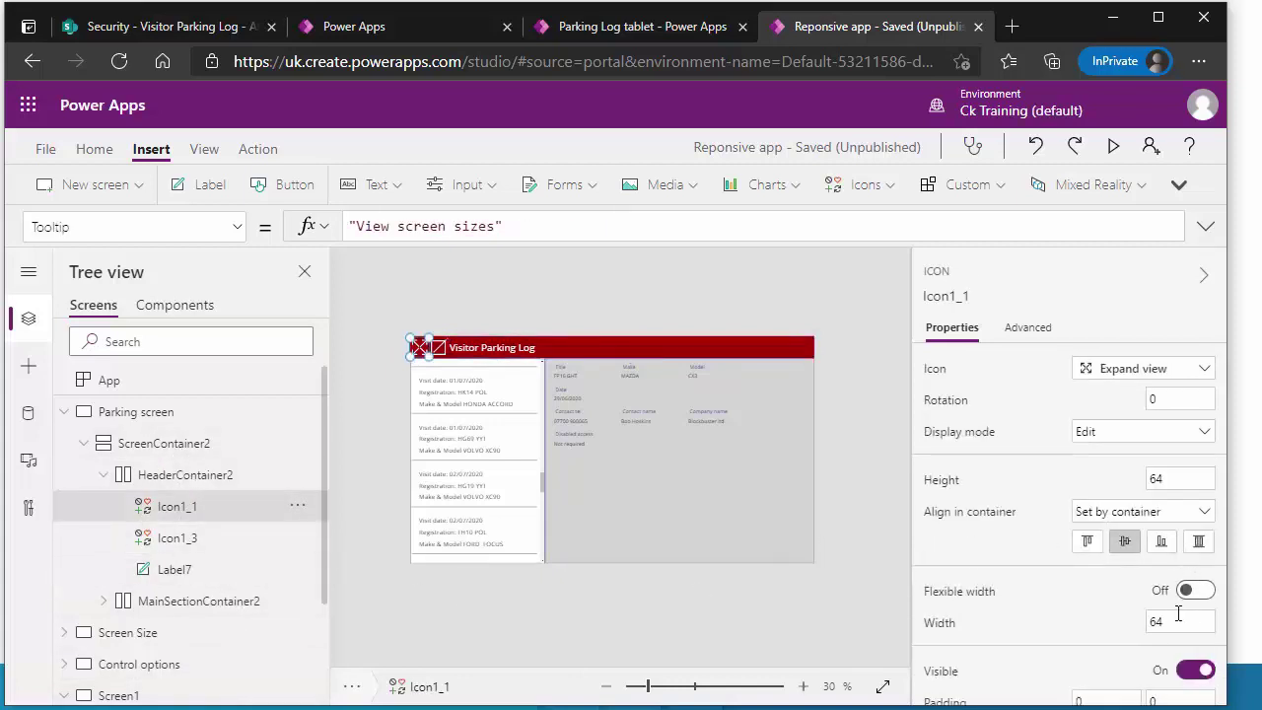
scroll(1144, 650, "down", 2)
scroll(1131, 611, "up", 1)
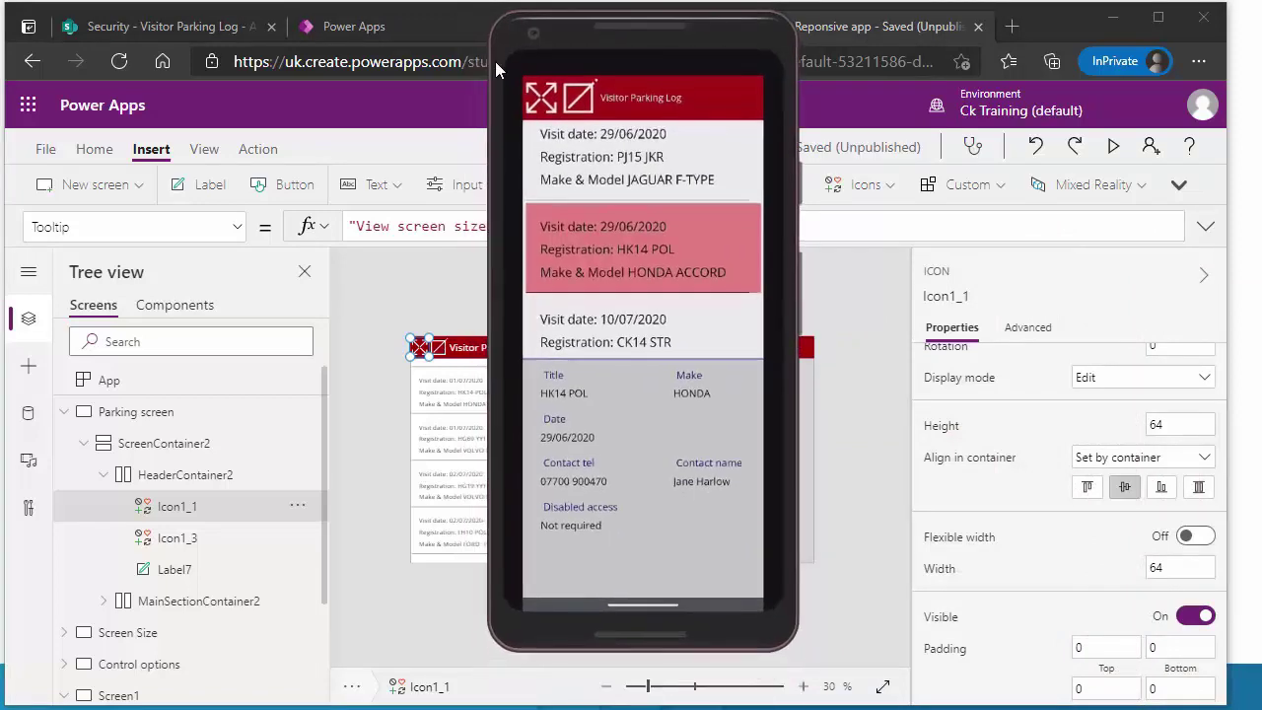
left_click(510, 52)
left_click_drag(489, 57, 559, 92)
left_click(578, 78)
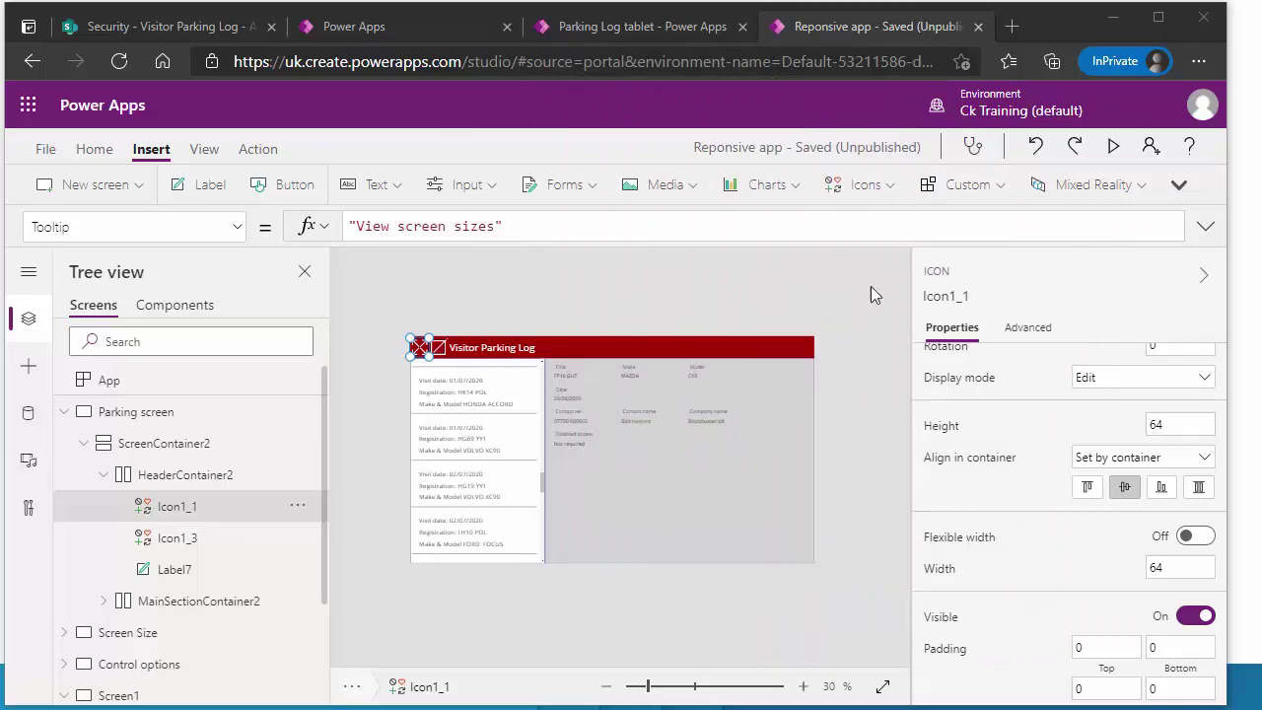
- Preview the Parking screen and narrow the browser window to phone width to check its responsive layout
left_click(1113, 146)
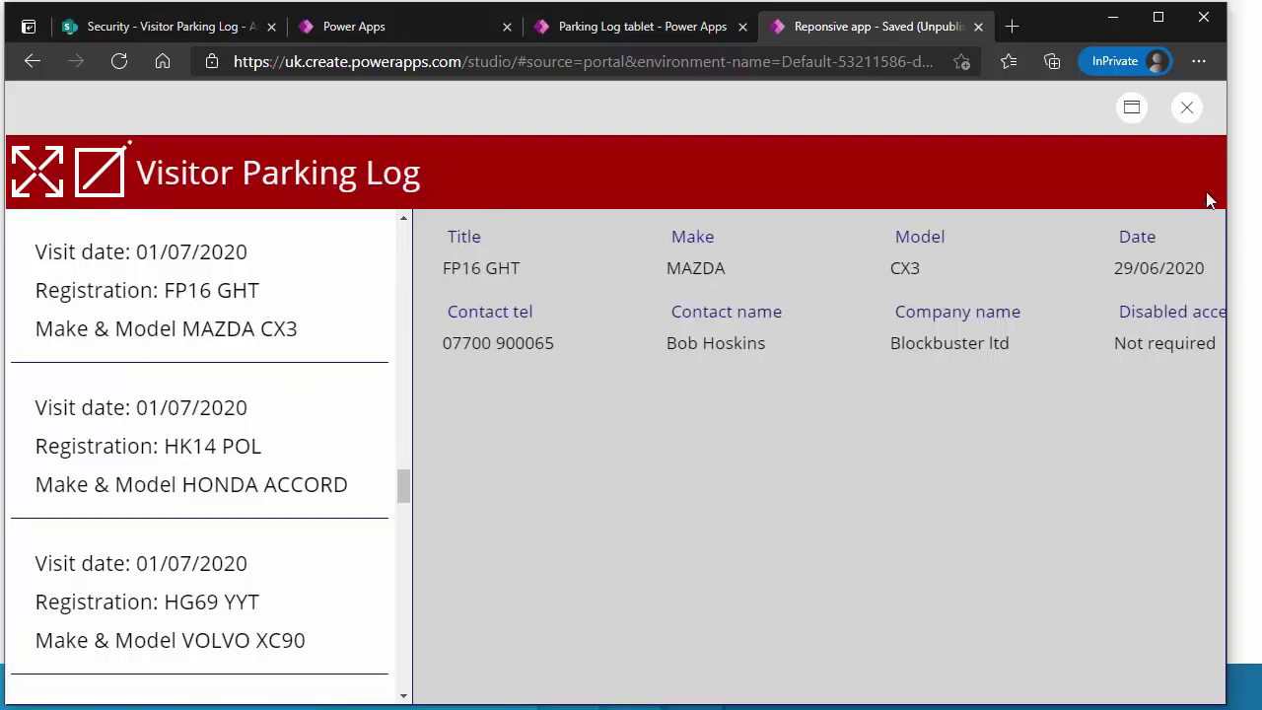
left_click_drag(1222, 182, 417, 195)
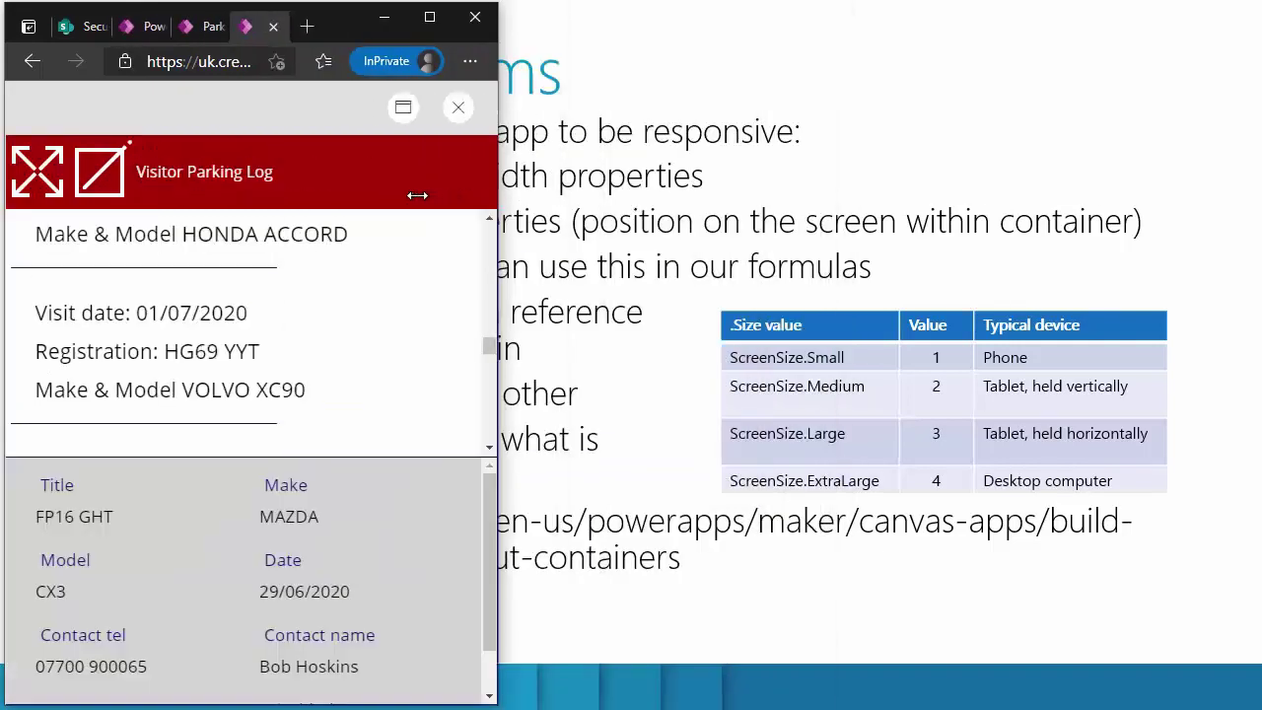
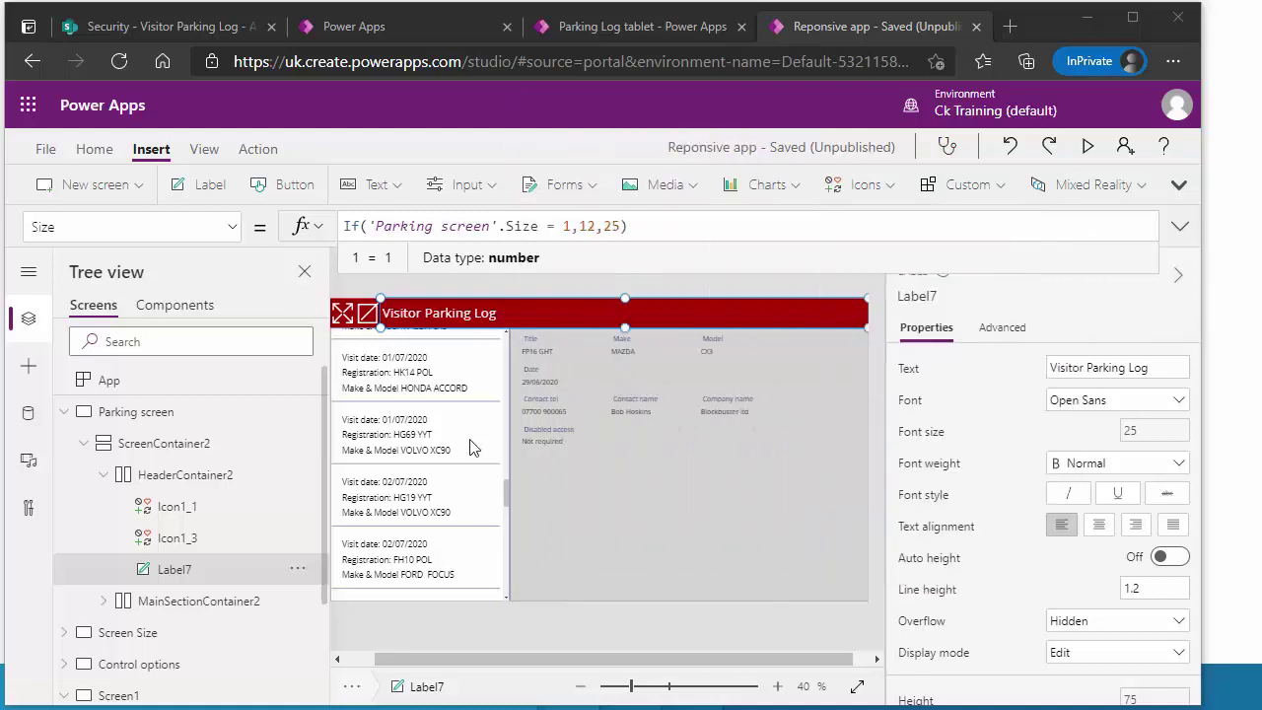
- Examine the title label's Size formula and evaluate its 'Parking screen'.Size part
left_click(586, 227)
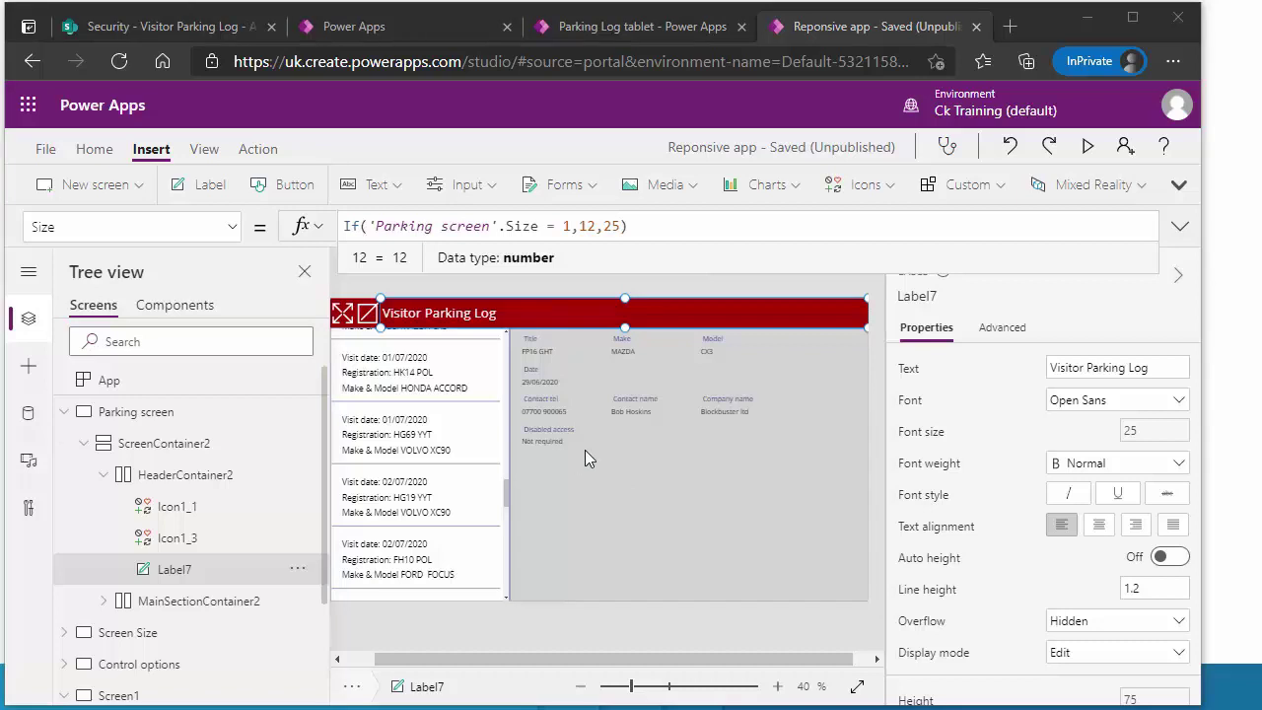
left_click(563, 281)
left_click(472, 322)
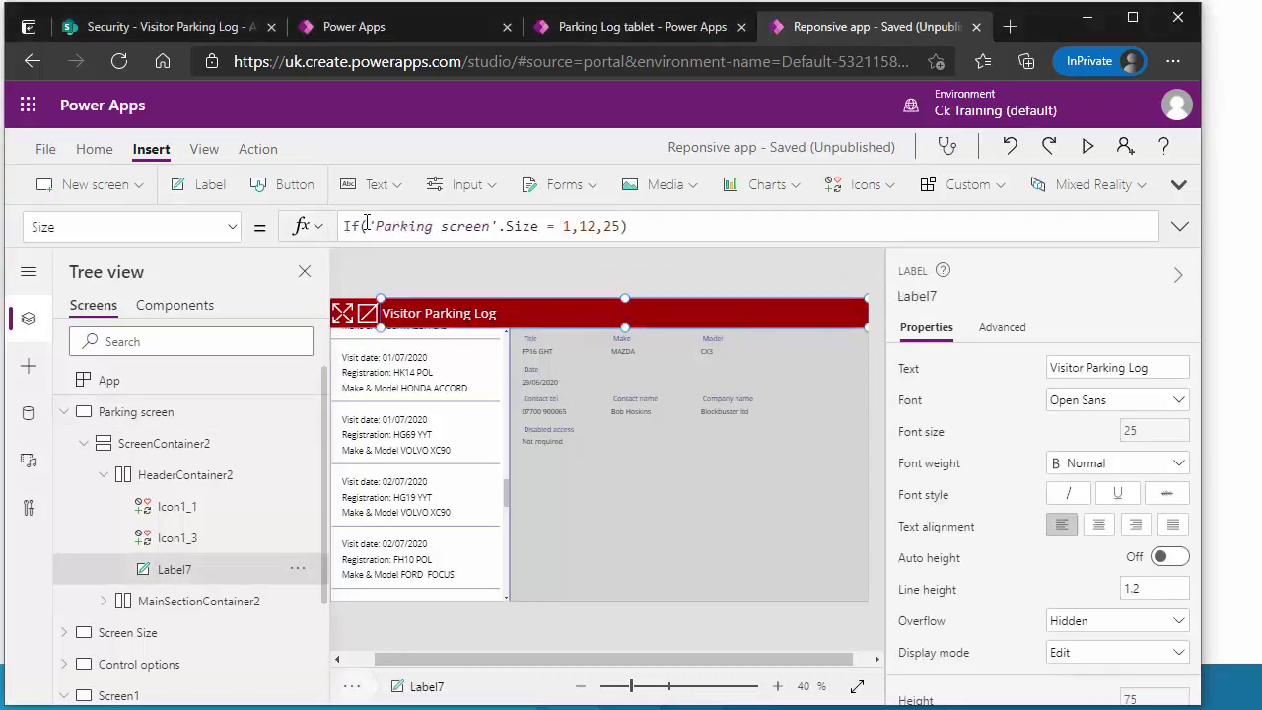
left_click_drag(368, 226, 540, 226)
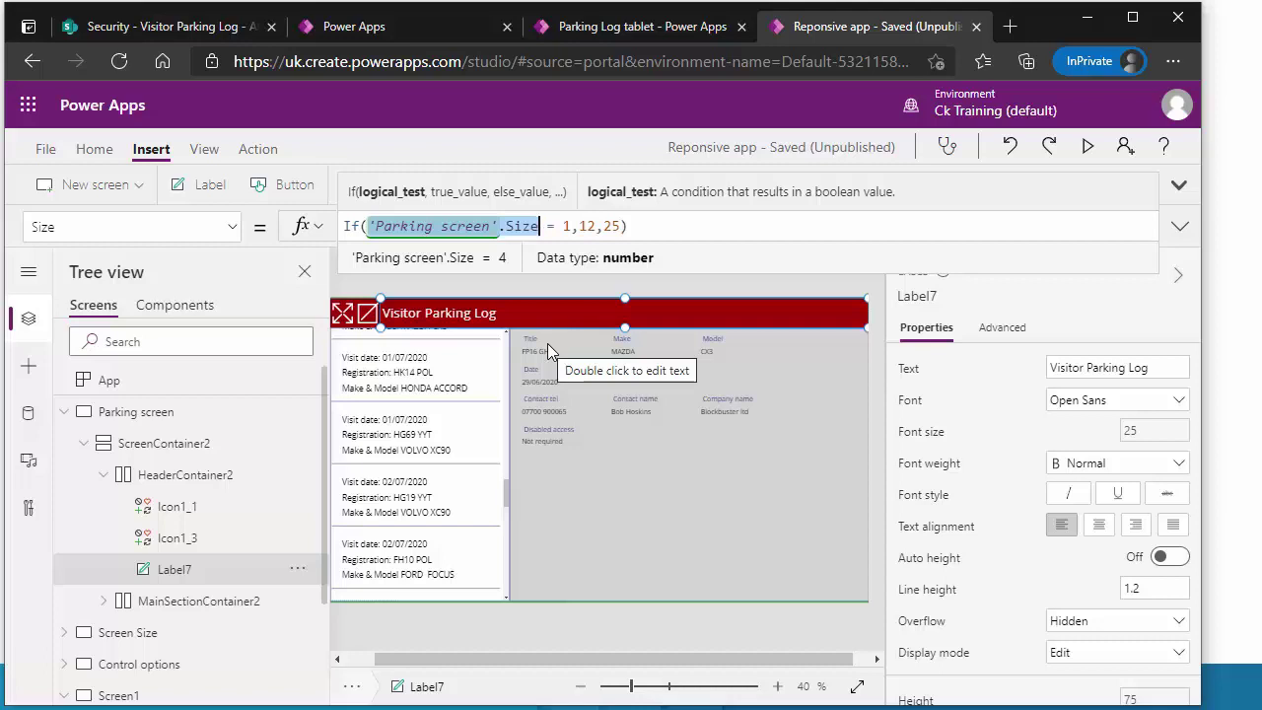
left_click(530, 283)
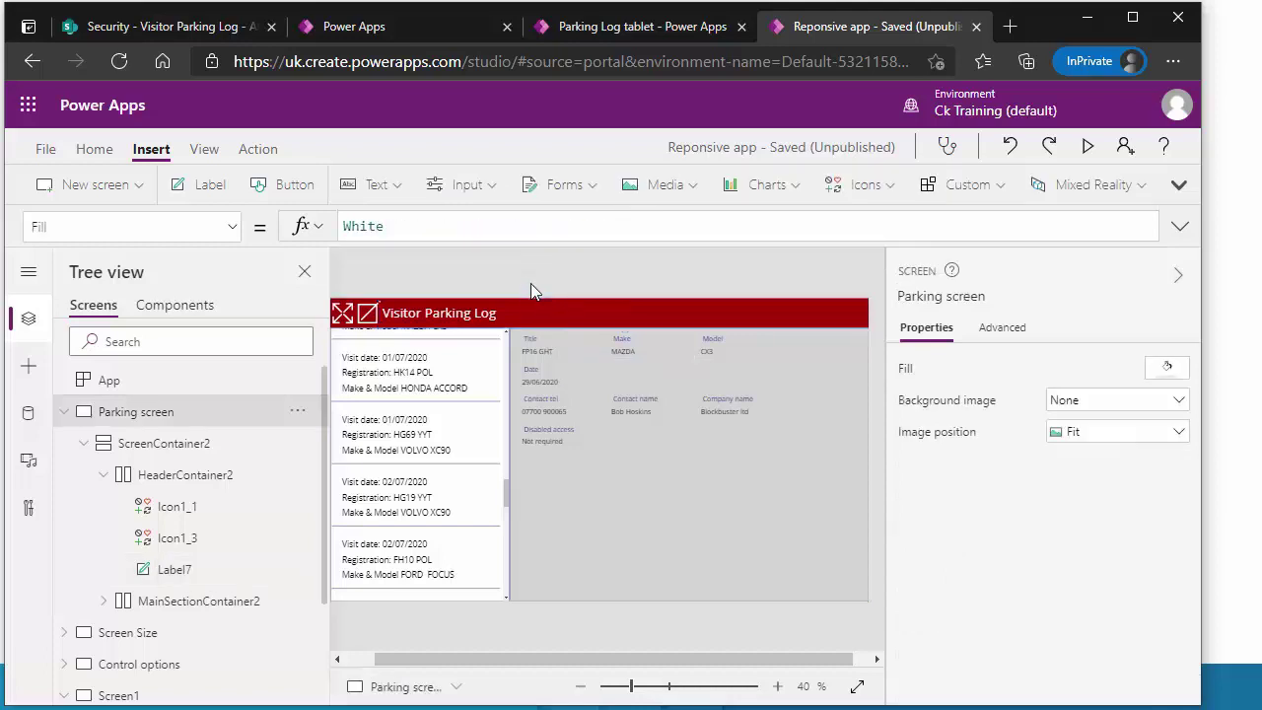
- Inspect ScreenContainer2, HeaderContainer2 and the flexible width, fill portions and minimum width settings of Label7
left_click(109, 446)
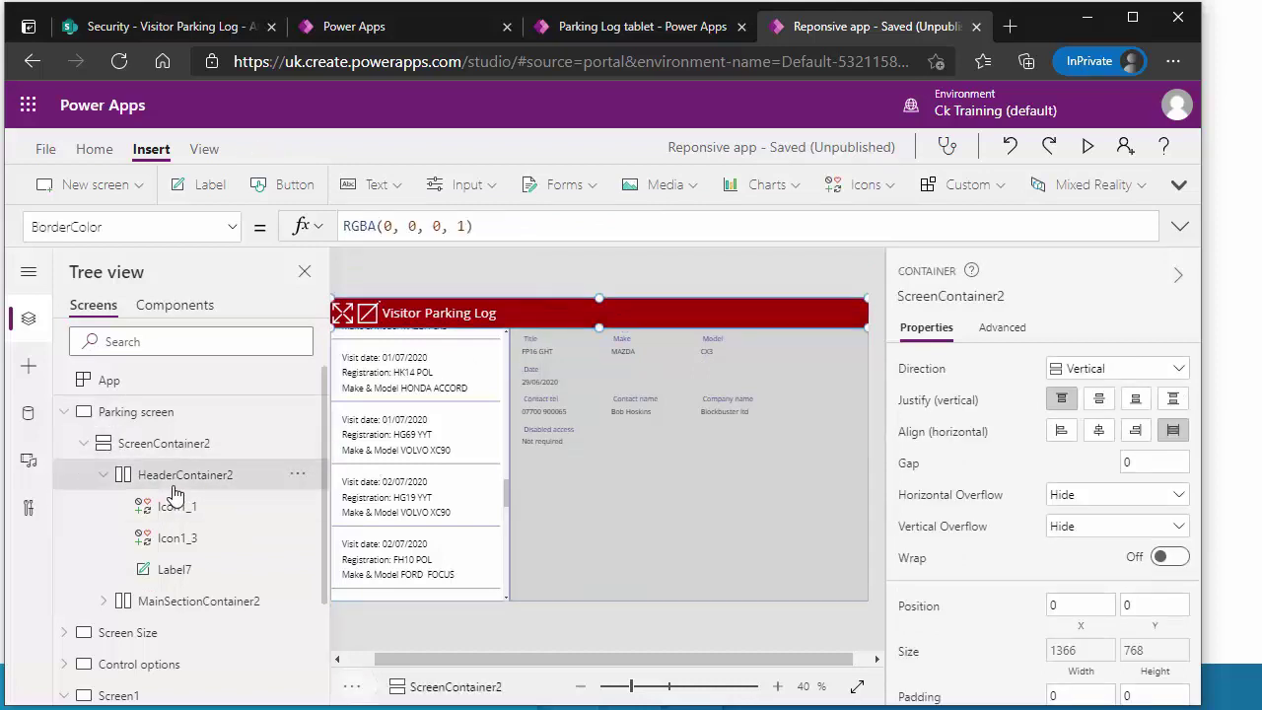
left_click(182, 476)
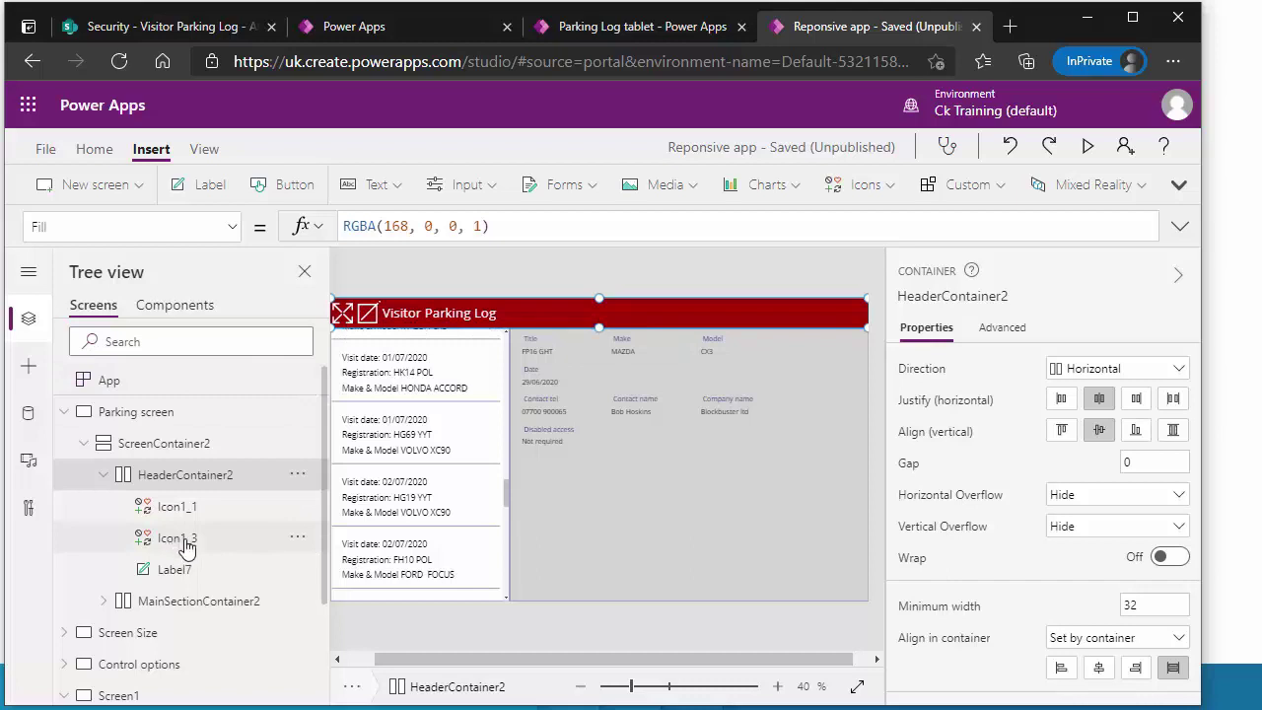
left_click(175, 571)
scroll(1051, 578, "down", 5)
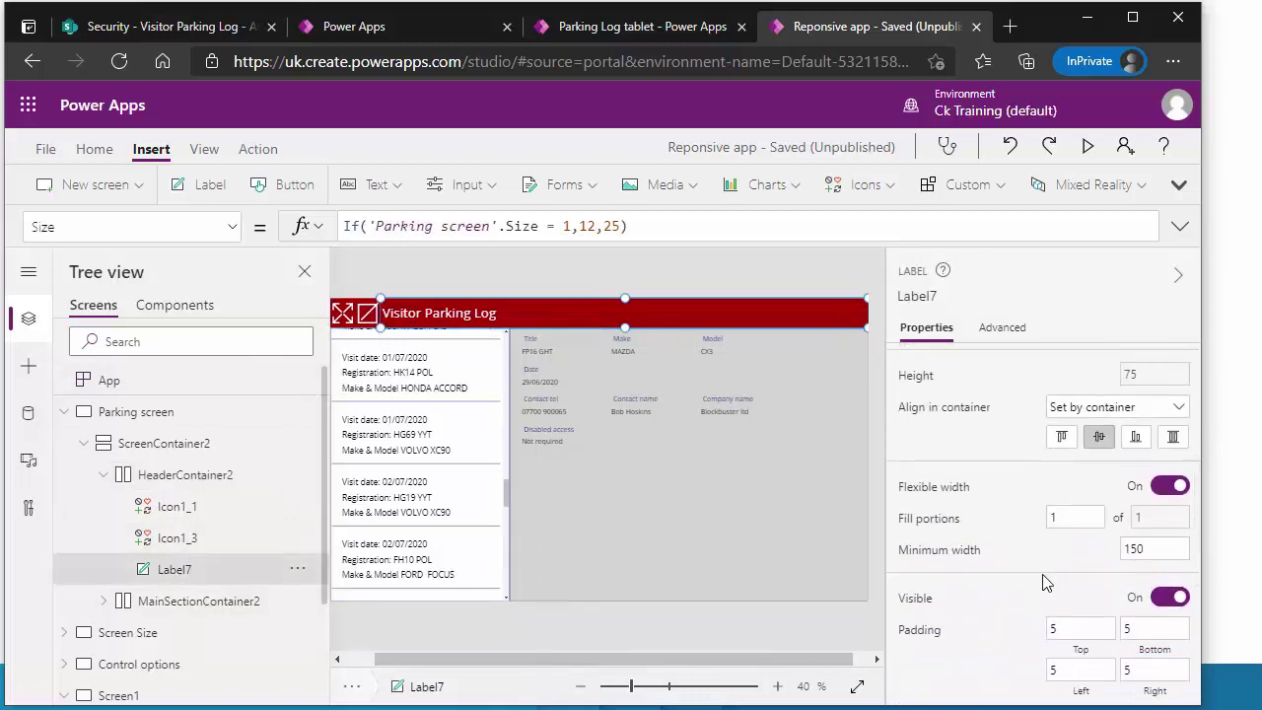
left_click_drag(1155, 548, 1063, 559)
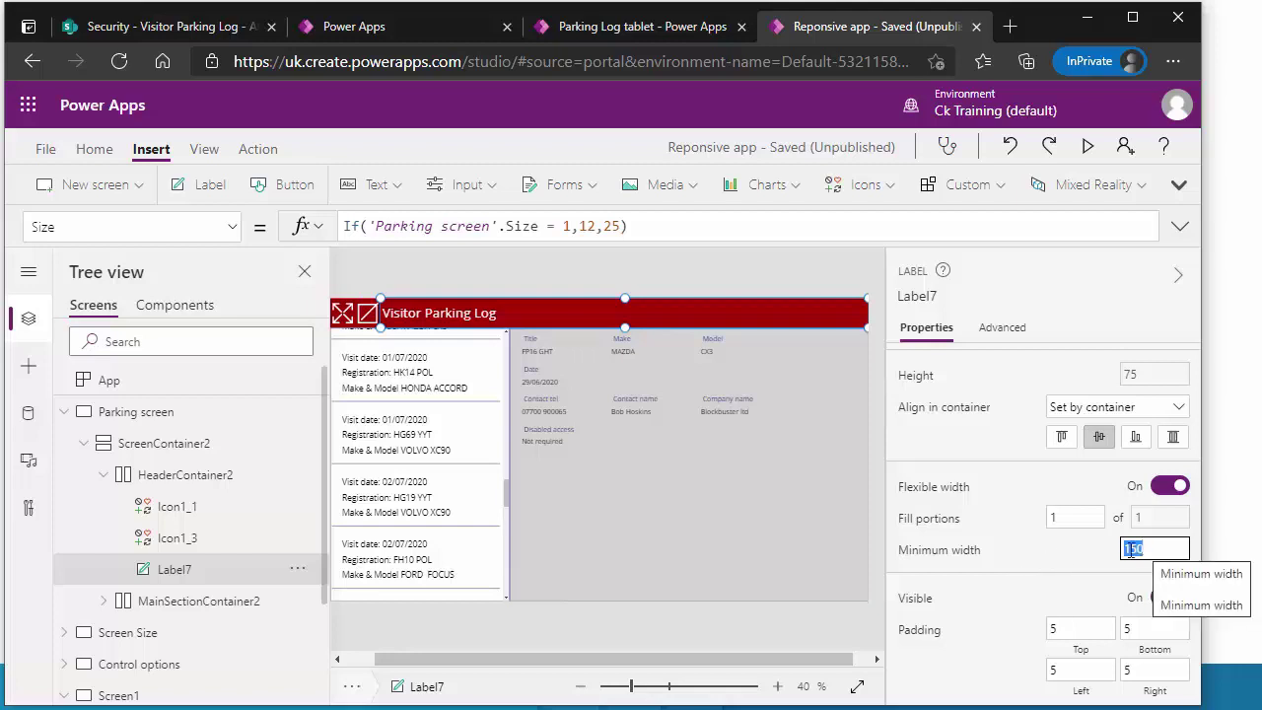
left_click(1072, 517)
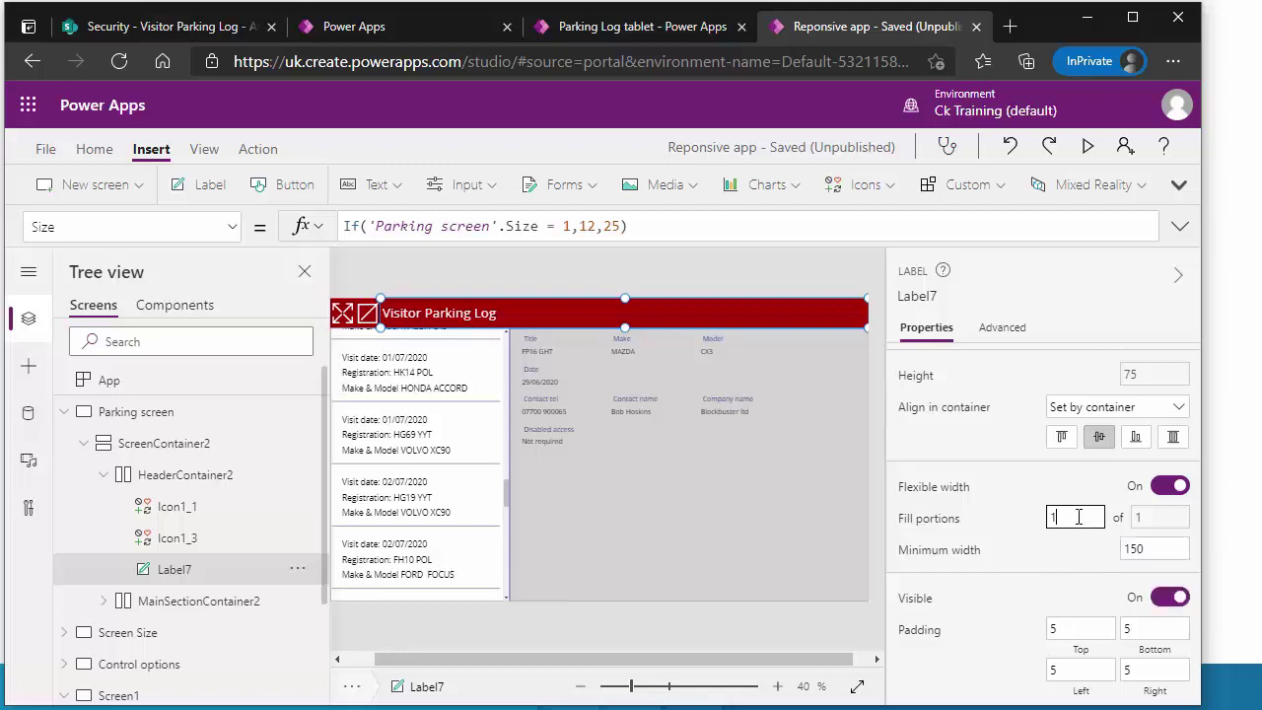
double_click(1142, 519)
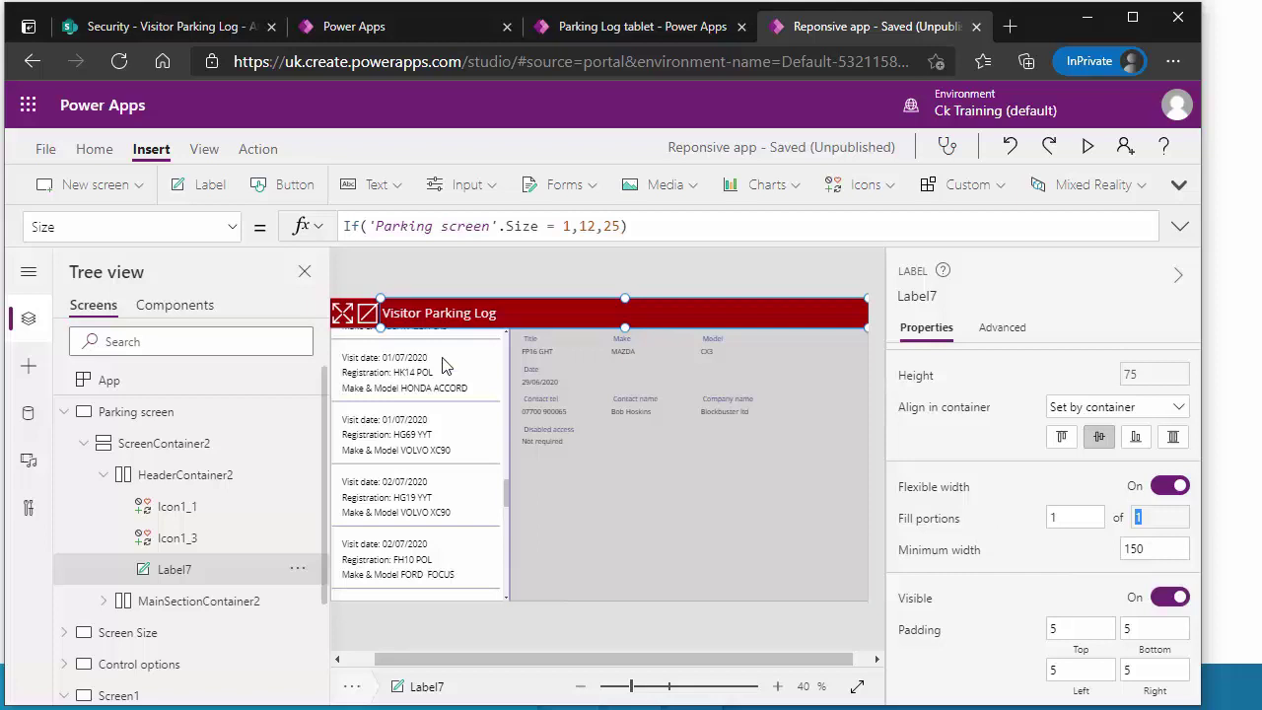
- Compare the flexible width settings of the two header icons with those of the title label
left_click(375, 314)
scroll(986, 523, "up", 5)
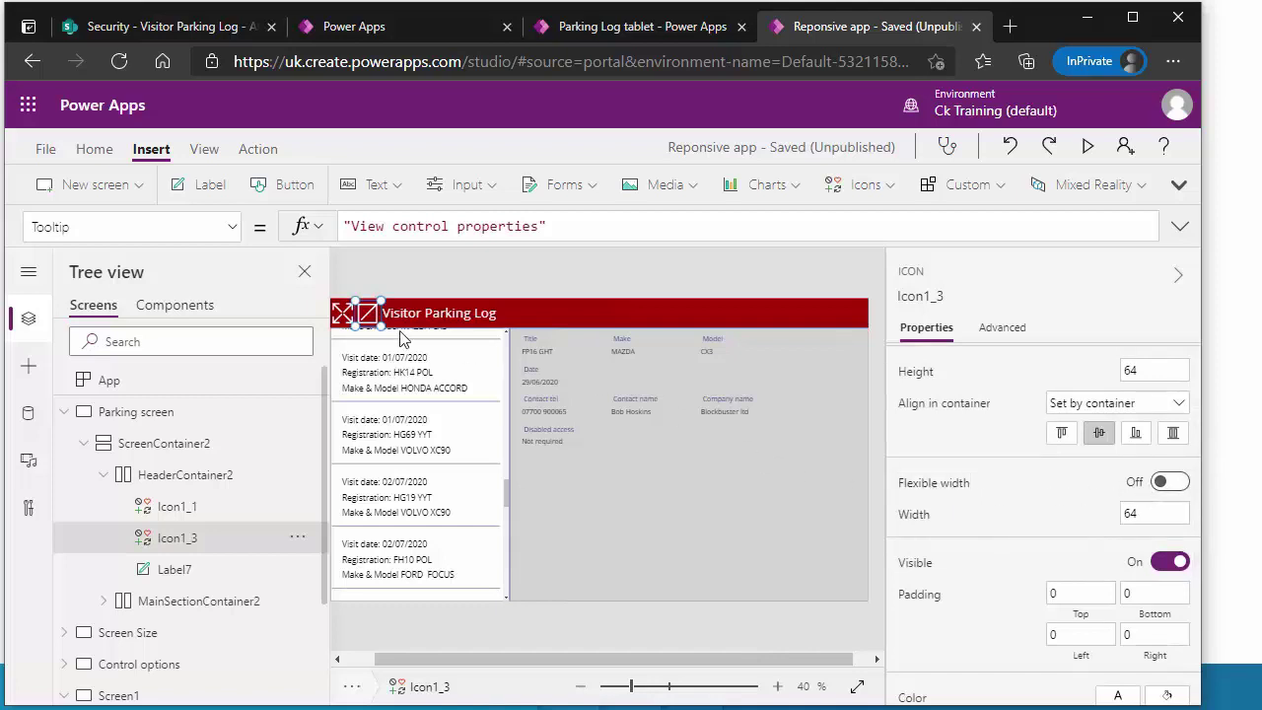
left_click(352, 317)
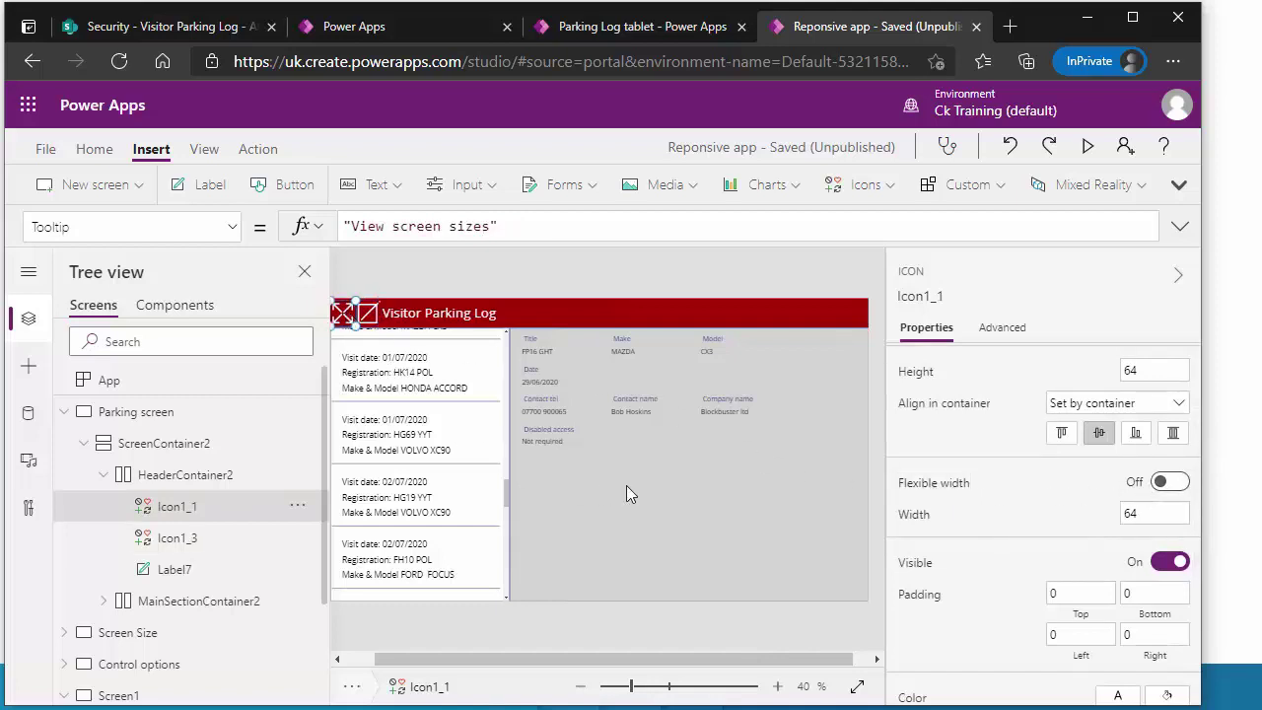
left_click(391, 326)
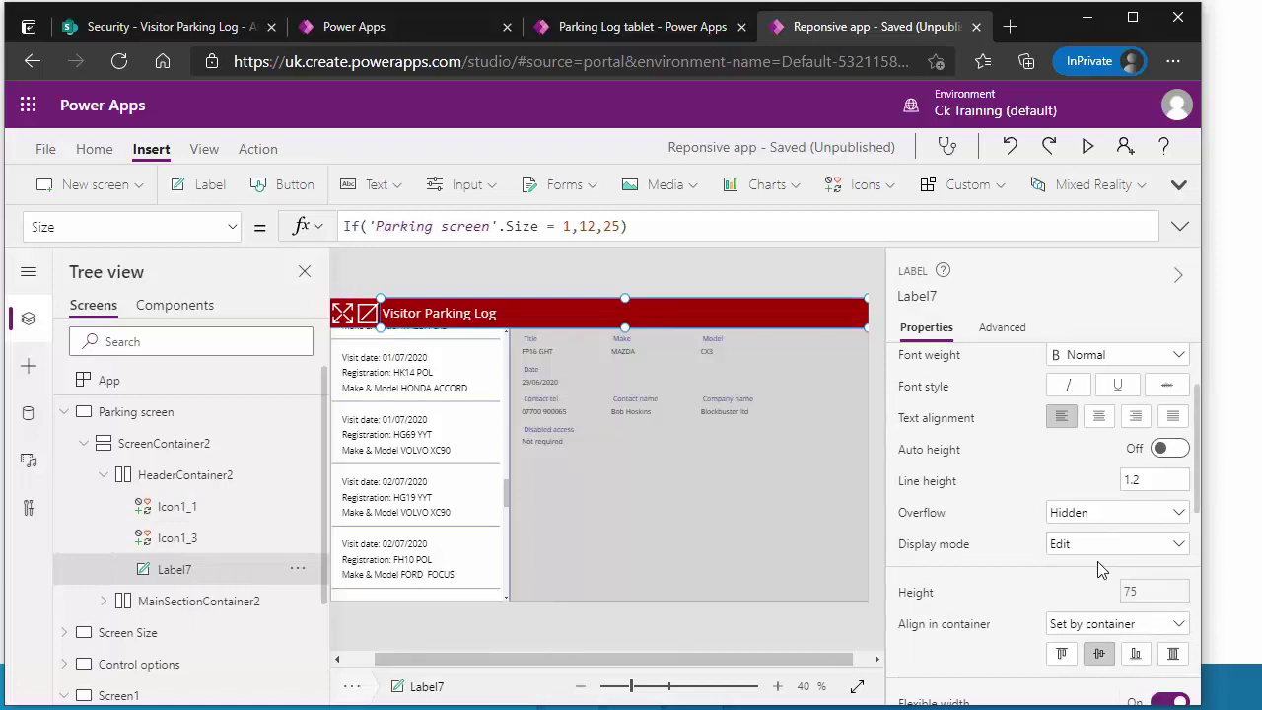
scroll(1101, 570, "down", 3)
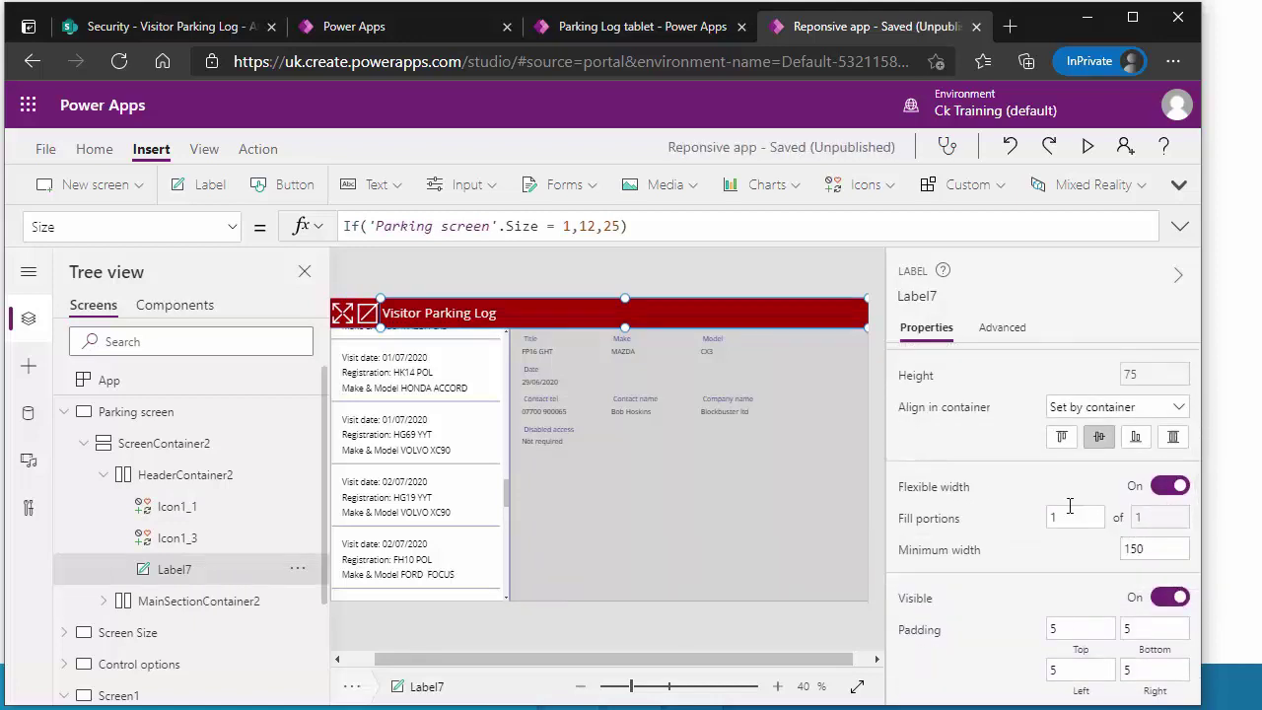
- Turn on flexible width for both header icons, Icon1_3 and Icon1_1
left_click(381, 321)
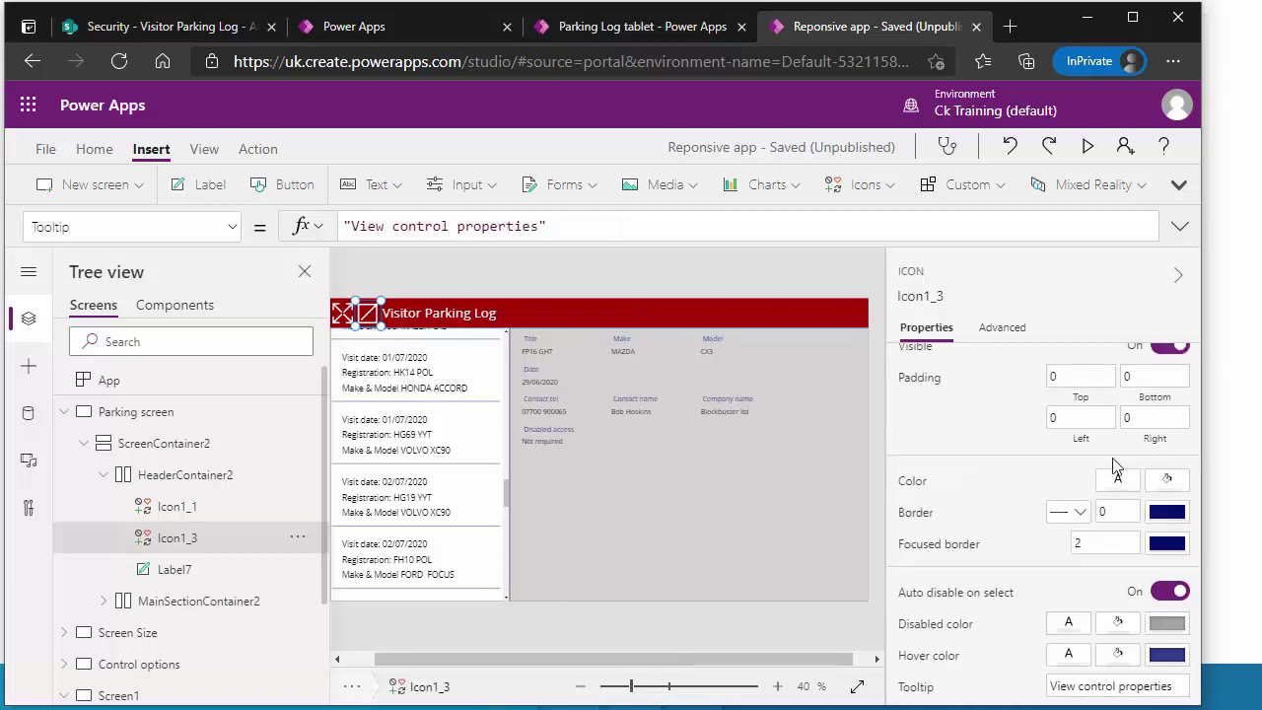
scroll(1117, 468, "up", 2)
left_click(1169, 374)
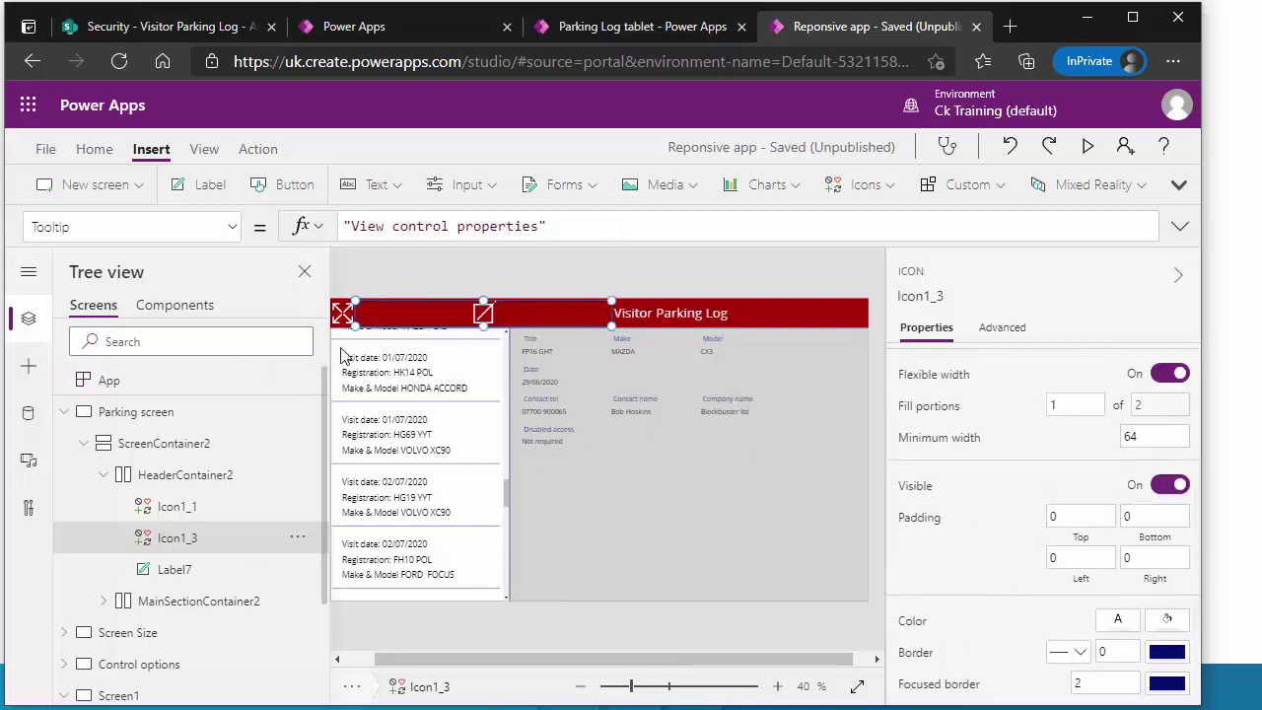
left_click(343, 314)
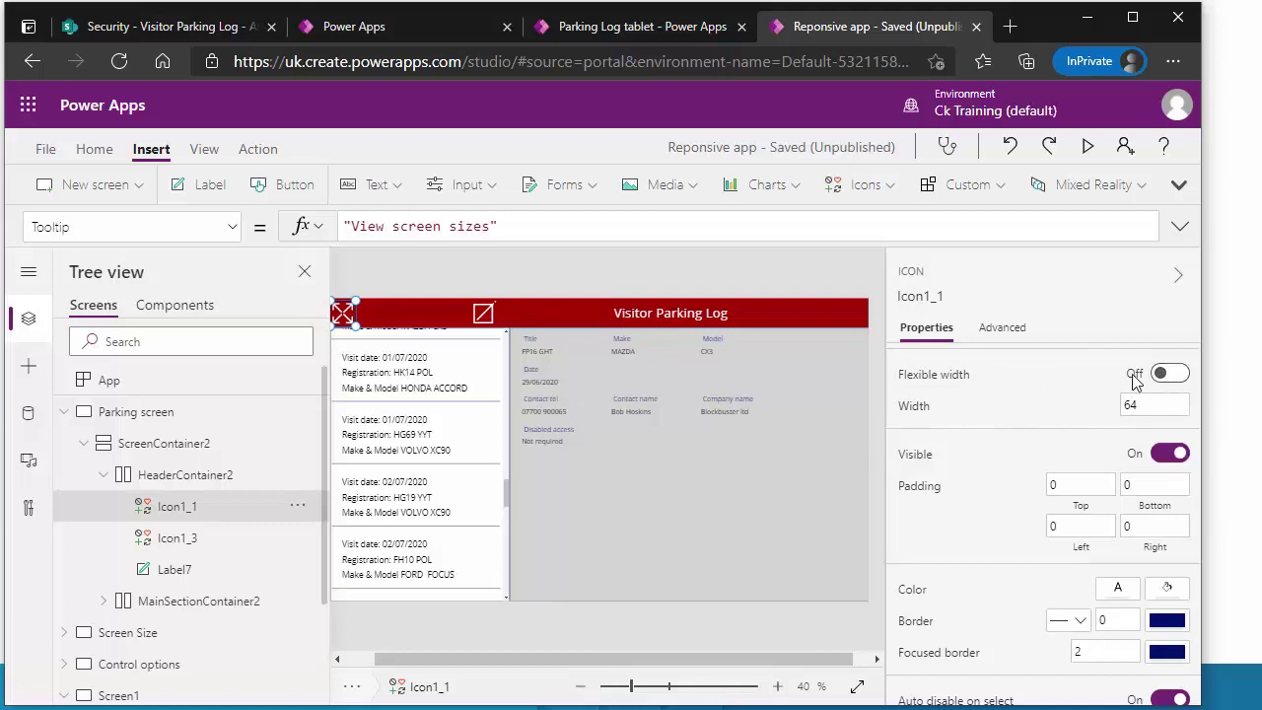
left_click(1165, 373)
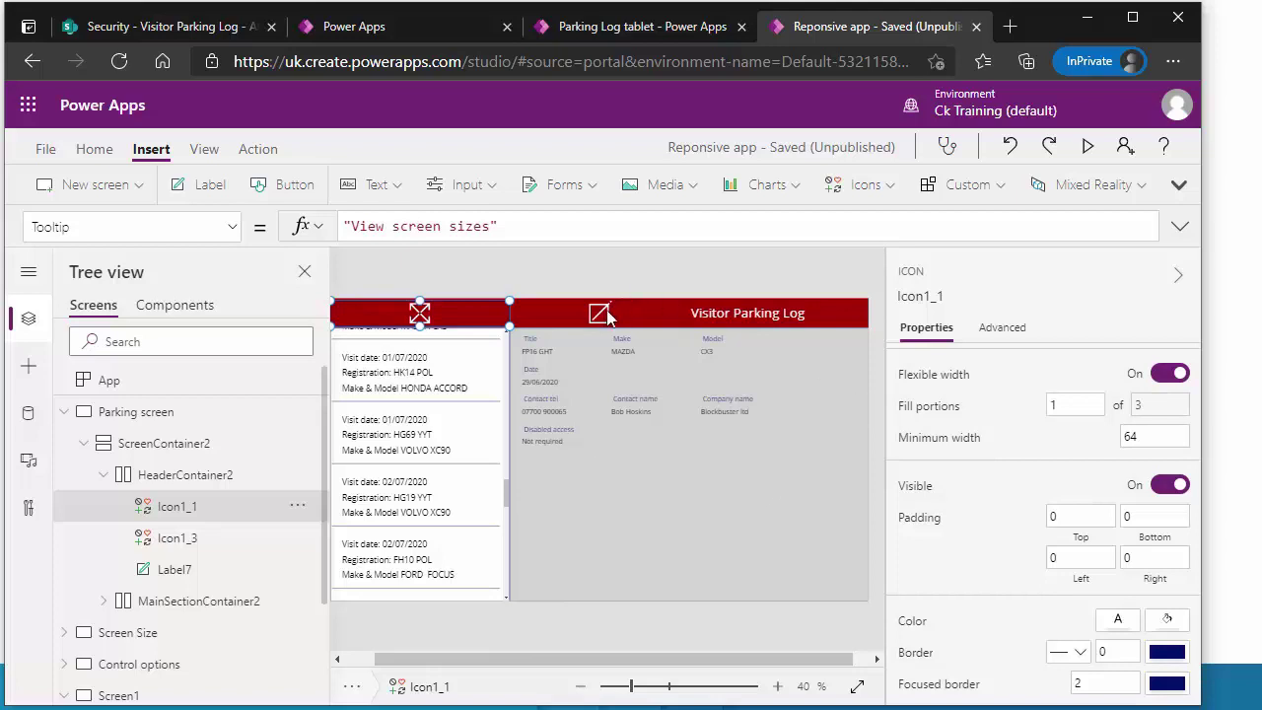
- Try fill portions of 4 and 10 for the Visitor Parking Log title label
left_click(706, 318)
scroll(1005, 581, "down", 2)
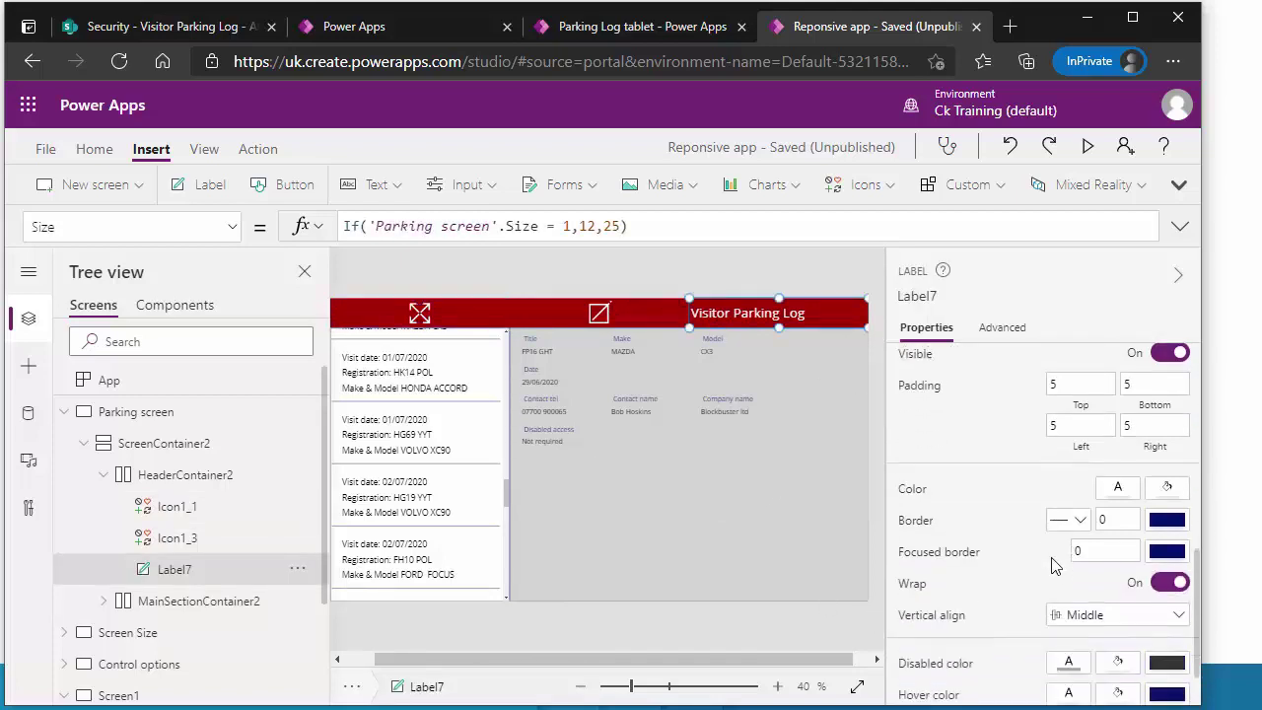
scroll(1084, 502, "up", 1)
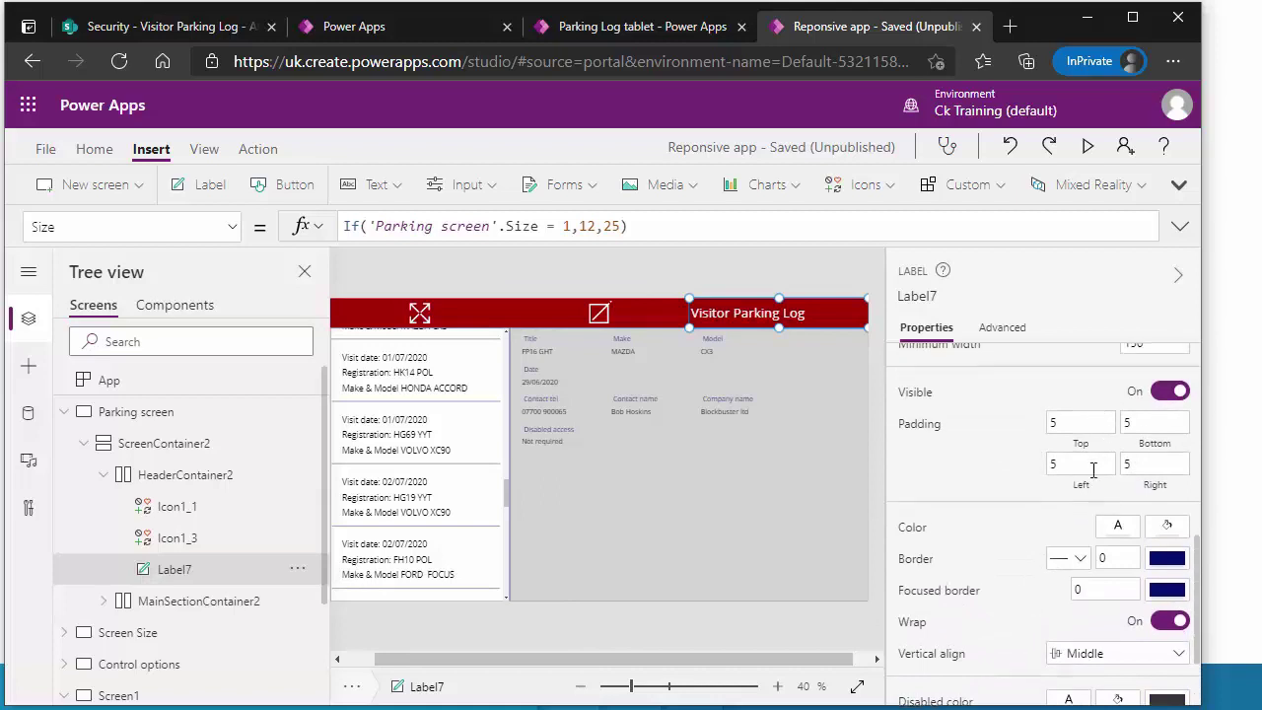
scroll(1099, 433, "up", 1)
scroll(1087, 451, "up", 1)
left_click(1068, 416)
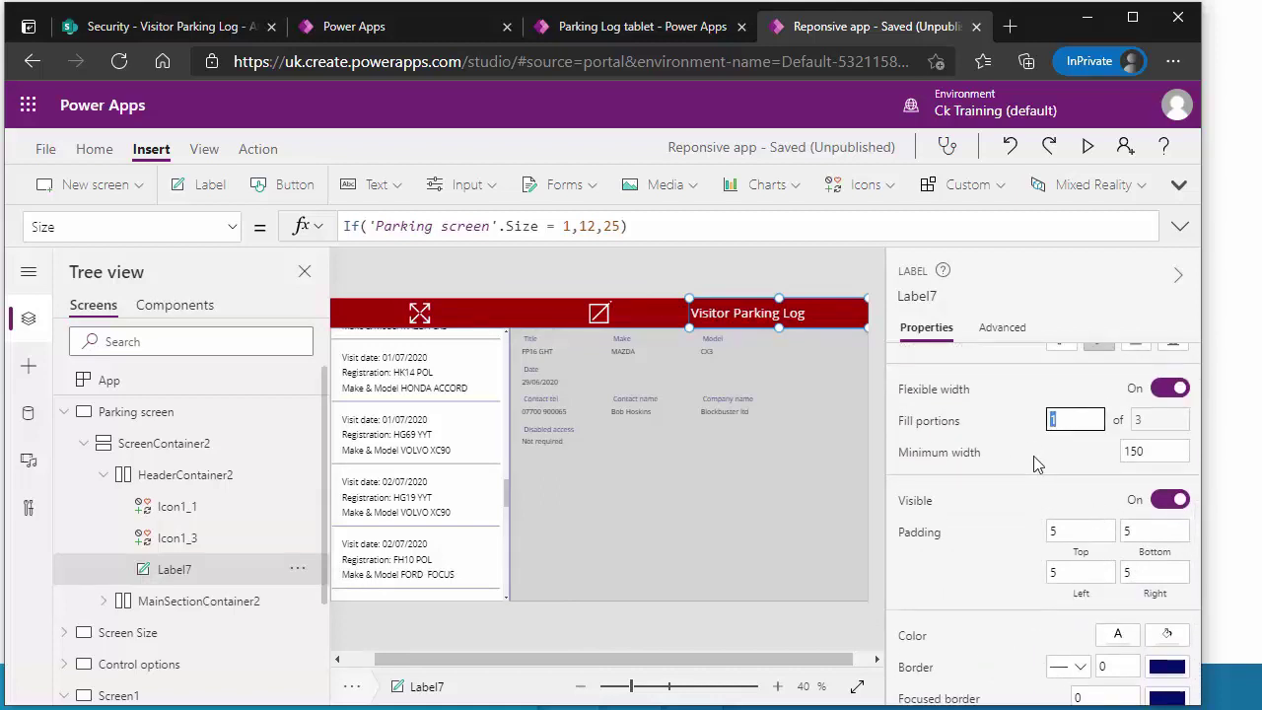
type("4")
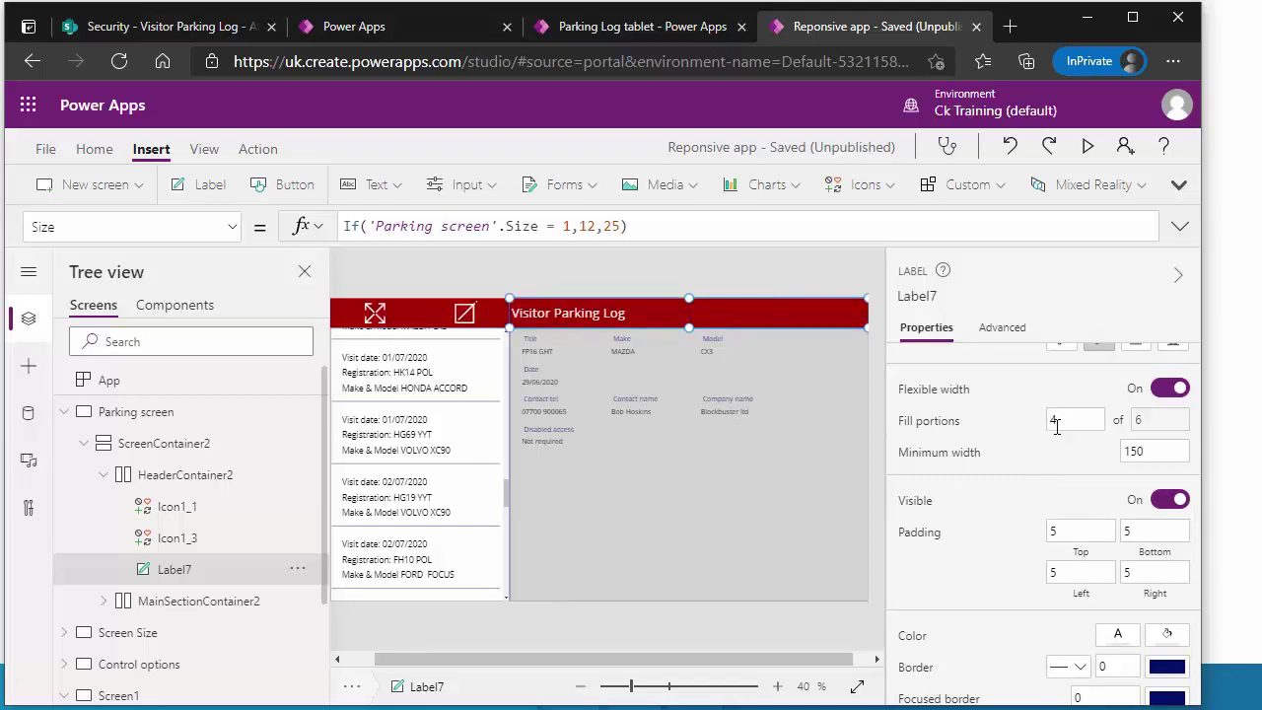
left_click(1051, 420)
type("10")
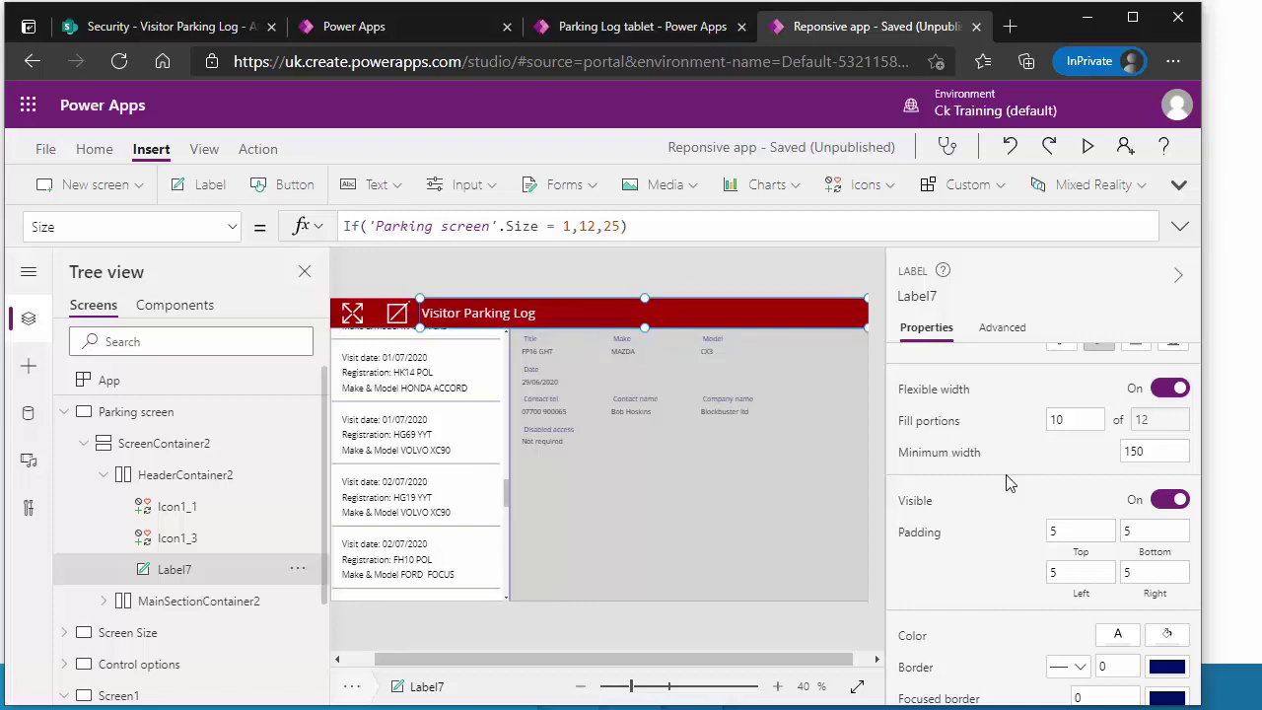
- Set the title label's fill portions back to 1 and turn off flexible width for both header icons
left_click(1084, 421)
type("1")
left_click(424, 313)
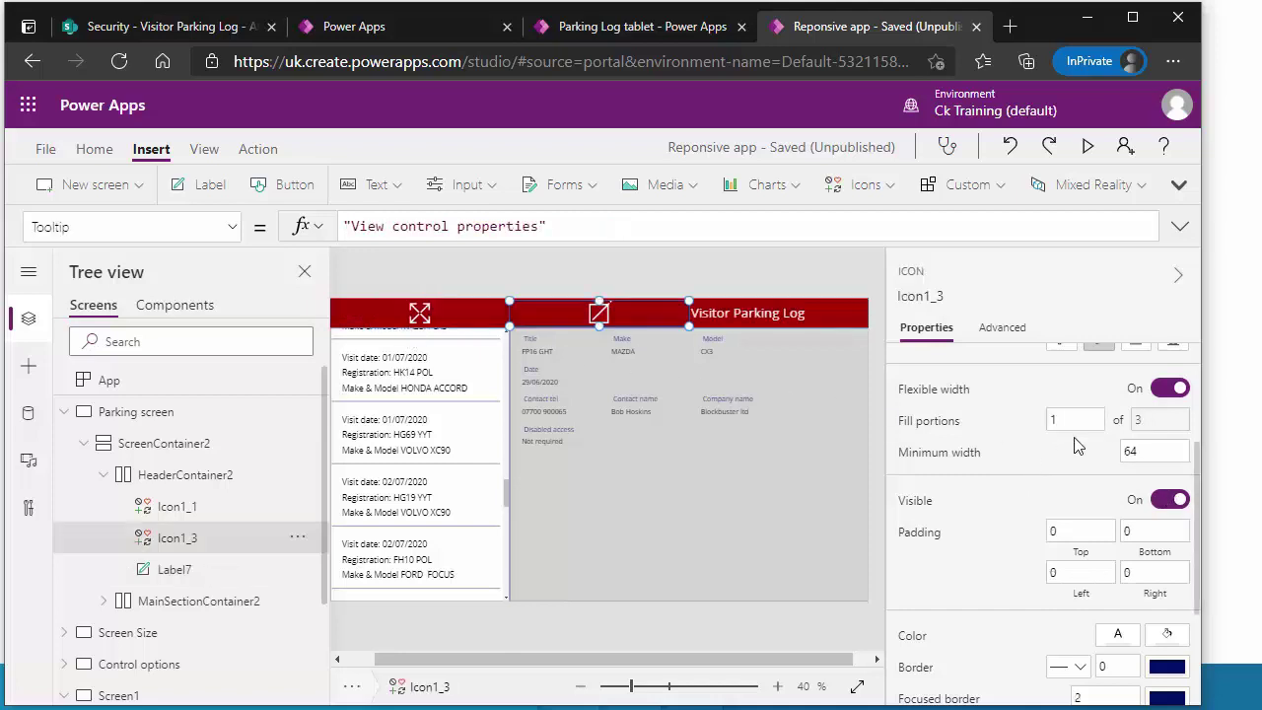
left_click(1170, 388)
left_click(433, 318)
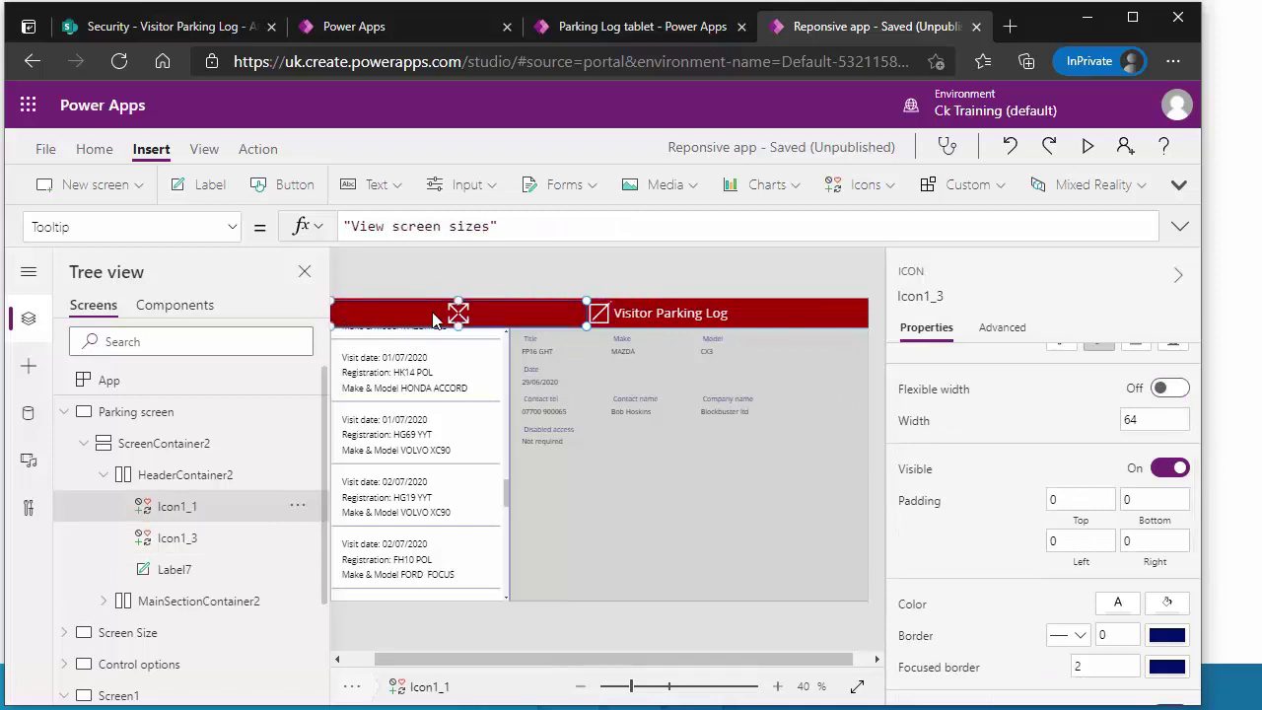
left_click(1169, 388)
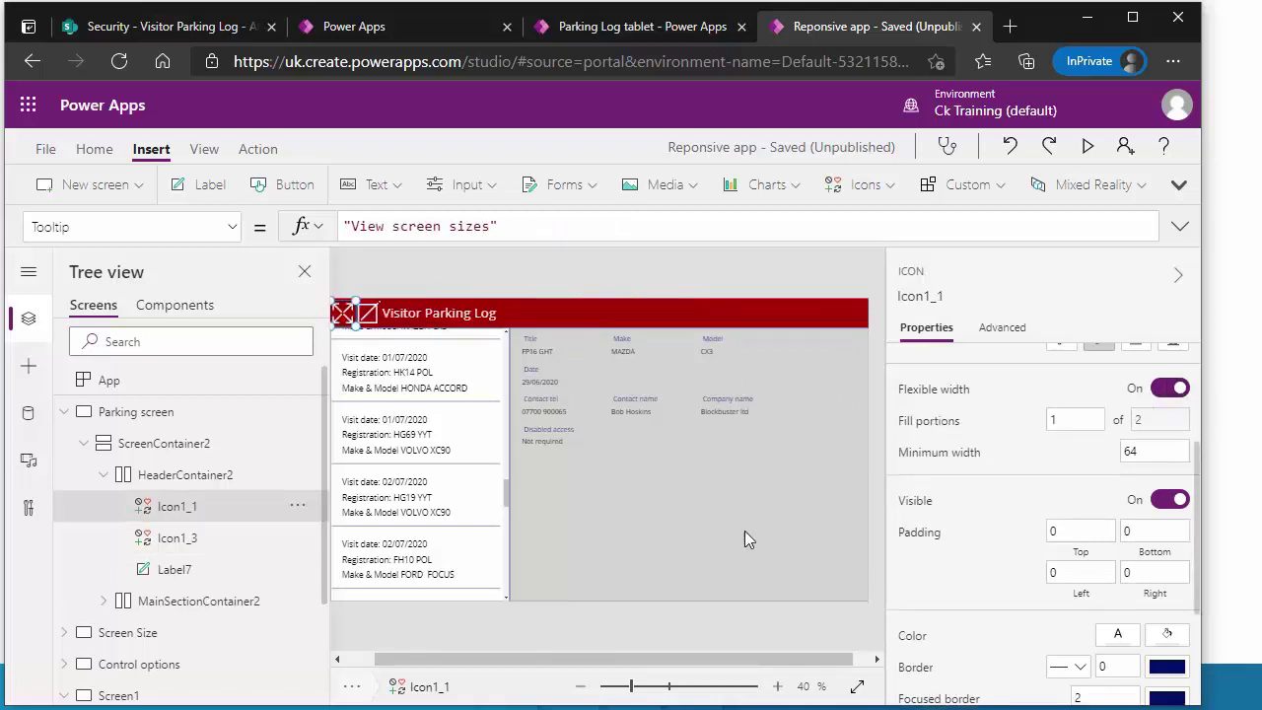
- Collapse HeaderContainer2 and examine the direction, alignment and wrap settings of MainSectionContainer2
left_click(575, 451)
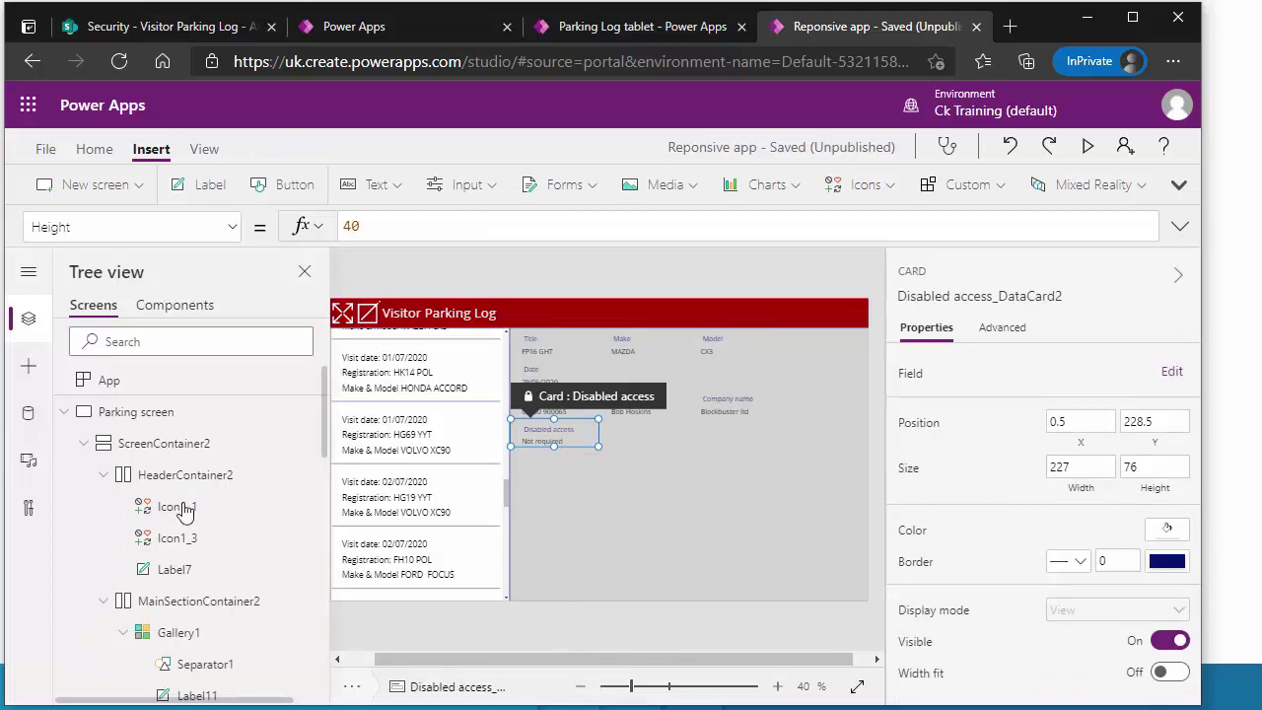
left_click(104, 474)
left_click(187, 509)
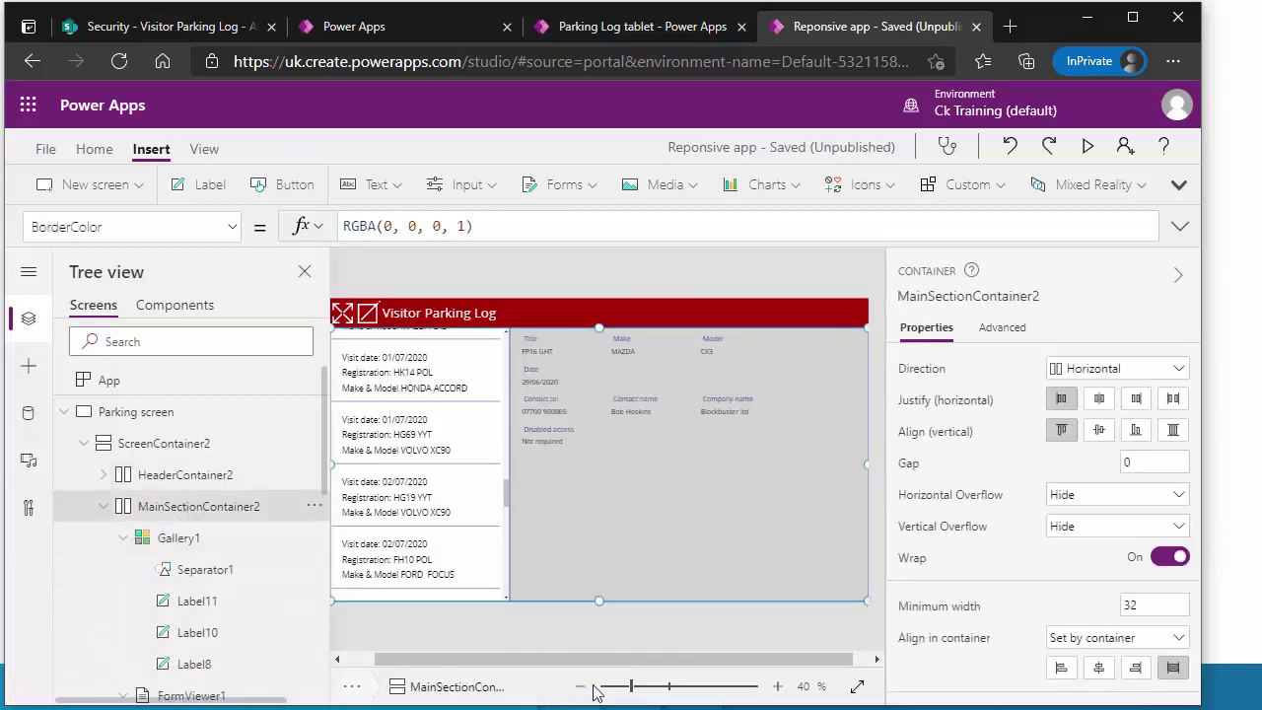
left_click(1178, 274)
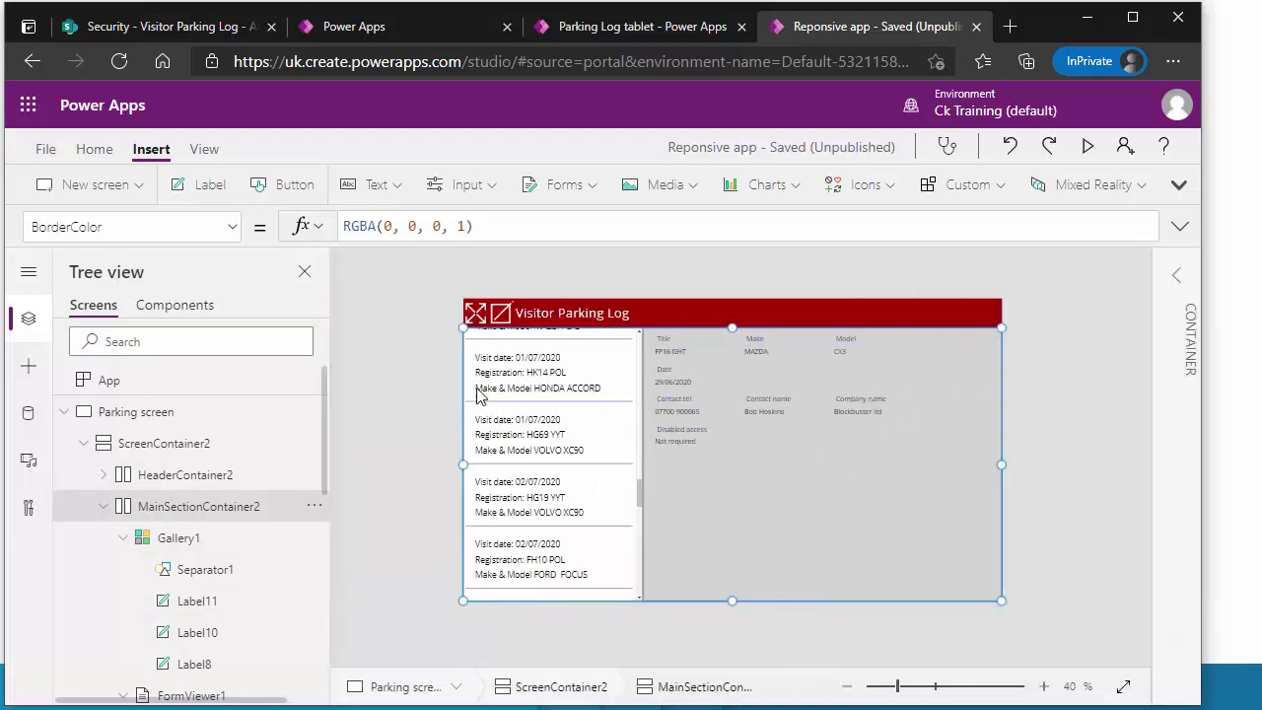
- Inspect Gallery1 and FormViewer1 inside MainSectionContainer2, and select the Honda Accord record in the gallery to display its details
left_click(123, 537)
scroll(131, 569, "down", 1)
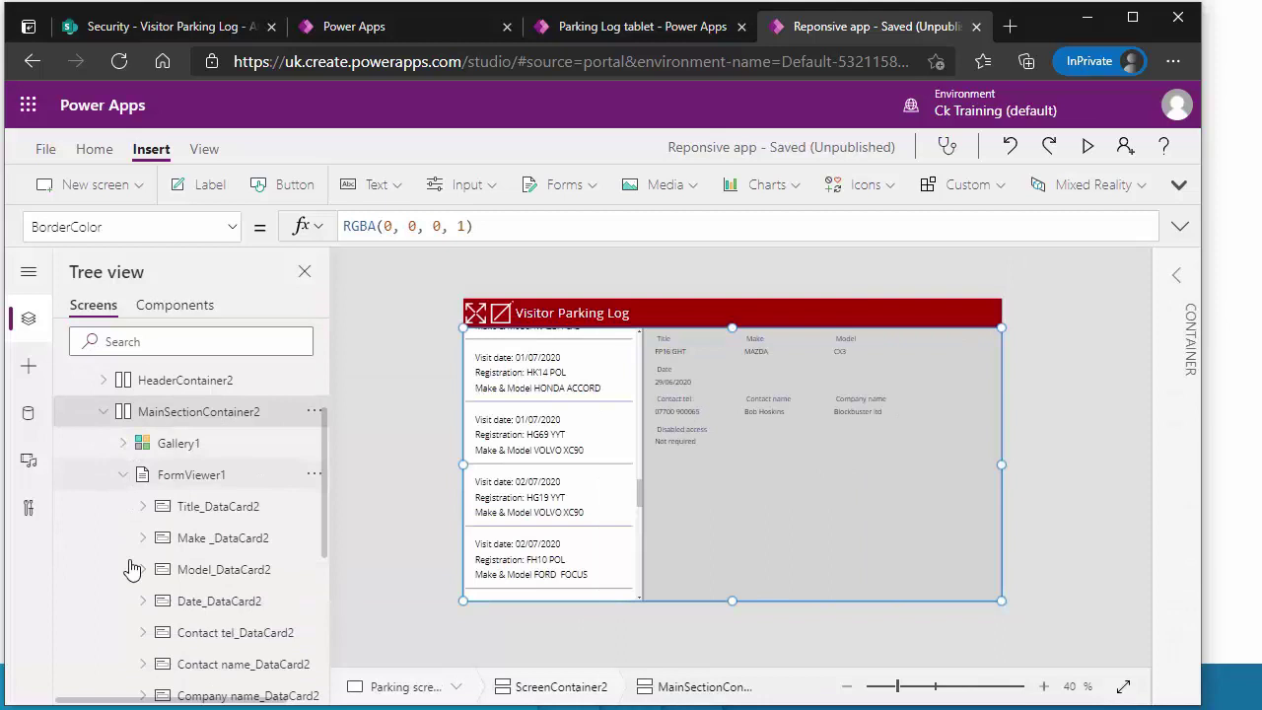
left_click(123, 474)
left_click(148, 436)
left_click(225, 469)
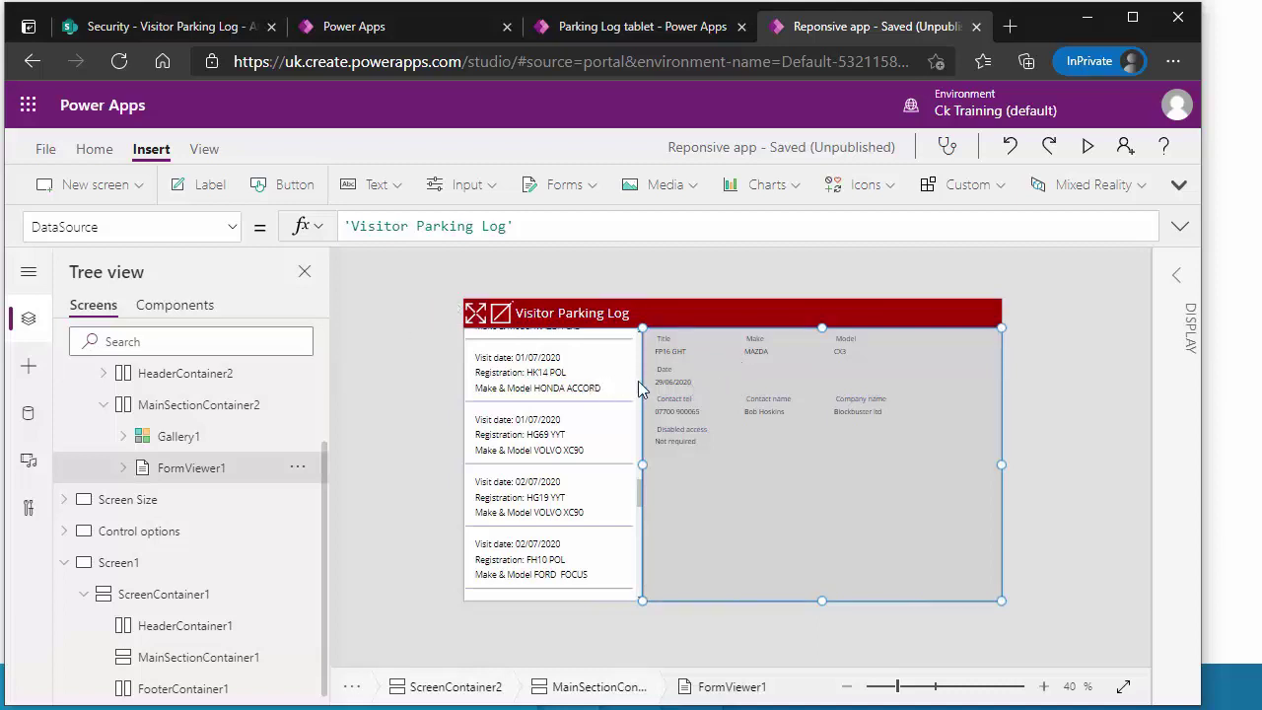
left_click(524, 388, "alt")
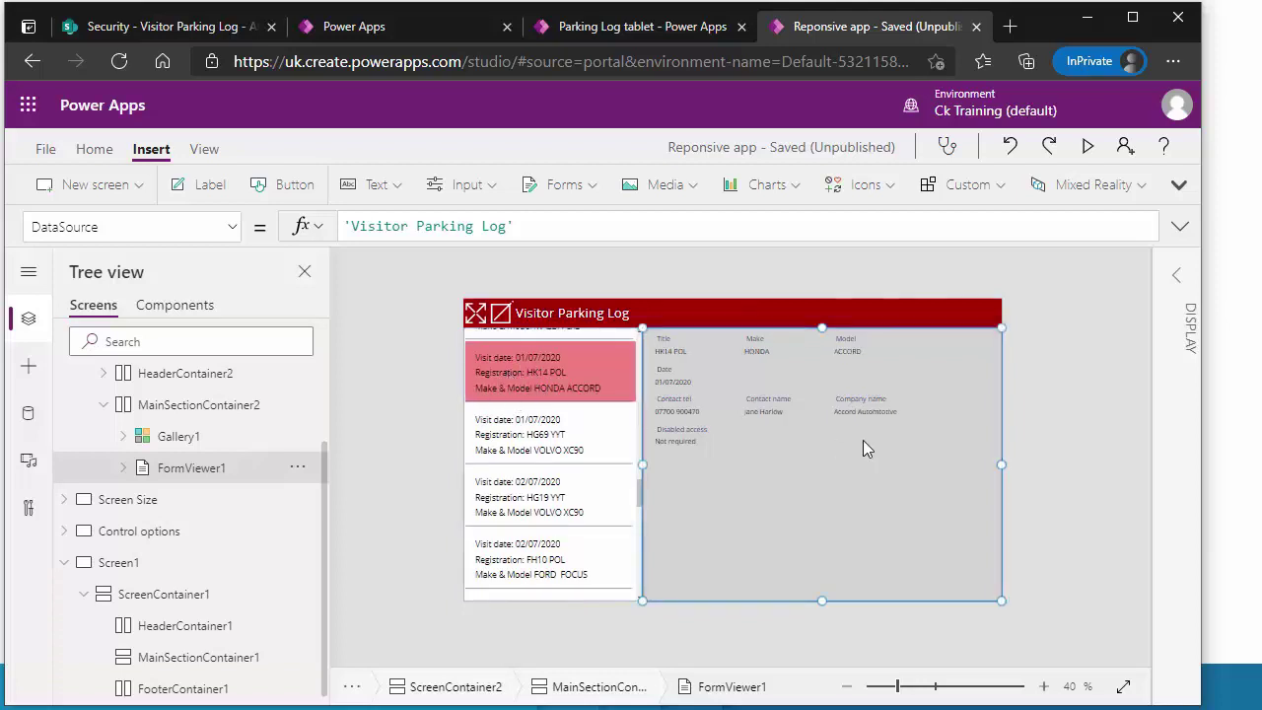
- Select the Volvo XC90 record of 02/07/2020 and the Mazda CX3 record in the gallery to display their details in the form
left_click(520, 513, "alt")
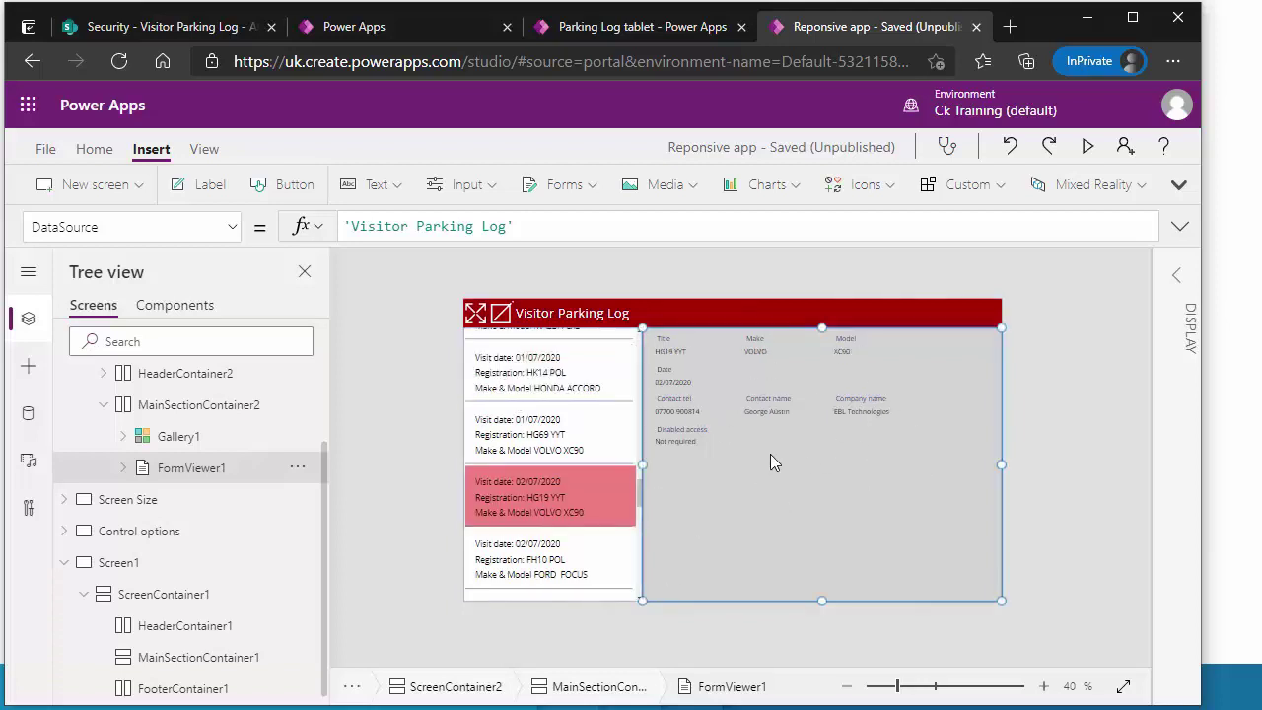
scroll(564, 555, "down", 3)
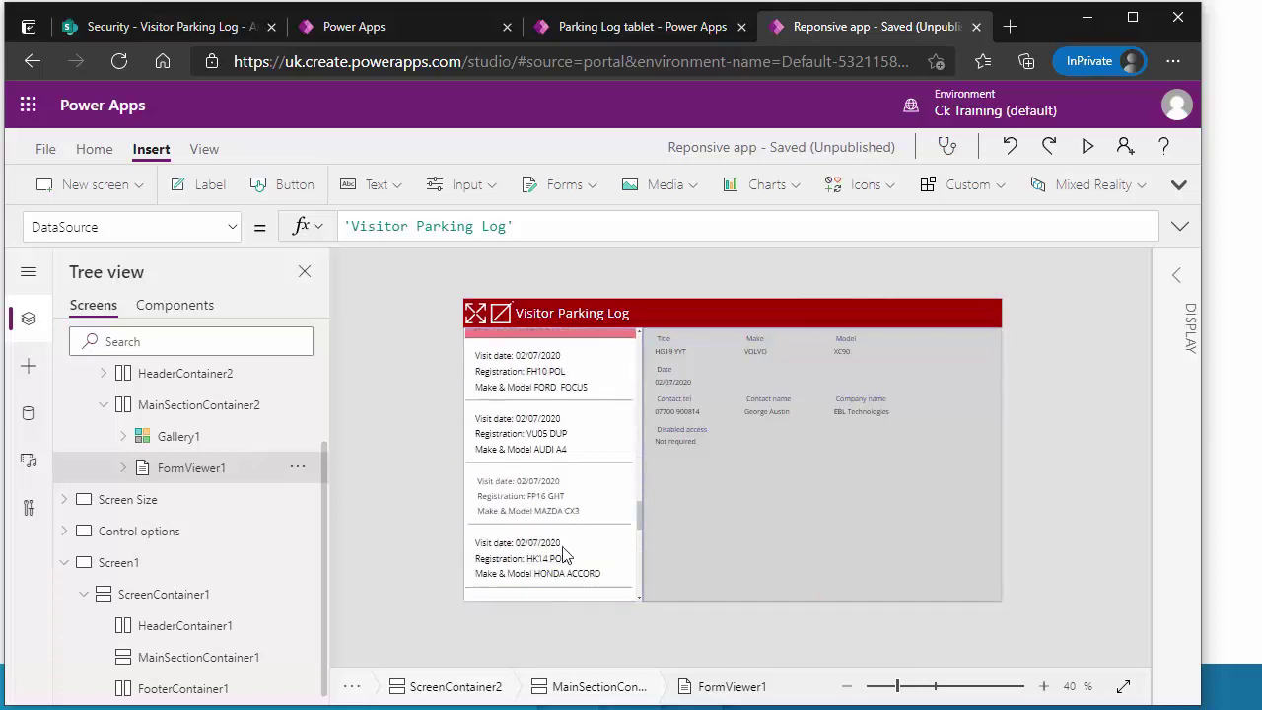
left_click(559, 504, "alt")
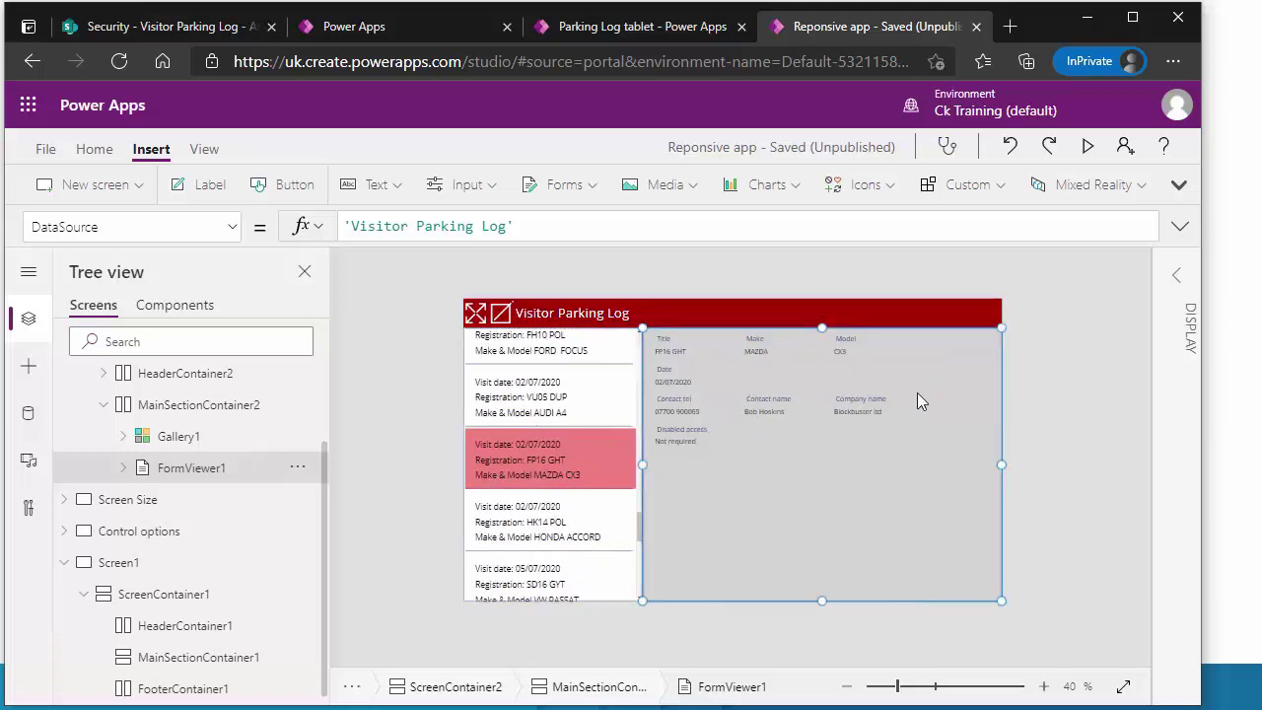
- Compare the areas that Gallery1 and FormViewer1 occupy inside MainSectionContainer2
left_click(176, 436)
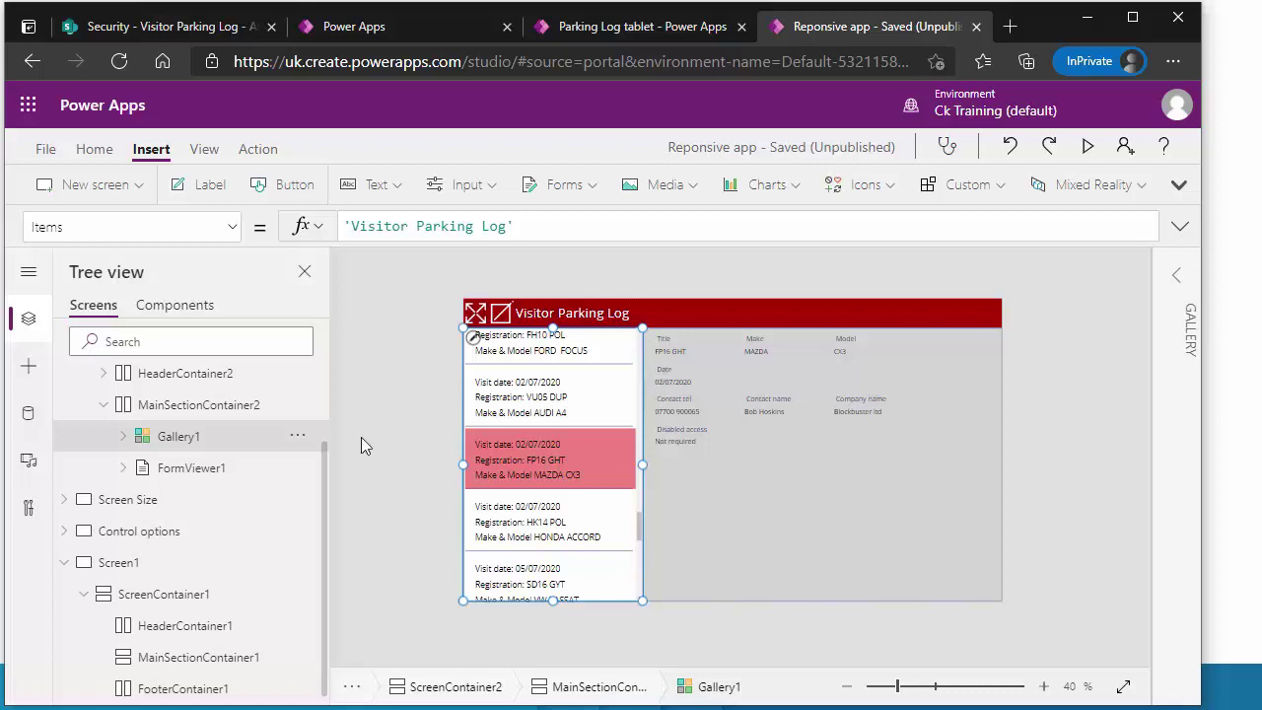
left_click(233, 419)
left_click(221, 449)
left_click(213, 476)
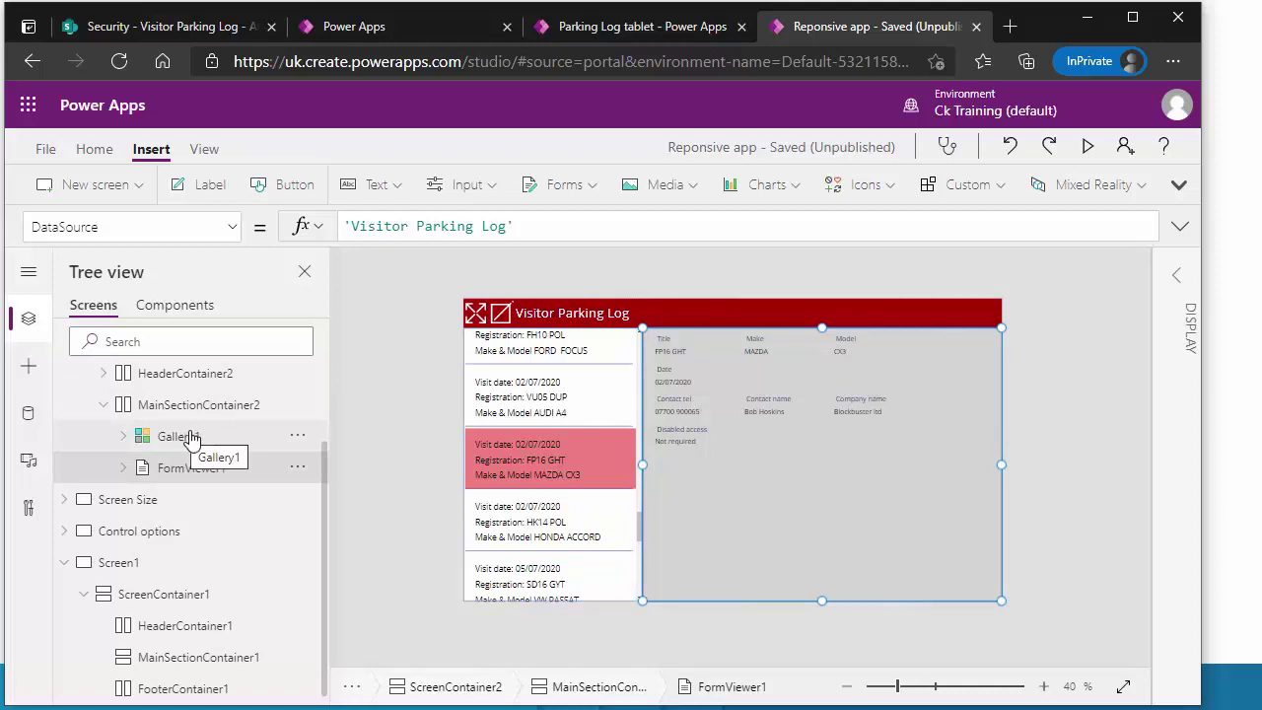
- Preview the Parking screen in a slightly narrower browser window and return to the editor
left_click(1088, 146)
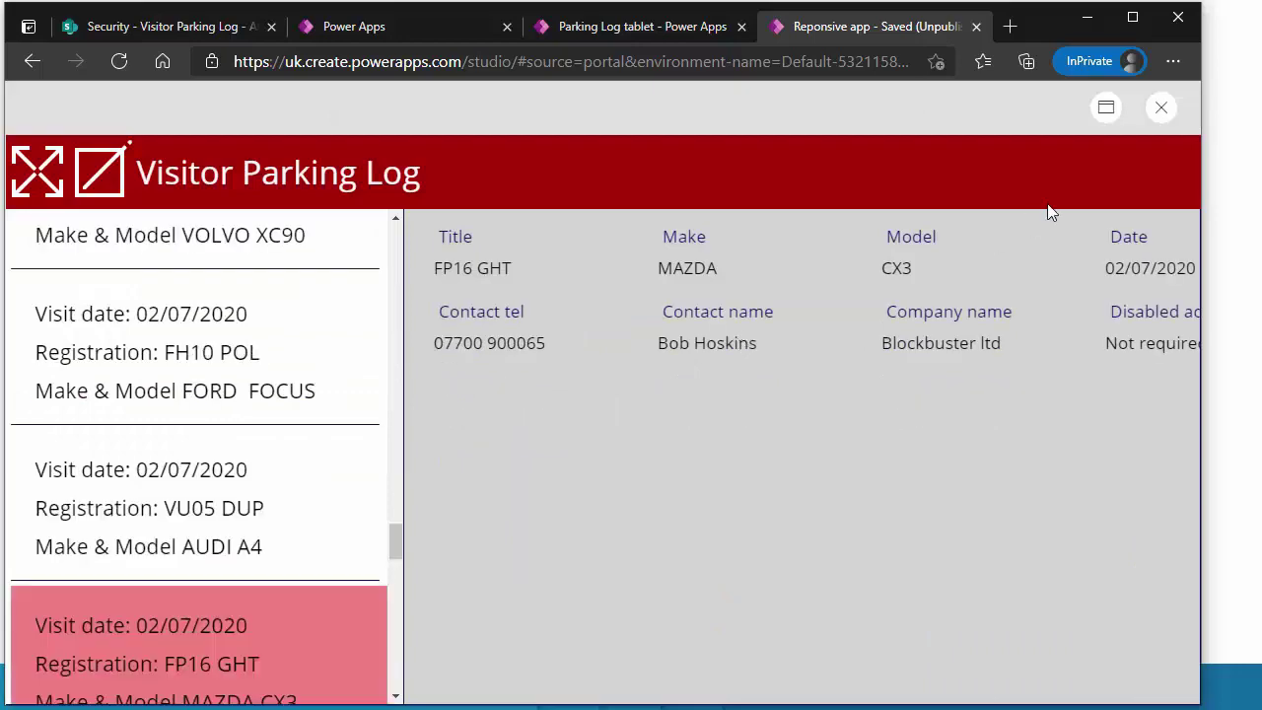
left_click_drag(1204, 201, 1154, 214)
left_click(1112, 110)
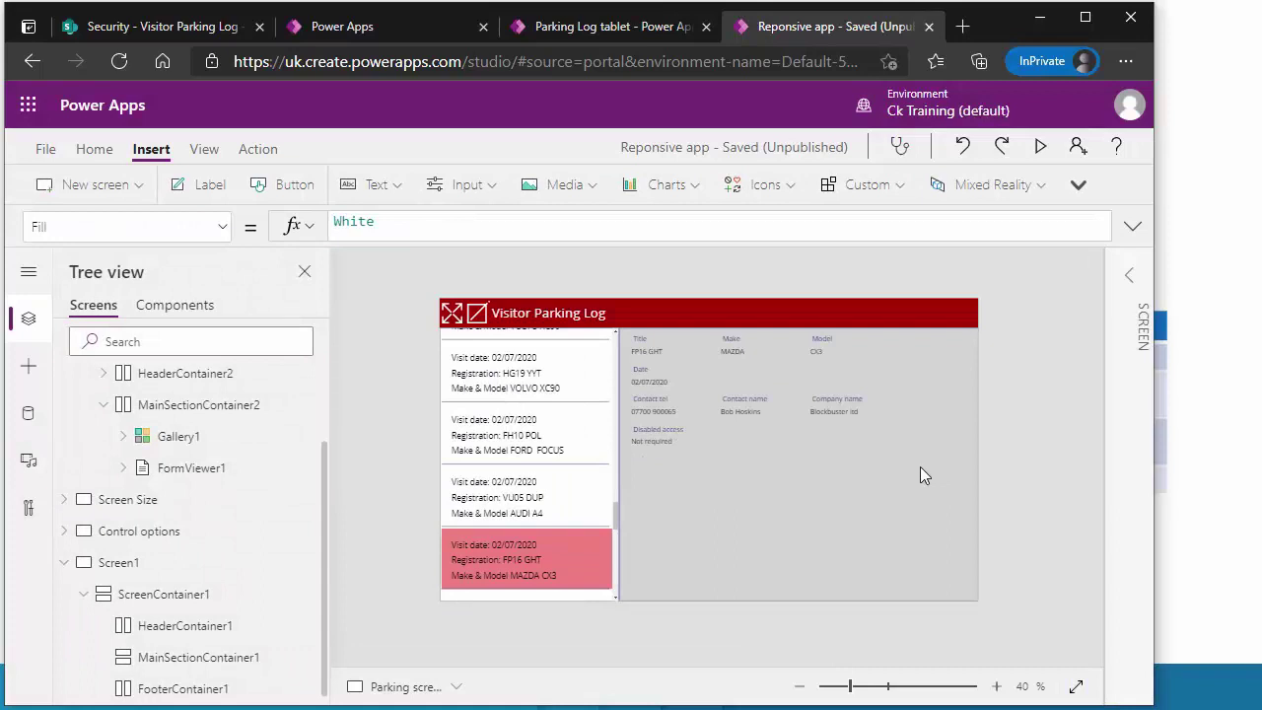
- Try the Horizontal layout for FormViewer1's fields and set the layout back to Vertical
left_click(173, 469)
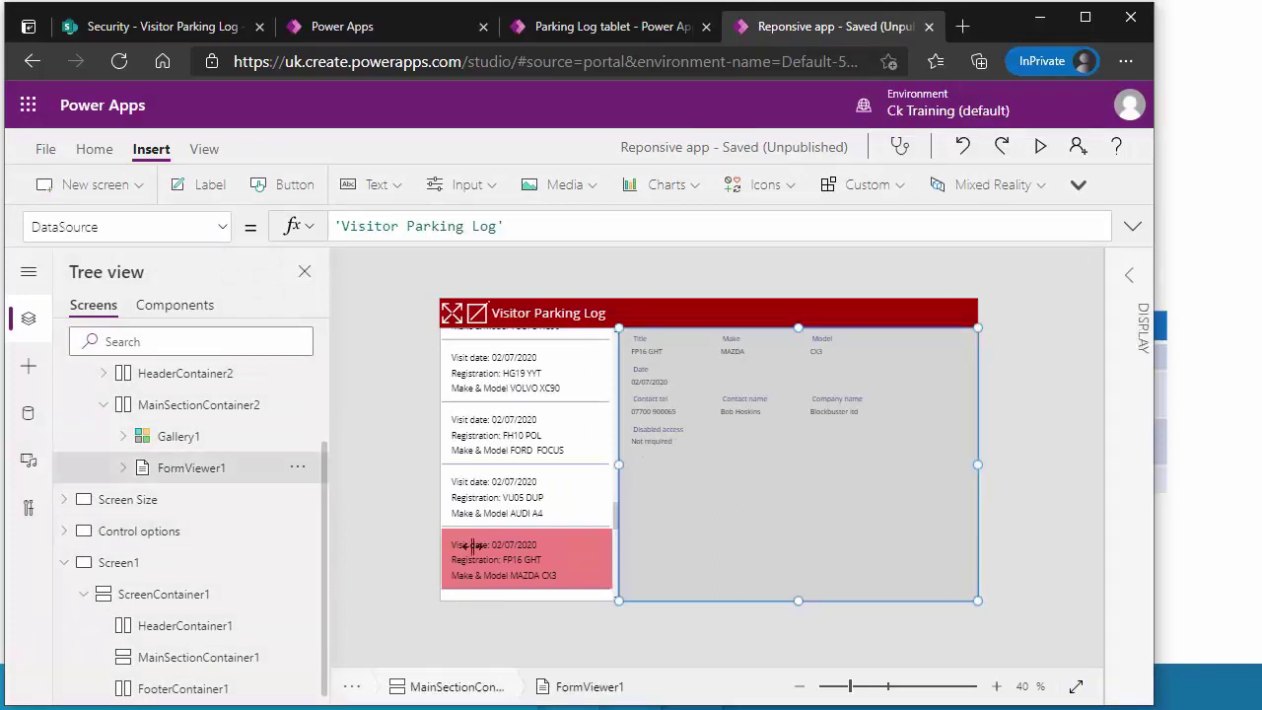
left_click(1124, 278)
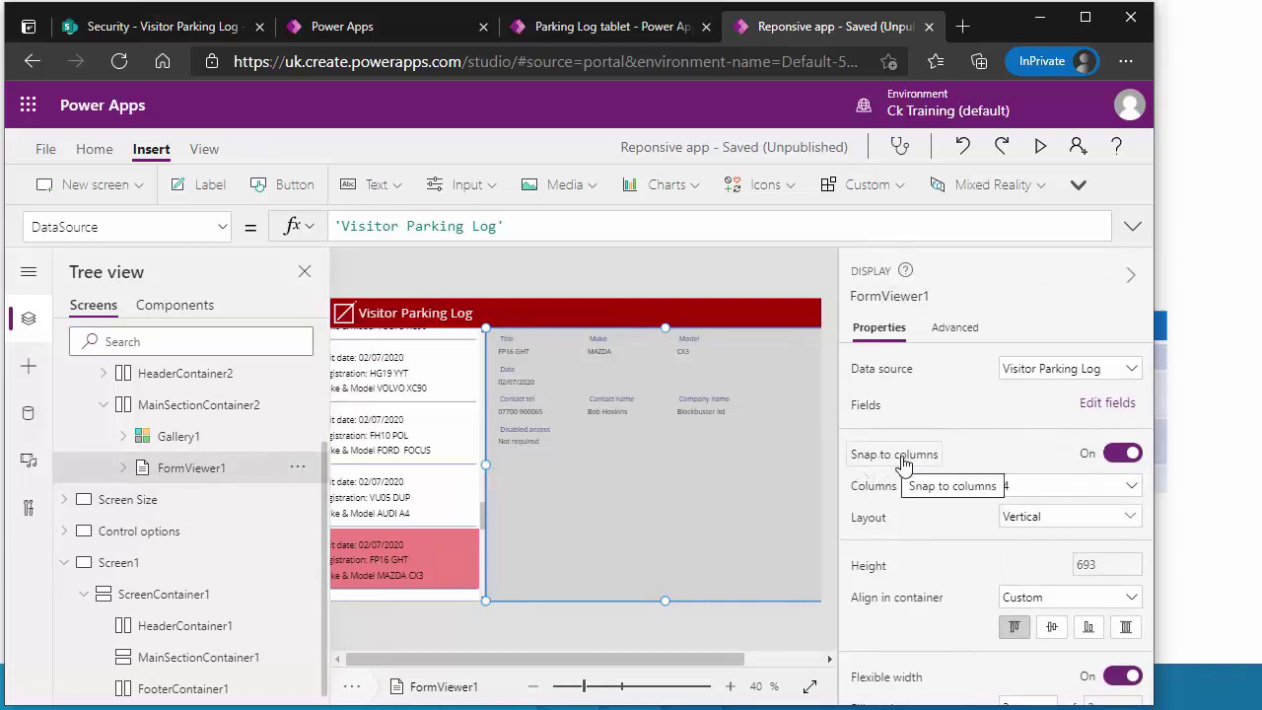
left_click(1013, 530)
left_click(1021, 598)
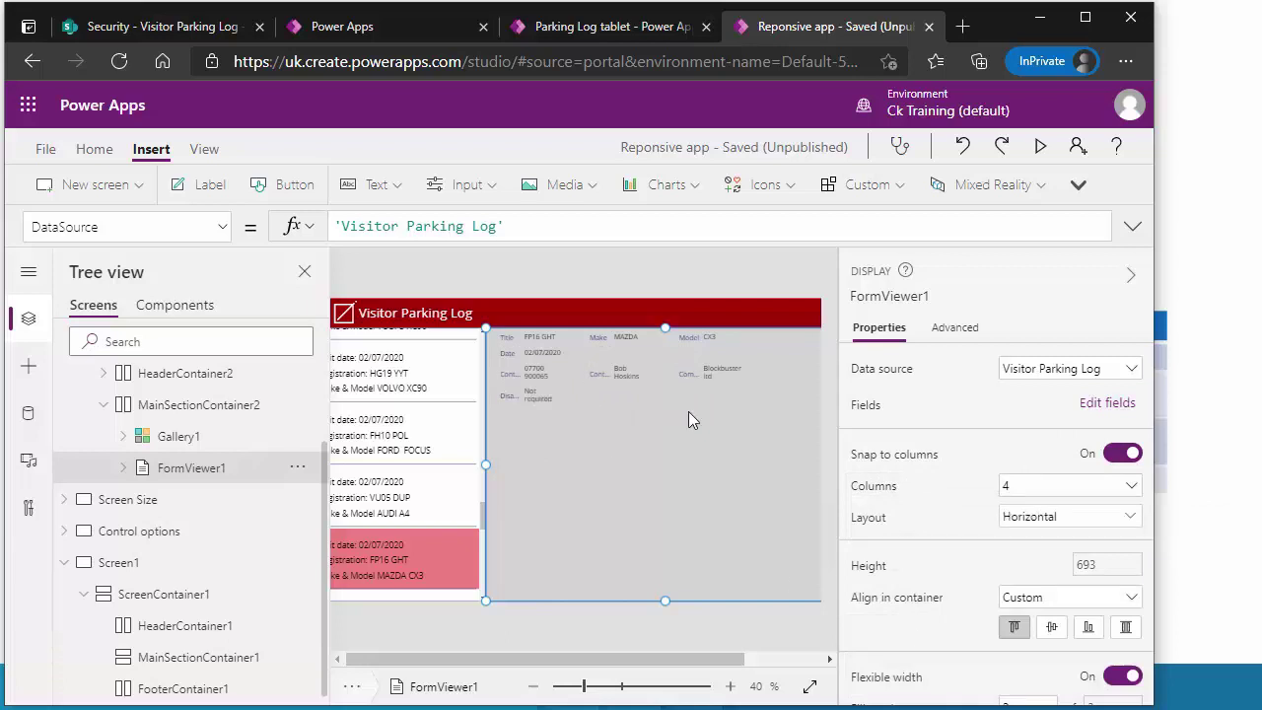
left_click(1049, 519)
left_click(932, 598)
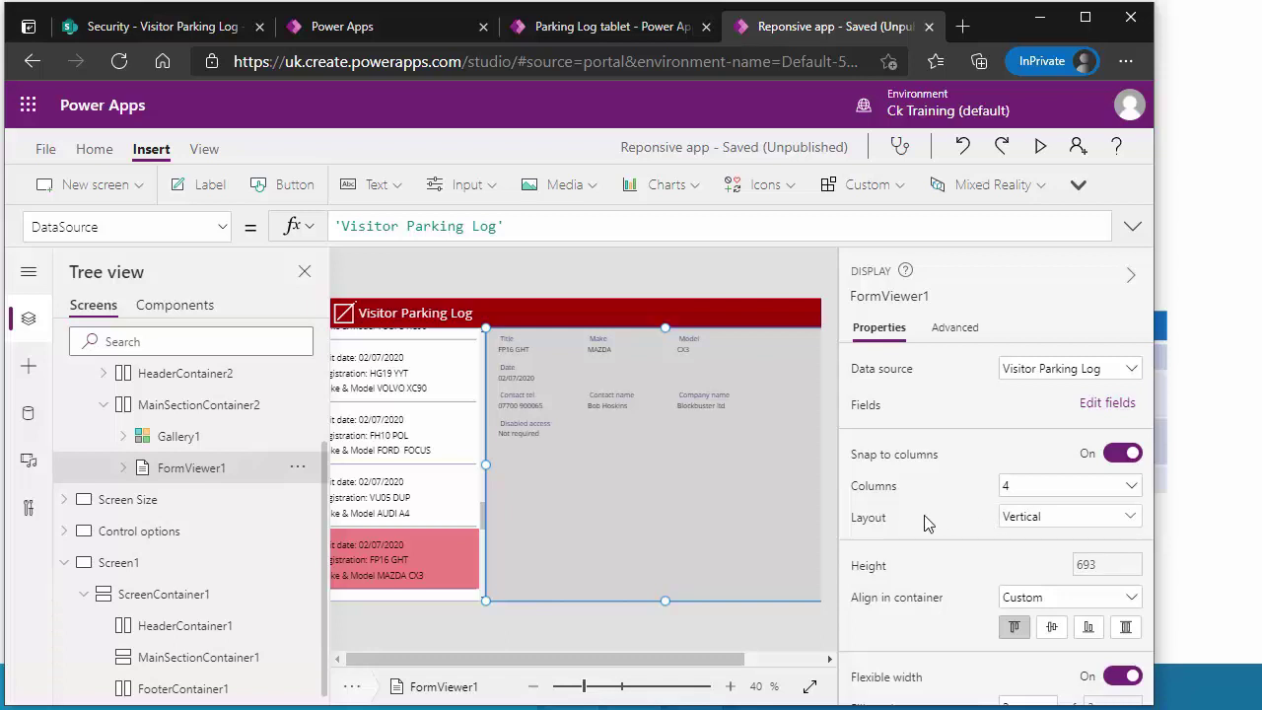
- Review the column count options of FormViewer1 and search its advanced properties for "column"
left_click_drag(735, 673, 815, 668)
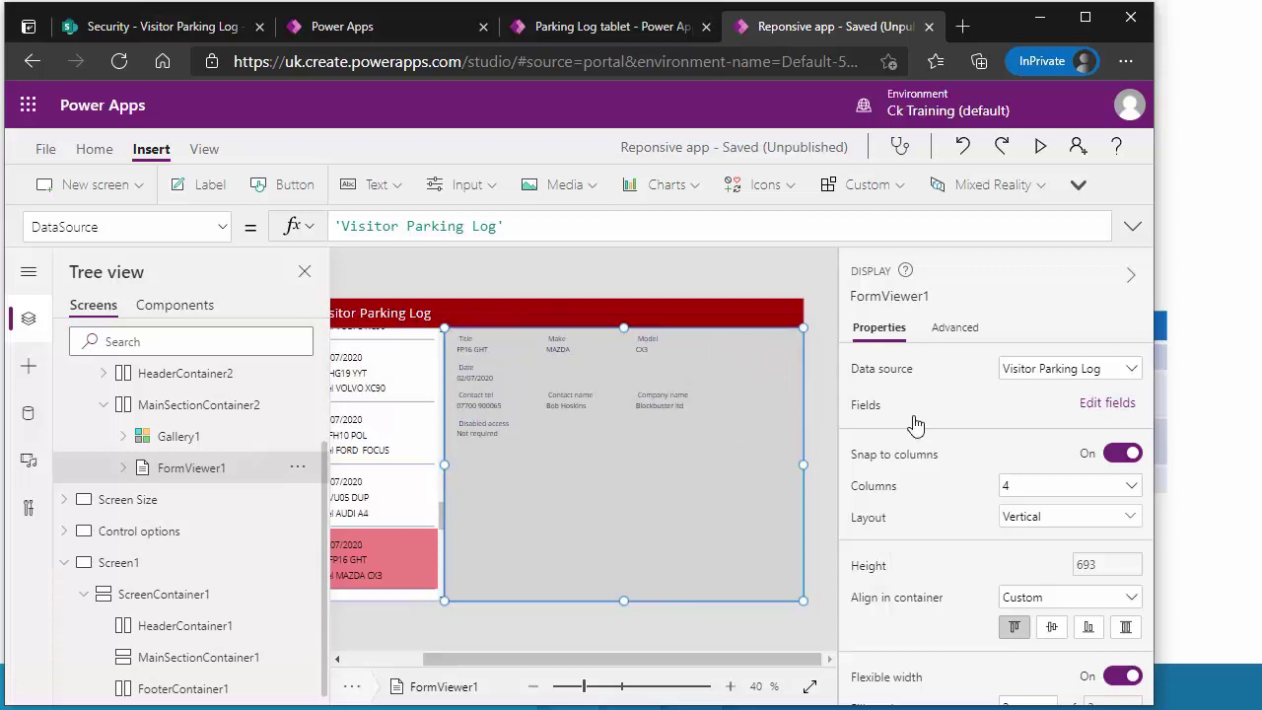
left_click(1025, 493)
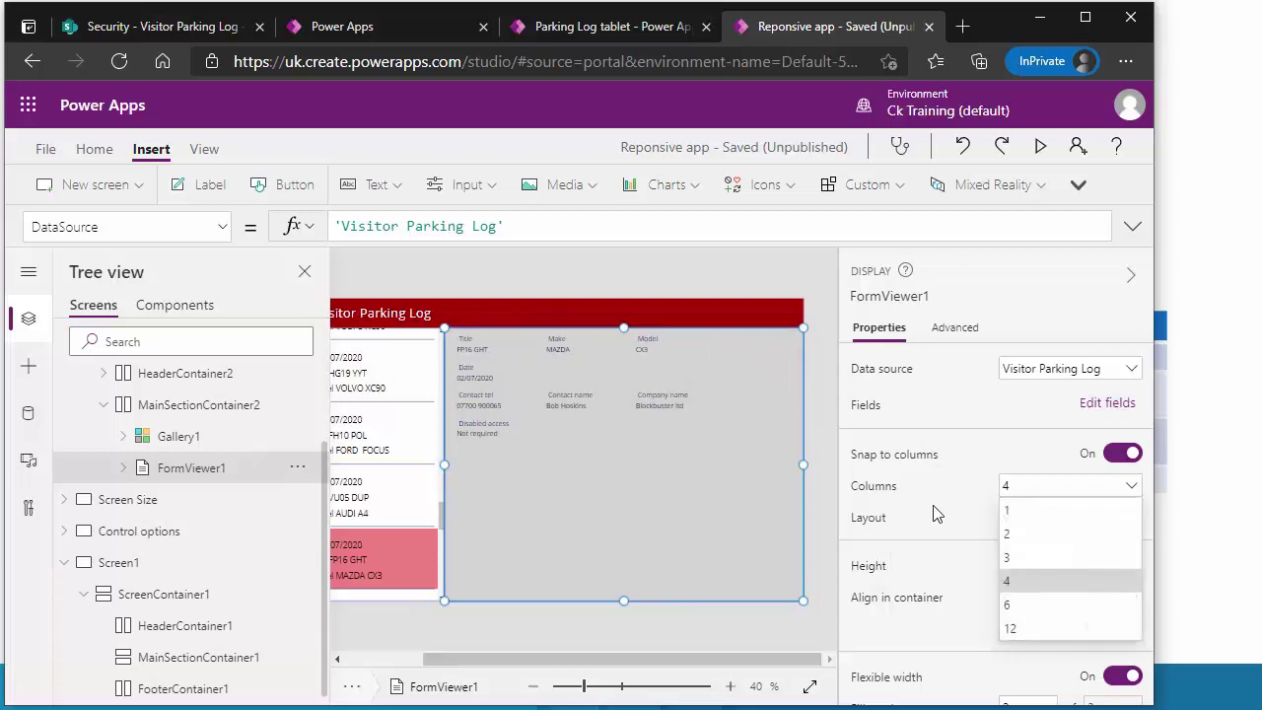
left_click(980, 519)
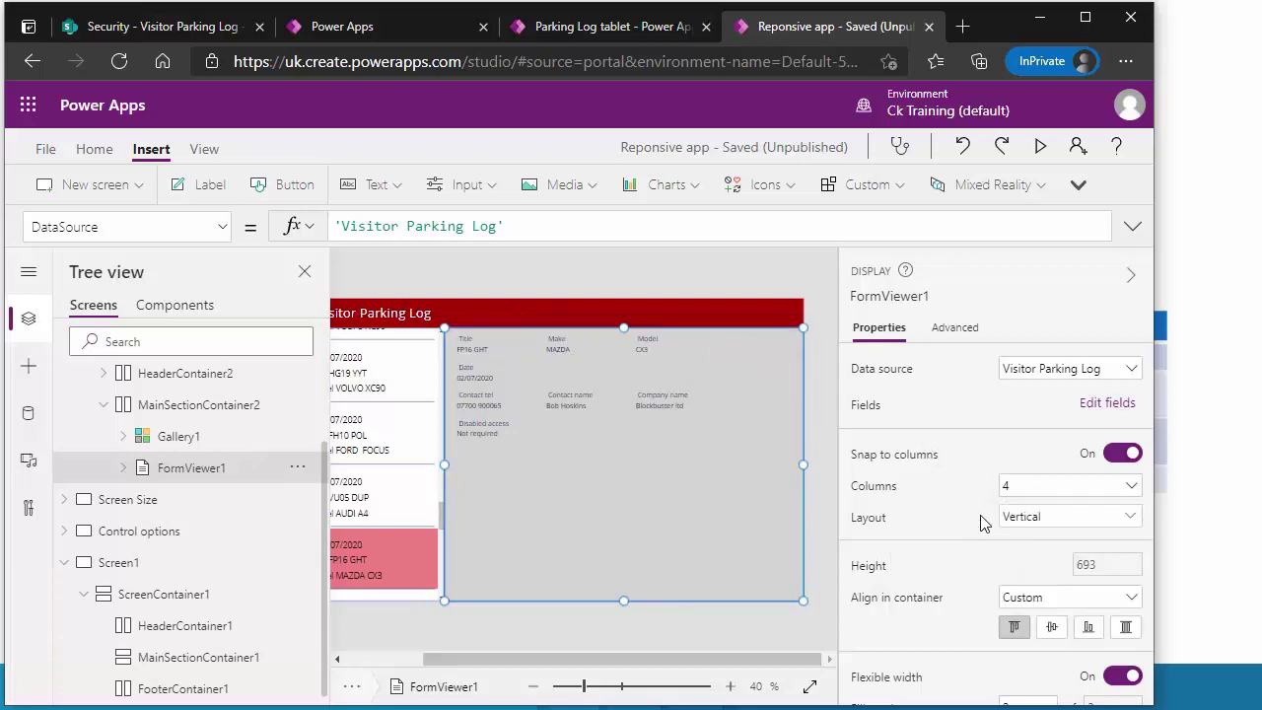
left_click(951, 330)
type("c")
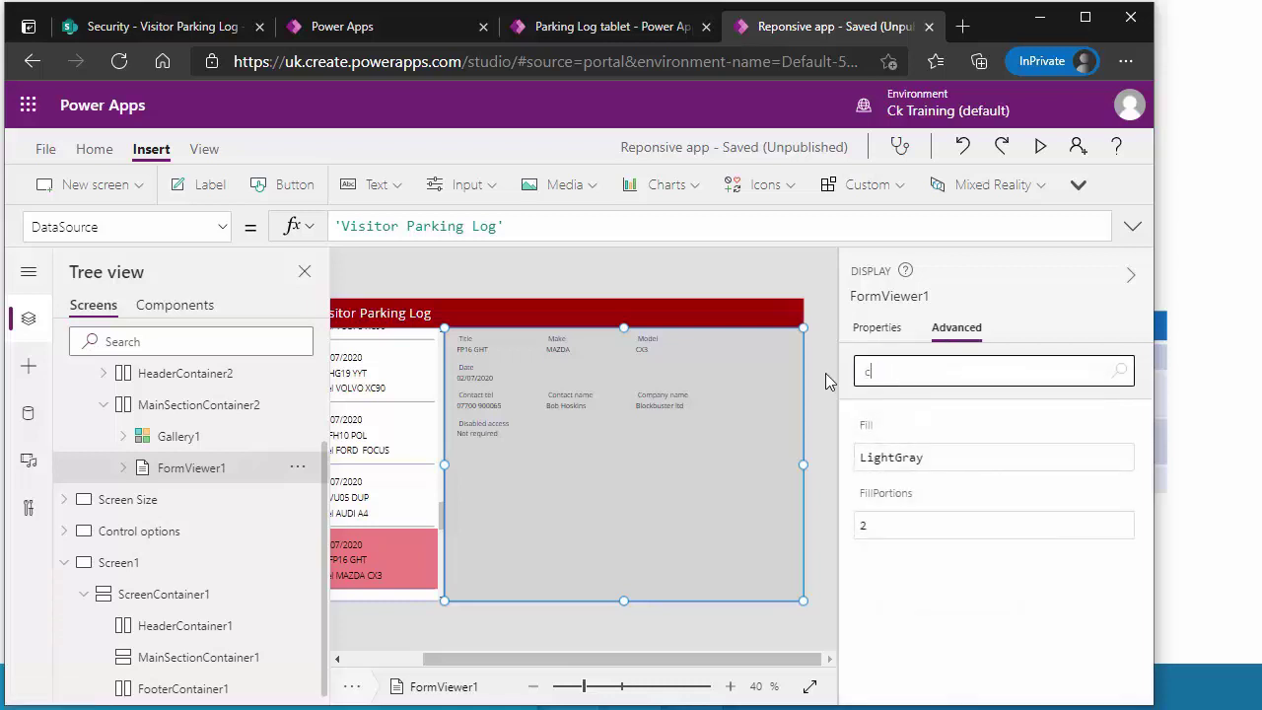
type("olumn")
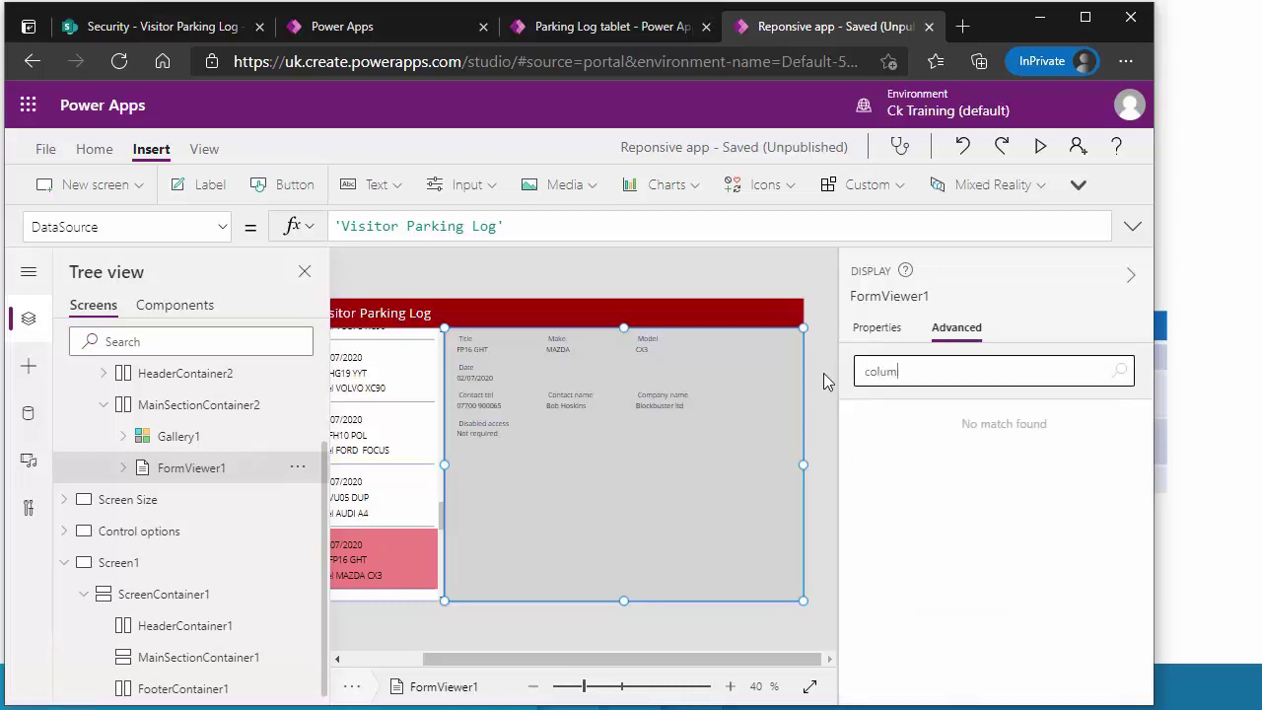
key("BackSpace")
key("BackSpace")
key("BackSpace")
key("BackSpace")
key("BackSpace")
key("BackSpace")
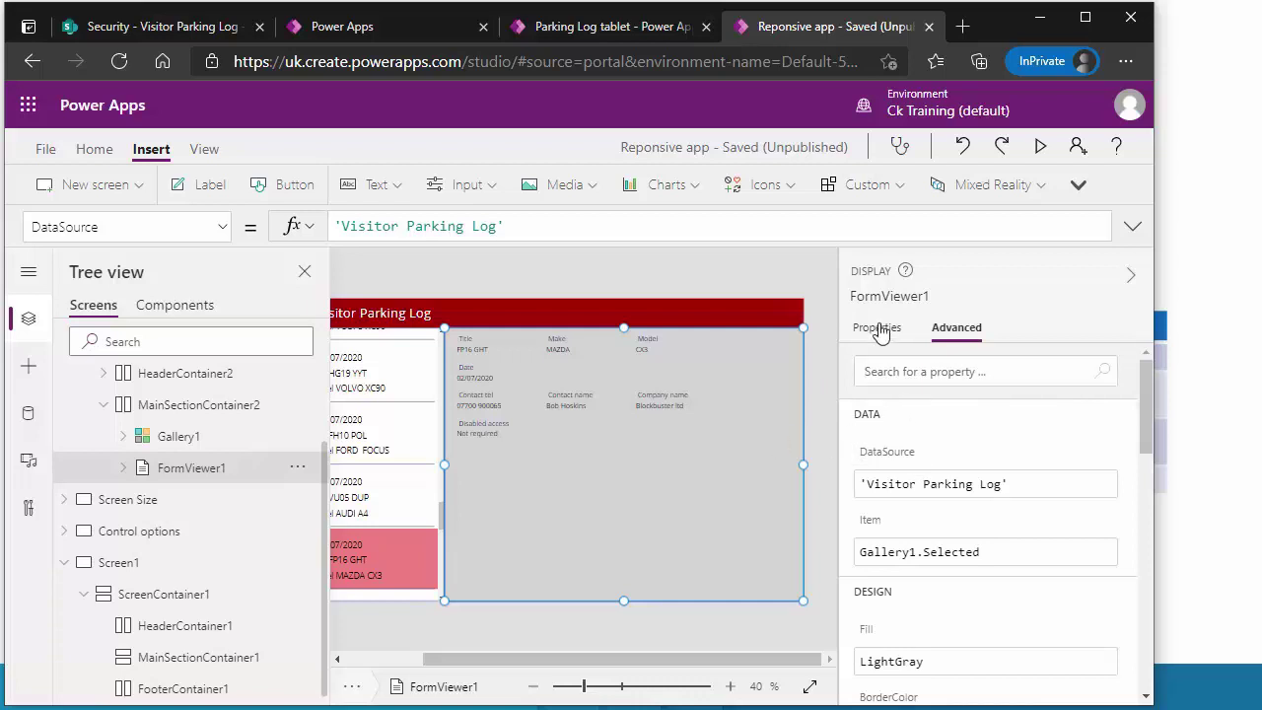
left_click(876, 327)
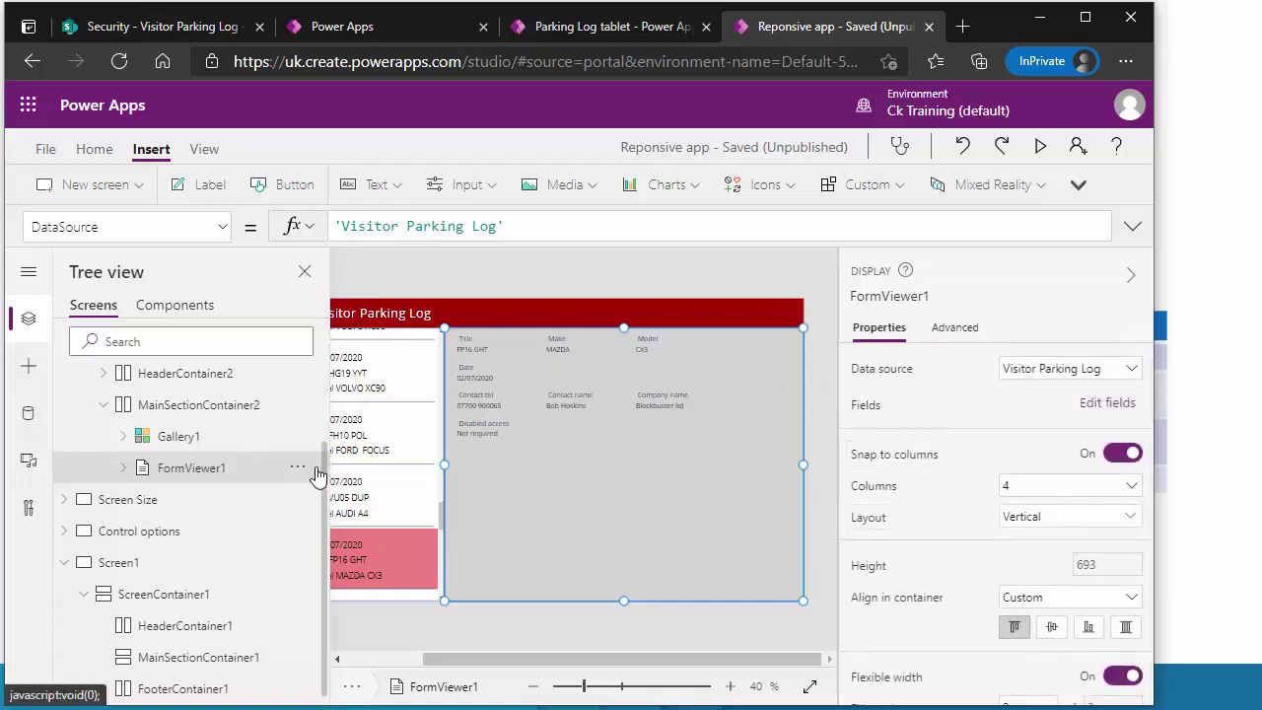
left_click_drag(430, 658, 345, 658)
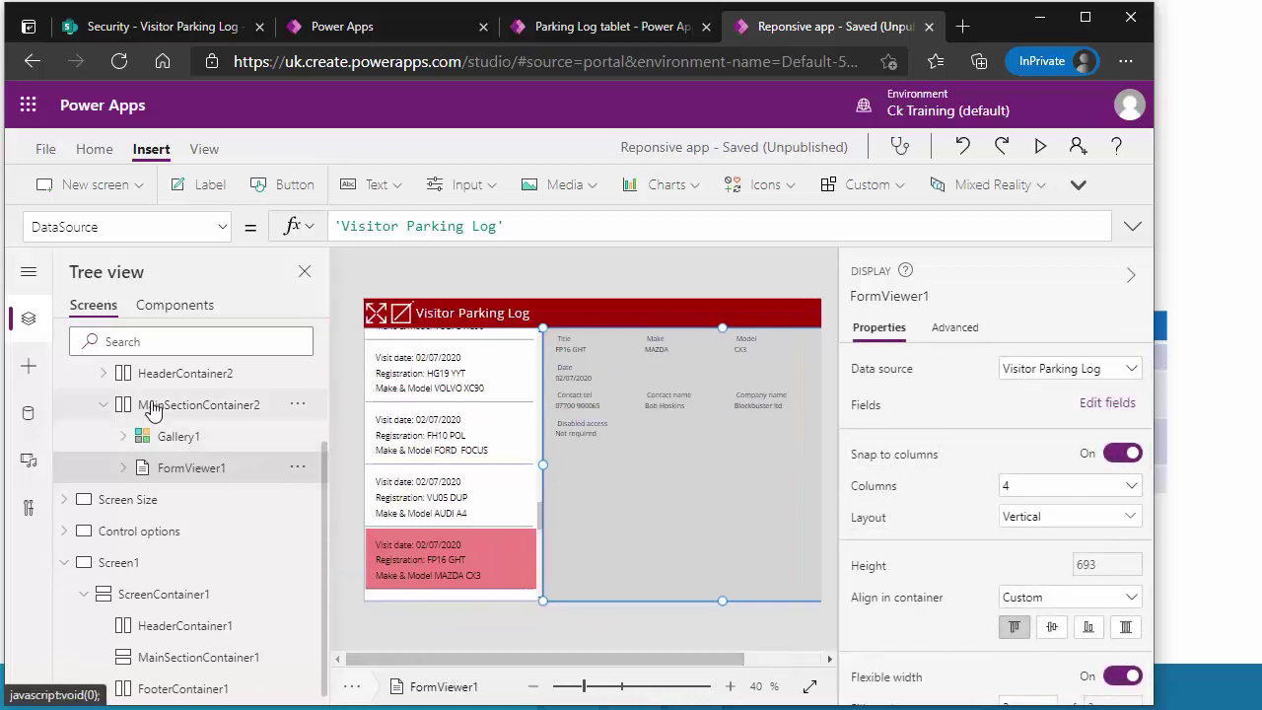
- Examine the horizontal justification and vertical alignment settings of MainSectionContainer2, using temporary arrows on the form and gallery
left_click(195, 412)
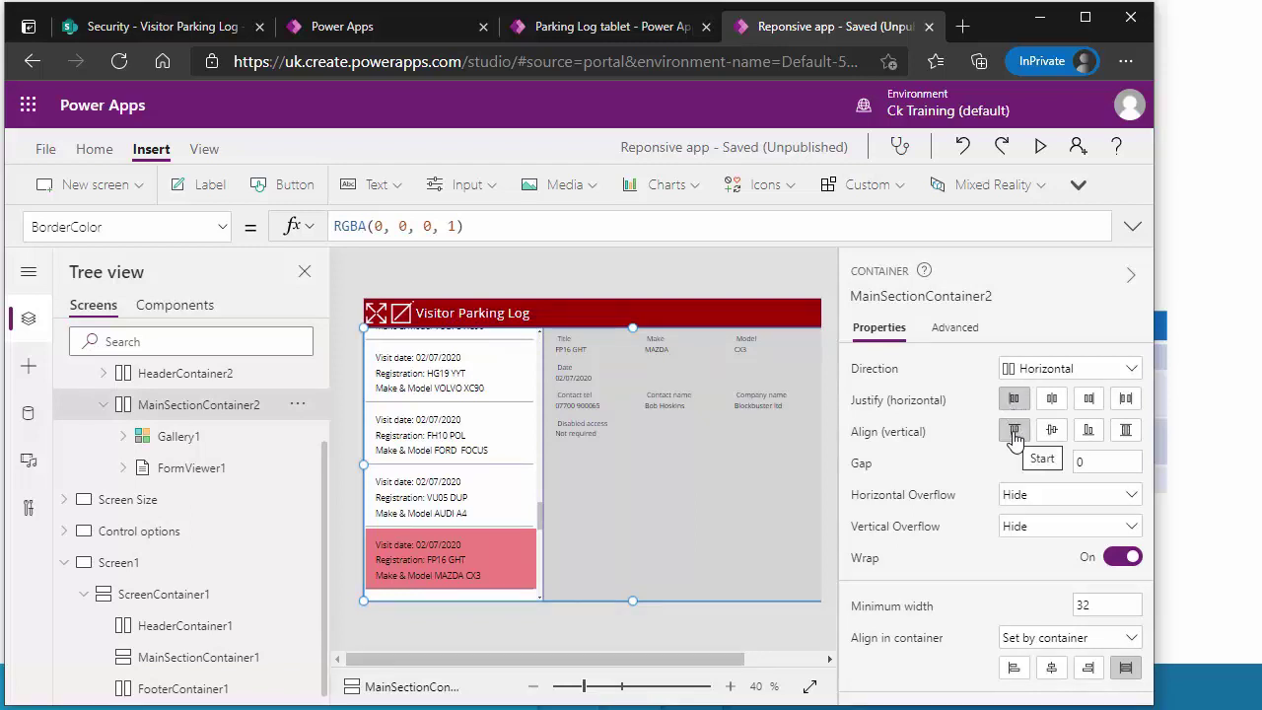
left_click(1016, 433)
left_click_drag(425, 350, 690, 454)
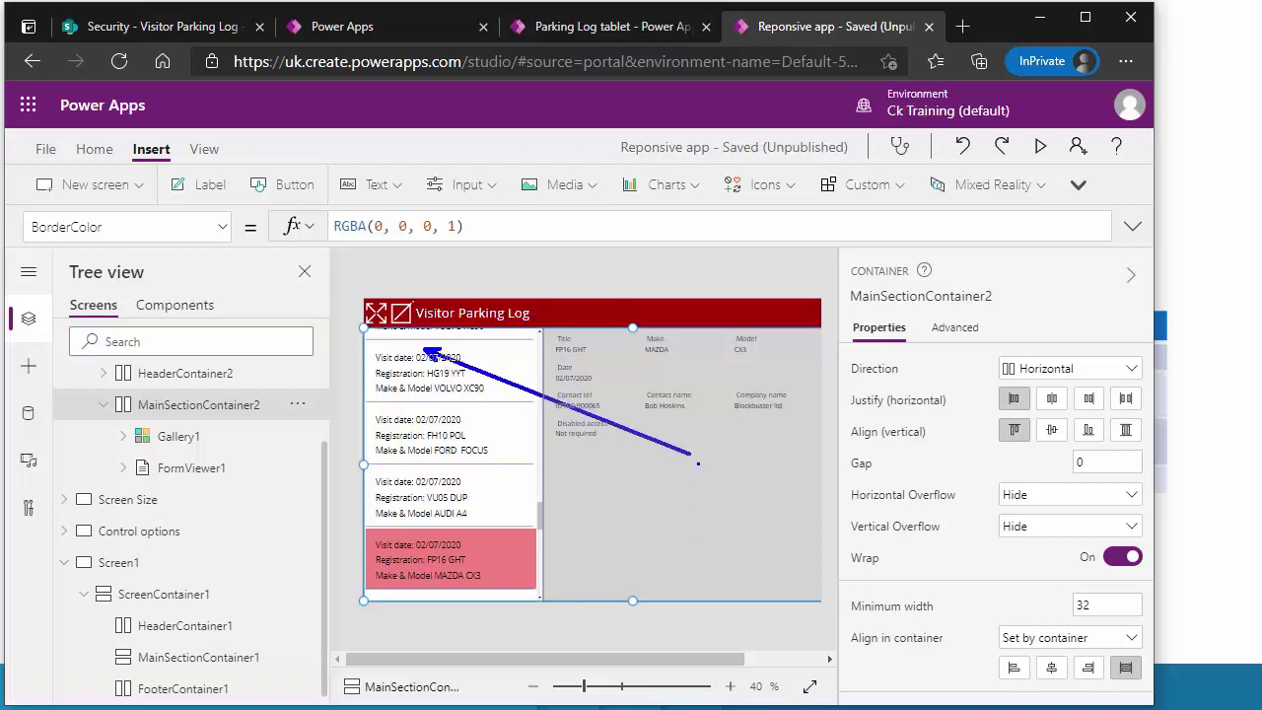
mouse_move(693, 350)
left_mouse_down()
mouse_move(693, 401)
mouse_move(693, 348)
left_mouse_up()
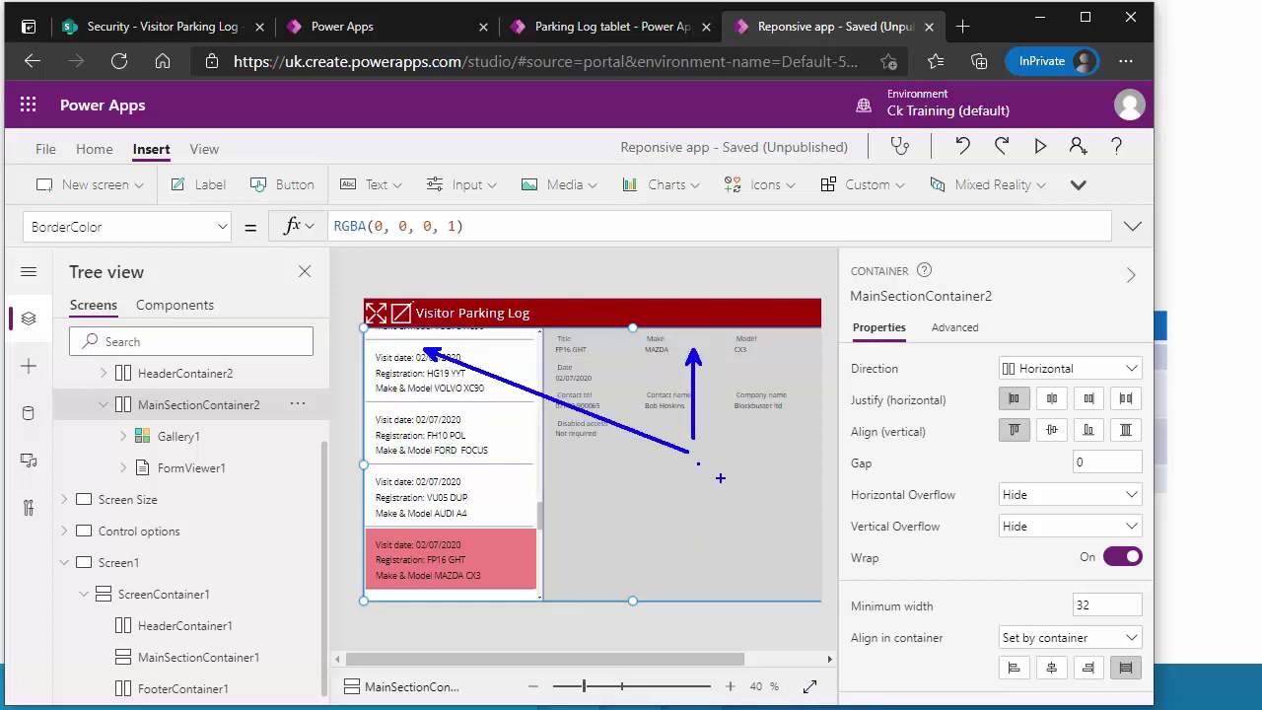
left_click_drag(775, 435, 721, 453)
key("ctrl+z")
key("ctrl+z")
key("ctrl+z")
- Try a gap of 10 in MainSectionContainer2, inspect the spacing between gallery and form, and set the gap back to 0
left_click(1080, 463)
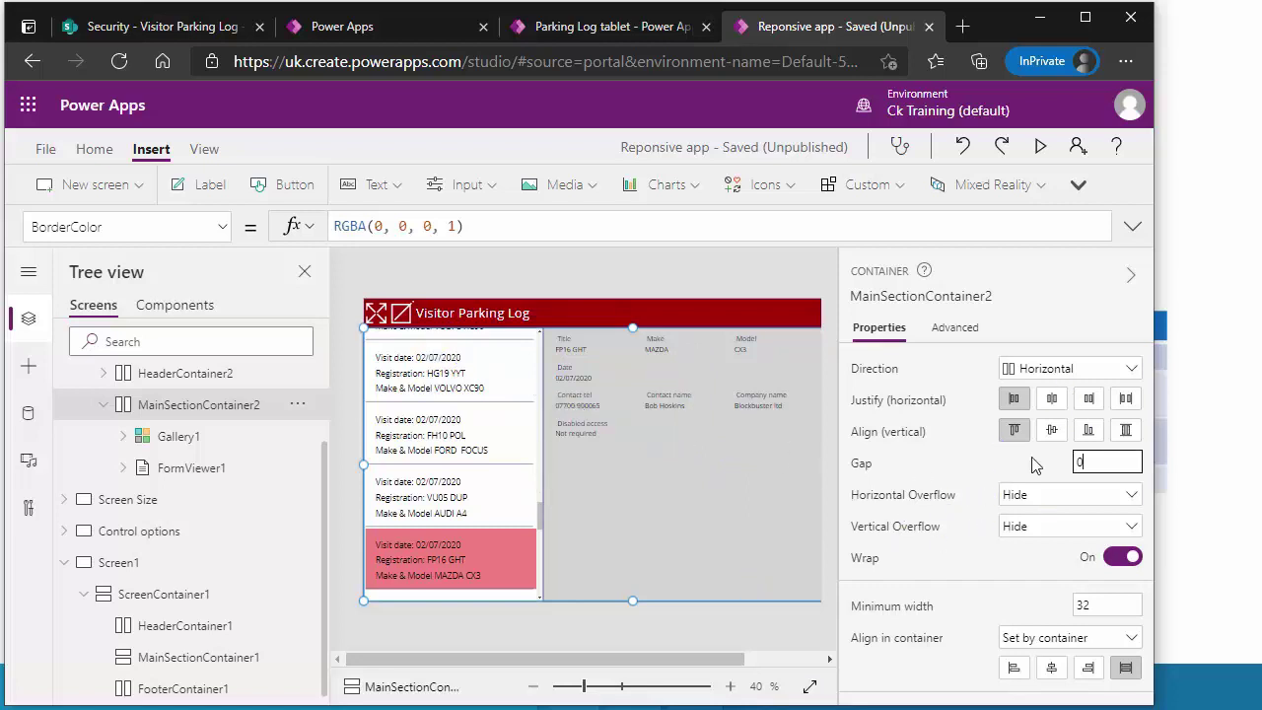
type("10")
left_click(918, 465)
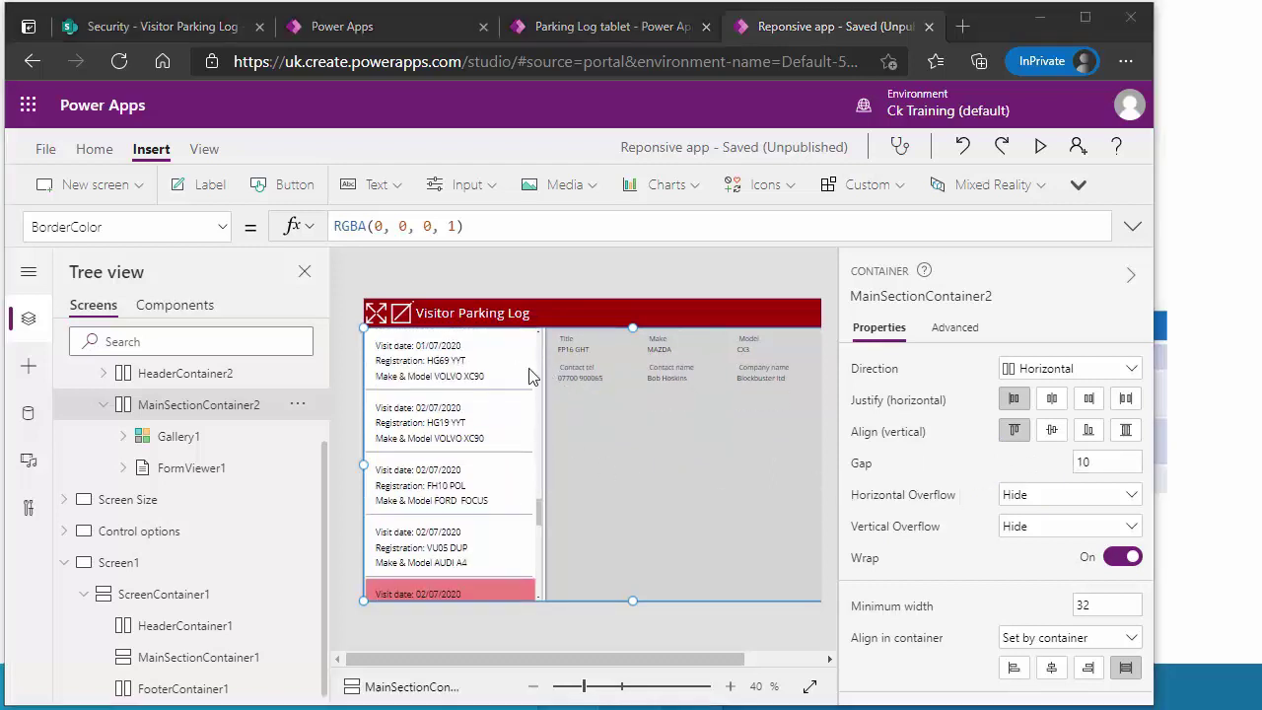
scroll(543, 367, "up", 3)
scroll(433, 340, "down", 1)
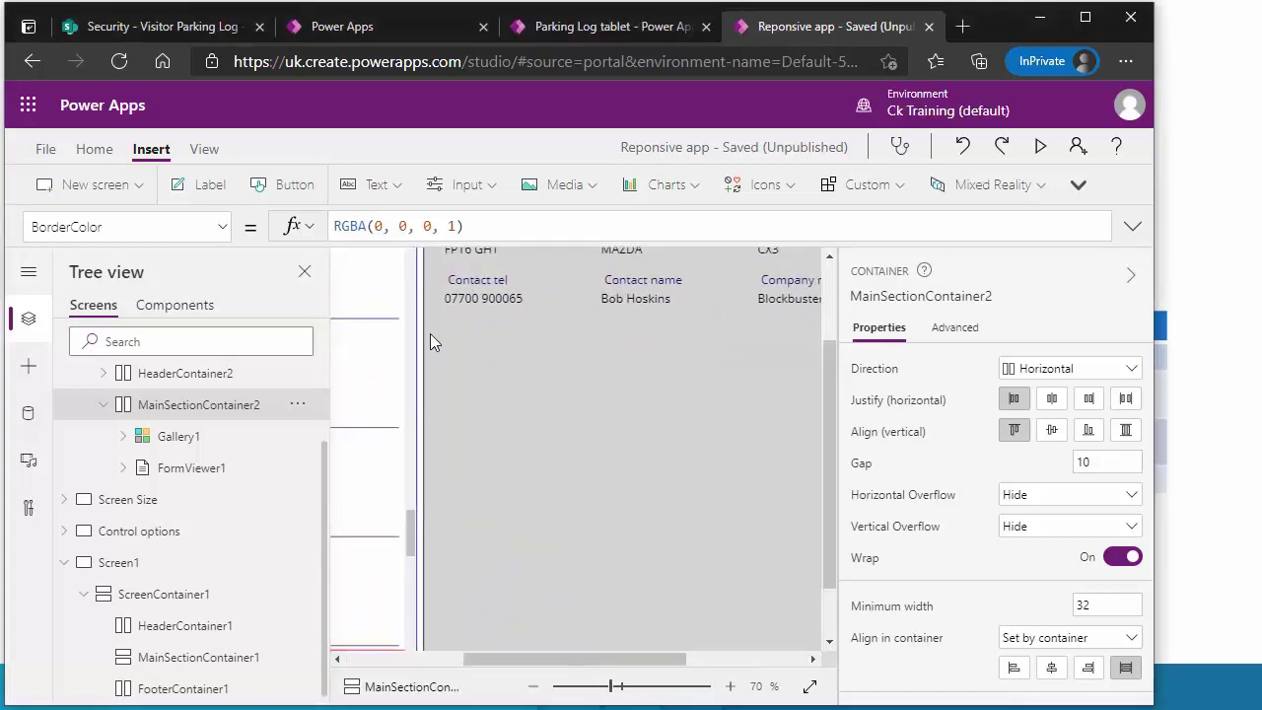
scroll(430, 333, "down", 4)
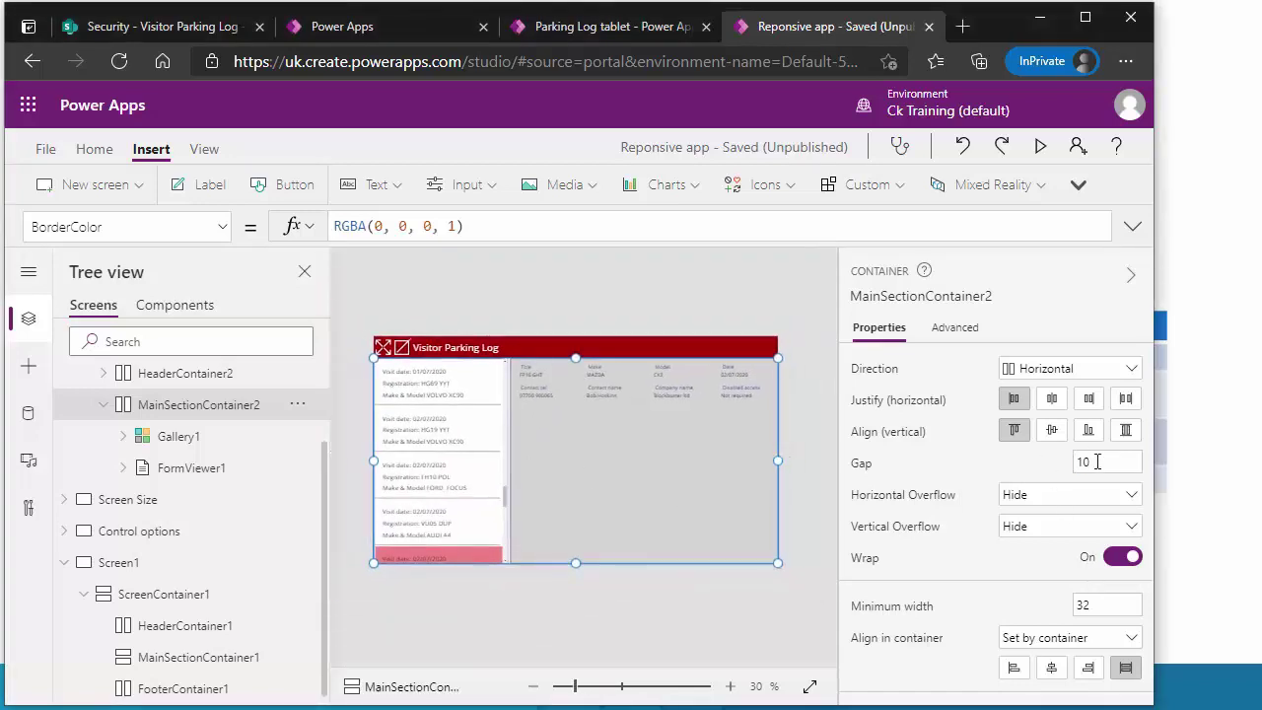
left_click(1082, 461)
key("BackSpace")
left_click(792, 412)
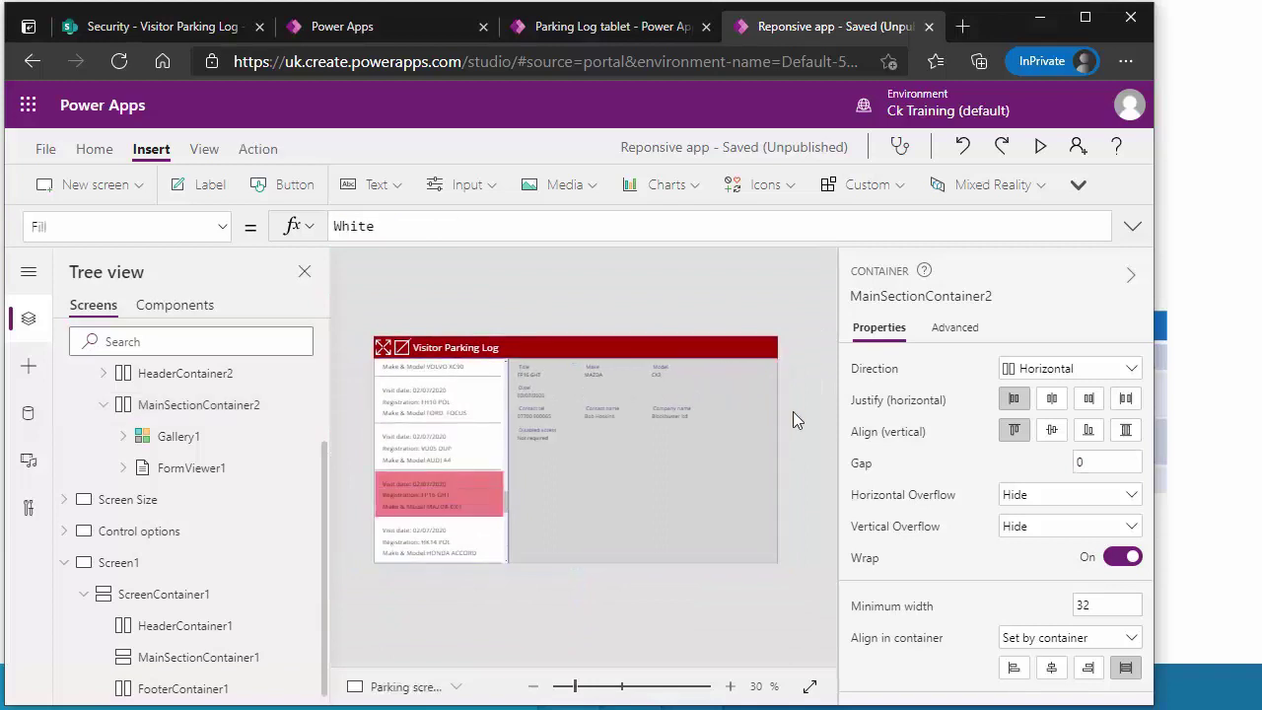
- Review Gallery1 and MainSectionContainer2, and check on the cast phone how the gallery and form stack while browsing parking records
left_click(513, 434)
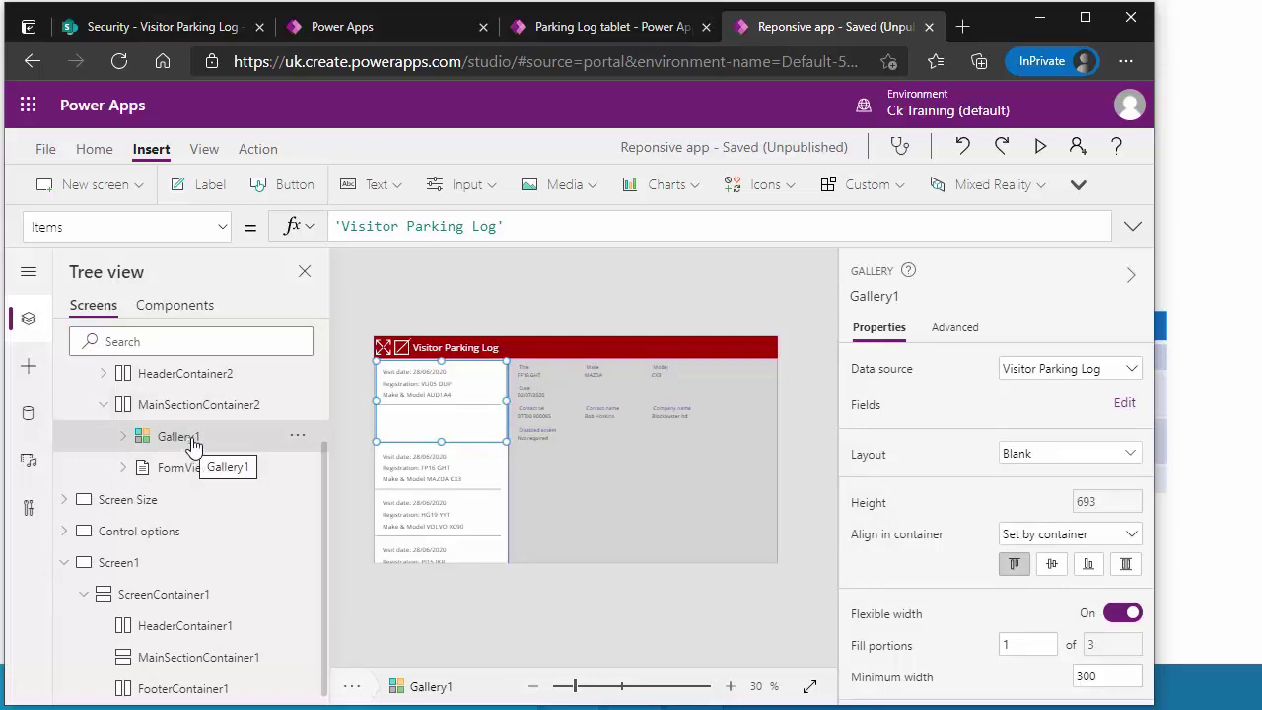
left_click(192, 407)
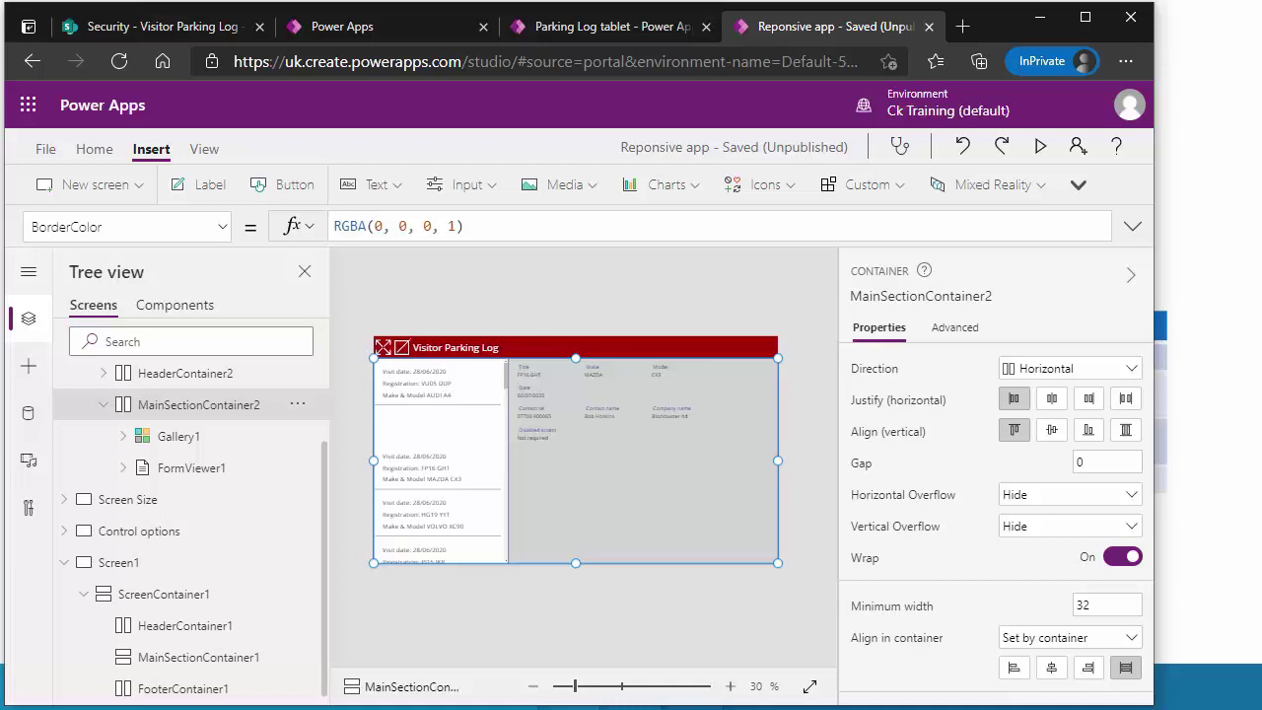
left_click_drag(811, 191, 591, 178)
left_click_drag(707, 549, 792, 696)
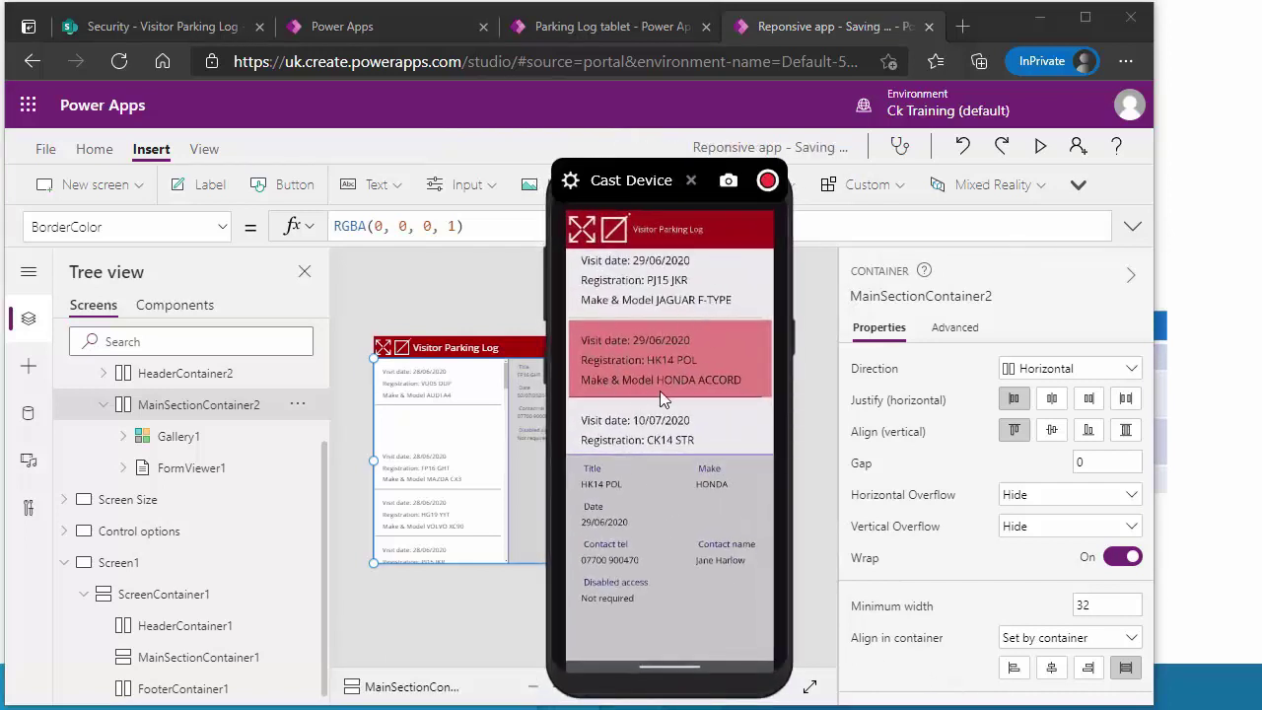
scroll(688, 291, "down", 5)
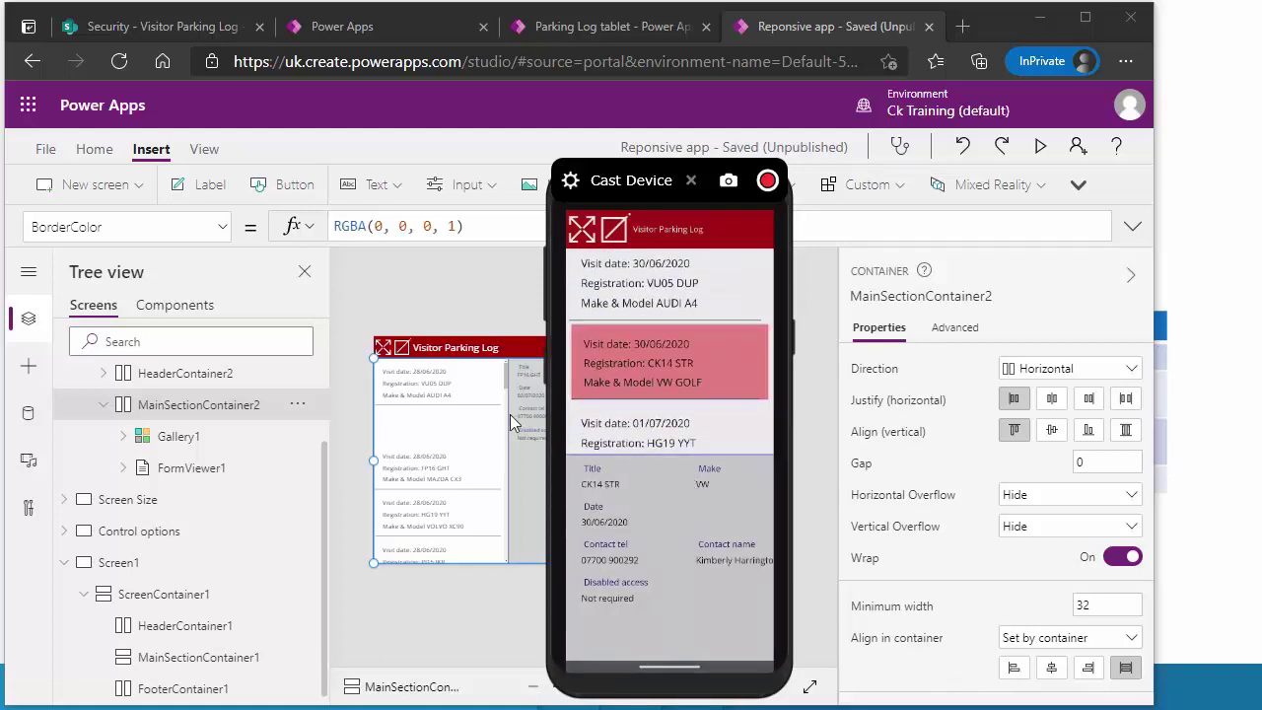
left_click(418, 286)
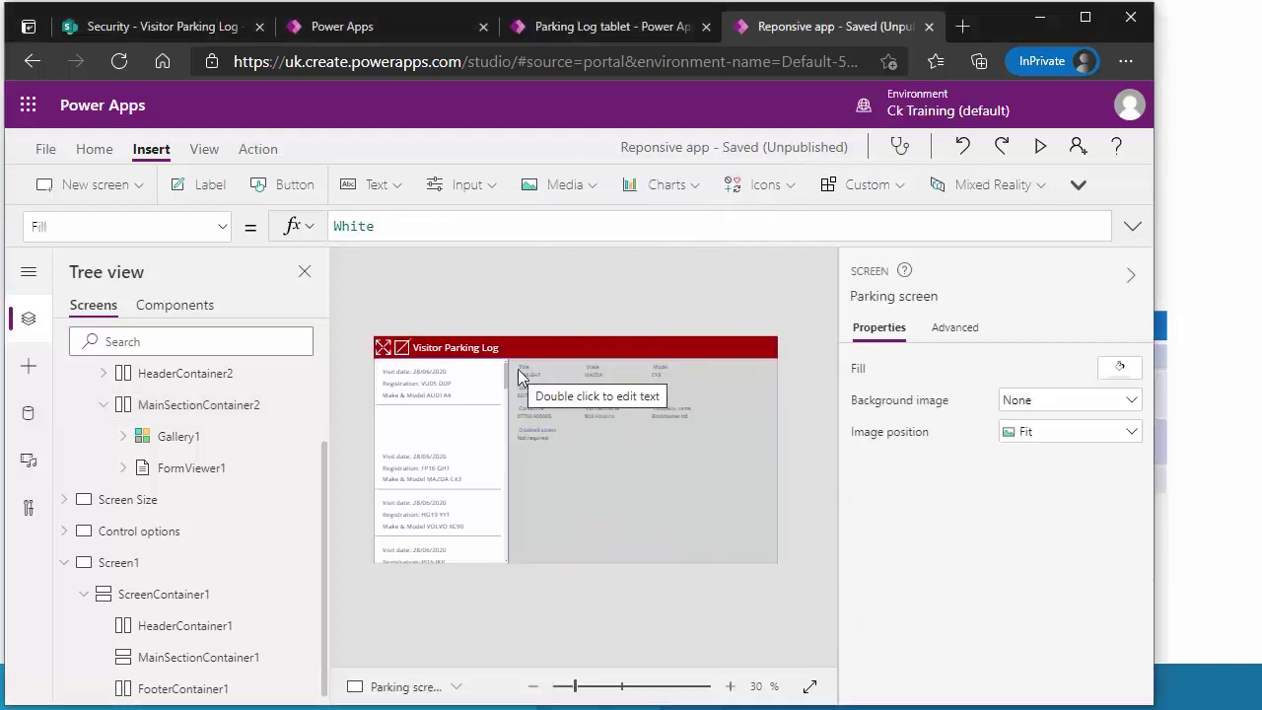
- Review the direction setting of MainSectionContainer2, search Gallery1's advanced properties for "height", and examine its Height formula
left_click(203, 404)
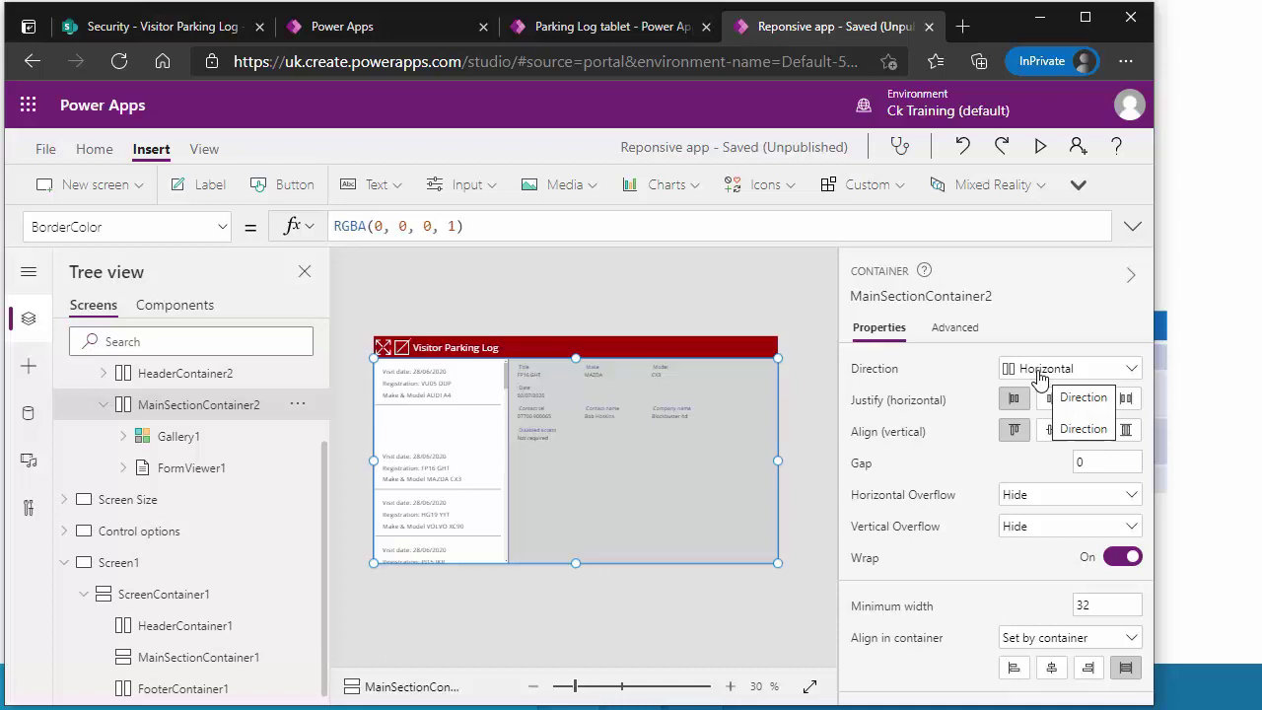
left_click(169, 438)
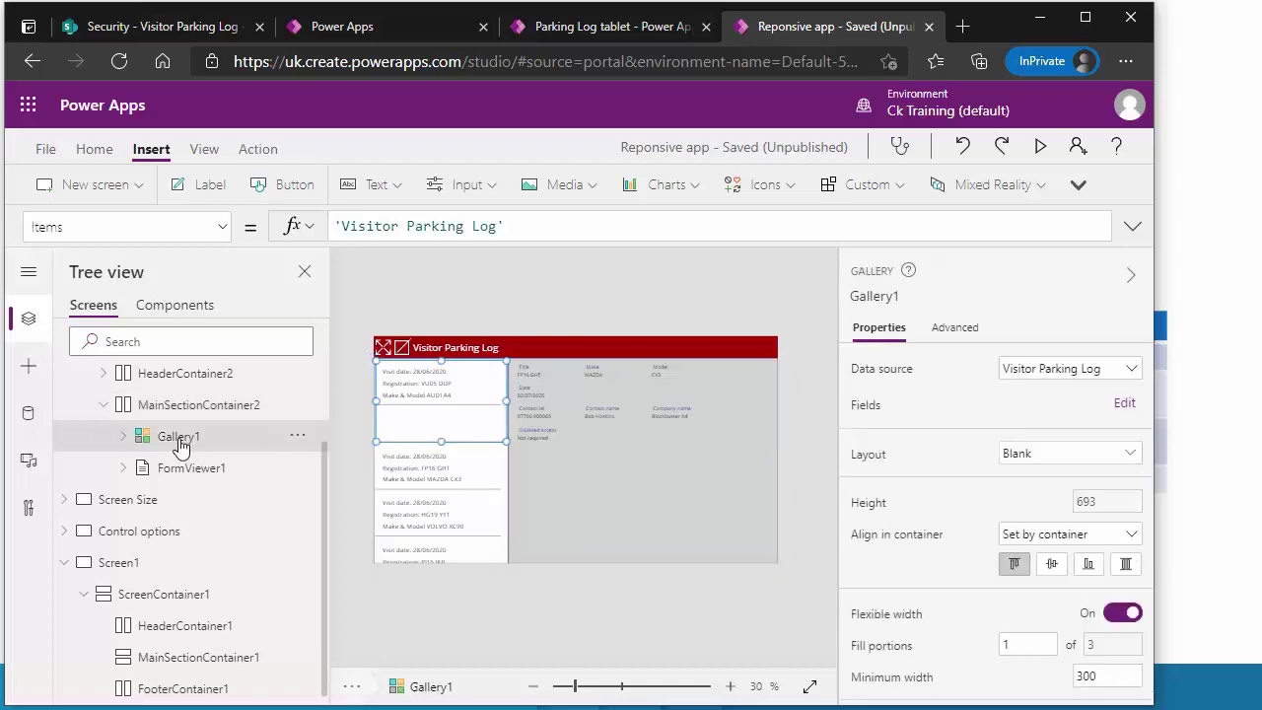
left_click(219, 228)
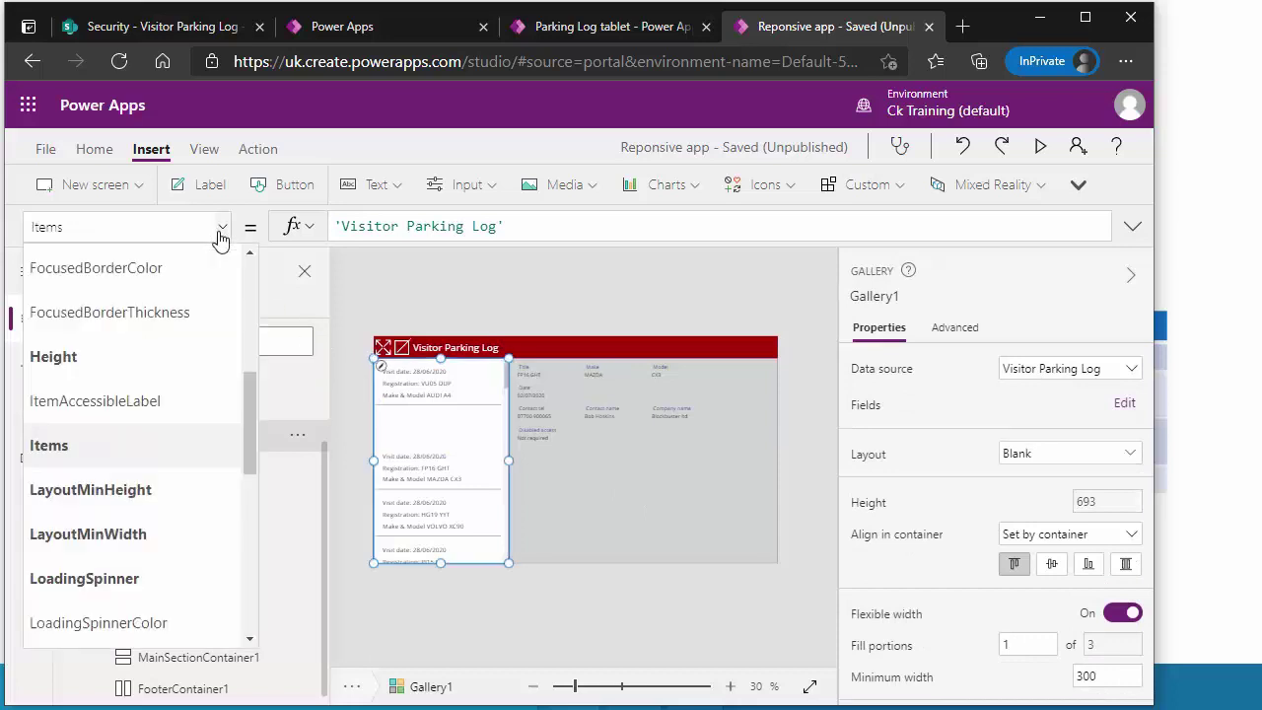
scroll(162, 437, "down", 1)
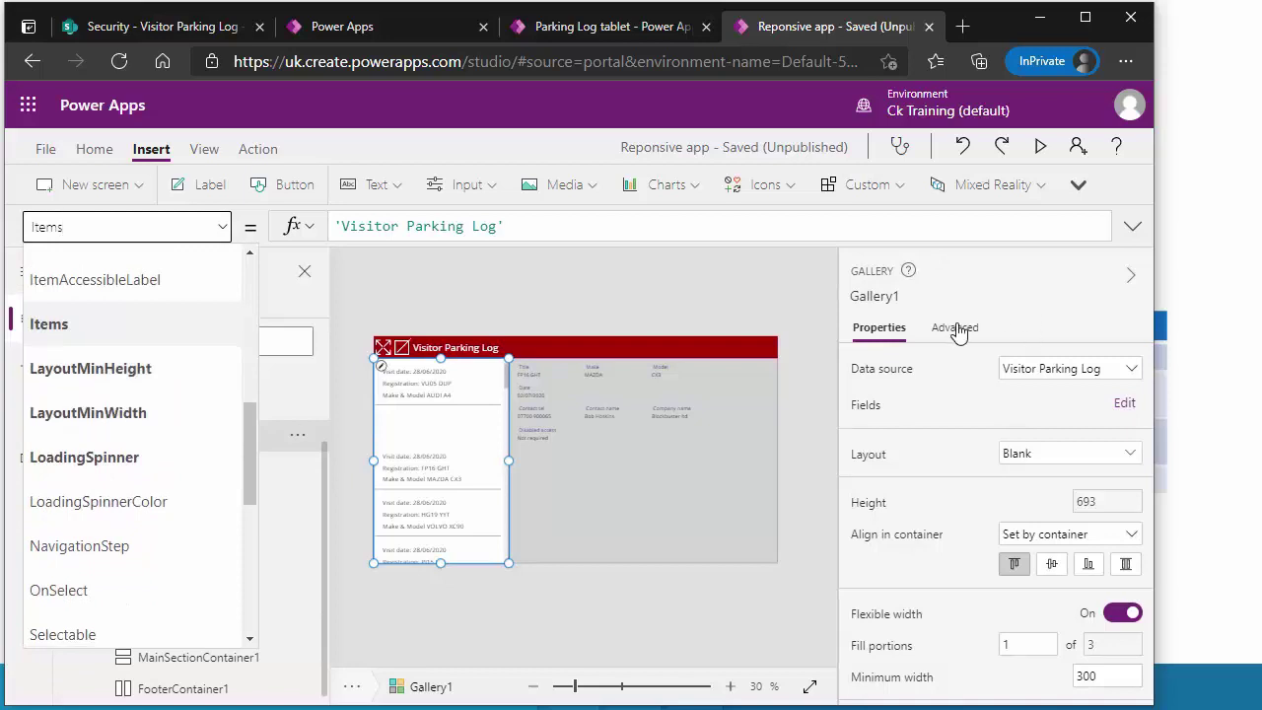
left_click(962, 367)
left_click(955, 326)
double_click(946, 371)
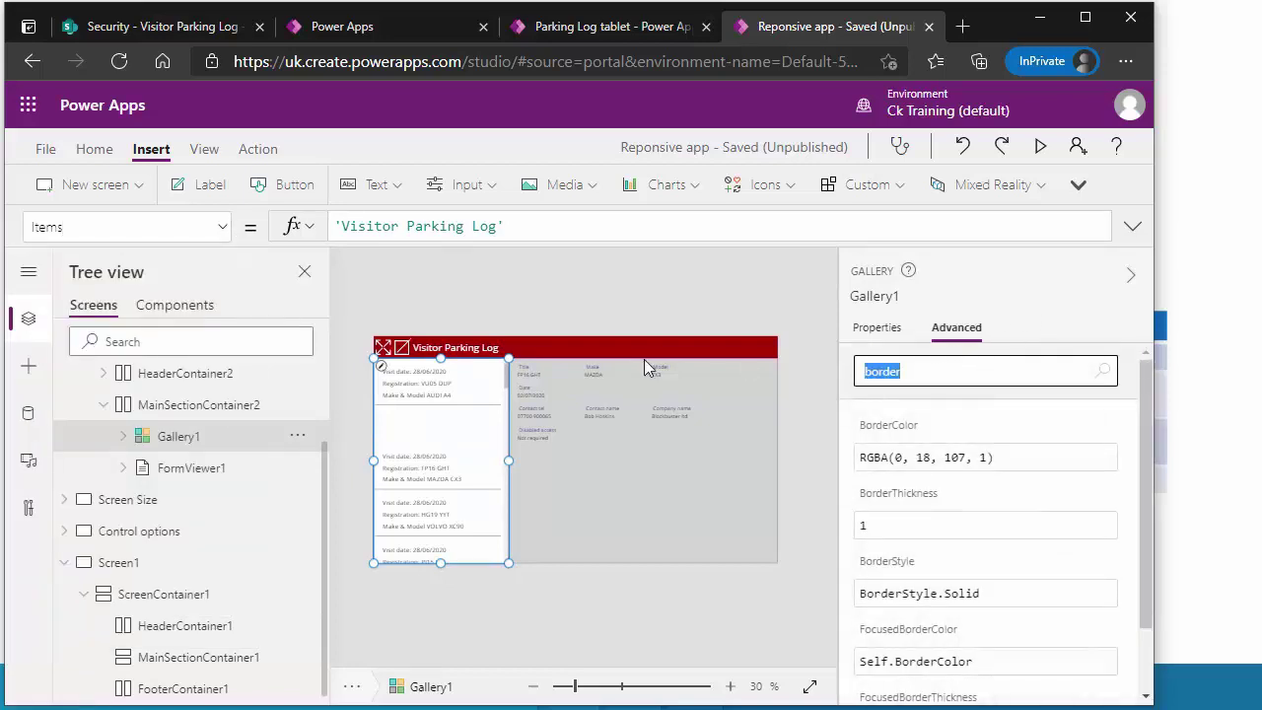
type("height")
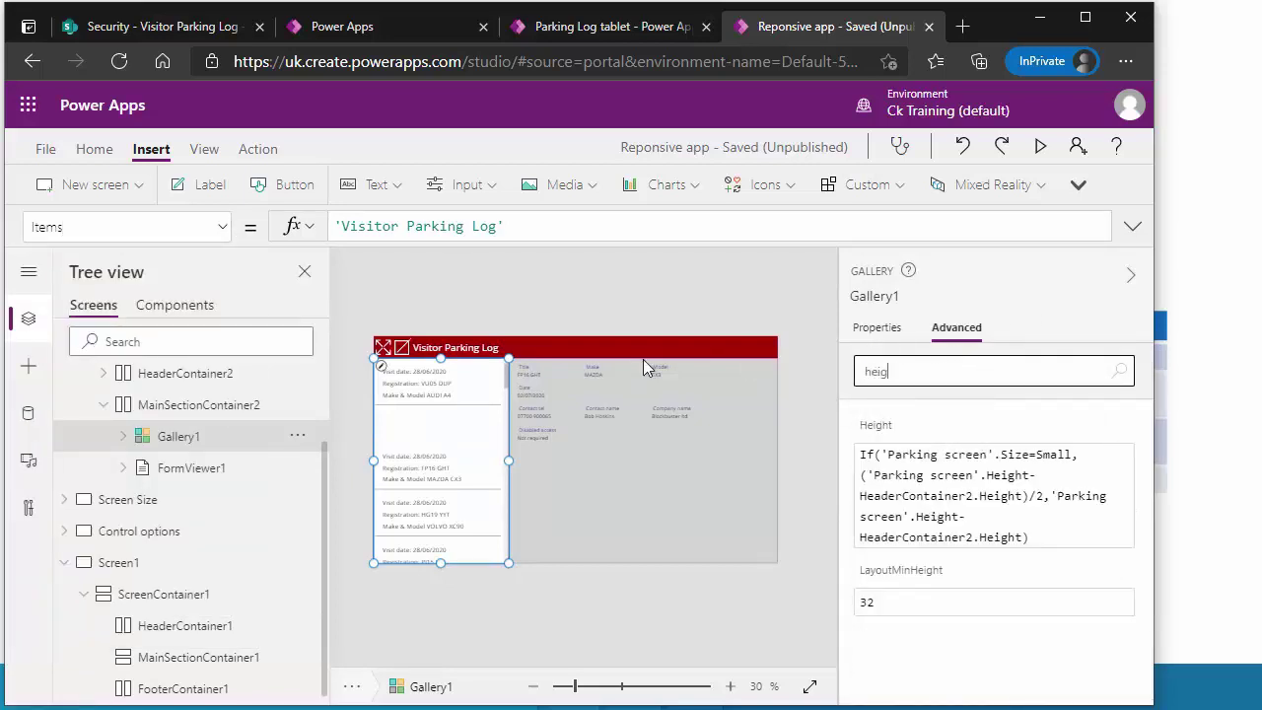
left_click(1045, 544)
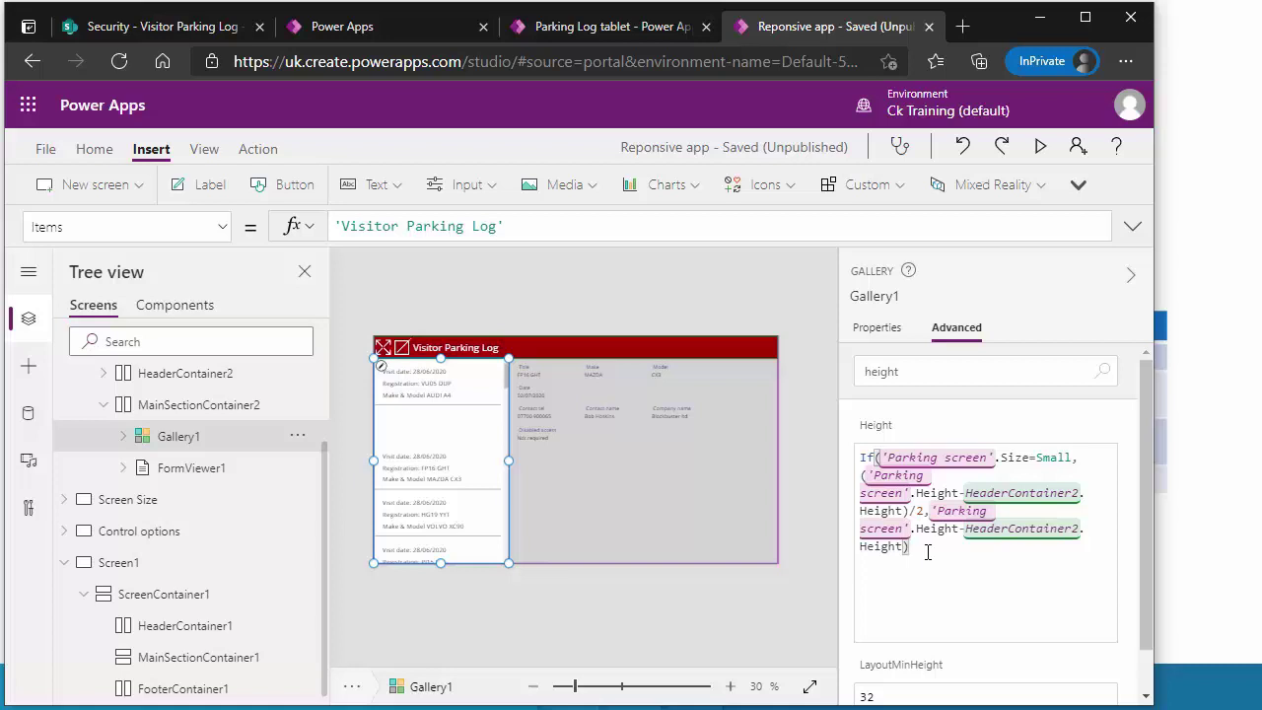
- Show Gallery1's Height formula in the expanded formula bar and format its text
left_click(225, 227)
scroll(127, 493, "up", 3)
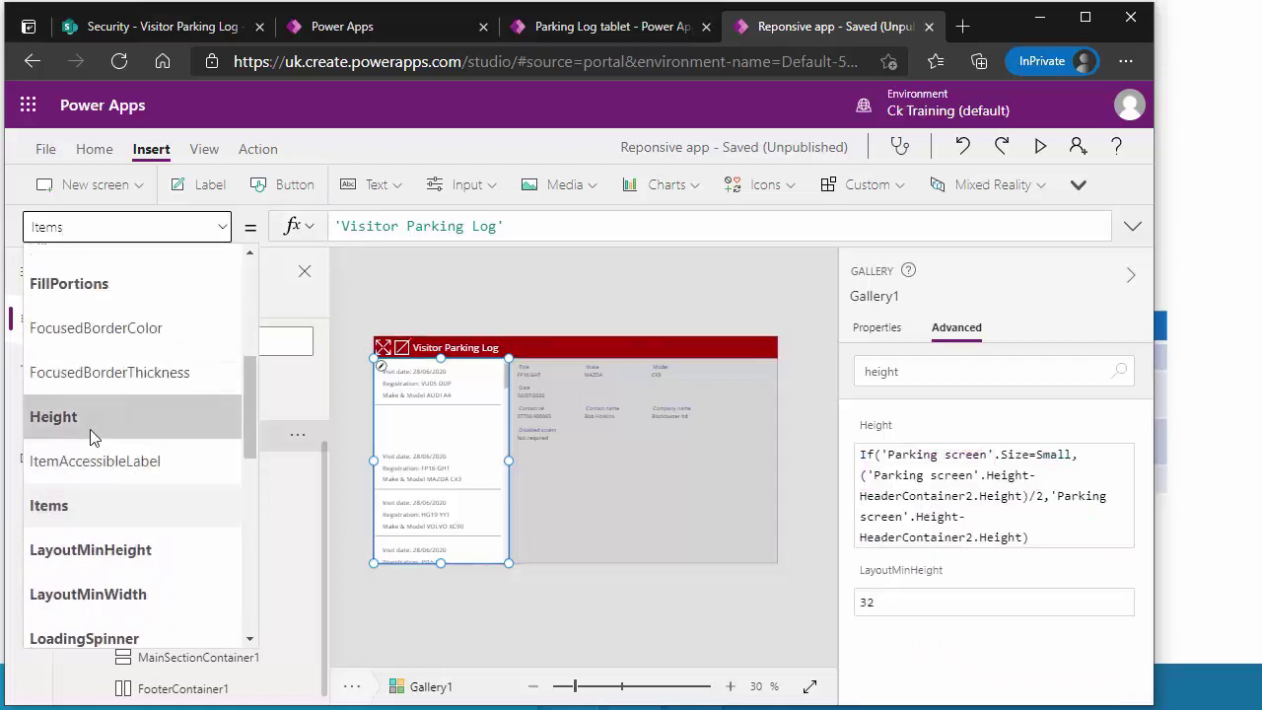
left_click(90, 428)
left_click(1133, 226)
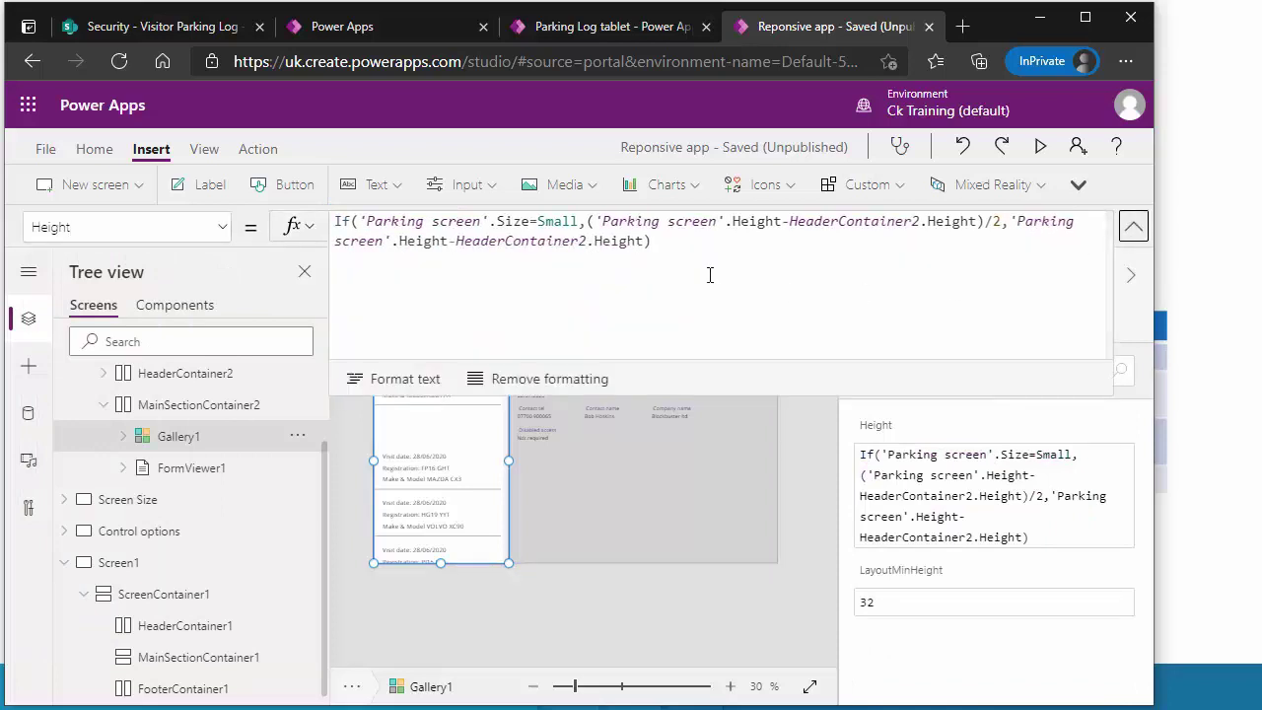
left_click(379, 377)
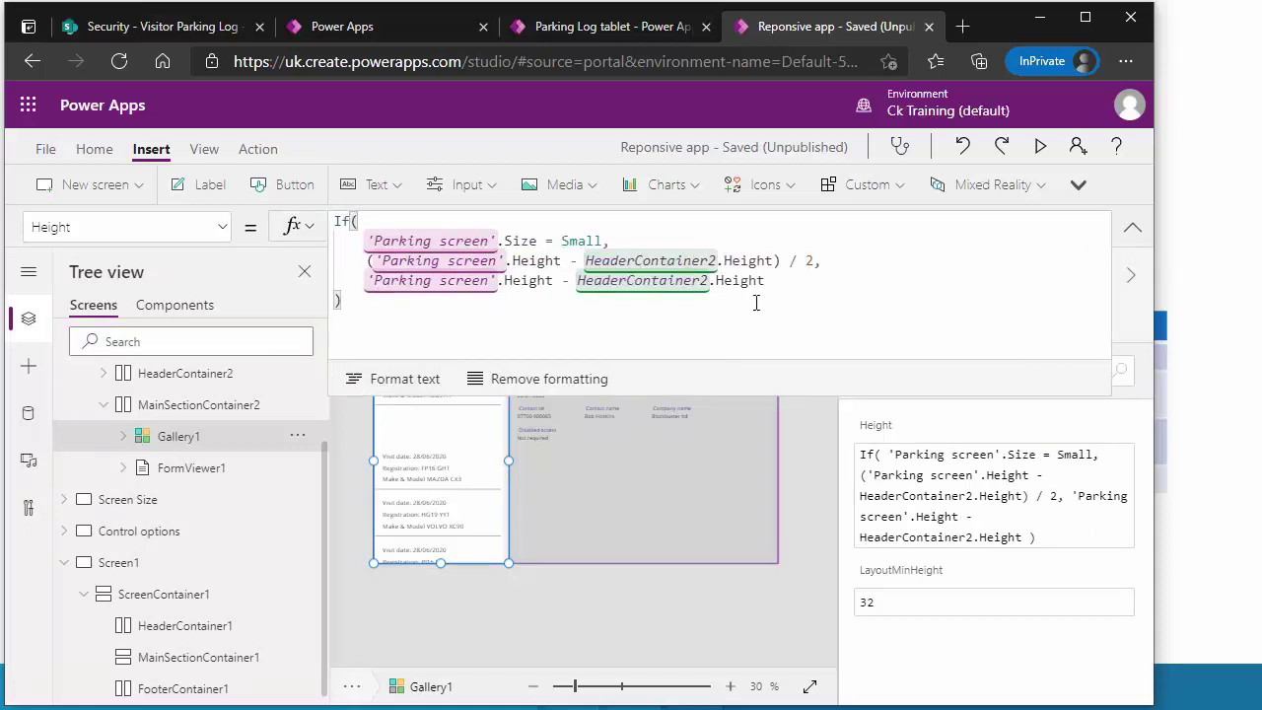
- Copy Gallery1's full Height formula, and try reducing it to 'Parking screen'.Height - HeaderContainer2.Height
left_click_drag(361, 306, 301, 227)
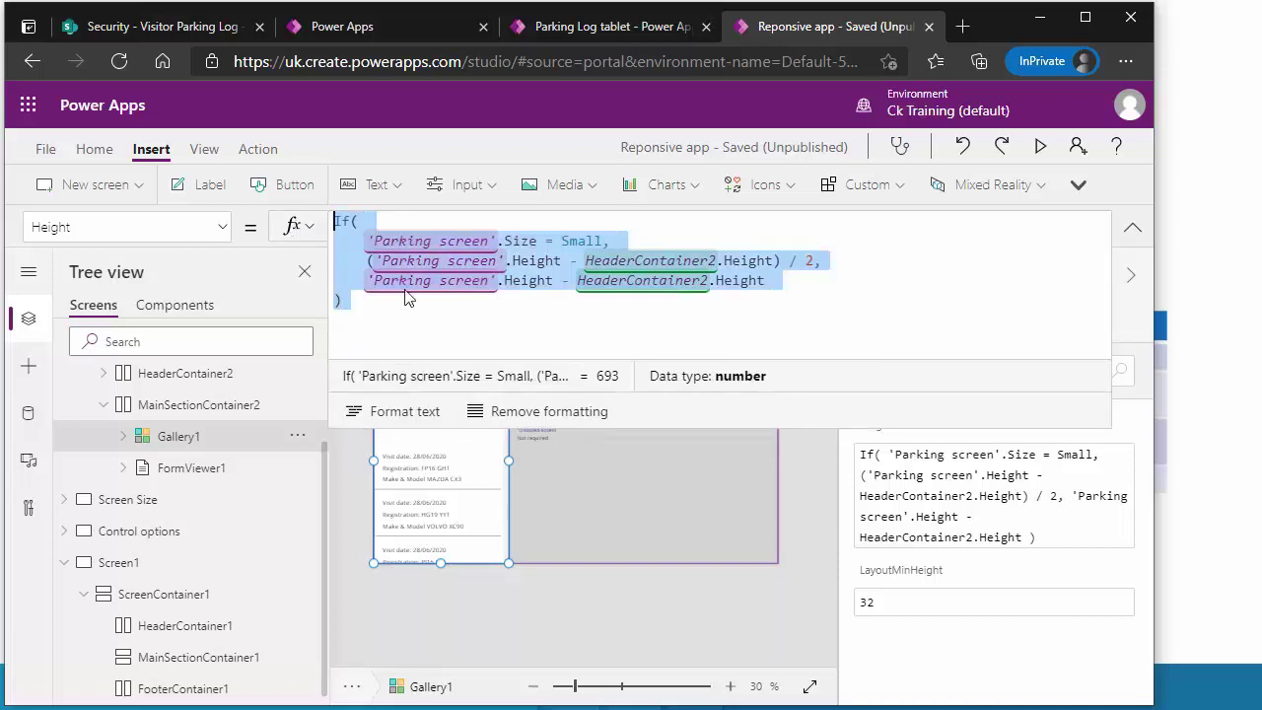
left_click_drag(838, 260, 333, 219)
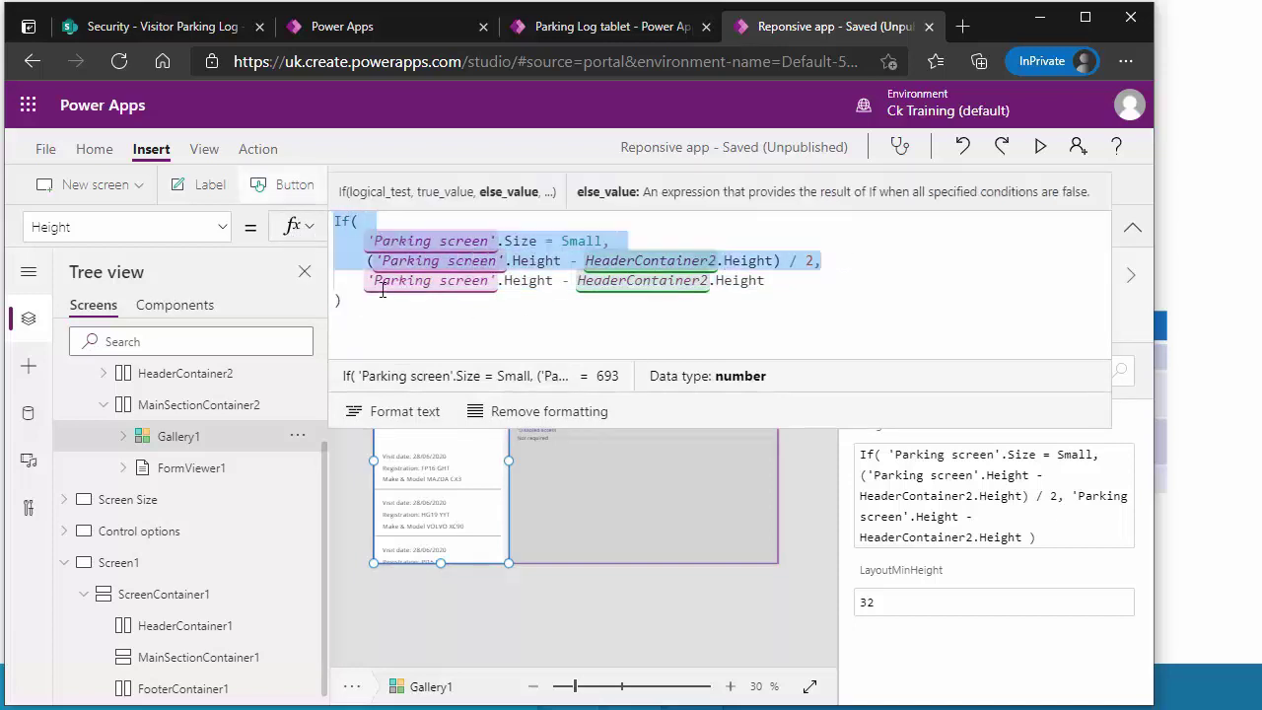
key("Delete")
key("Down")
key("End")
key("Delete")
key("Delete")
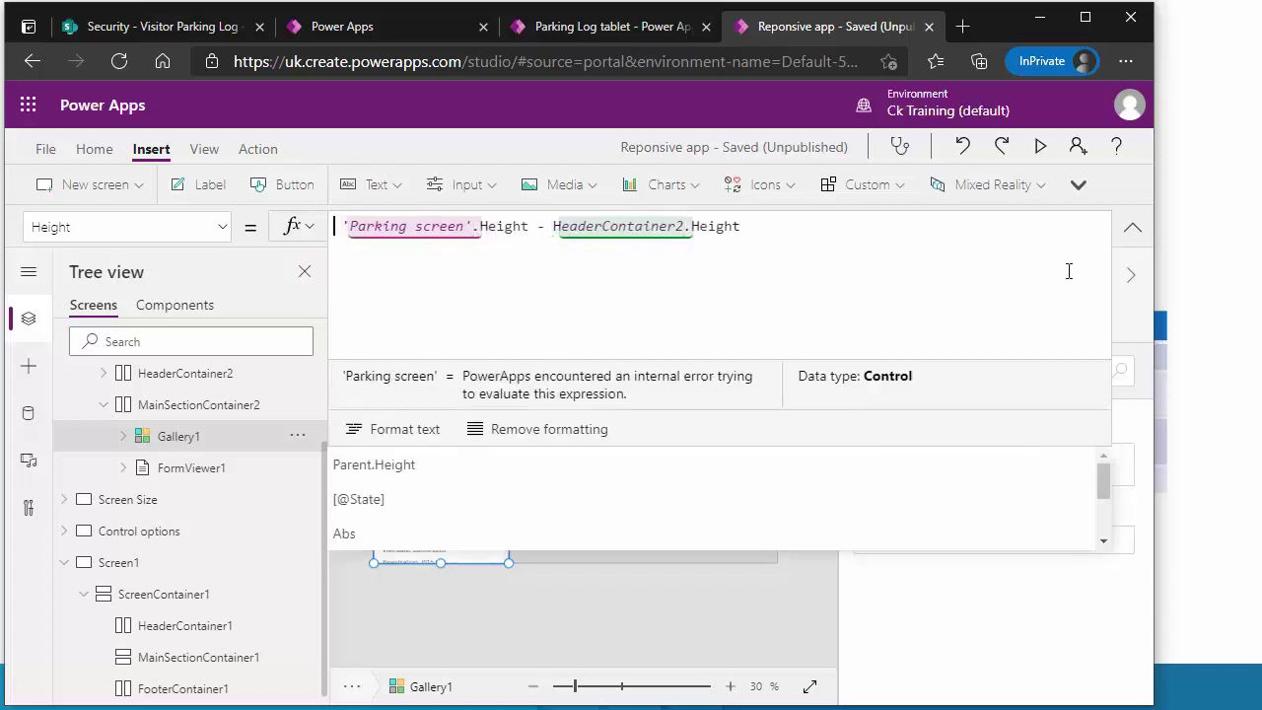
left_click(1132, 230)
left_click(825, 346)
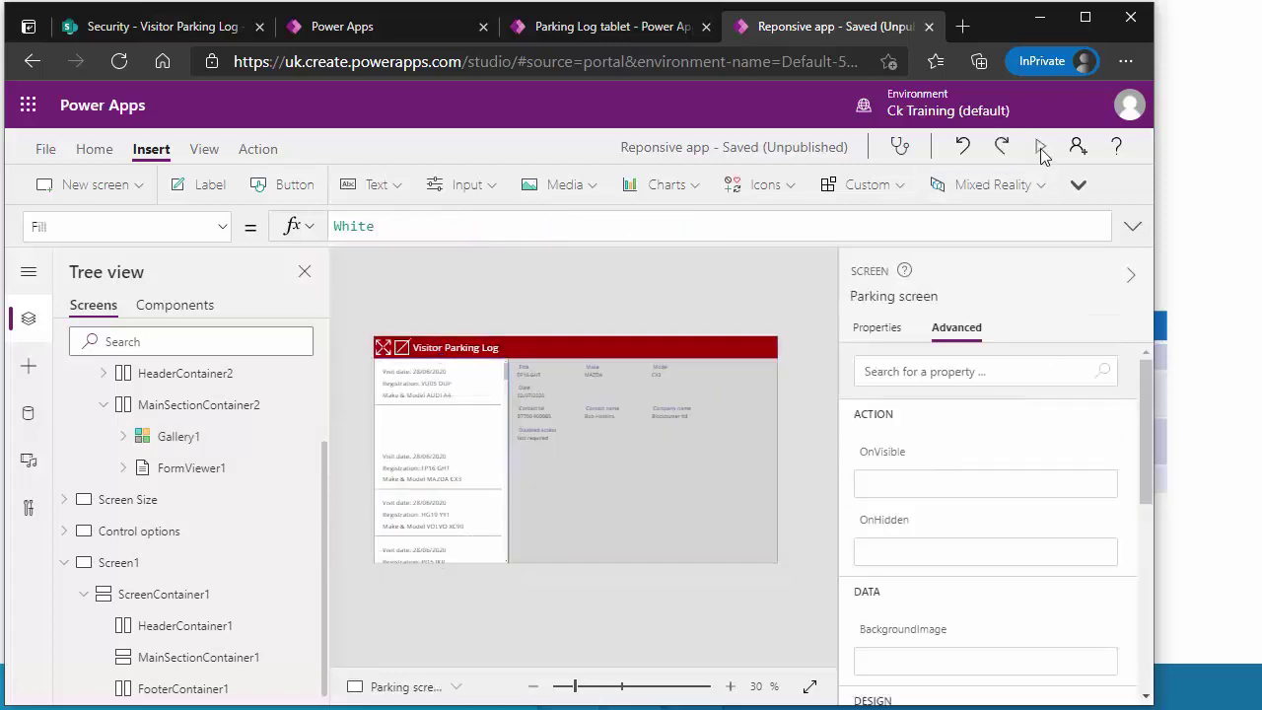
- Preview the Parking screen, select the second gallery record, and compare the gallery and form at phone width and wide width with the cast phone
left_click(1040, 146)
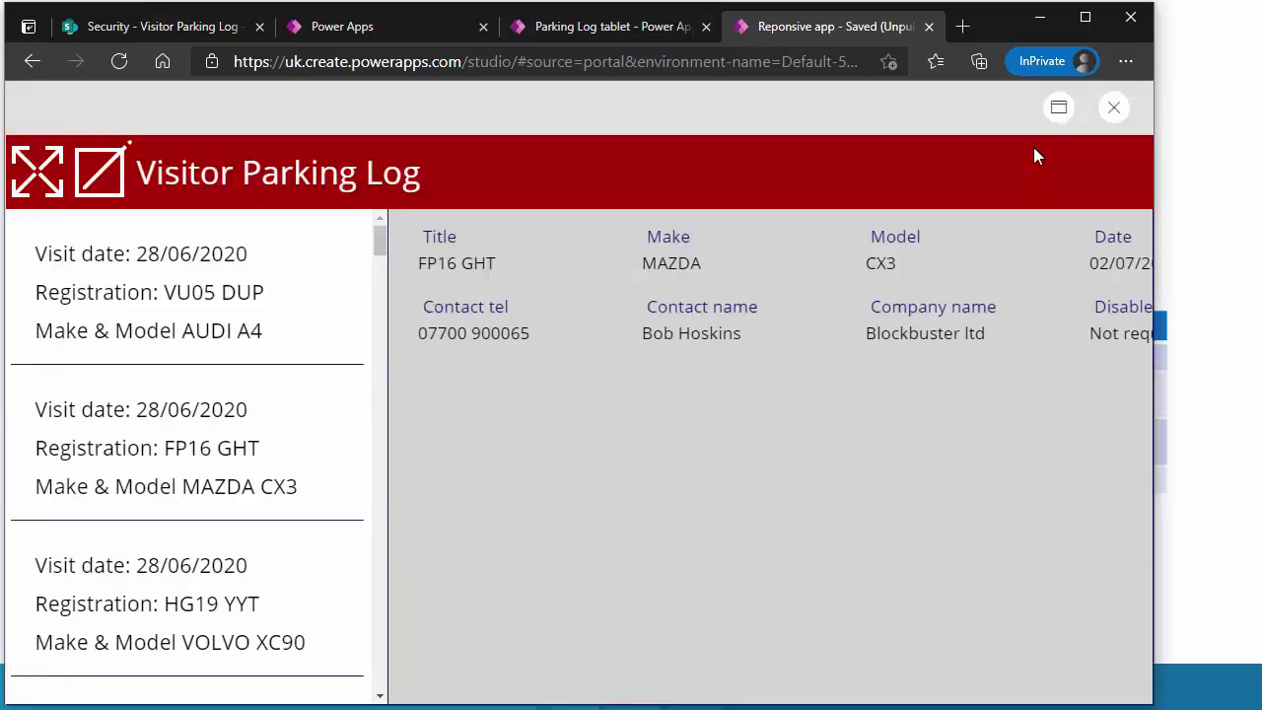
left_click(316, 433)
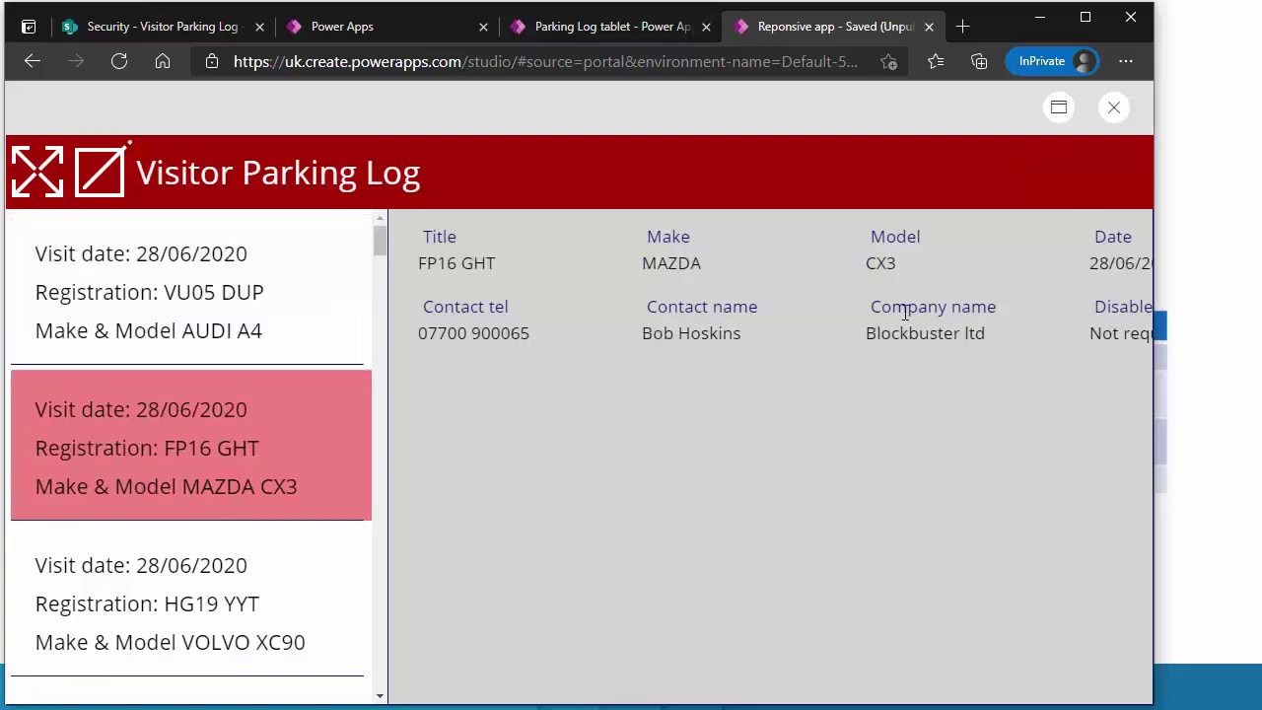
left_click_drag(1159, 237, 499, 247)
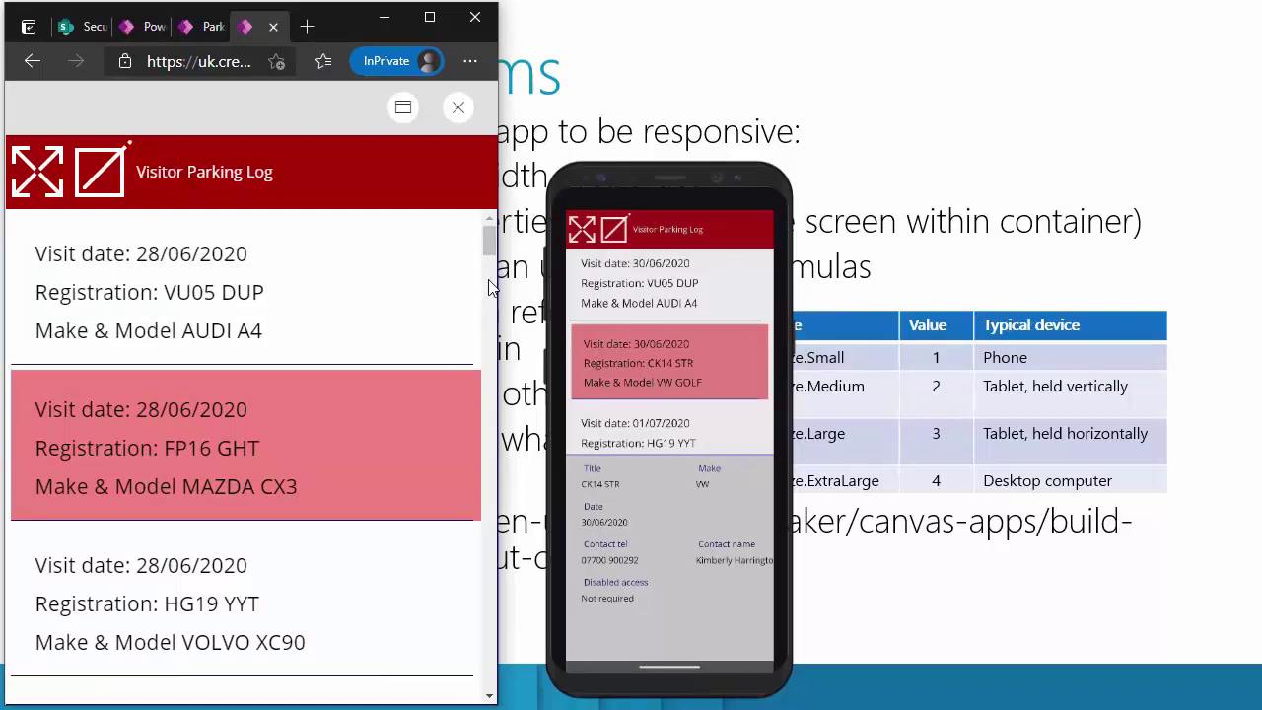
mouse_move(644, 395)
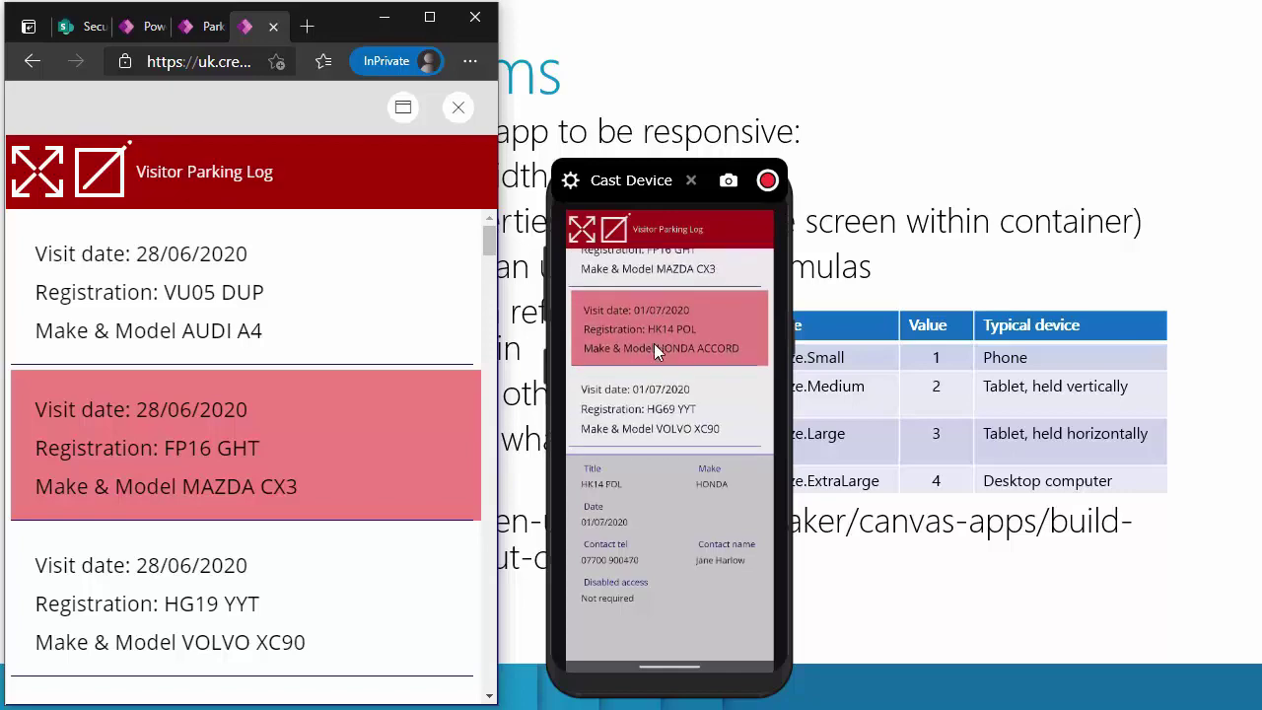
scroll(296, 409, "down", 3)
scroll(296, 417, "down", 10)
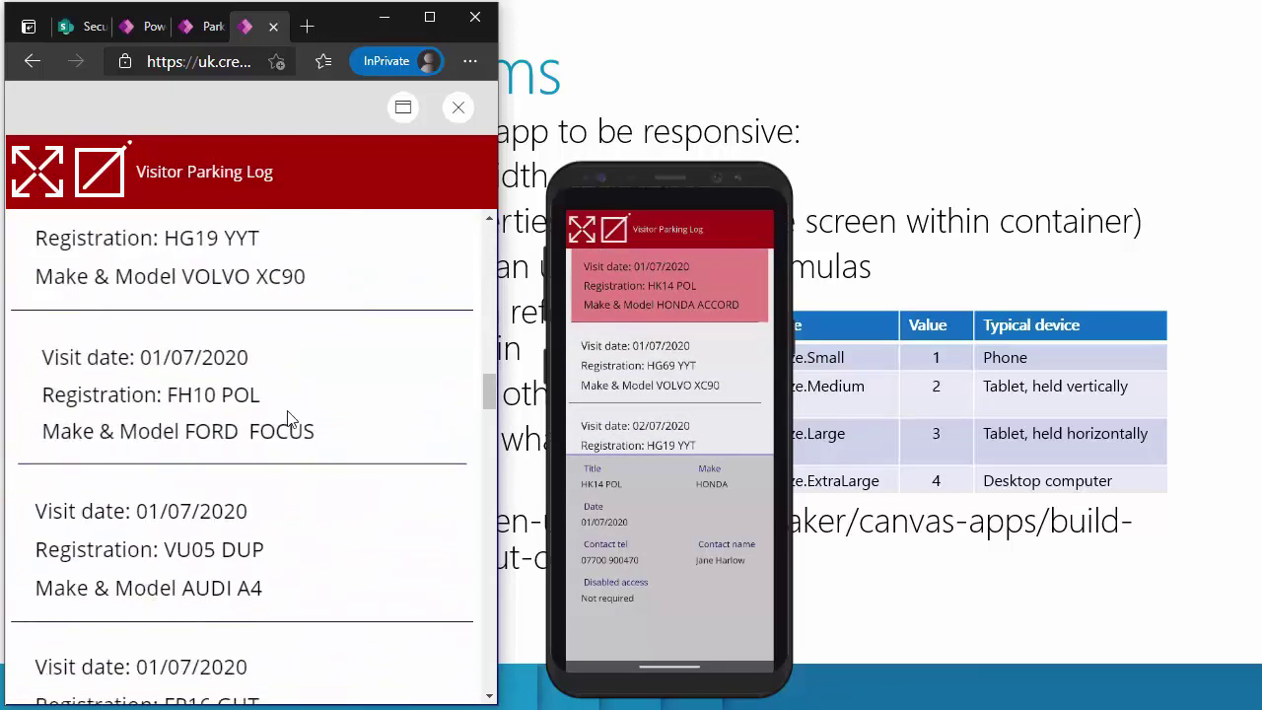
scroll(290, 419, "down", 3)
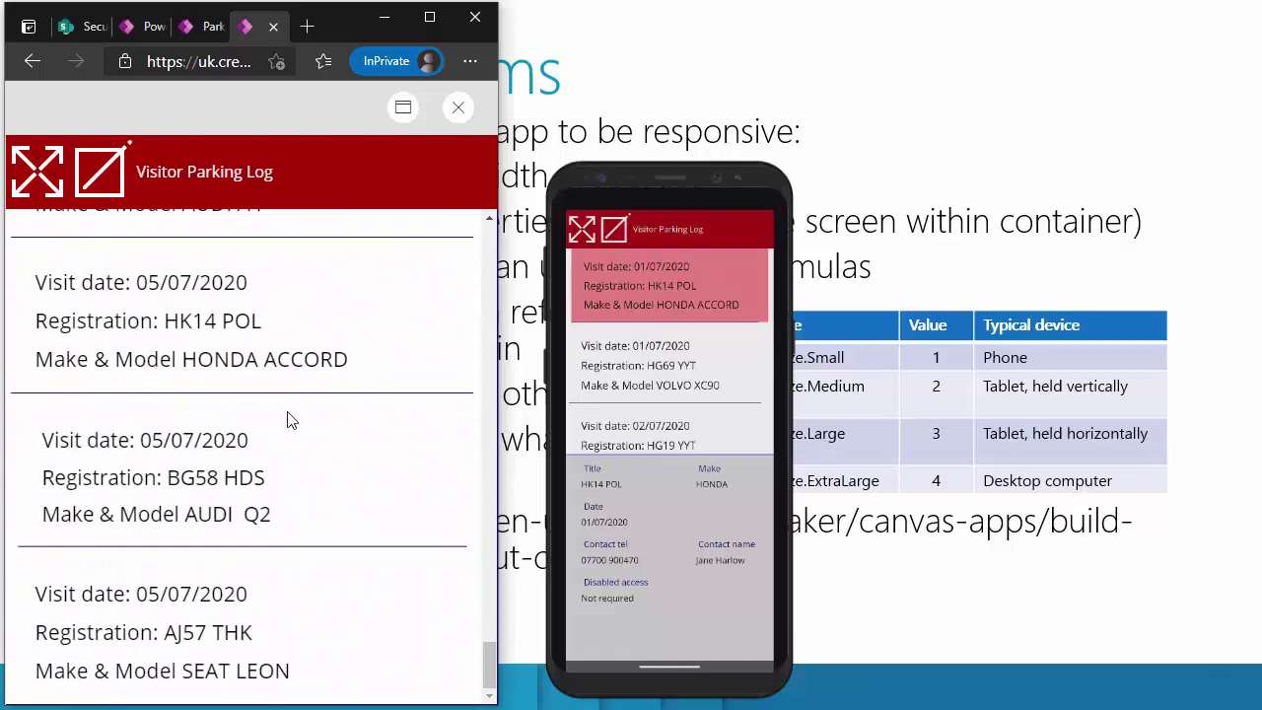
scroll(286, 426, "up", 10)
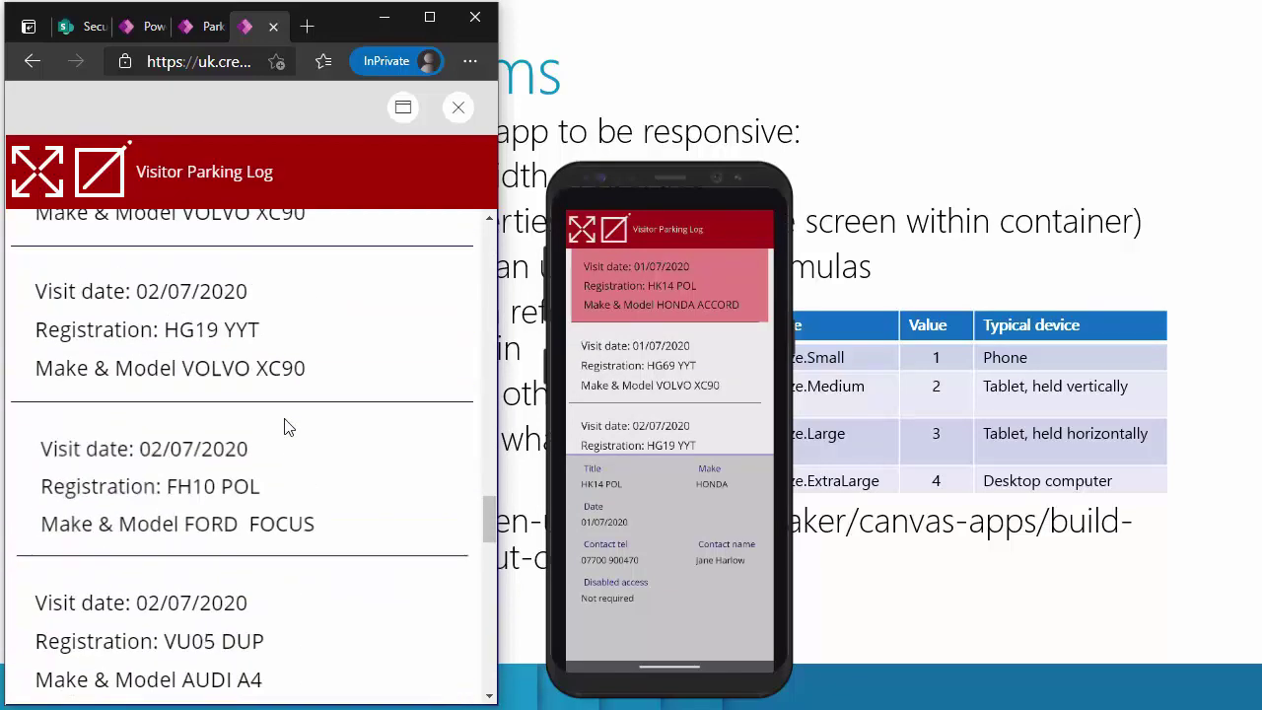
scroll(286, 426, "up", 3)
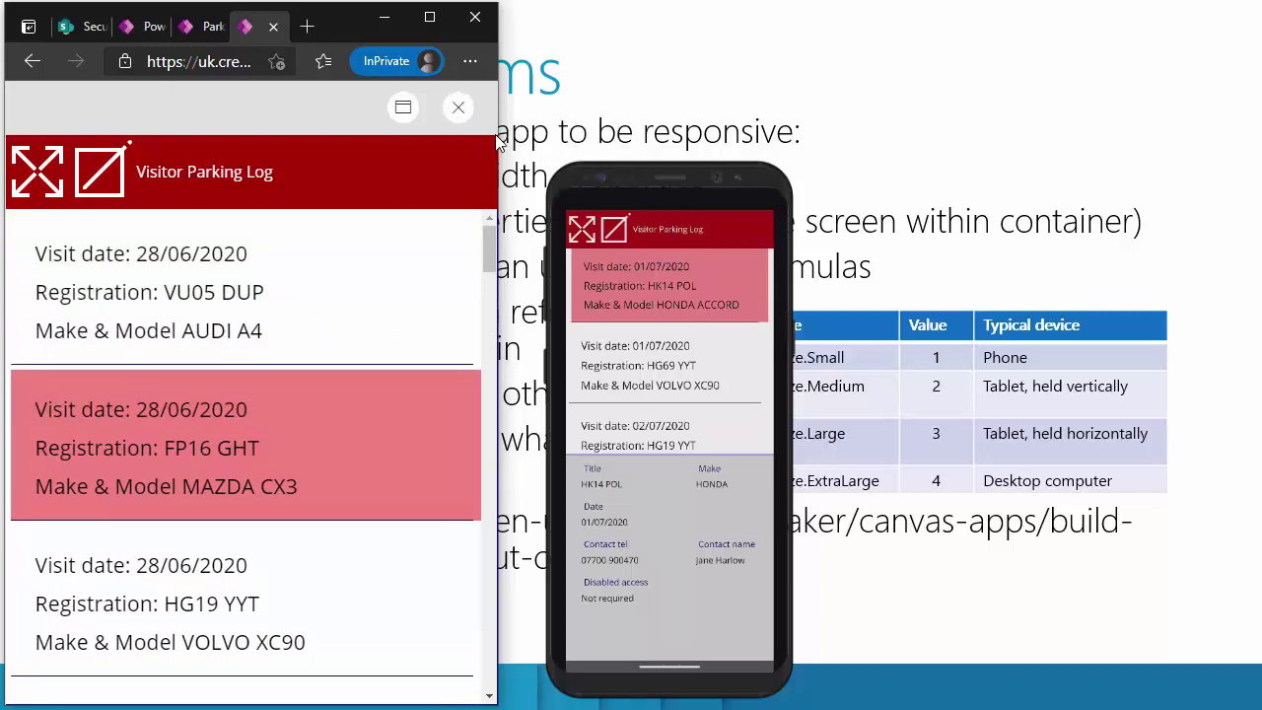
left_click_drag(498, 143, 1242, 242)
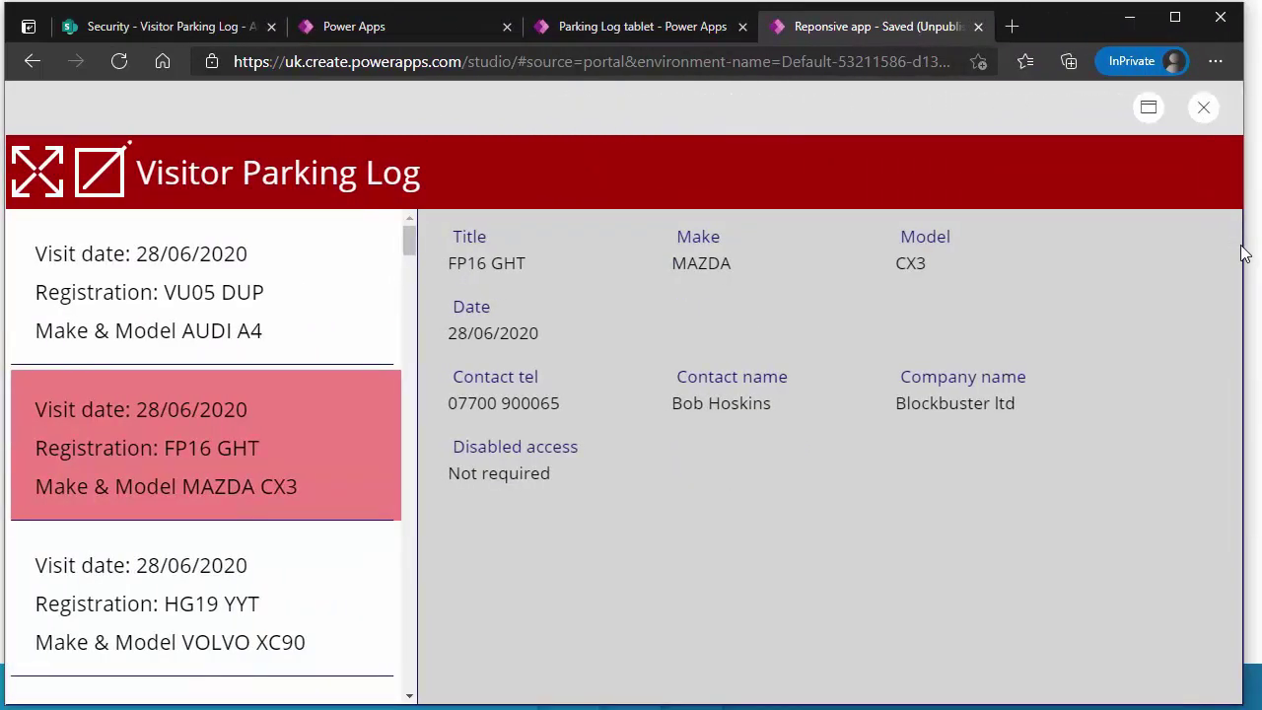
- Exit the preview and set the direction of Container1 on the Screen Size screen to Vertical
left_click(1203, 106)
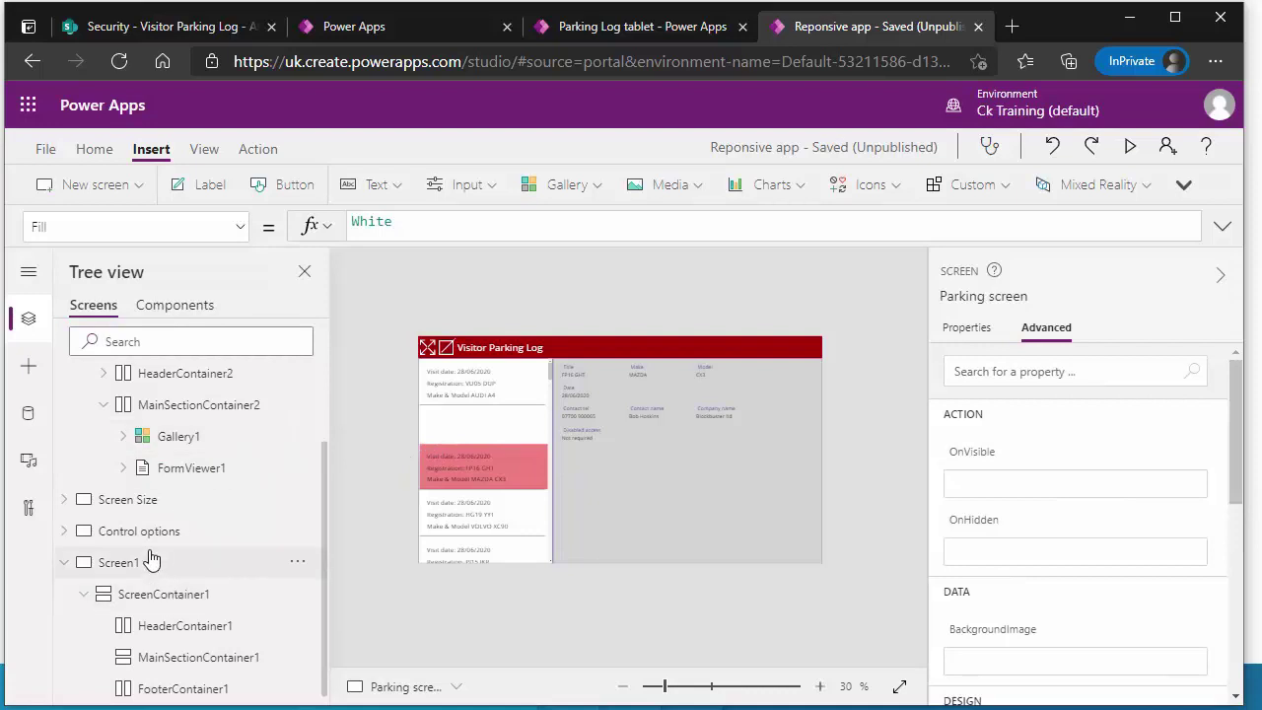
left_click(158, 500)
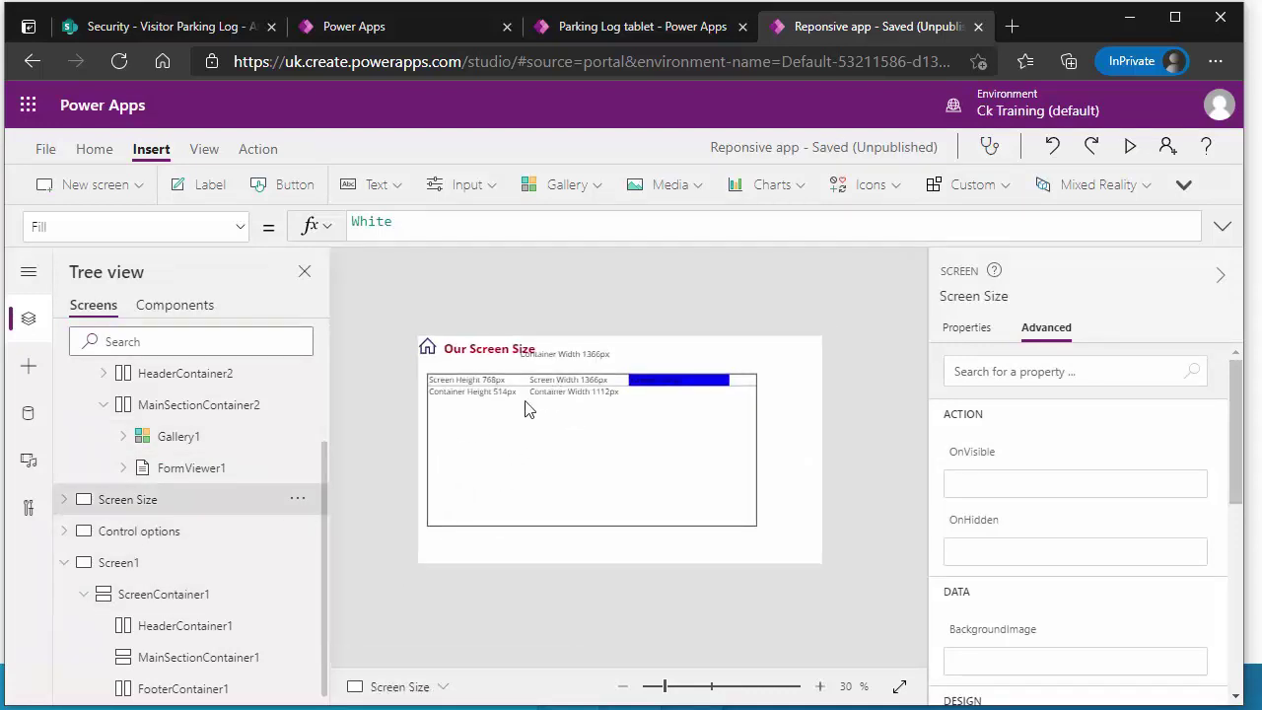
left_click(527, 408)
left_click(968, 329)
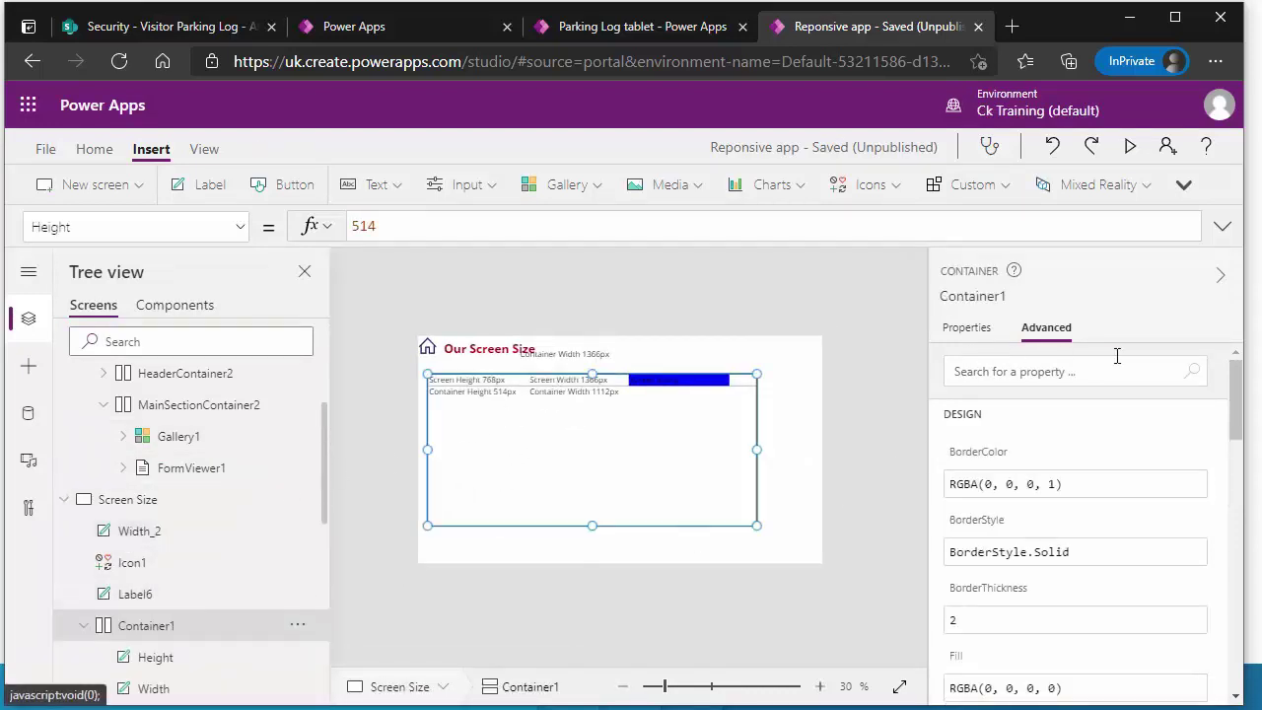
left_click(1134, 368)
left_click(1112, 414)
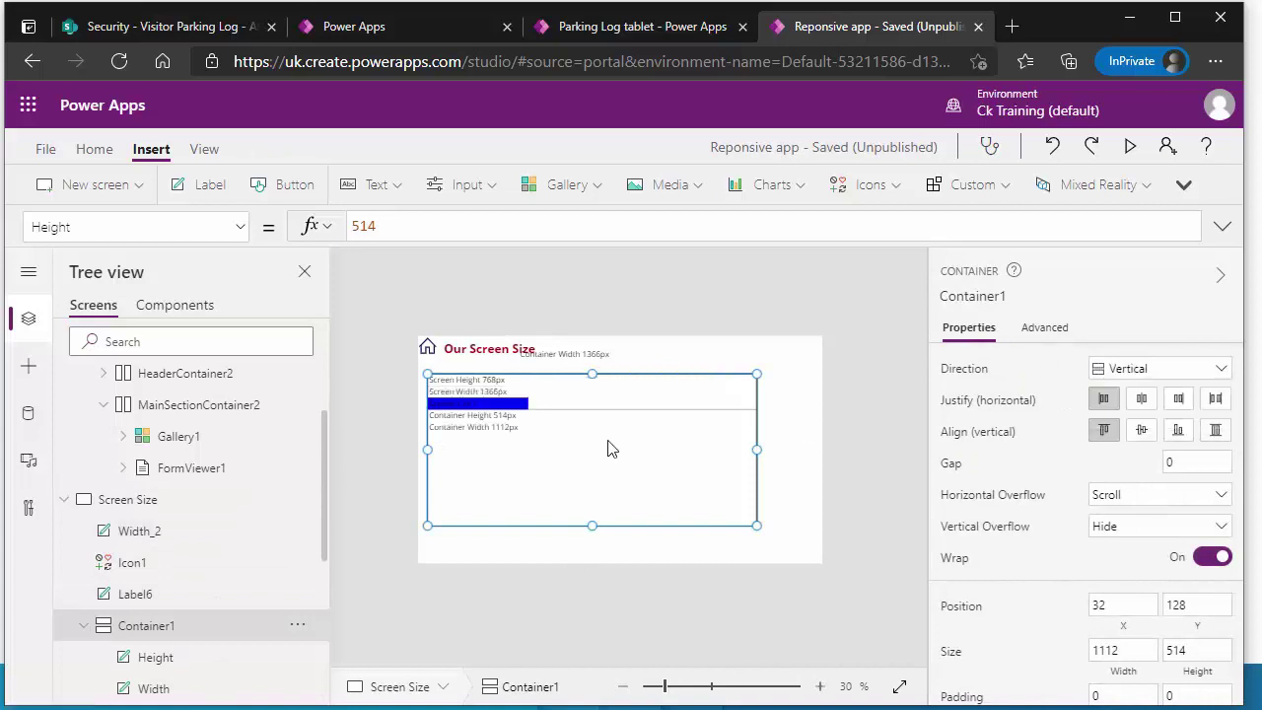
- Examine the formulas of the screen width, current size and container height labels in Container1
left_click(482, 392)
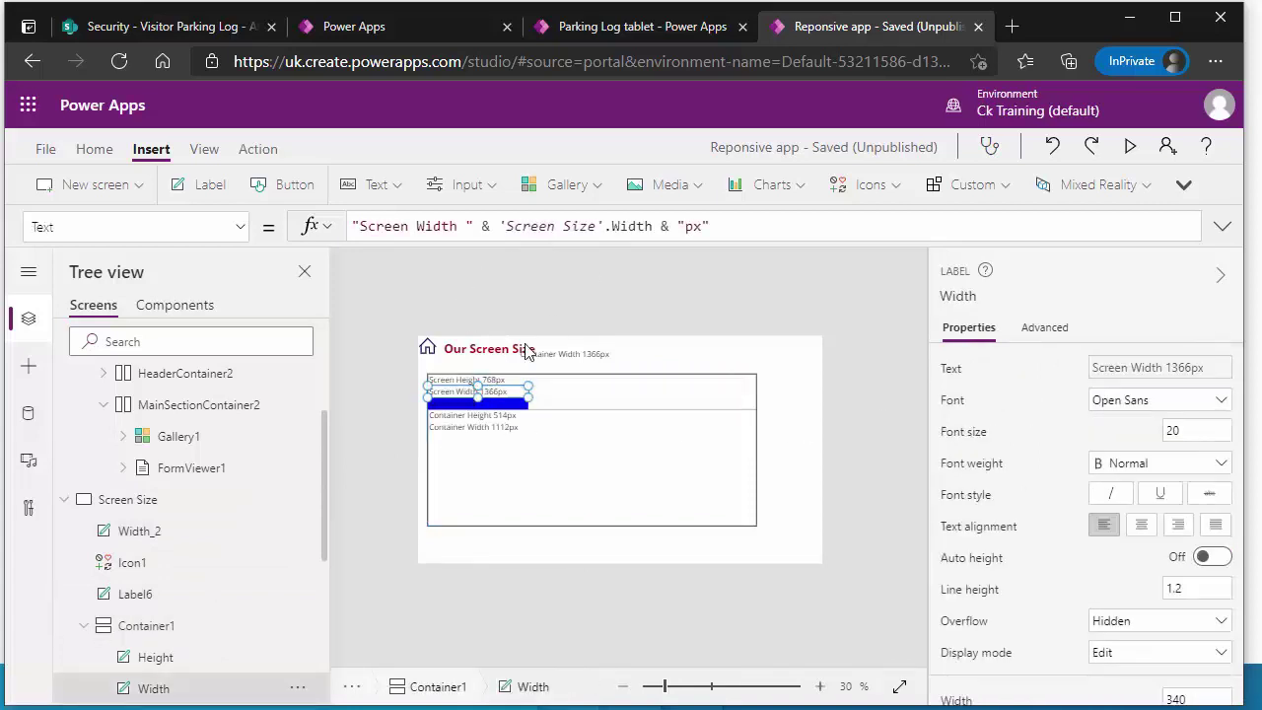
left_click(500, 403)
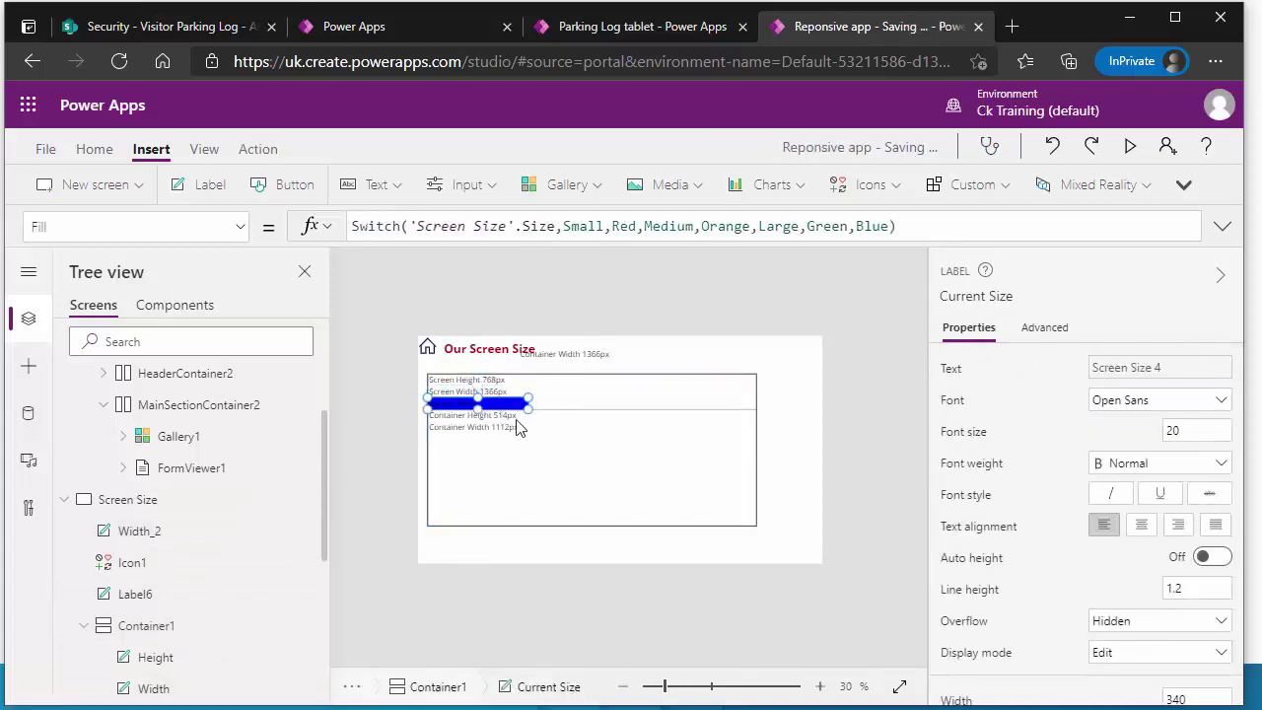
left_click(495, 418)
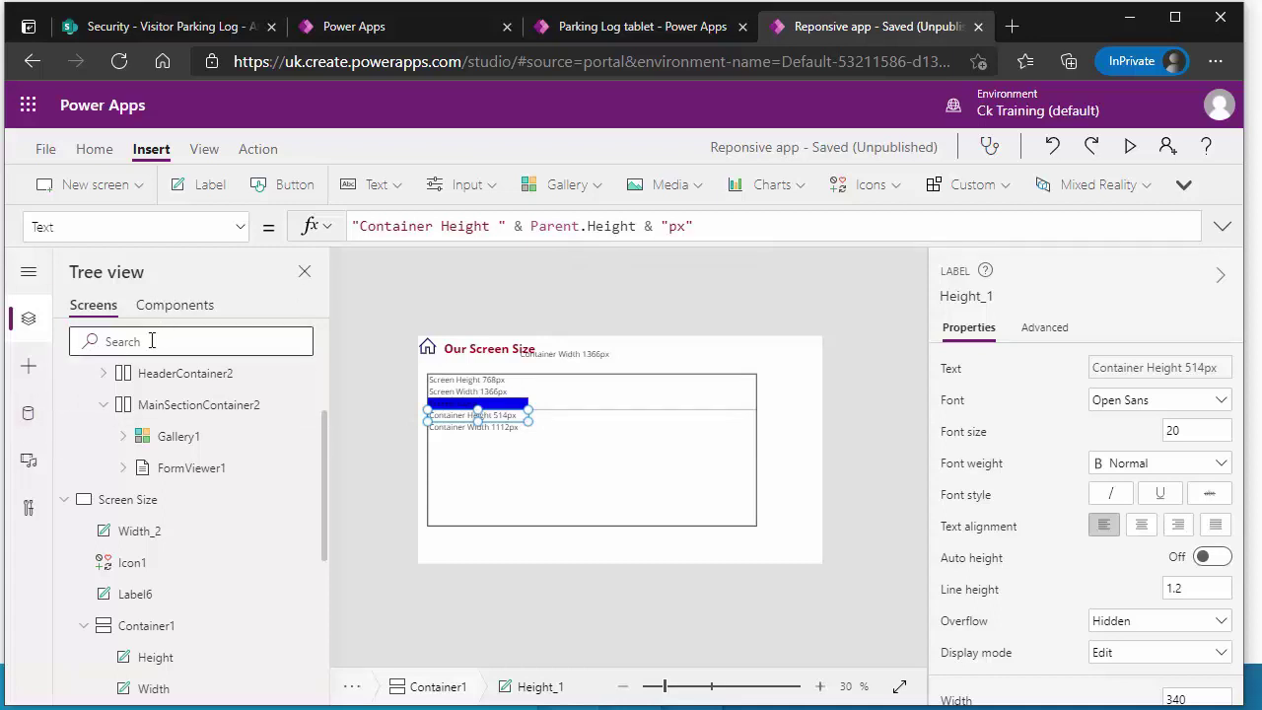
- Restore Gallery1's Height formula to If('Parking screen'.Size = Small, ('Parking screen'.Height - HeaderContainer2.Height) / 2, 'Parking screen'.Height - HeaderContainer2.Height)
scroll(158, 444, "up", 2)
left_click(160, 446)
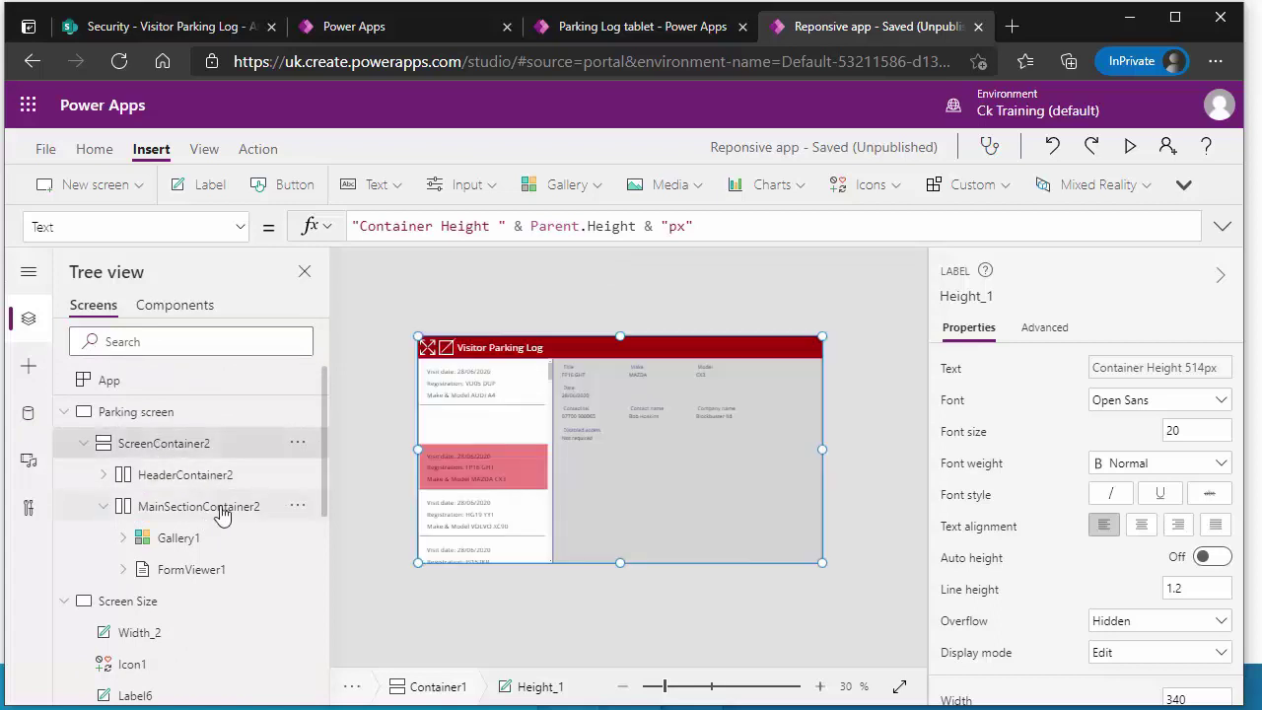
left_click(197, 541)
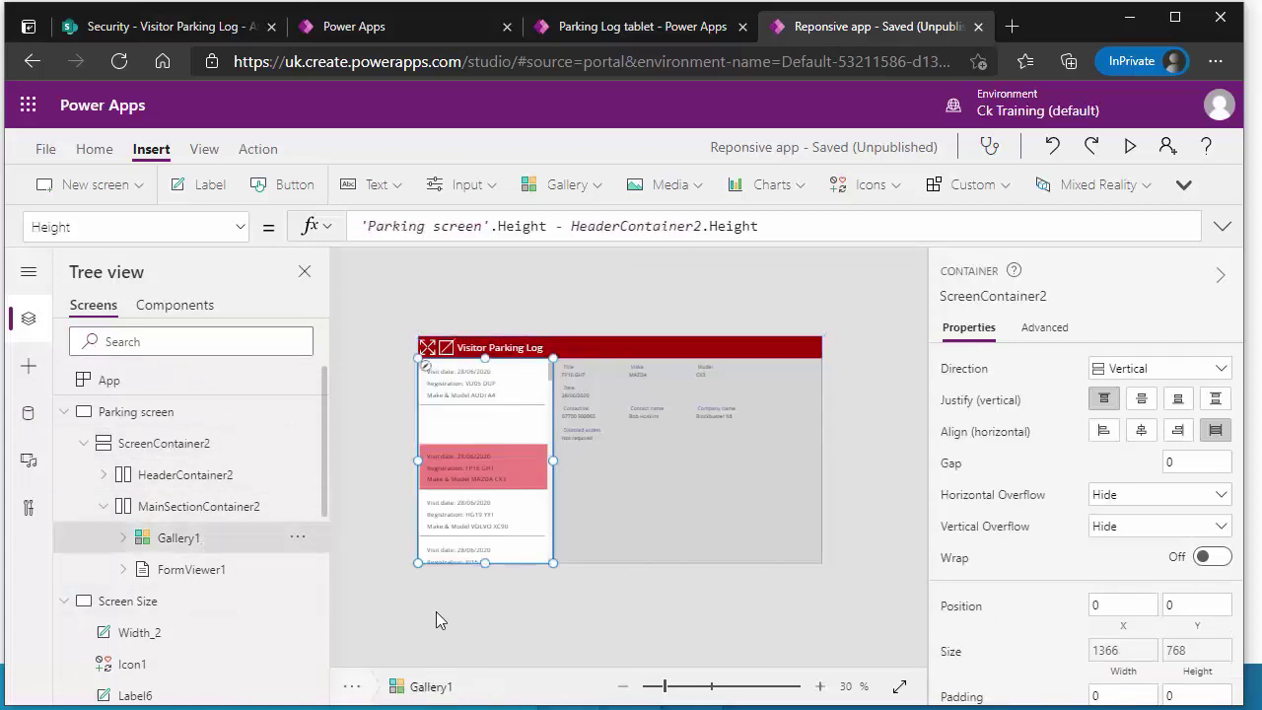
left_click(77, 226)
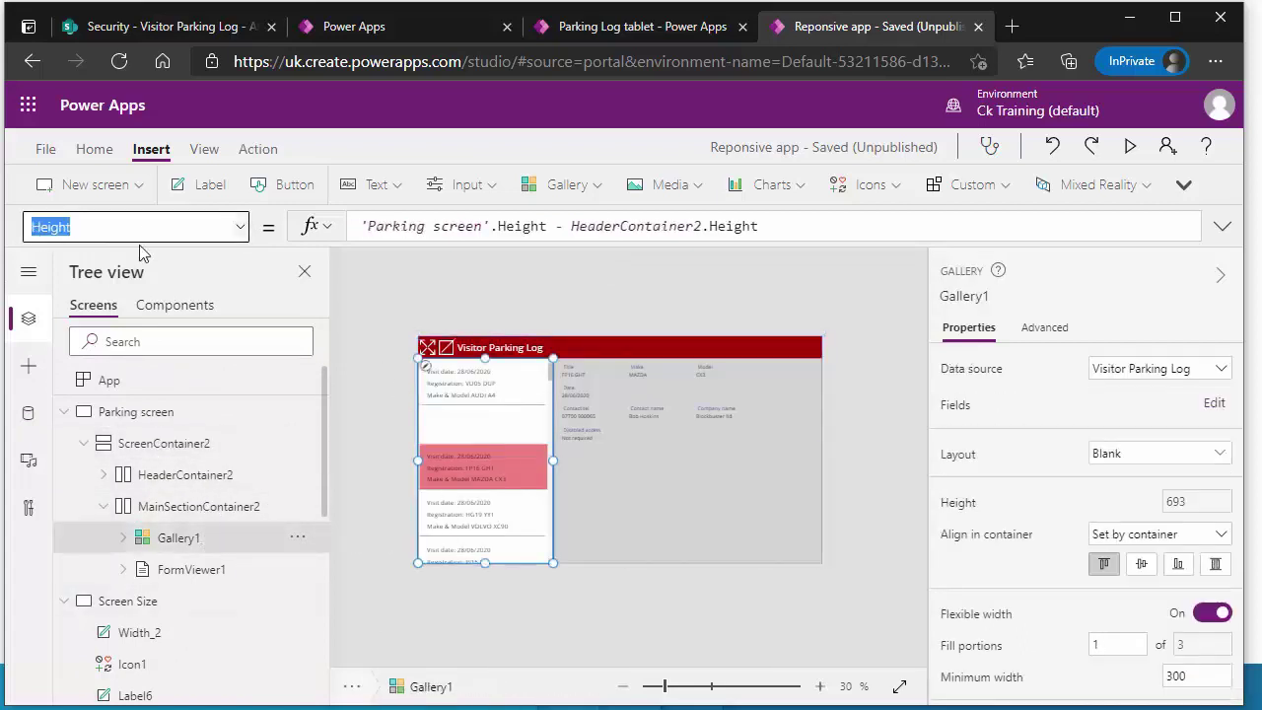
left_click(797, 226)
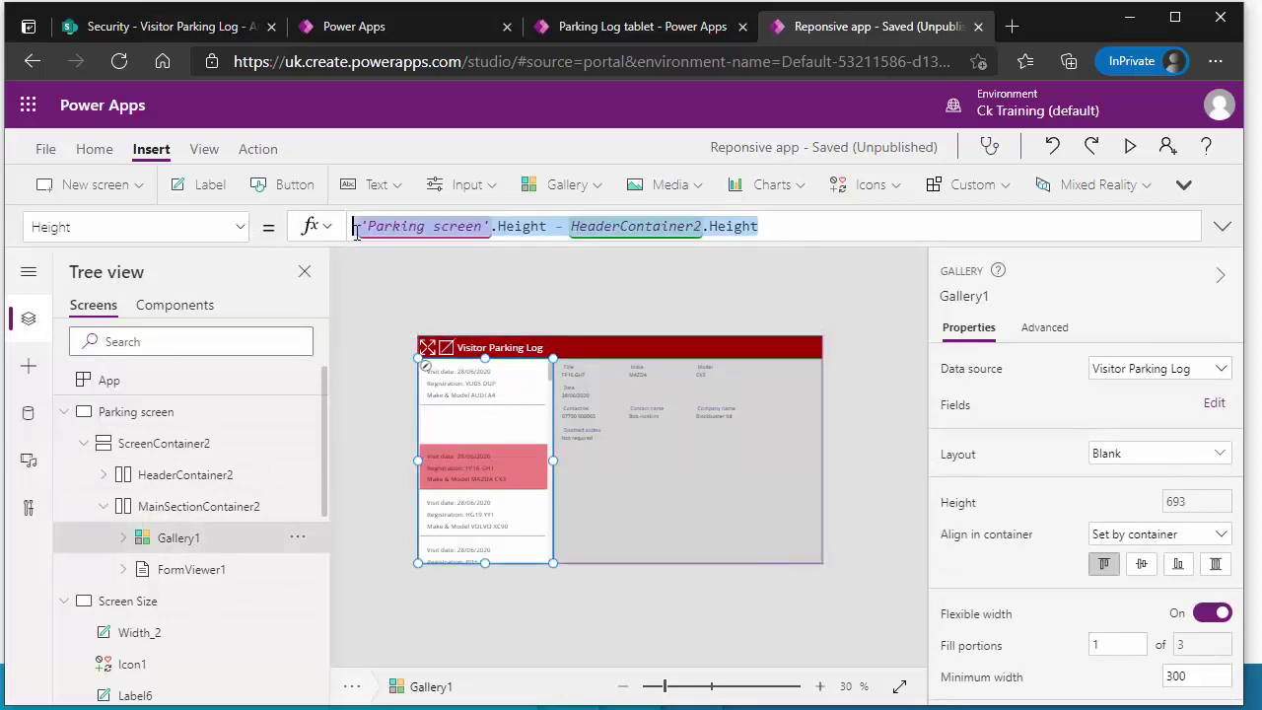
key("Down")
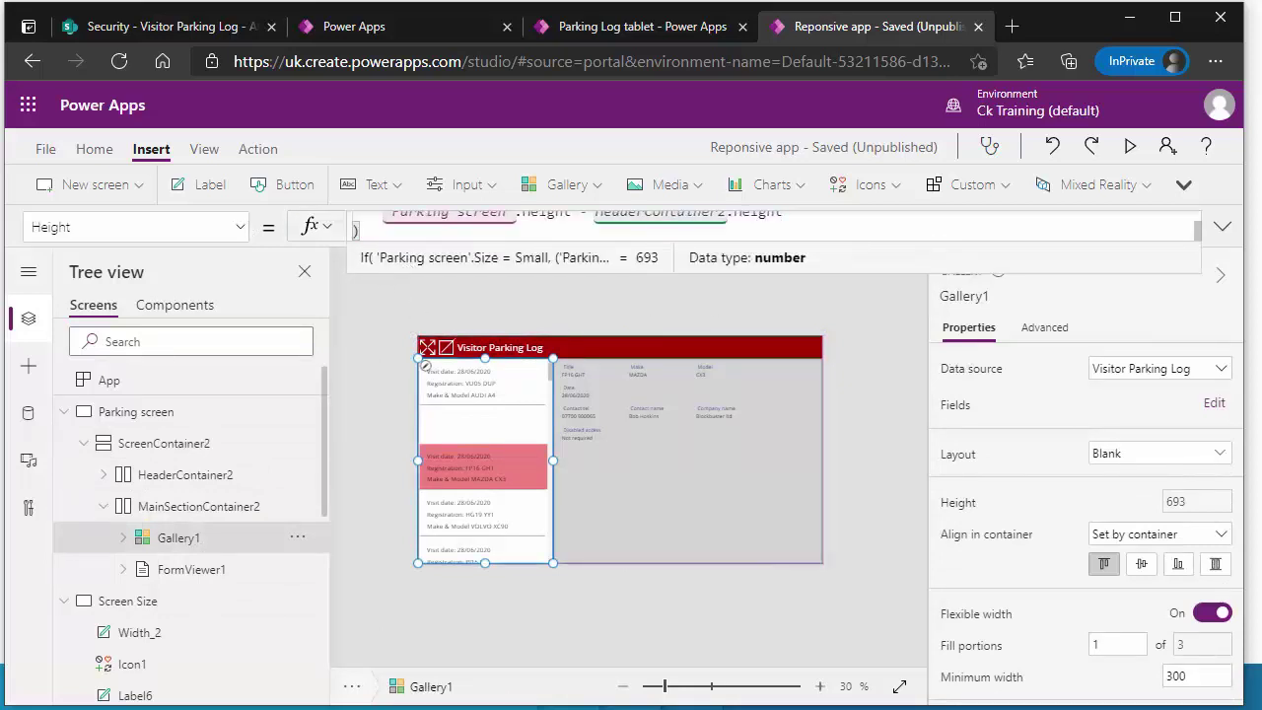
- Examine how Gallery1's Height formula tests for Small and halves the space below the header, and compare it with the cast phone
left_click(1222, 227)
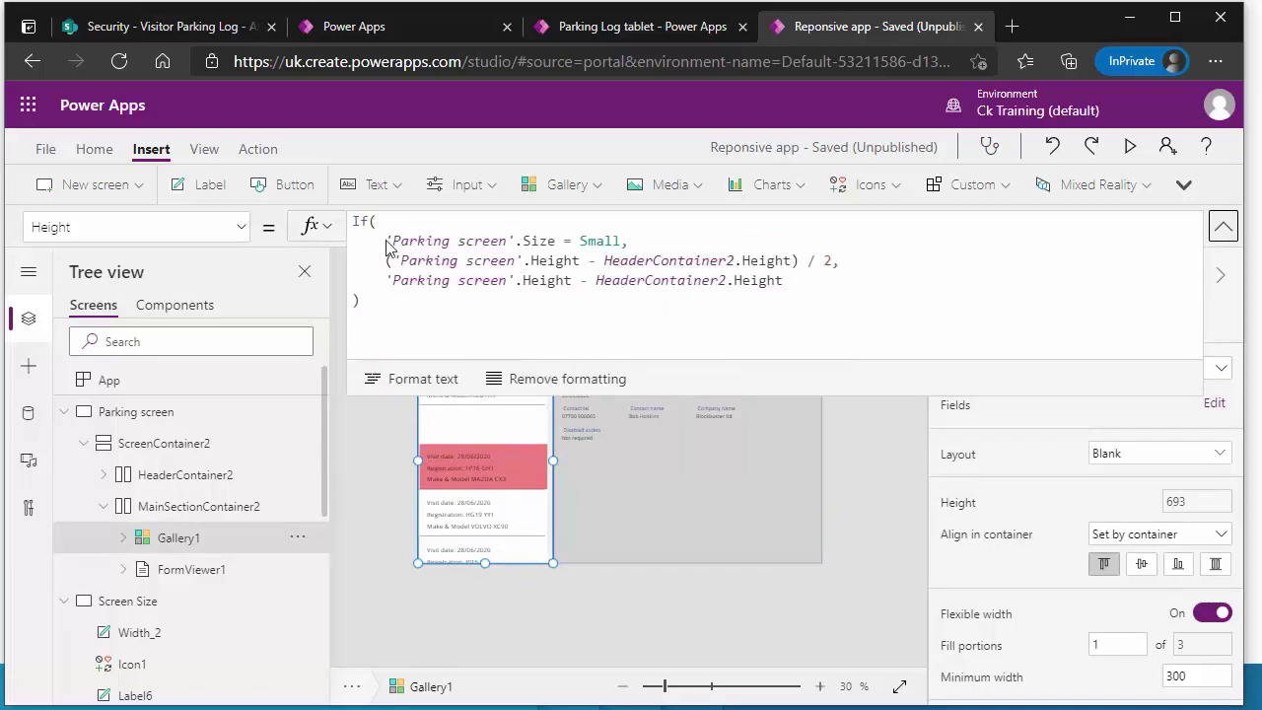
left_click_drag(391, 242, 555, 241)
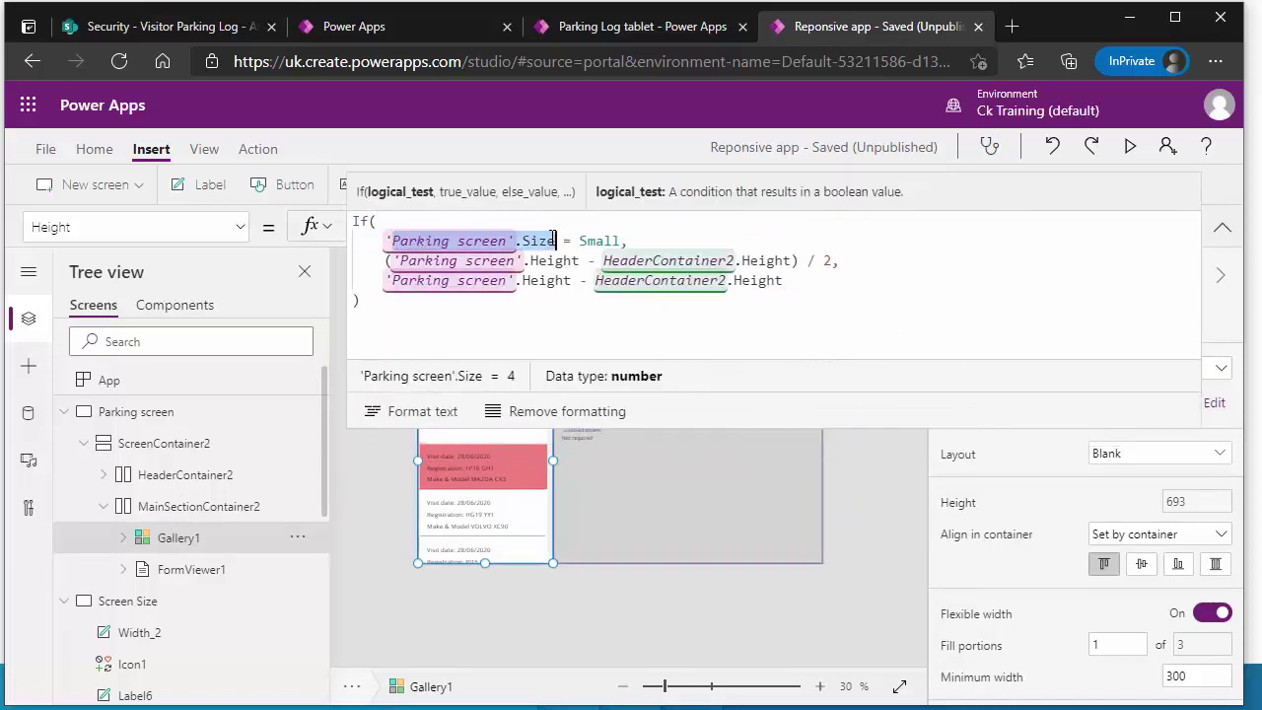
double_click(611, 241)
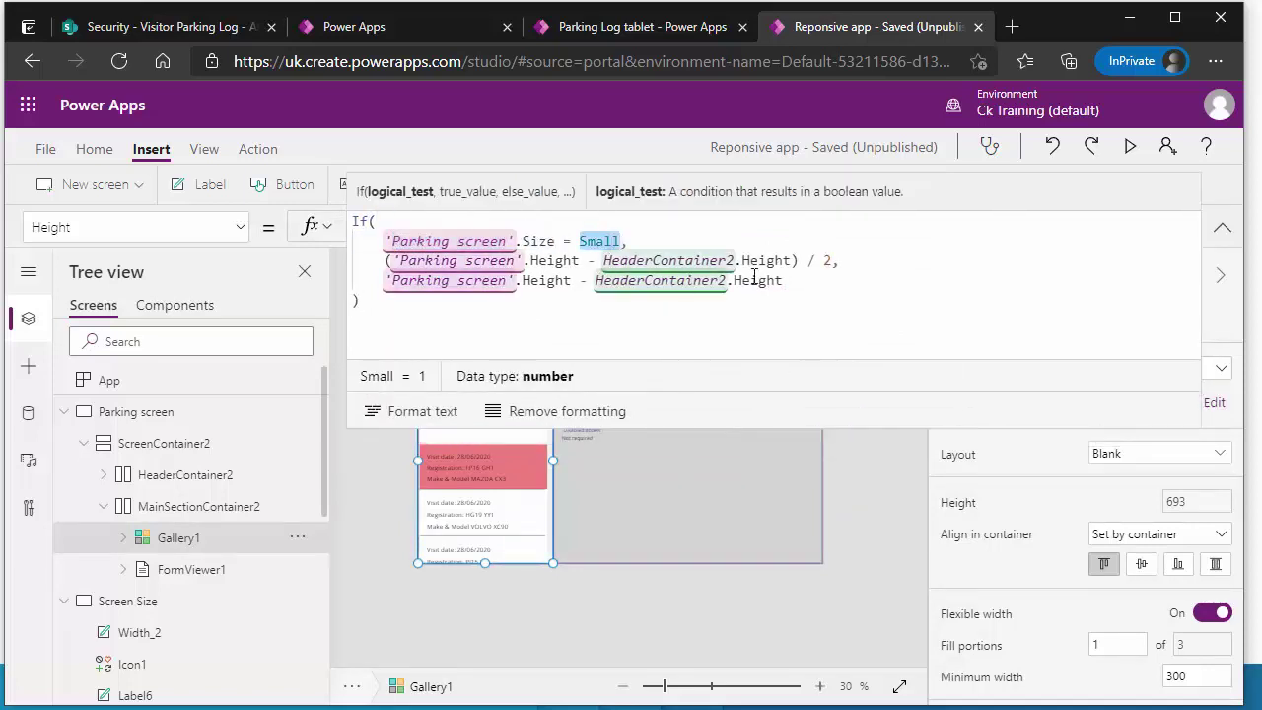
left_click(809, 261)
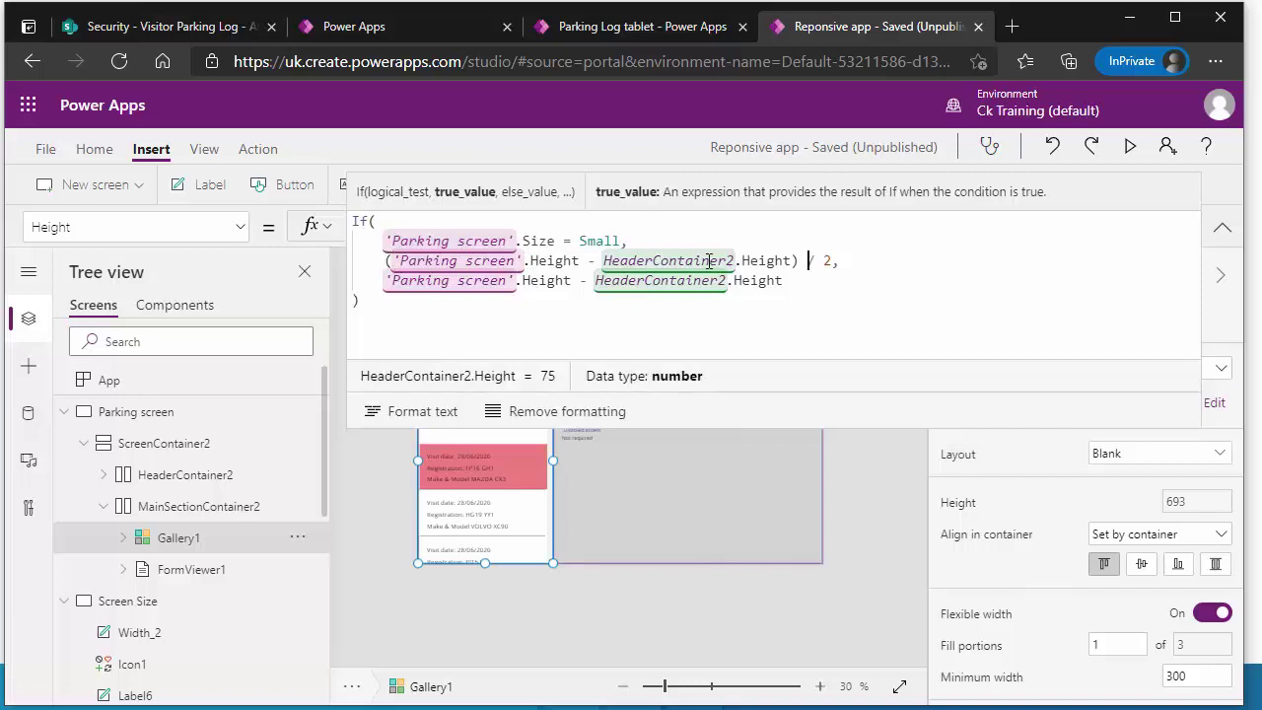
left_click_drag(799, 260, 380, 261)
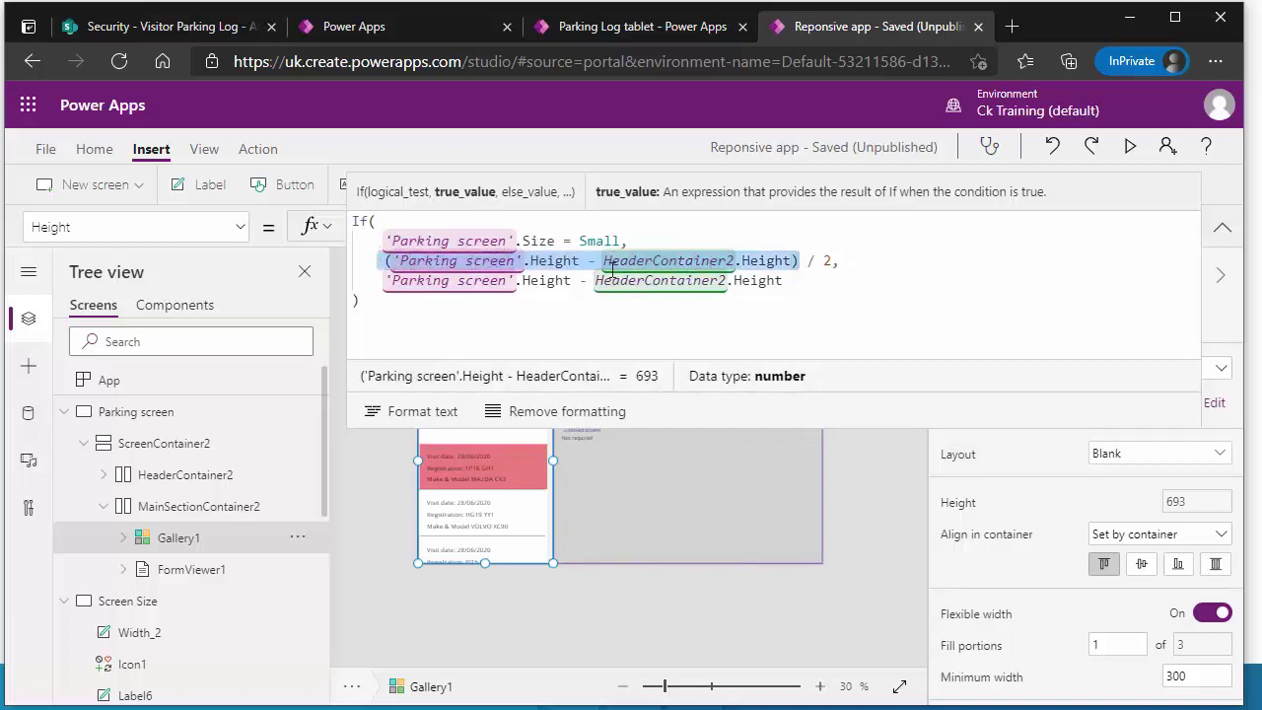
double_click(829, 261)
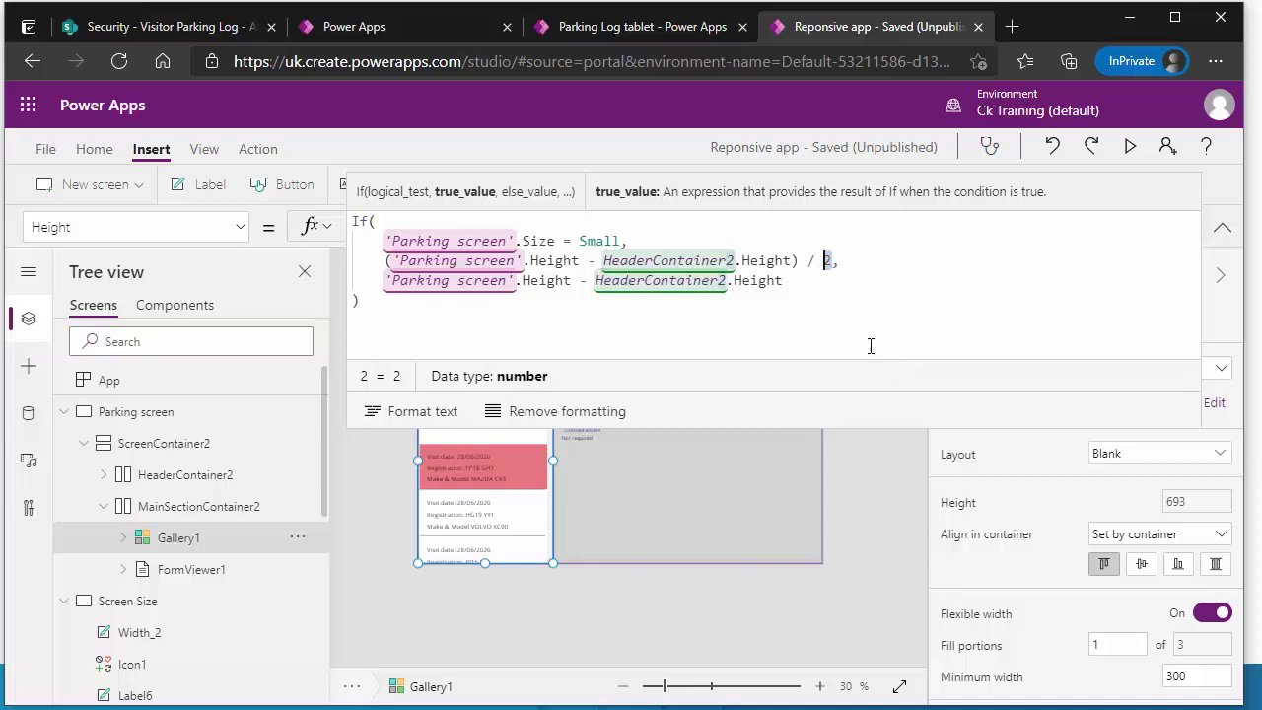
left_click(624, 515)
left_click(530, 496)
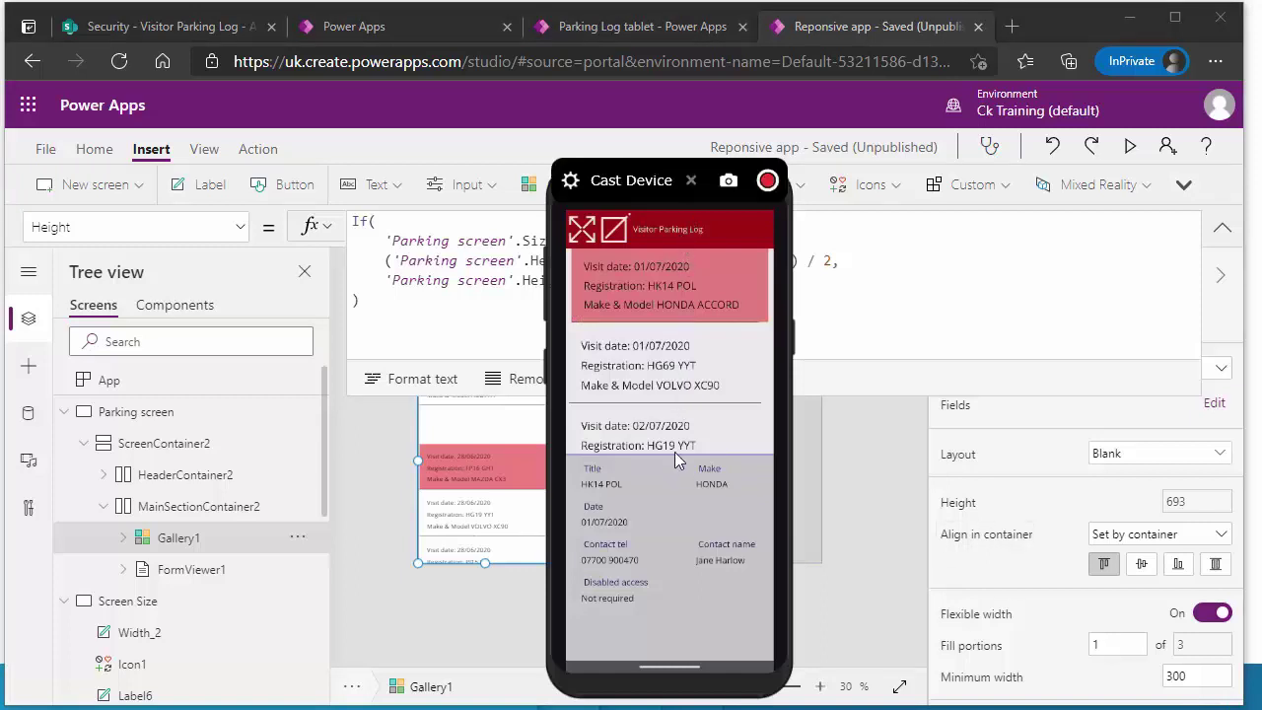
left_click(763, 270)
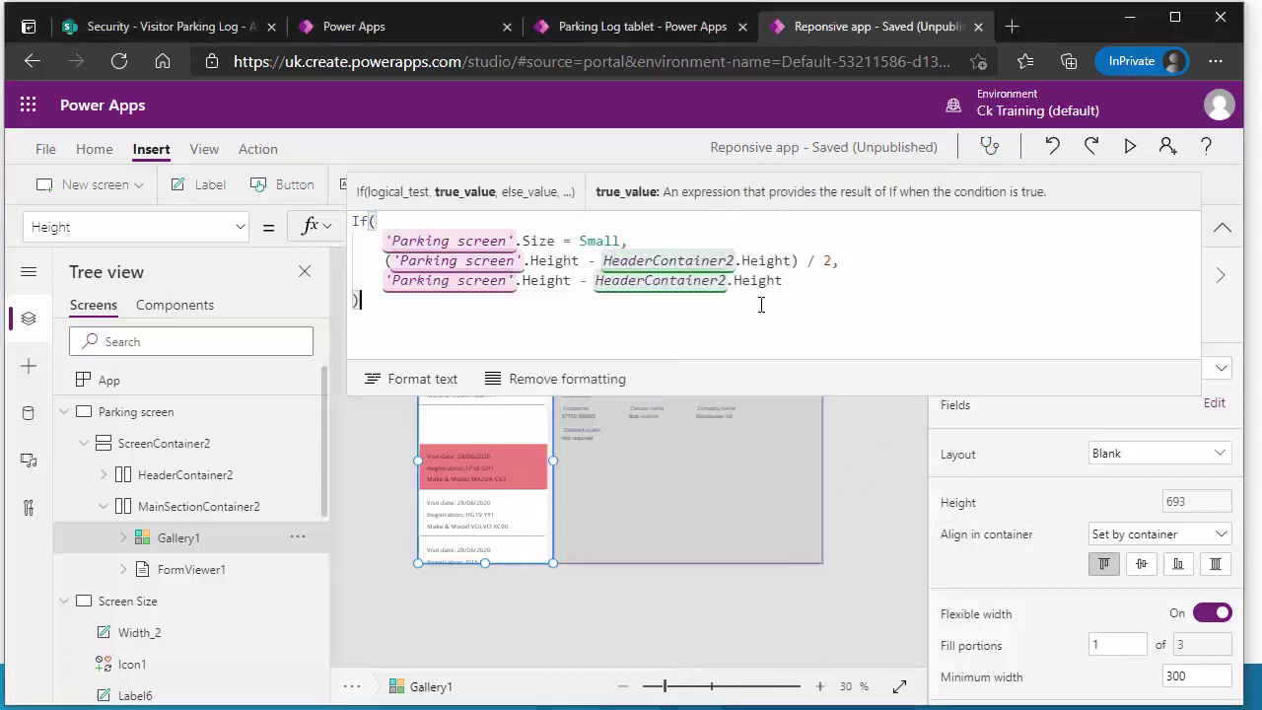
- Append - HeaderContainer2.Height after the / 2 in the Small-size branch of Gallery1's Height formula
left_click(831, 259)
type("-")
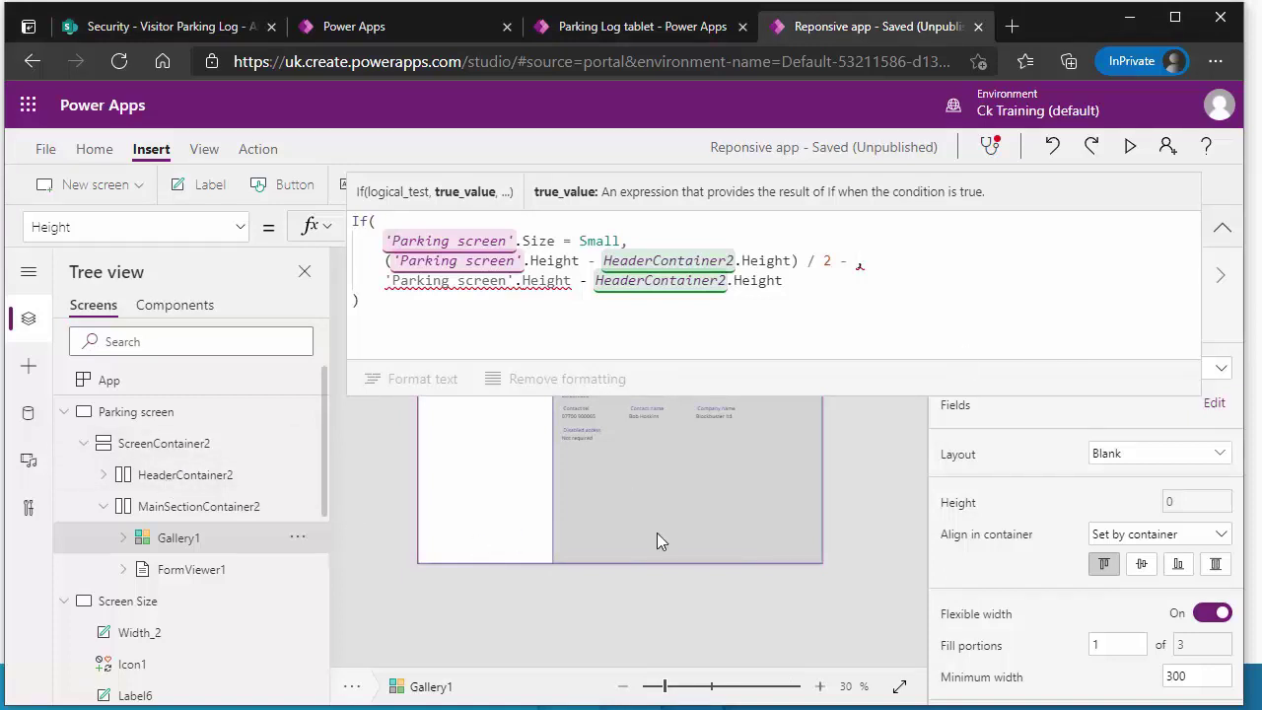
type("head")
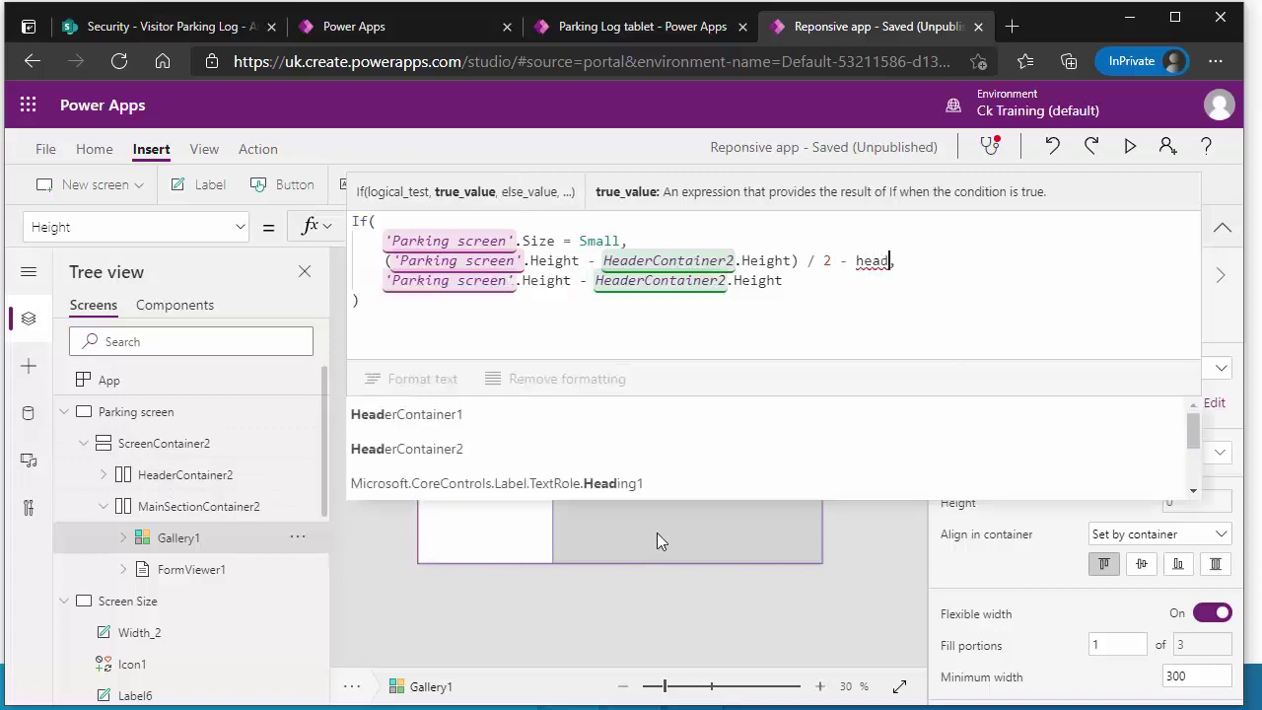
left_click(497, 456)
type(".height")
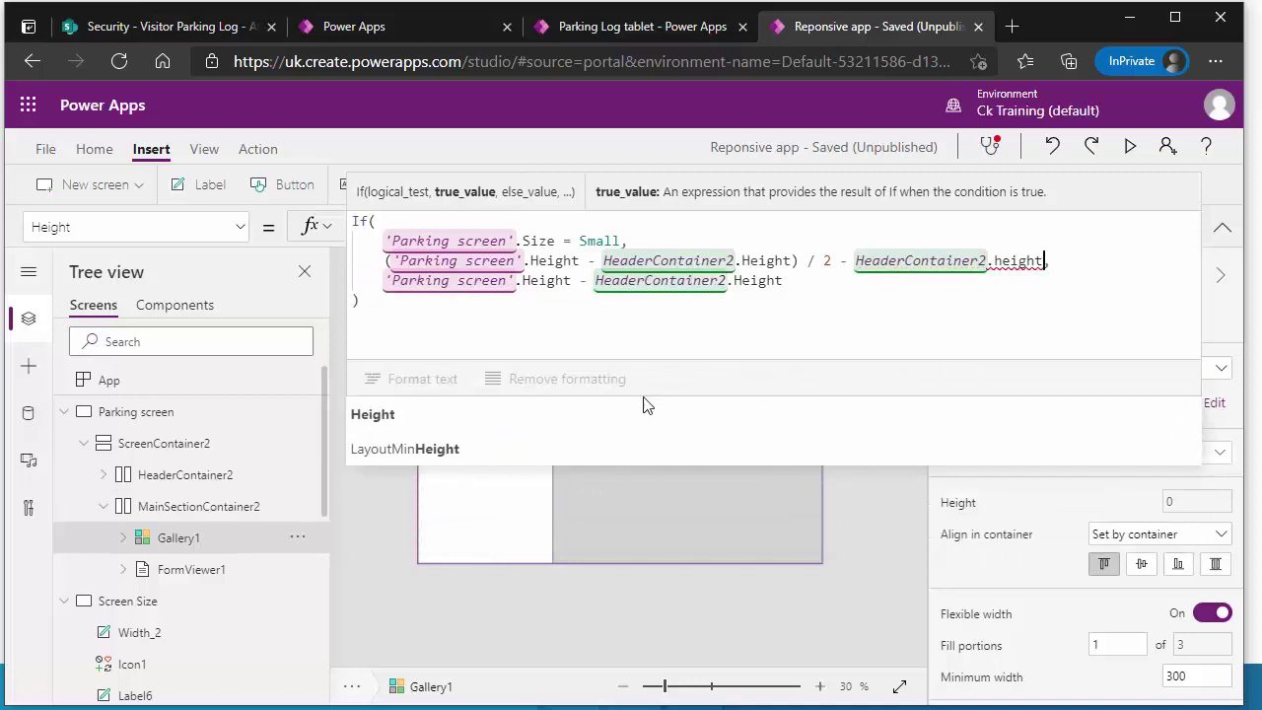
left_click(423, 415)
left_click(868, 451)
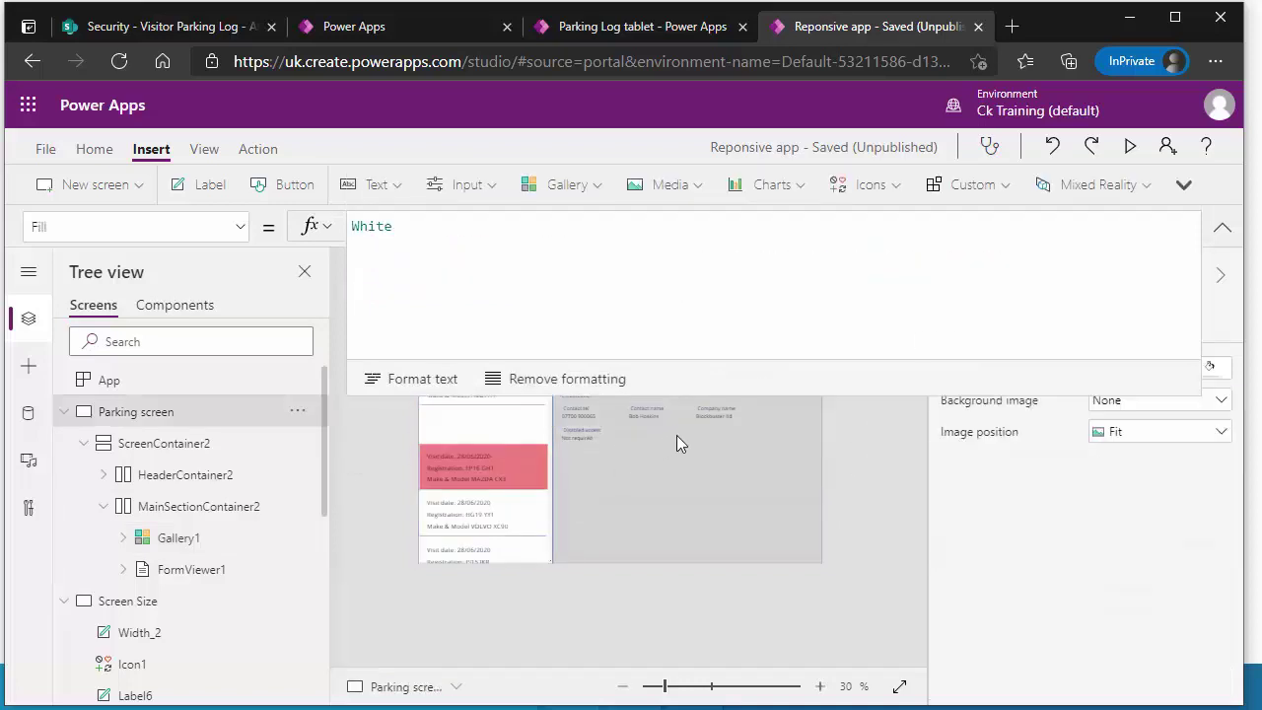
- Preview the app, narrow the window to phone width on the Screen Size screen, and return to the Parking screen
left_click(1129, 146)
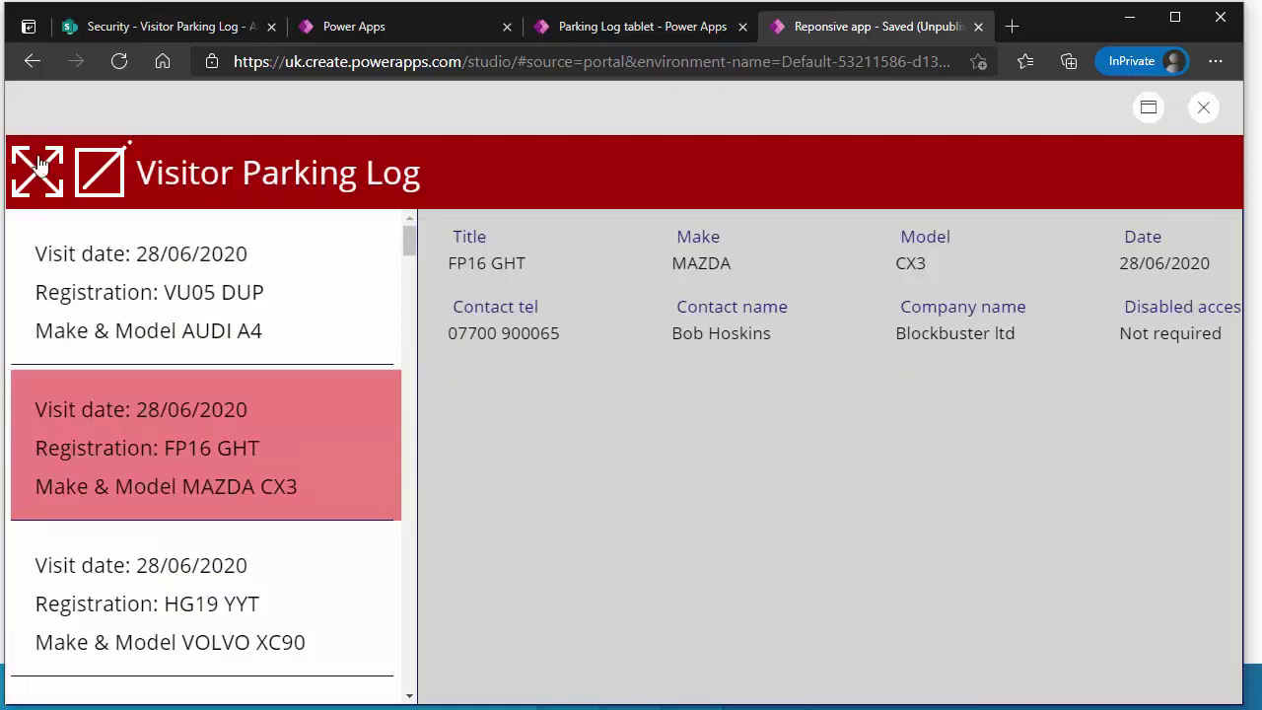
left_click(43, 193)
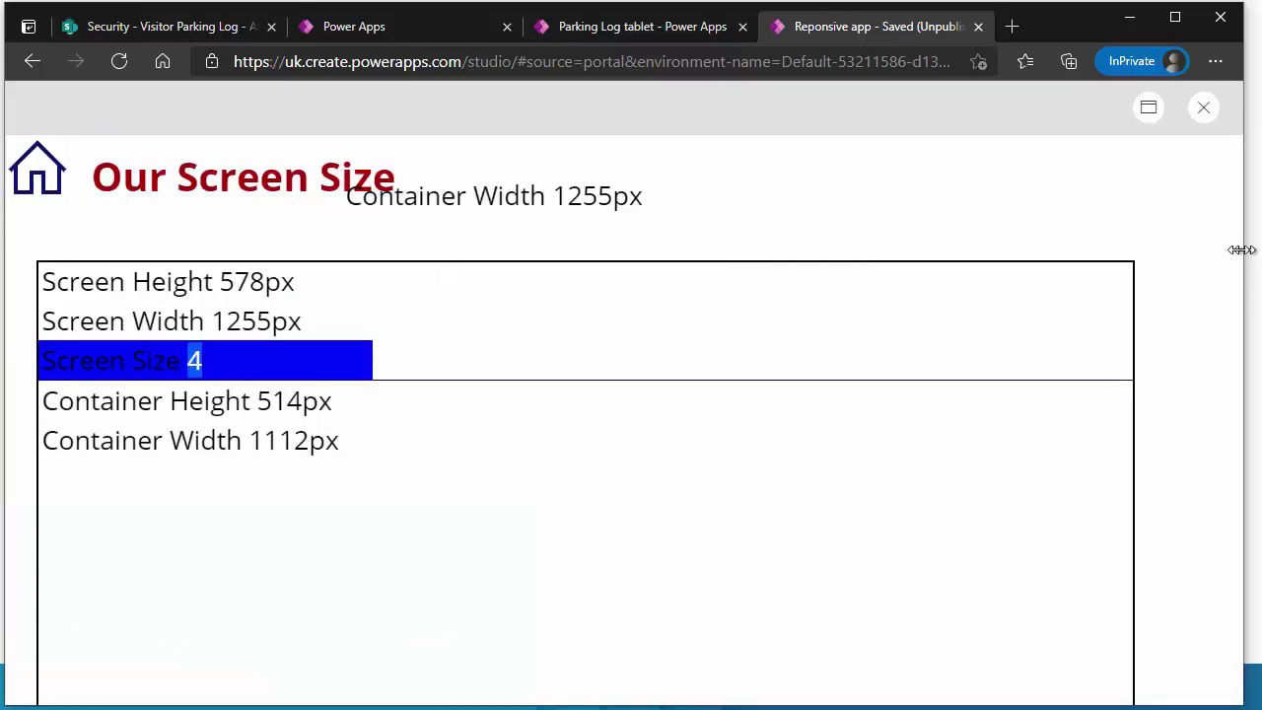
left_click_drag(1246, 247, 325, 270)
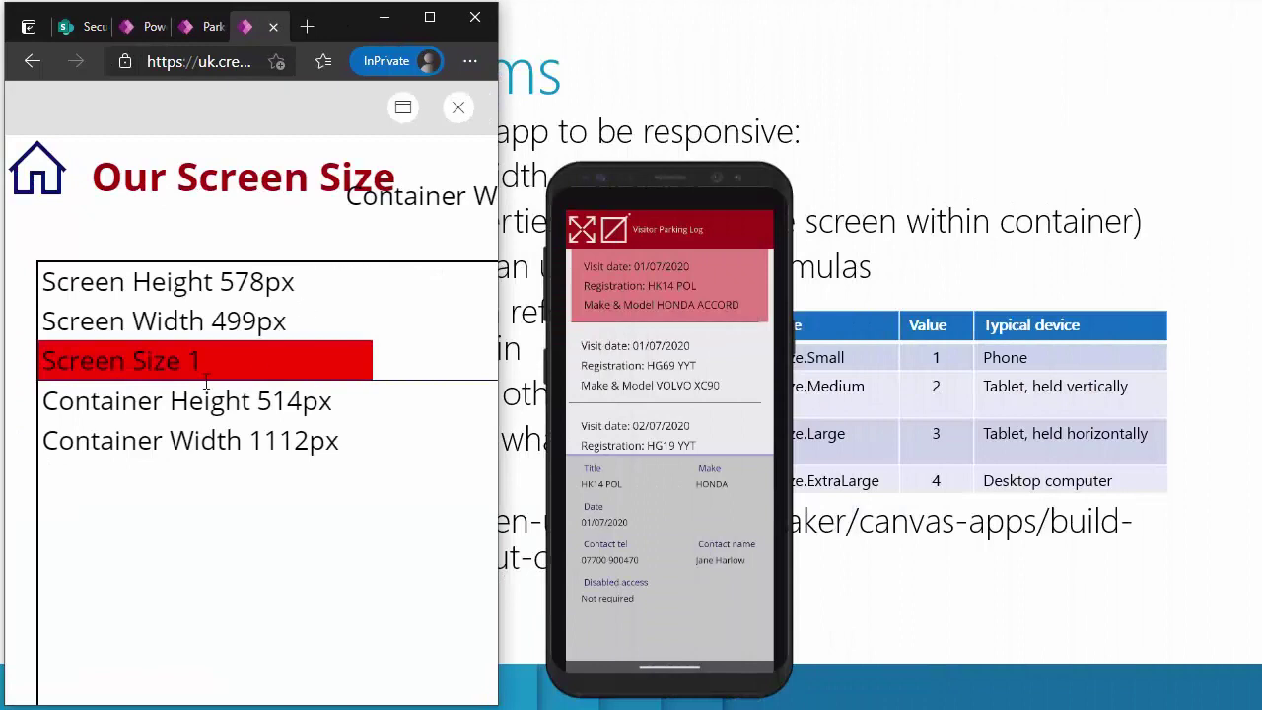
left_click(37, 169)
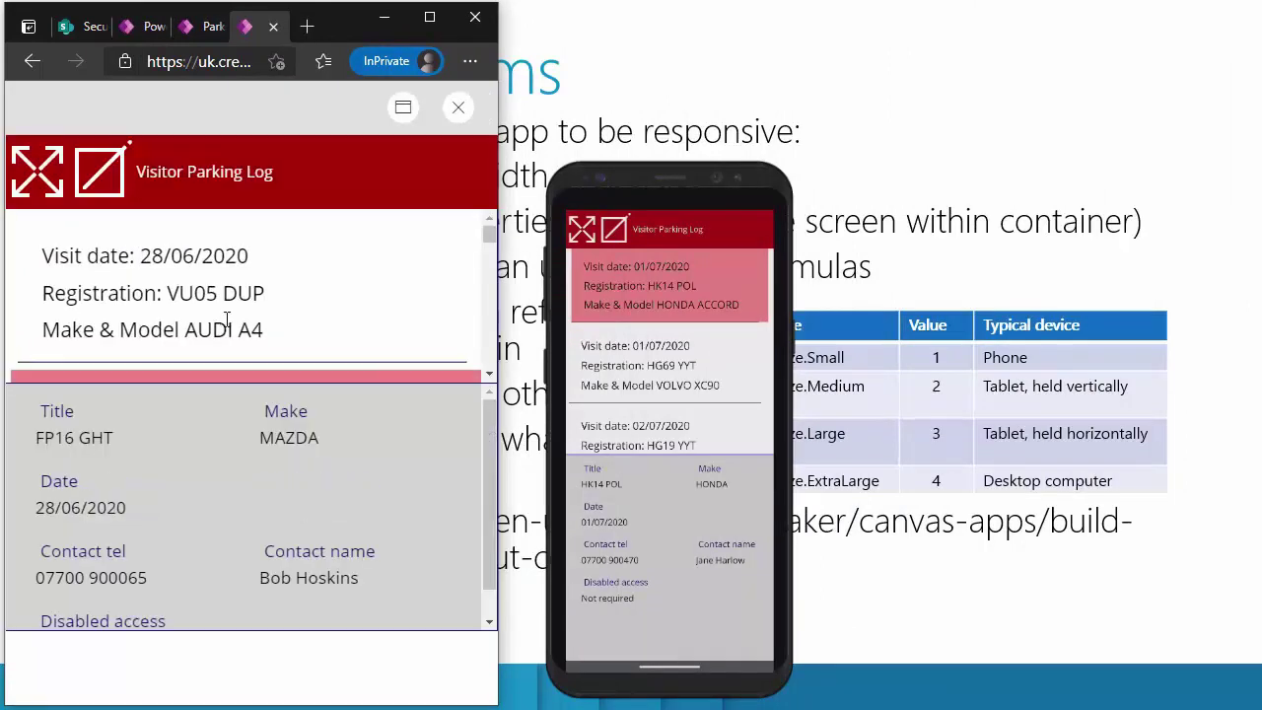
- Select the 29/06/2020 Audi A4 and Jaguar records in the phone-width gallery, then widen the window and exit the preview
scroll(371, 348, "down", 2)
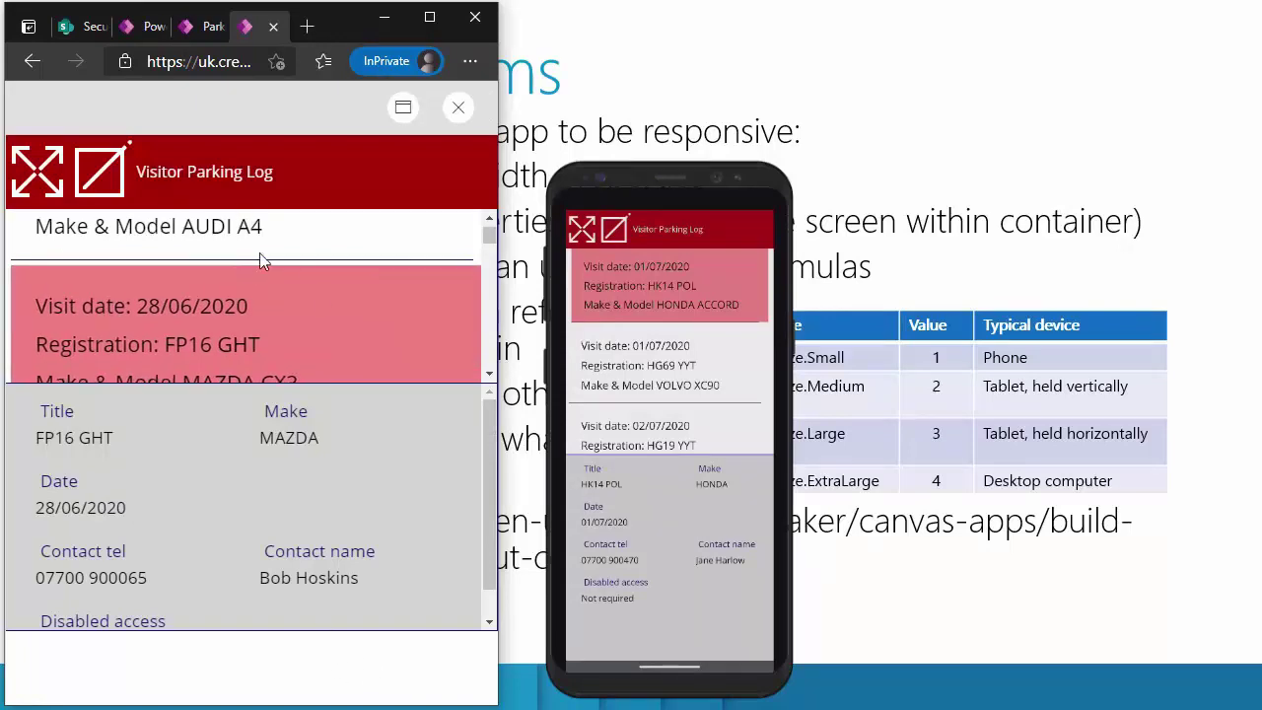
scroll(324, 309, "down", 4)
scroll(331, 325, "down", 4)
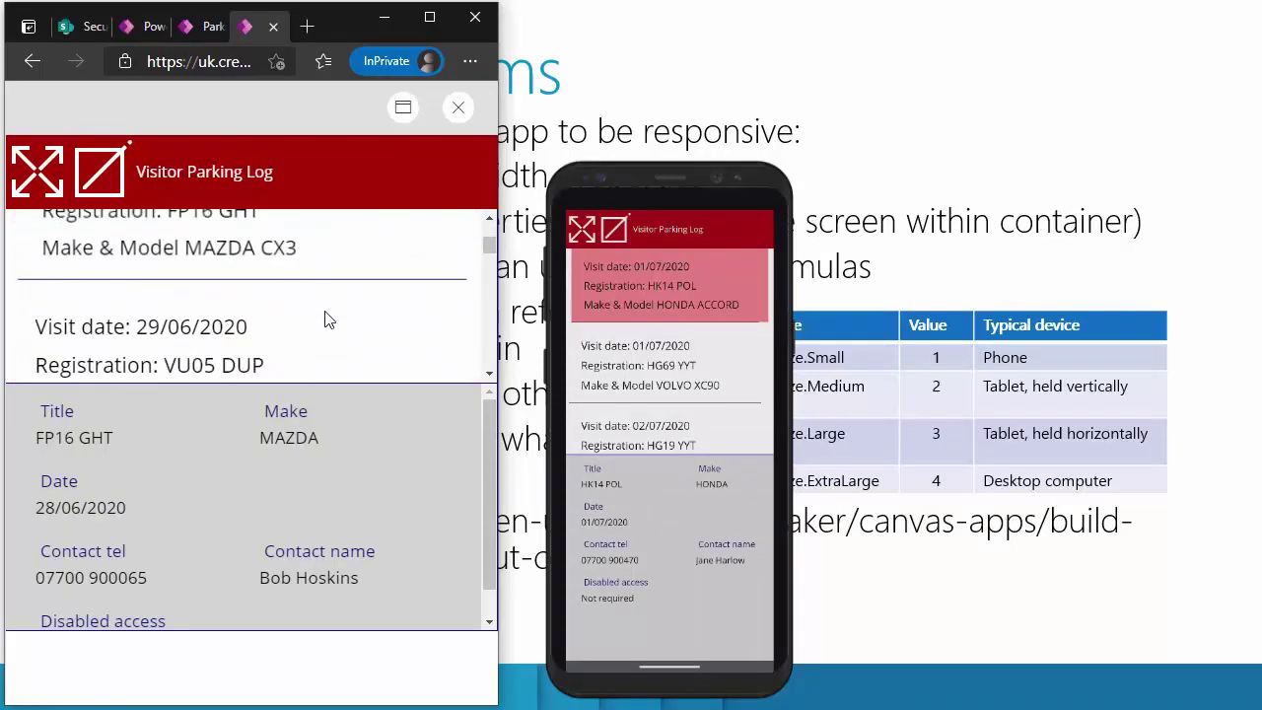
left_click(316, 330)
scroll(286, 345, "down", 2)
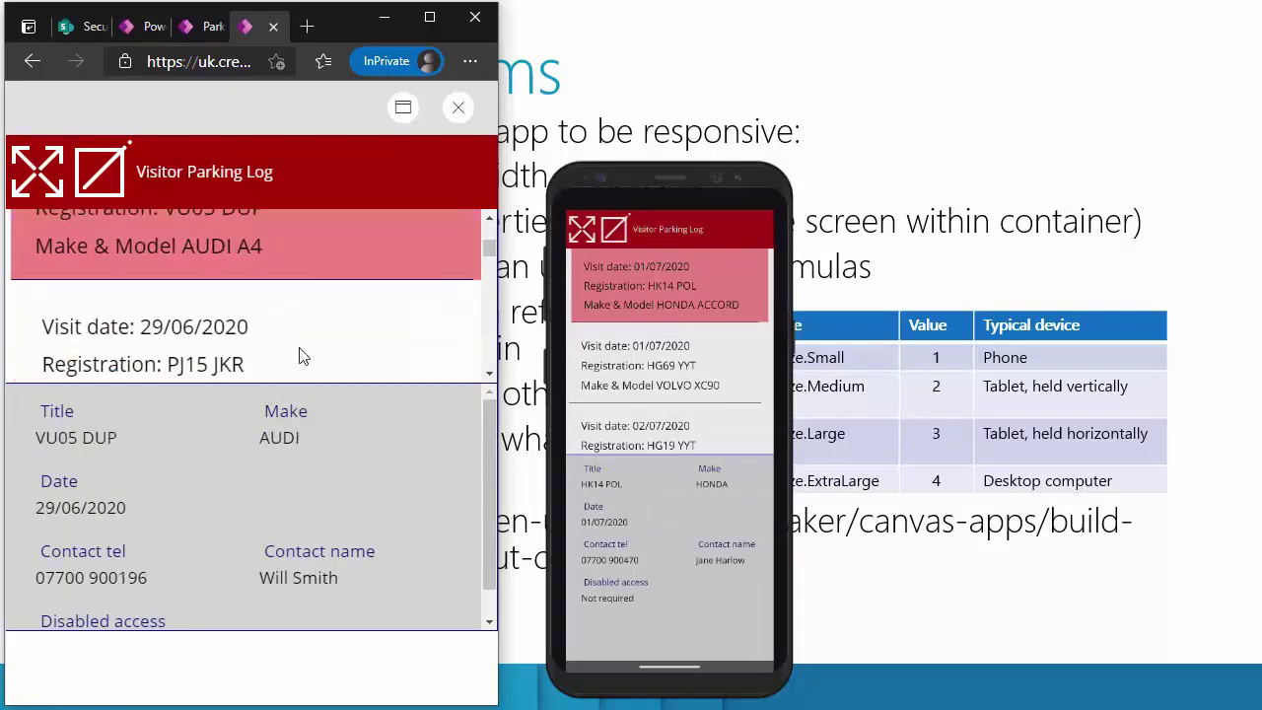
left_click(360, 381)
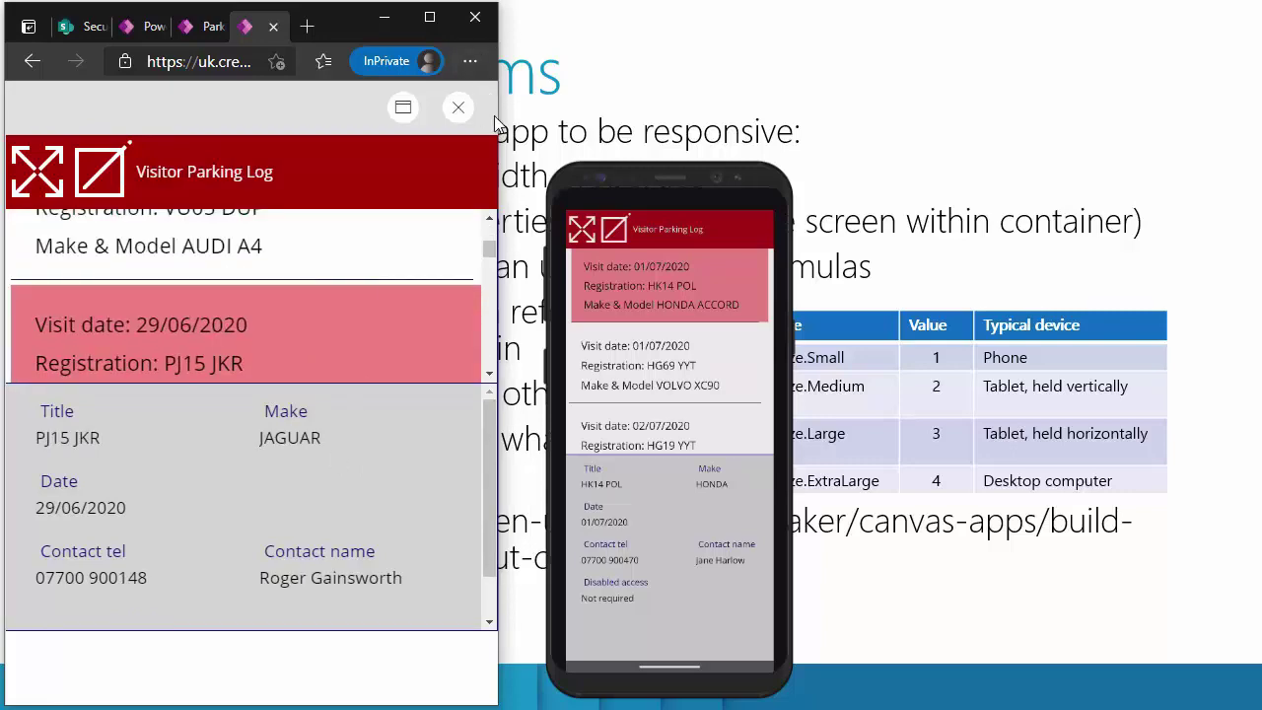
left_click_drag(499, 126, 1242, 126)
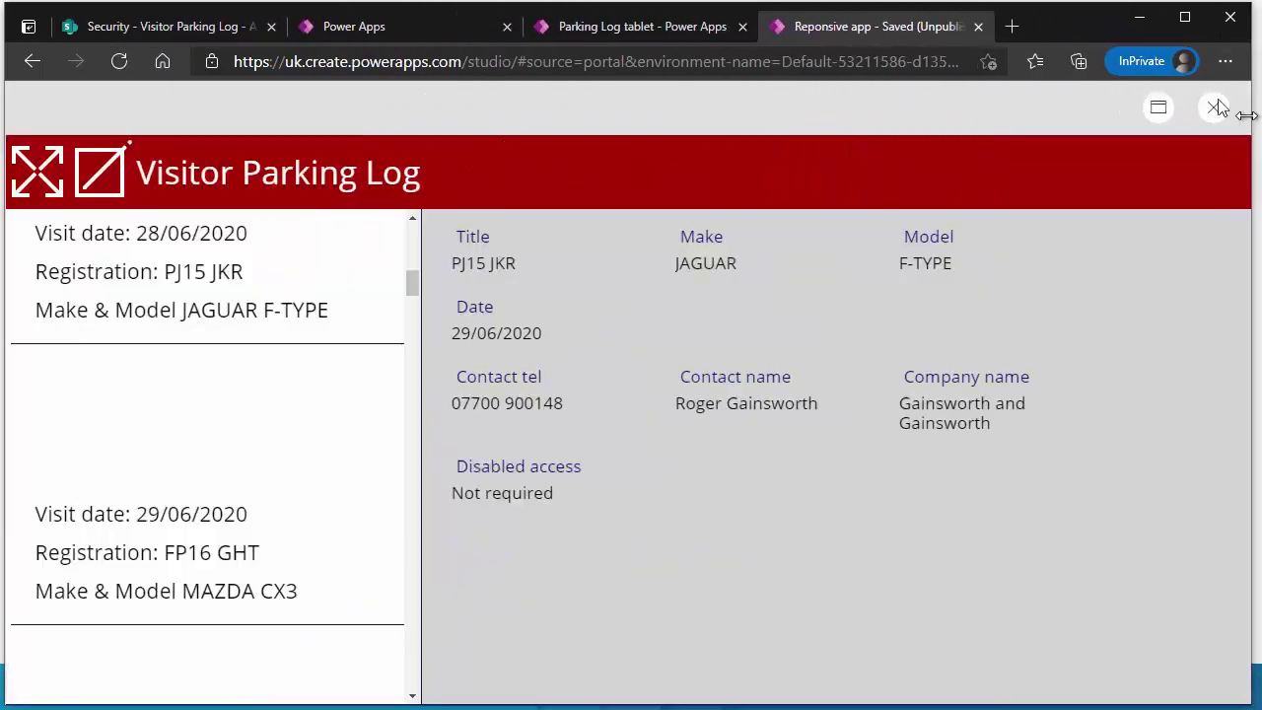
left_click(1206, 110)
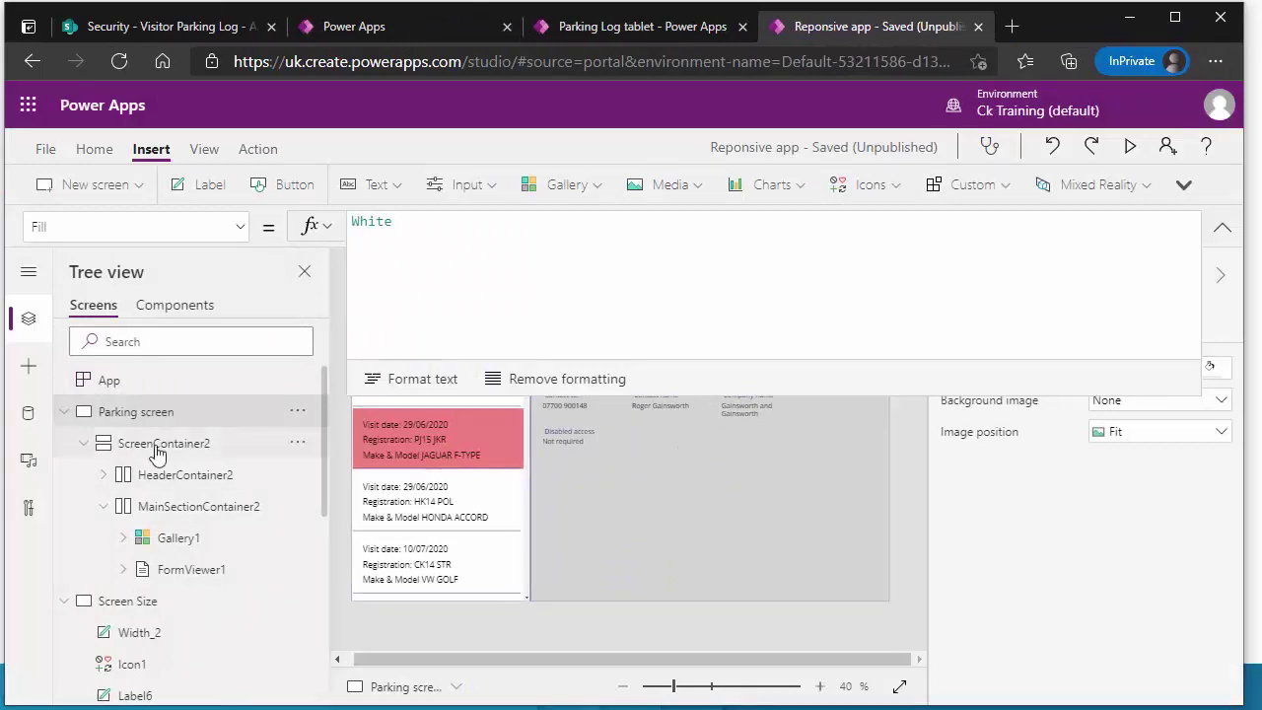
- Format FormViewer1's Height formula onto separate lines and review its Small-size branch
left_click(192, 512)
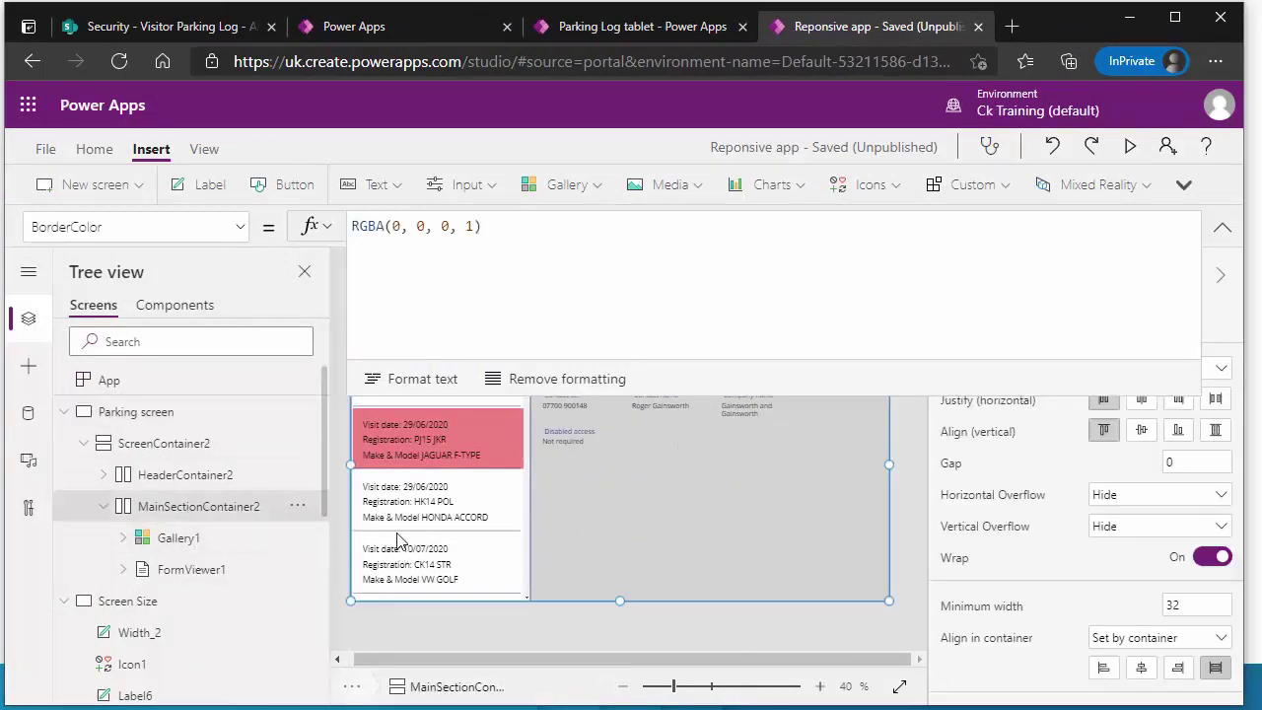
left_click(202, 572)
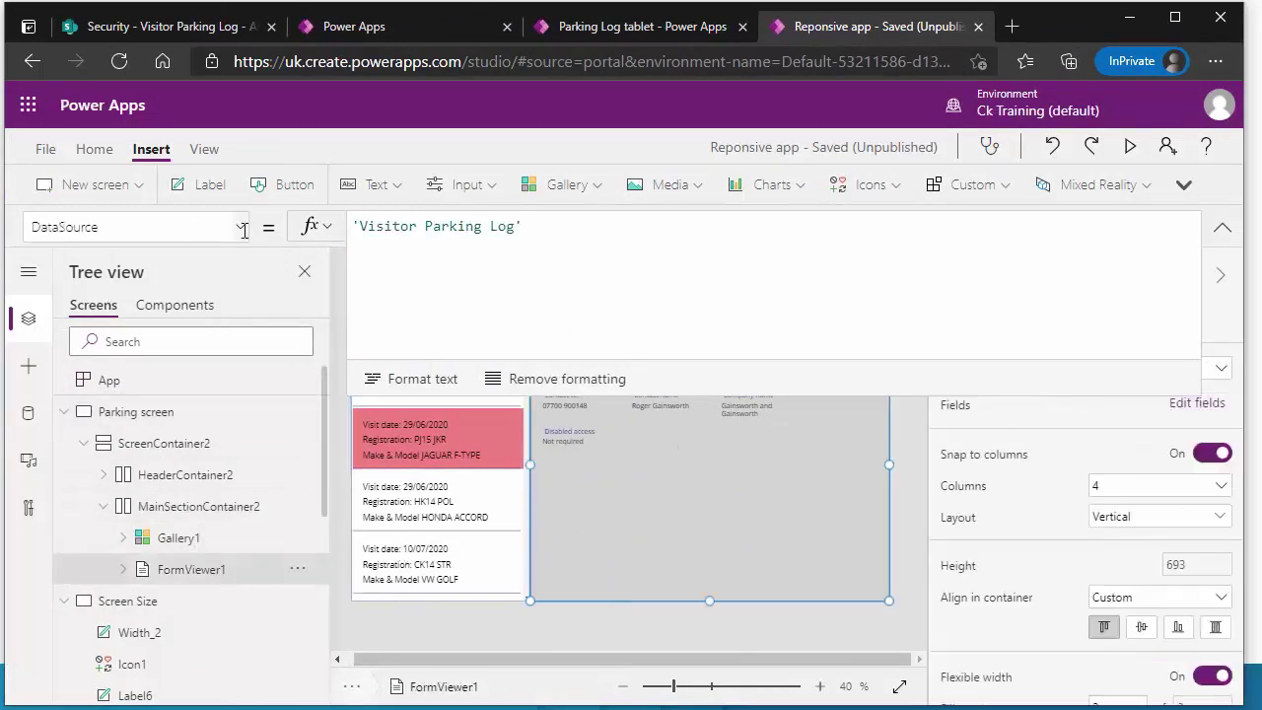
left_click(242, 229)
scroll(79, 493, "down", 3)
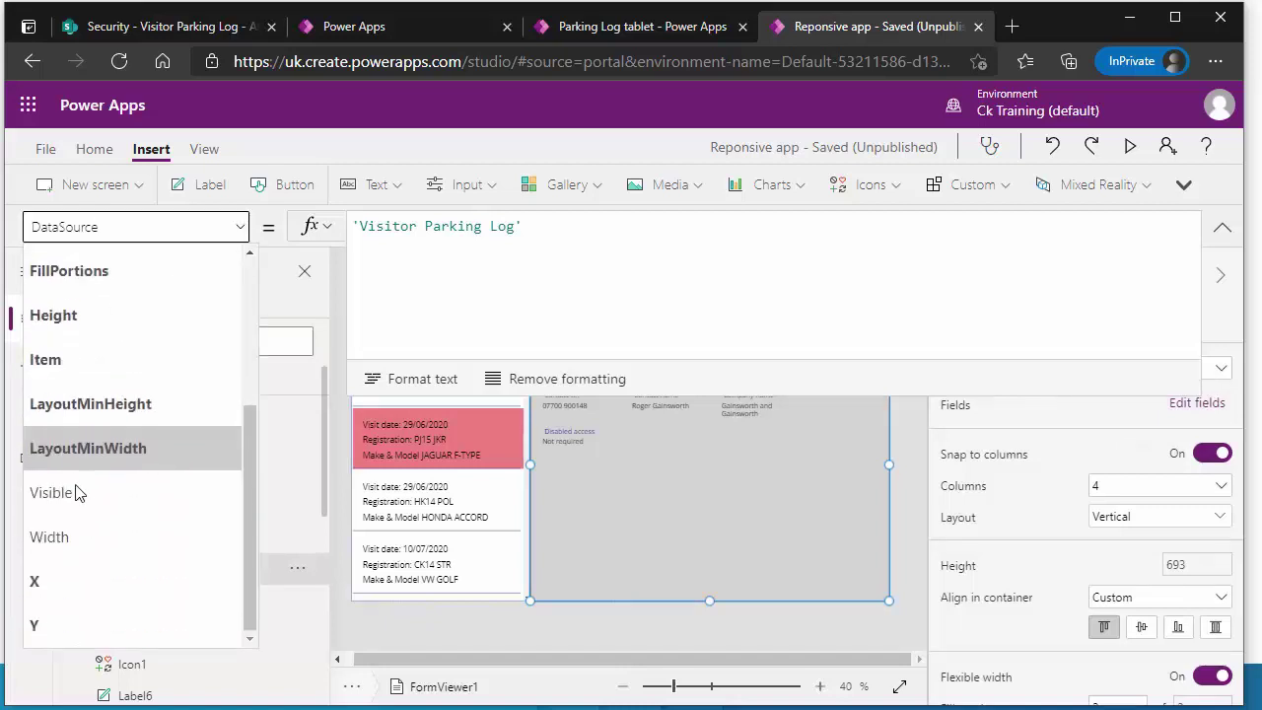
left_click(59, 318)
left_click_drag(672, 242, 349, 219)
key("shift+alt+f")
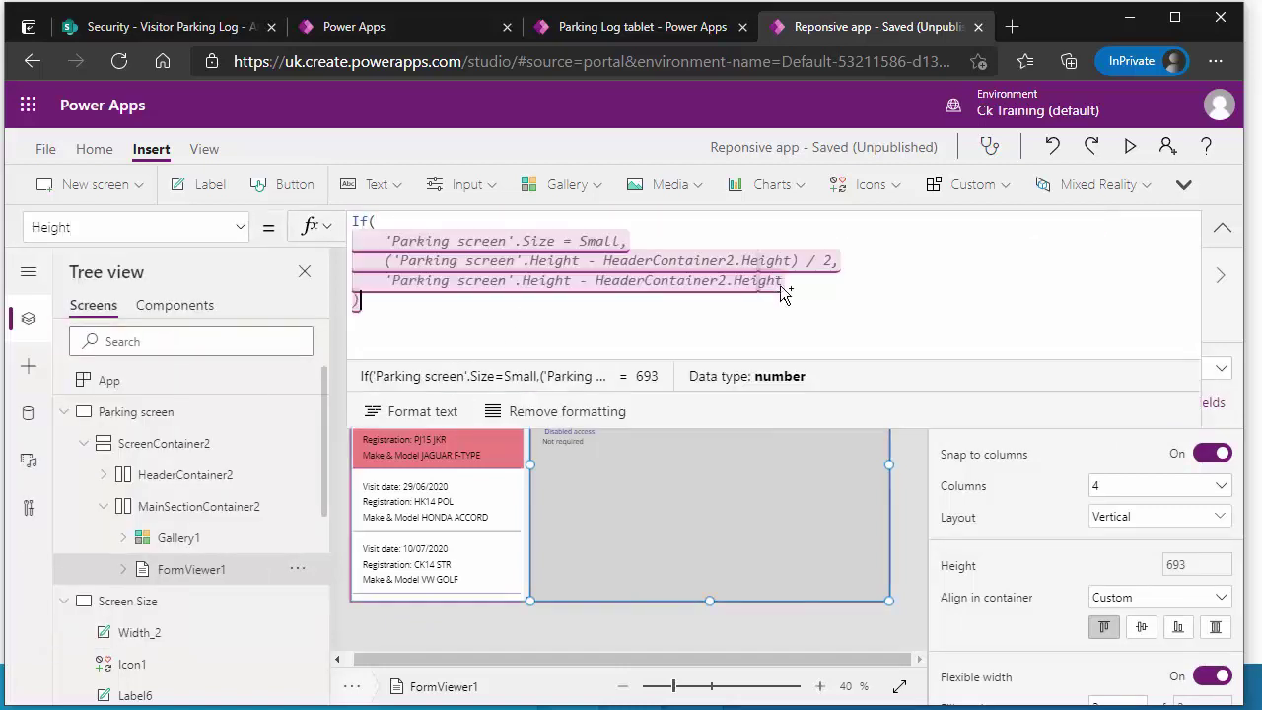
left_click(834, 260)
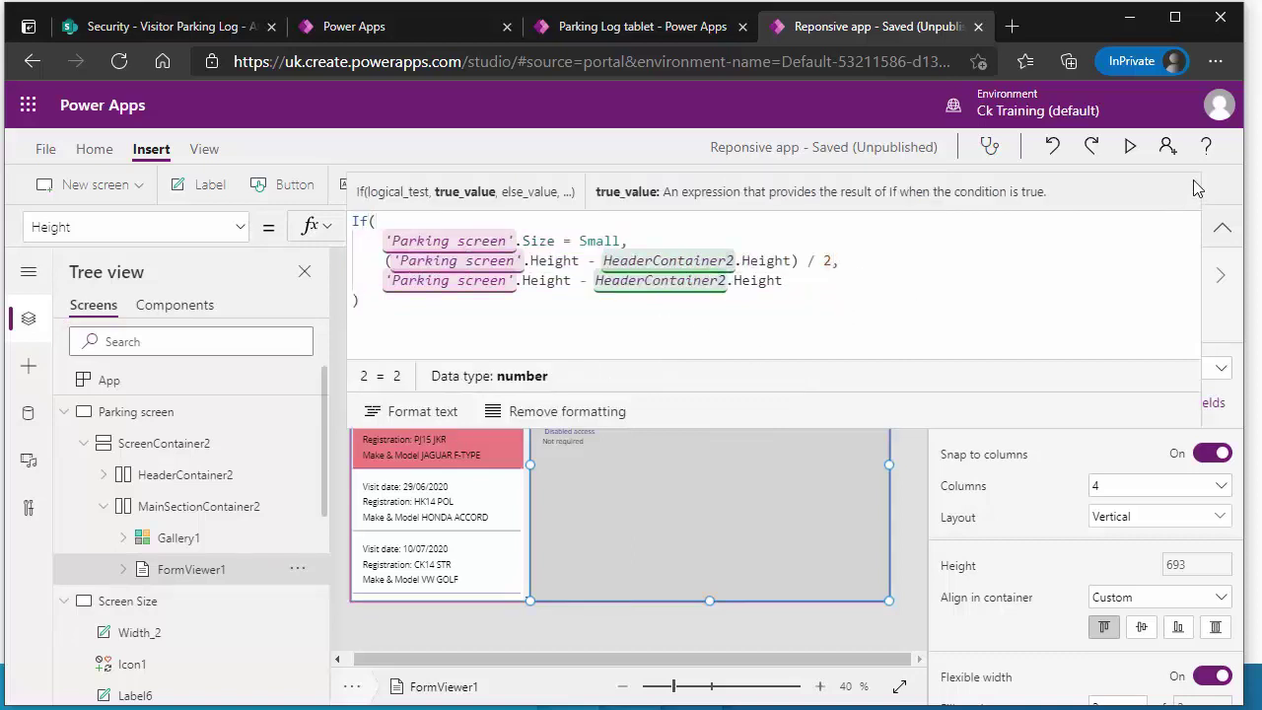
left_click(1223, 228)
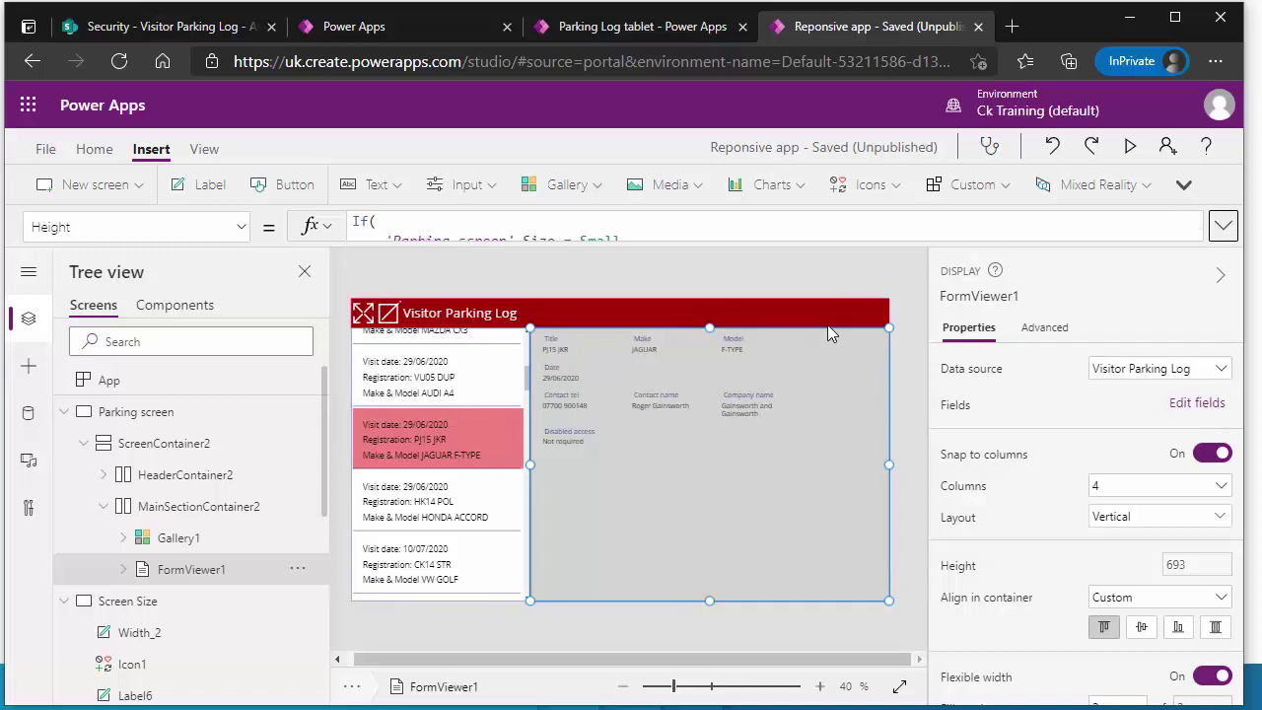
- Preview the app at full width, check the screen size value on the Screen Size screen, and exit the preview
left_click(1129, 146)
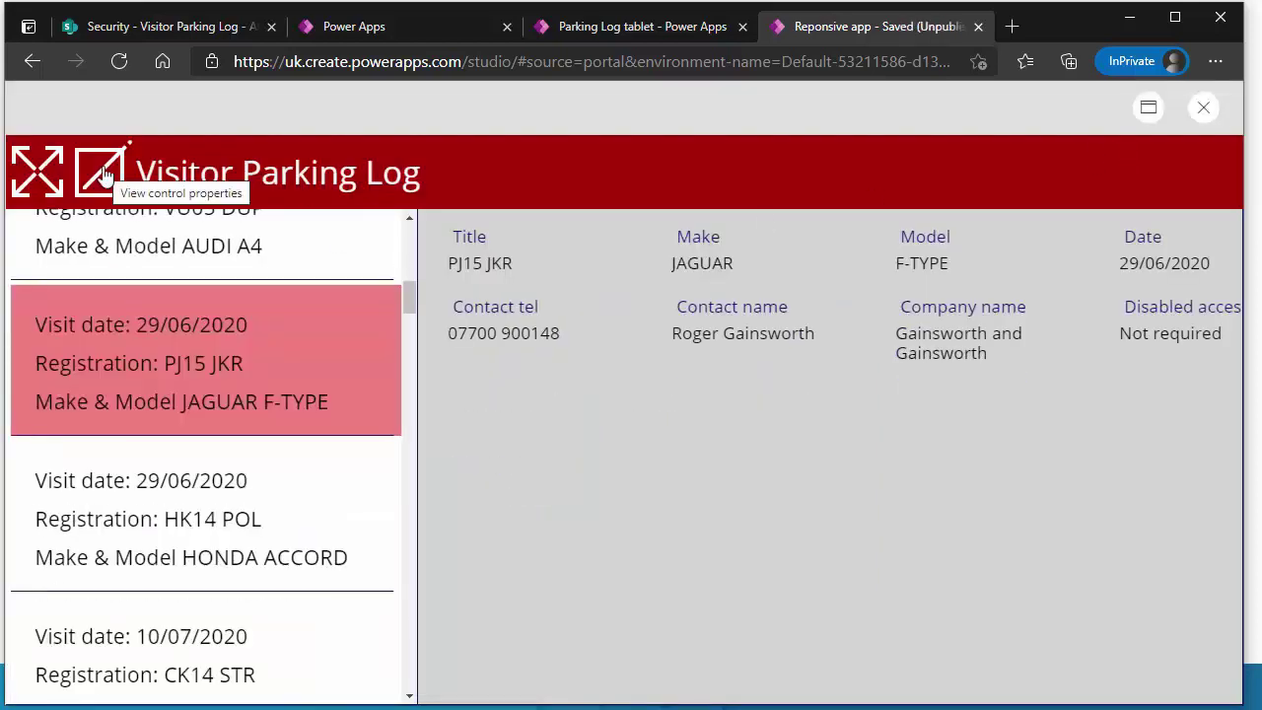
left_click(36, 171)
double_click(200, 362)
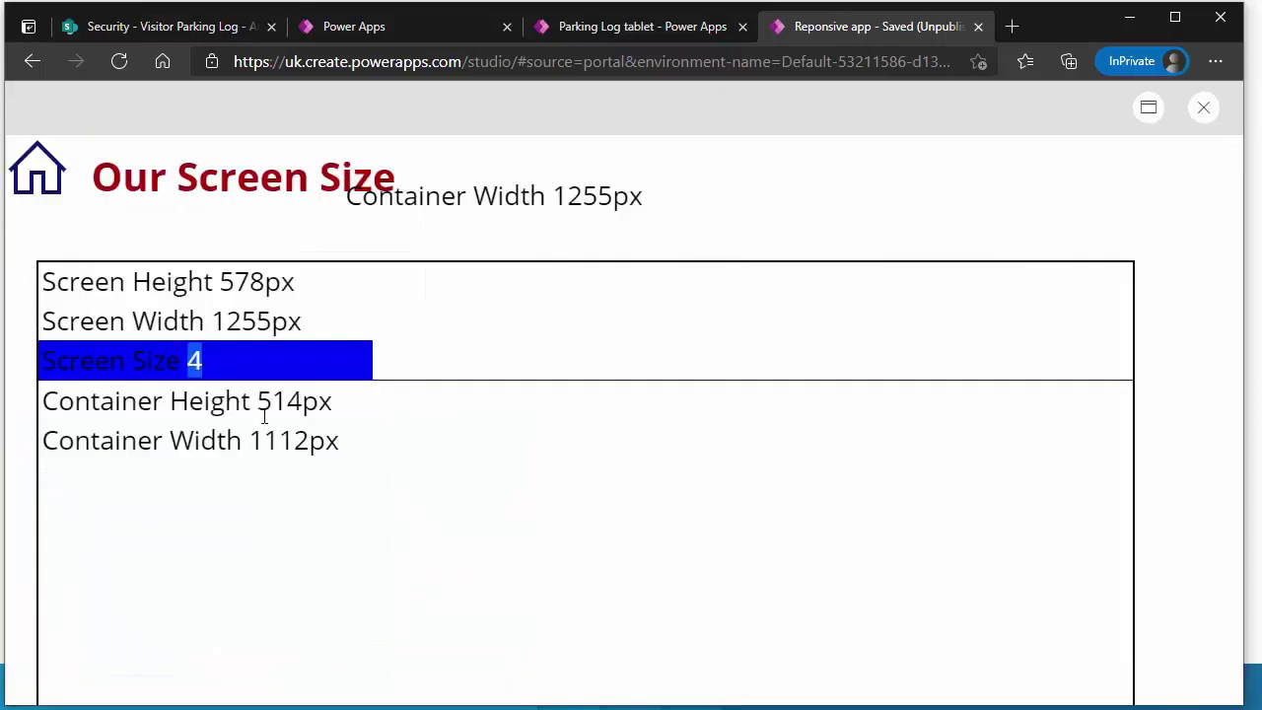
left_click(1205, 109)
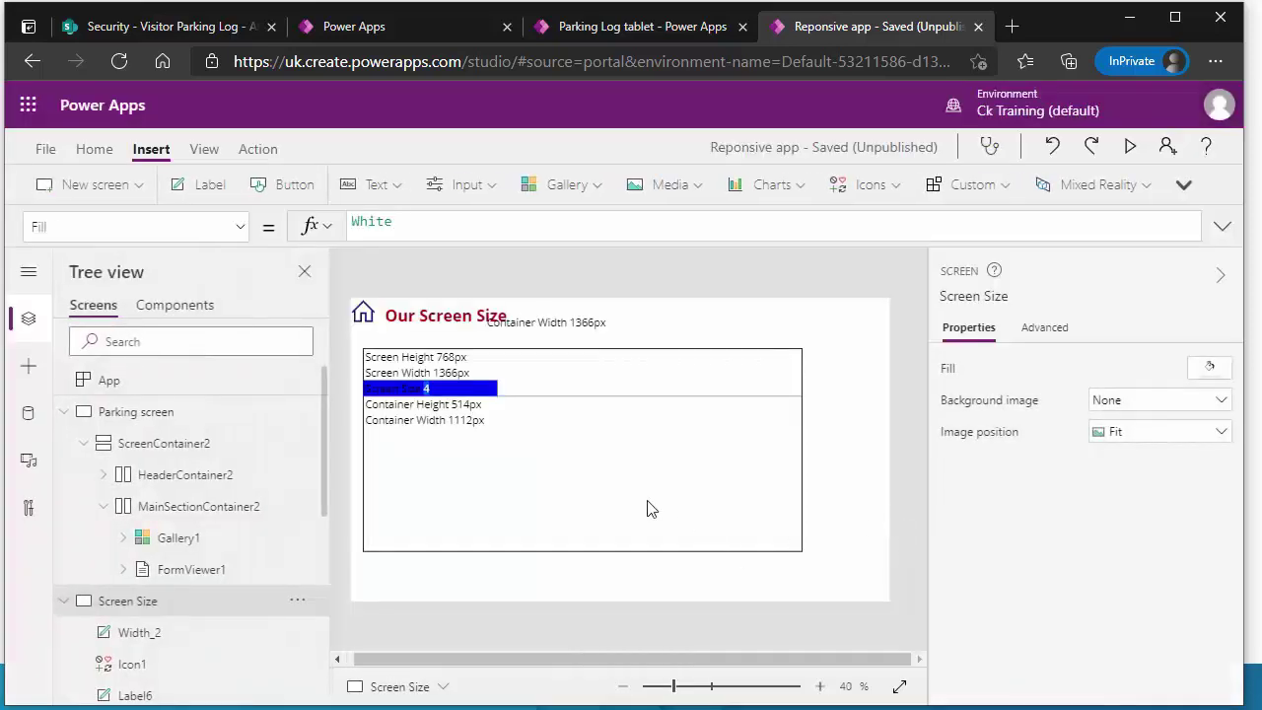
left_click(491, 373)
left_click(564, 281)
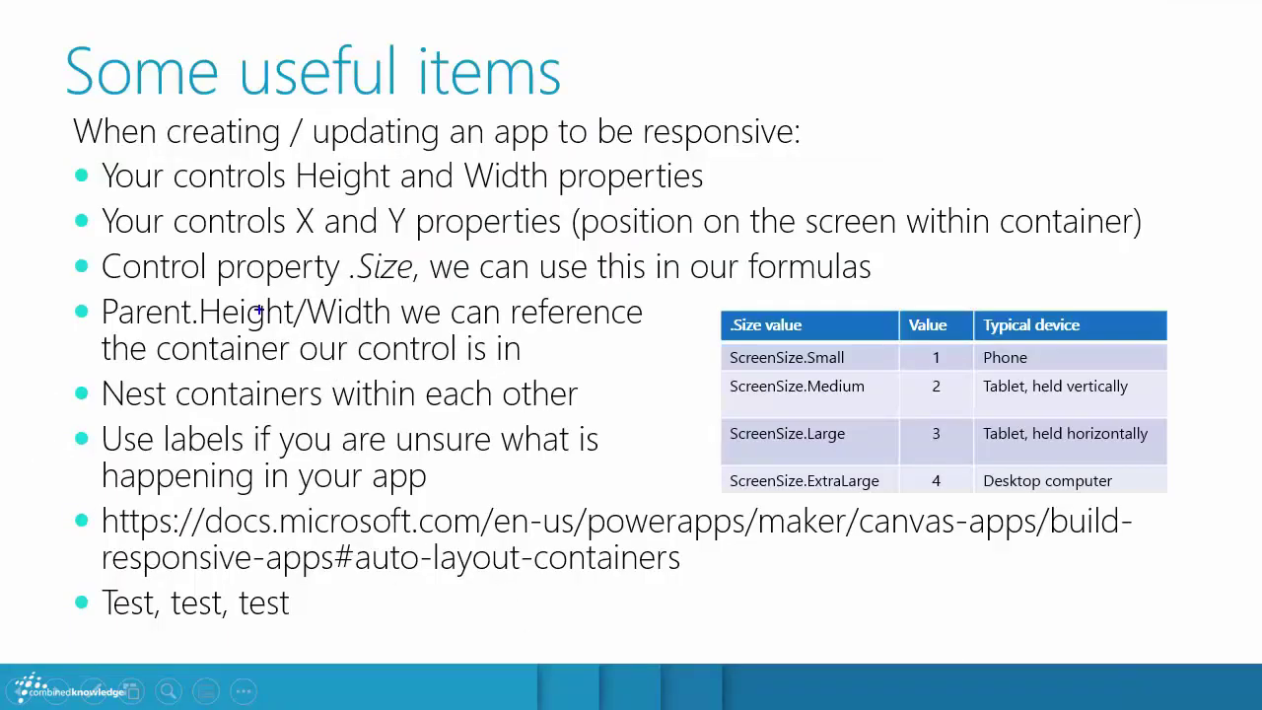
left_click_drag(57, 292, 655, 371)
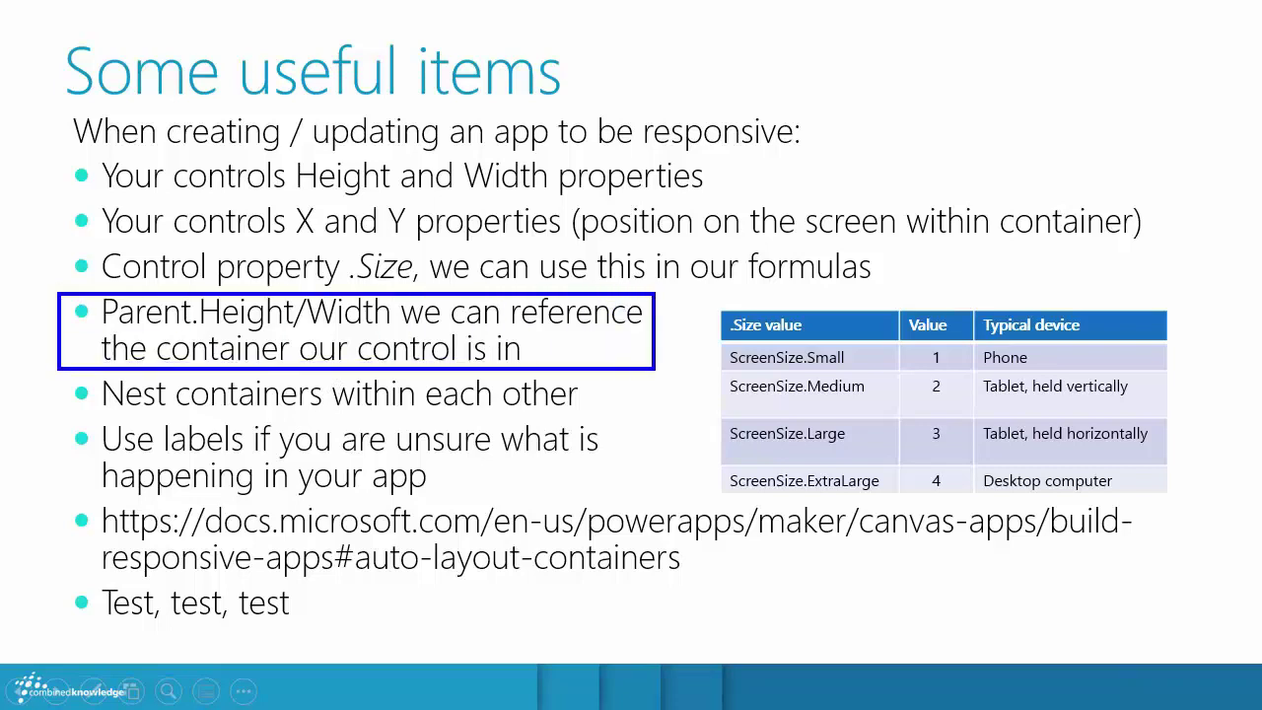
left_click_drag(1003, 422, 1187, 507)
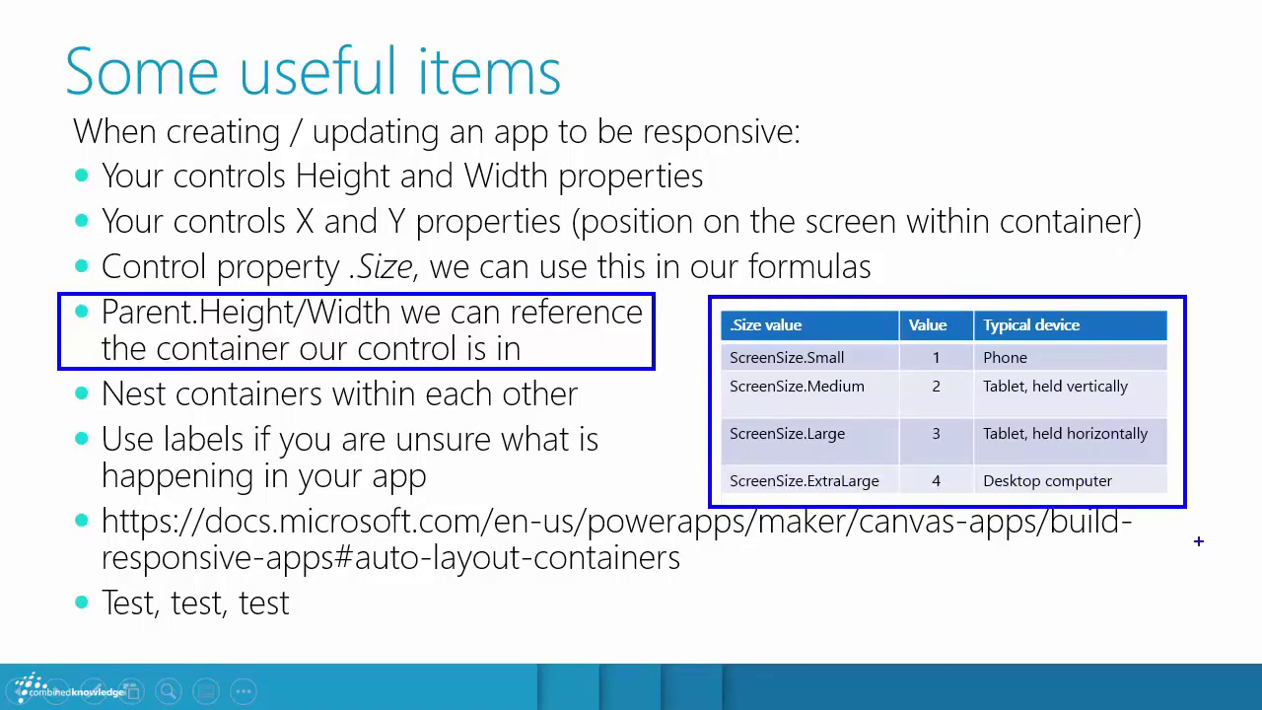
key("Escape")
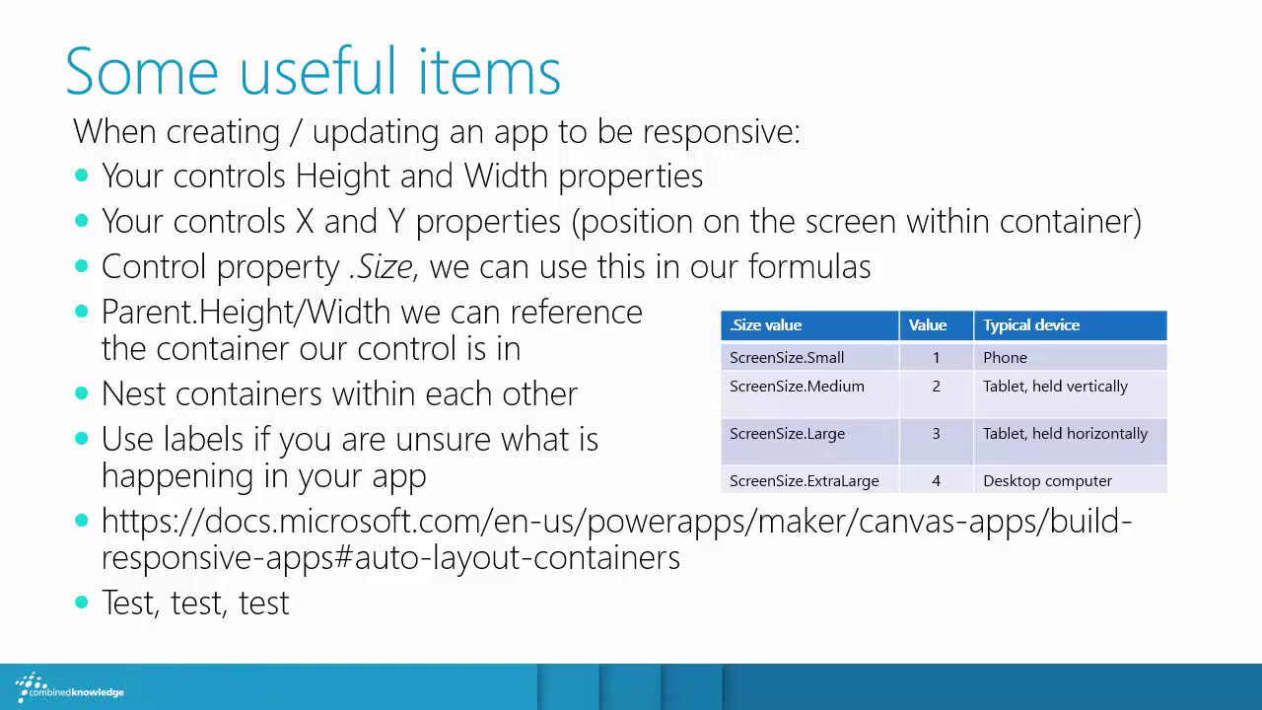
- Switch to the Power Apps editor, open the Control options screen, and resize the wrapping button container Container2 to 567 wide by 219 high
key("alt+Tab")
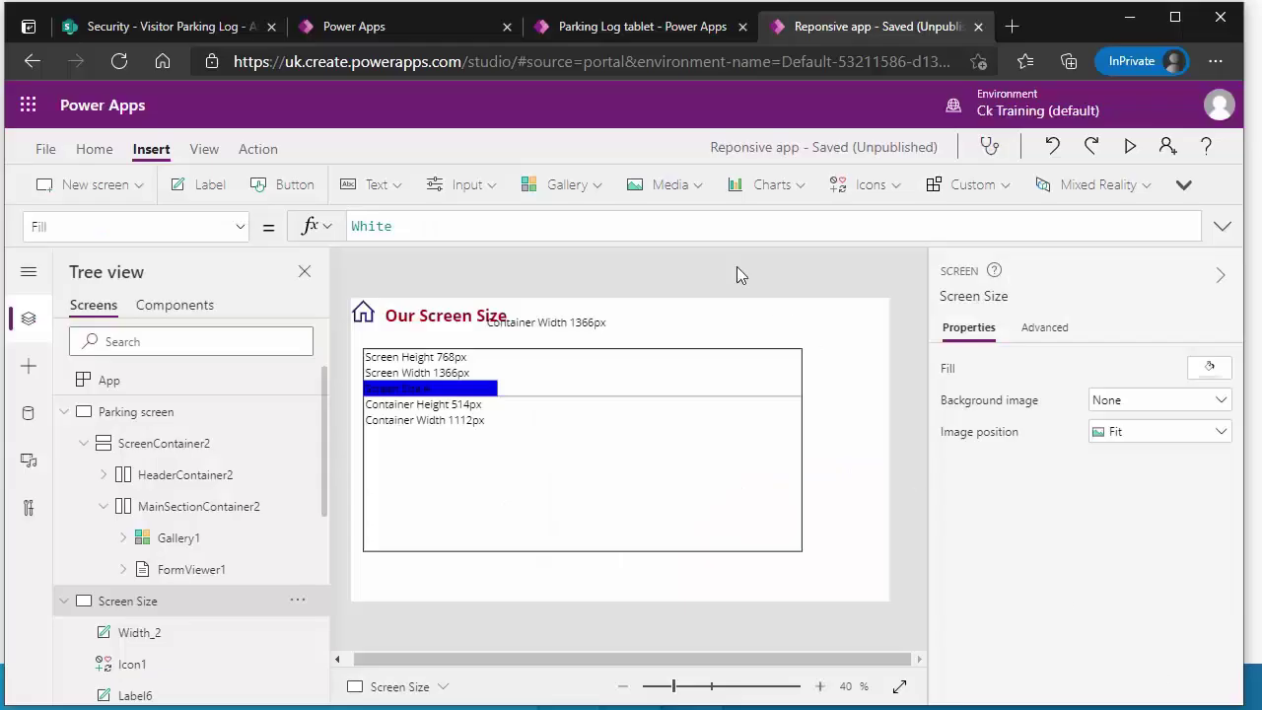
scroll(117, 627, "down", 5)
scroll(118, 623, "down", 1)
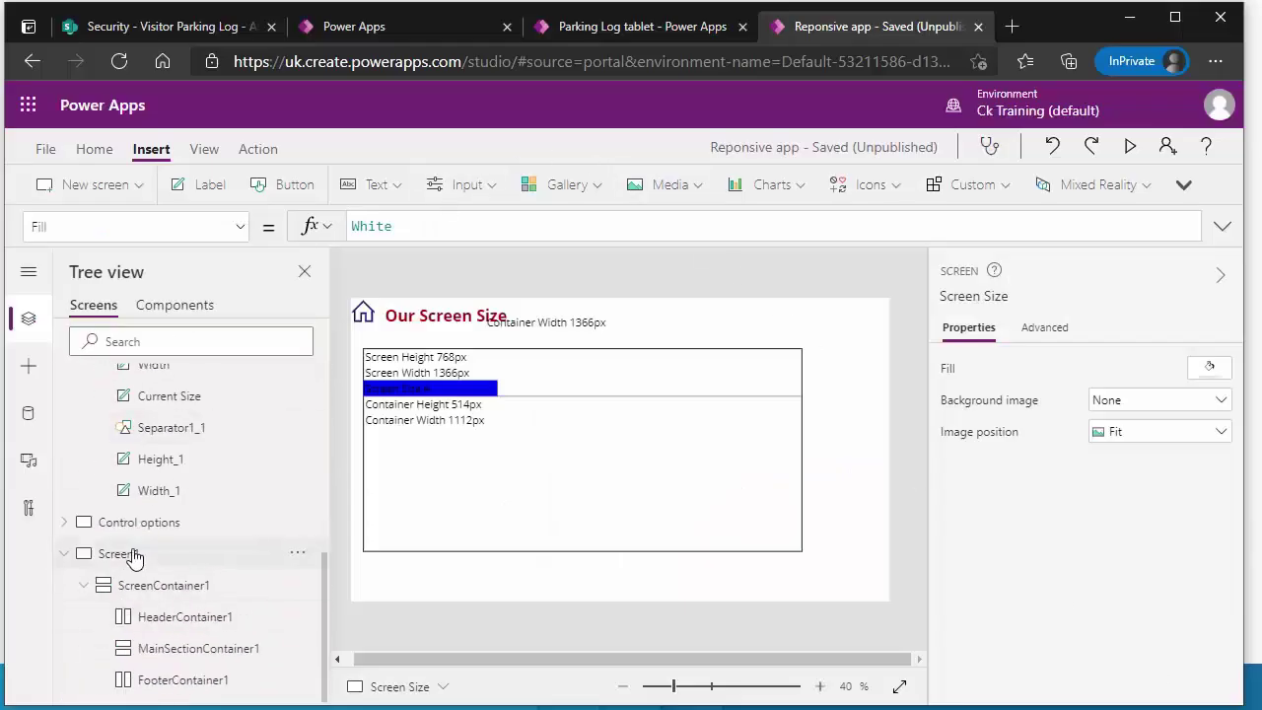
left_click(273, 520)
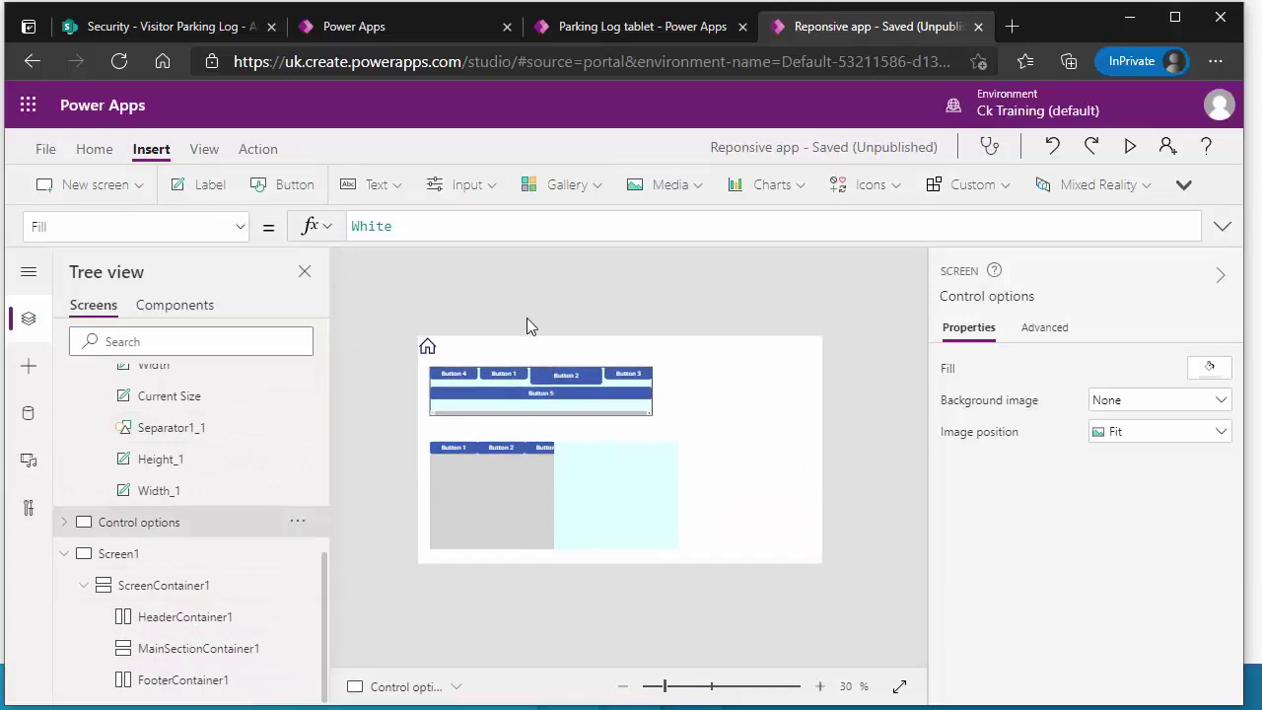
scroll(507, 335, "up", 3)
left_click(545, 360)
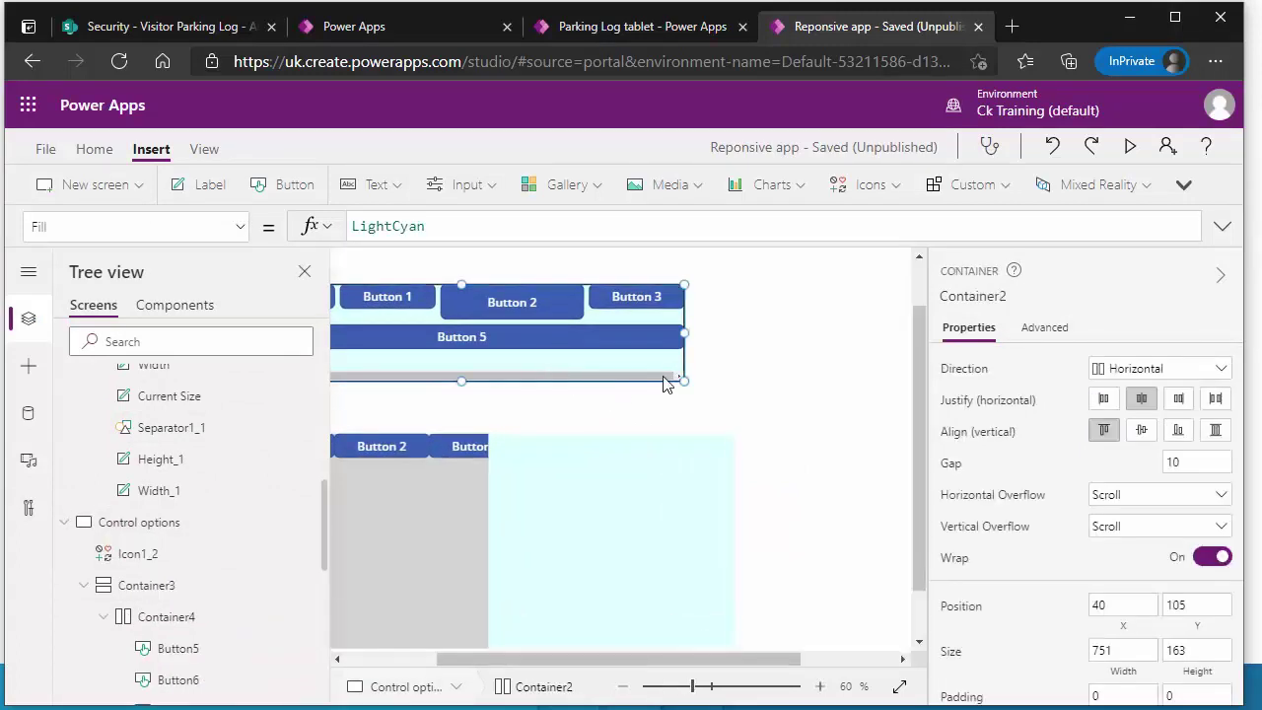
left_click_drag(684, 381, 575, 414)
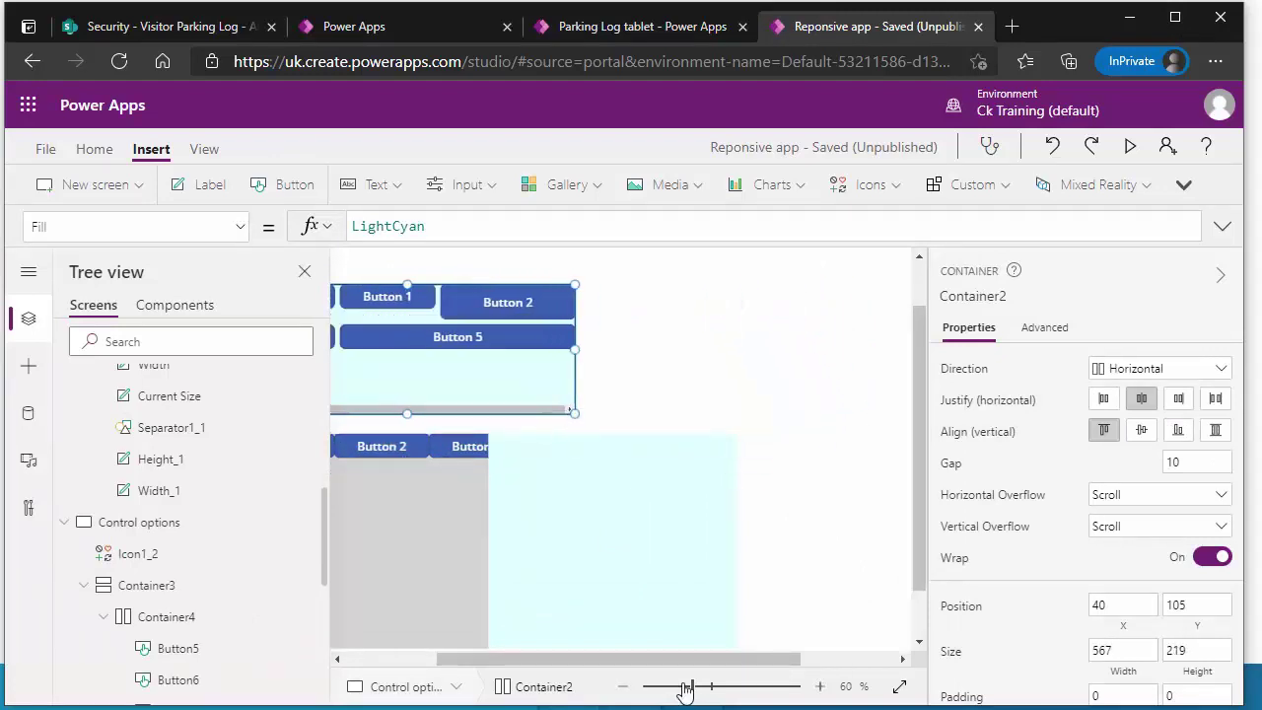
left_click_drag(688, 659, 582, 656)
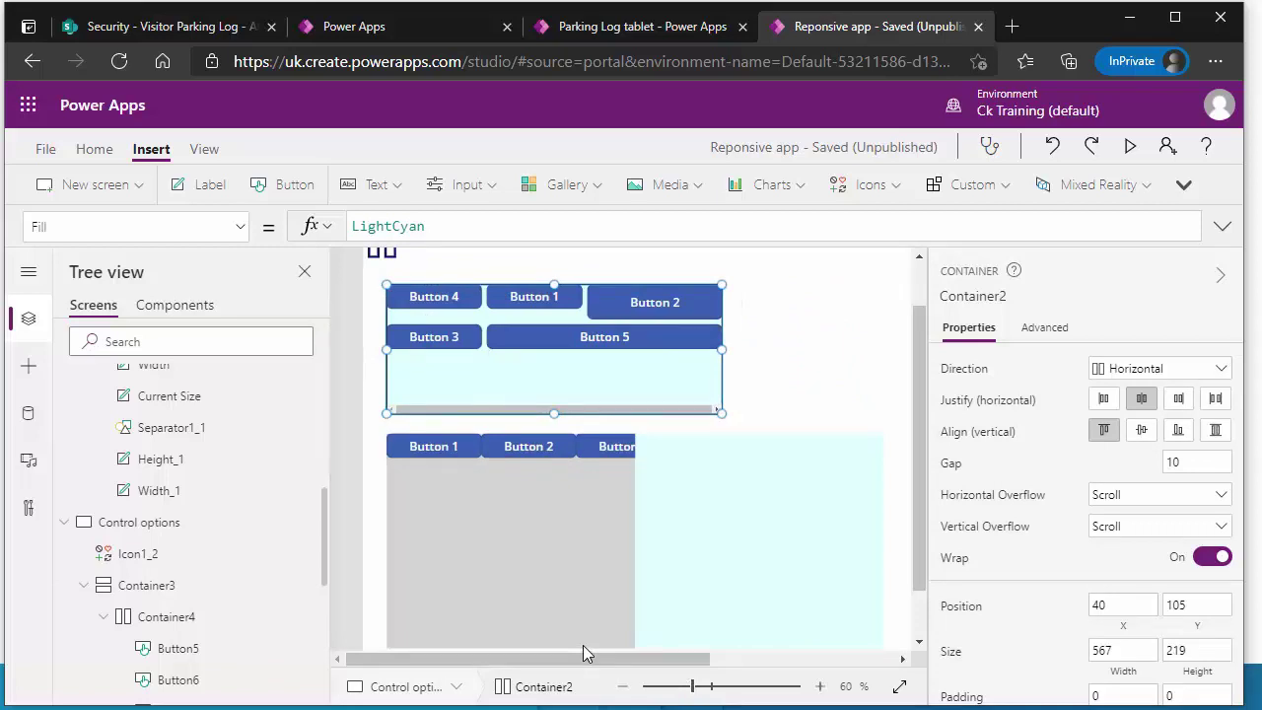
- Open Screen1 and select ScreenContainer1 to examine its layout properties
scroll(169, 456, "up", 5)
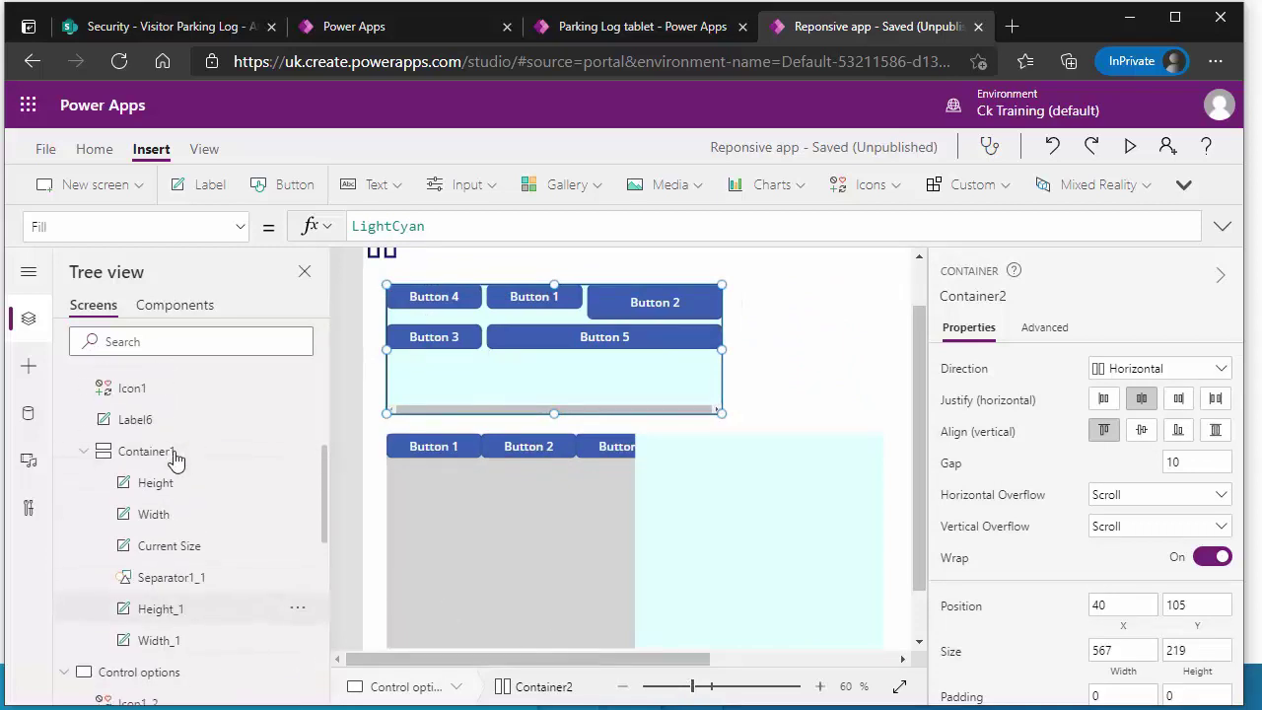
scroll(118, 521, "down", 10)
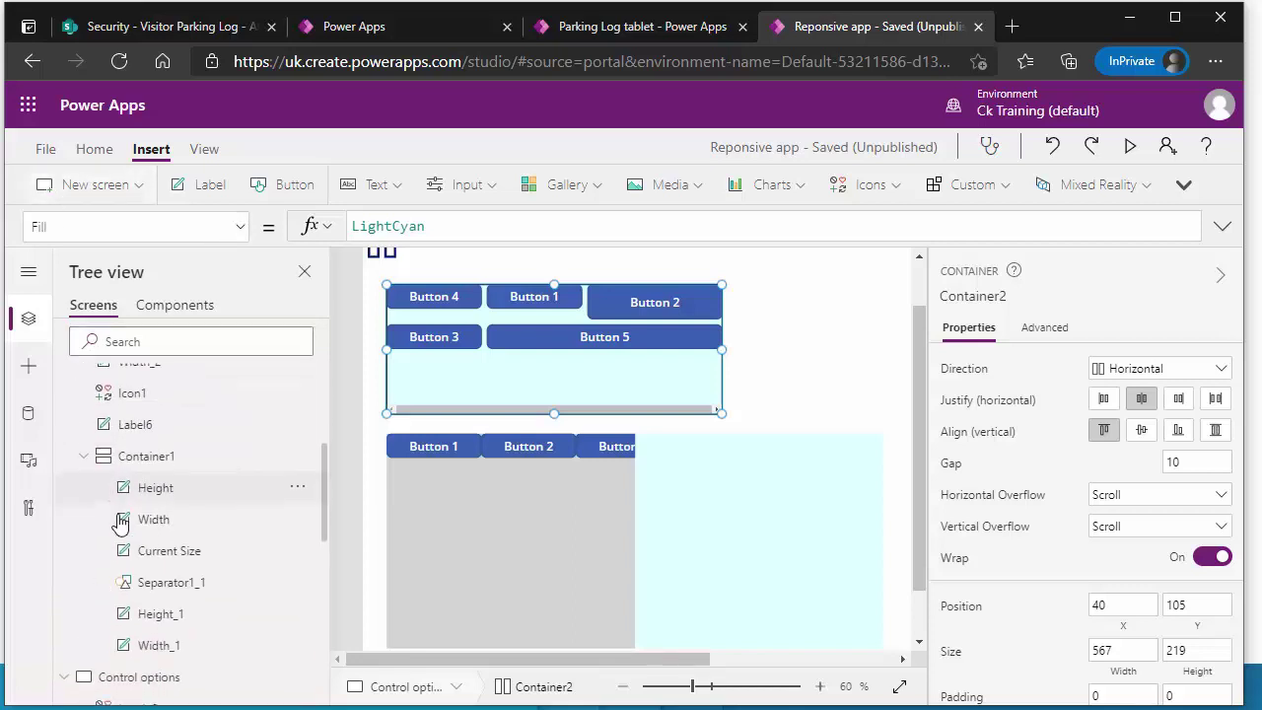
scroll(123, 603, "down", 3)
left_click(113, 553)
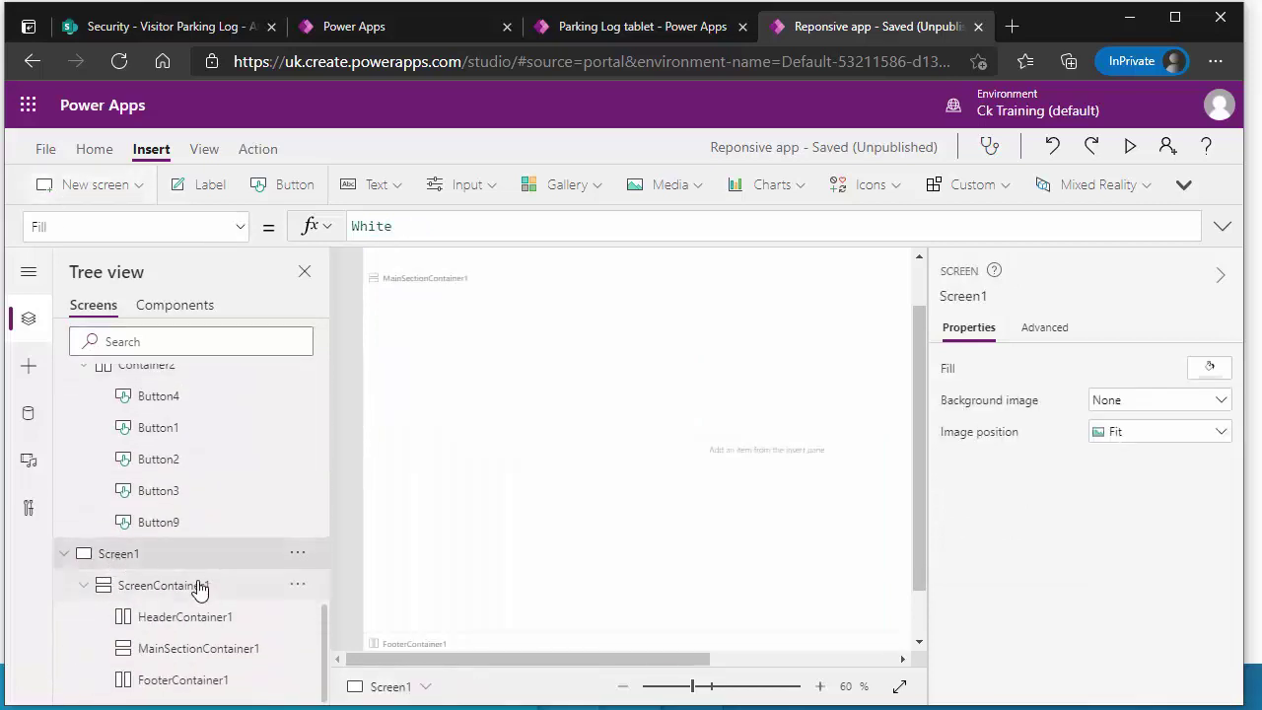
scroll(518, 555, "down", 2)
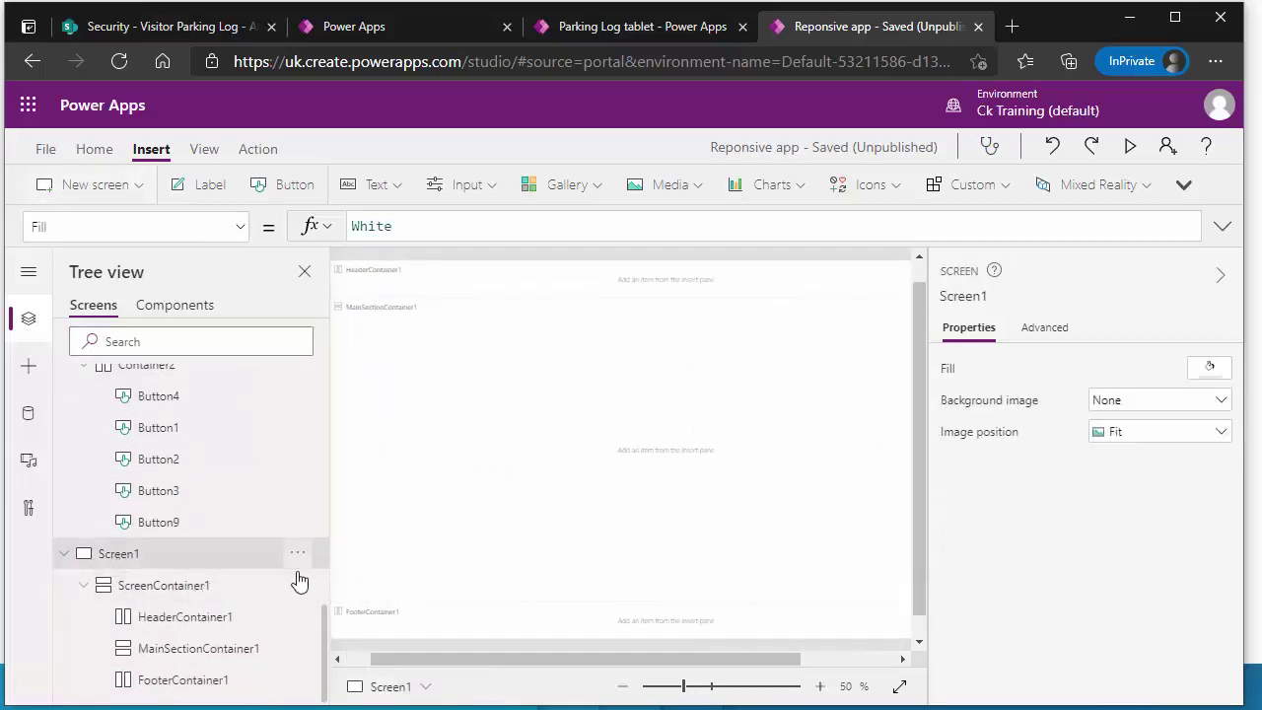
left_click(169, 592)
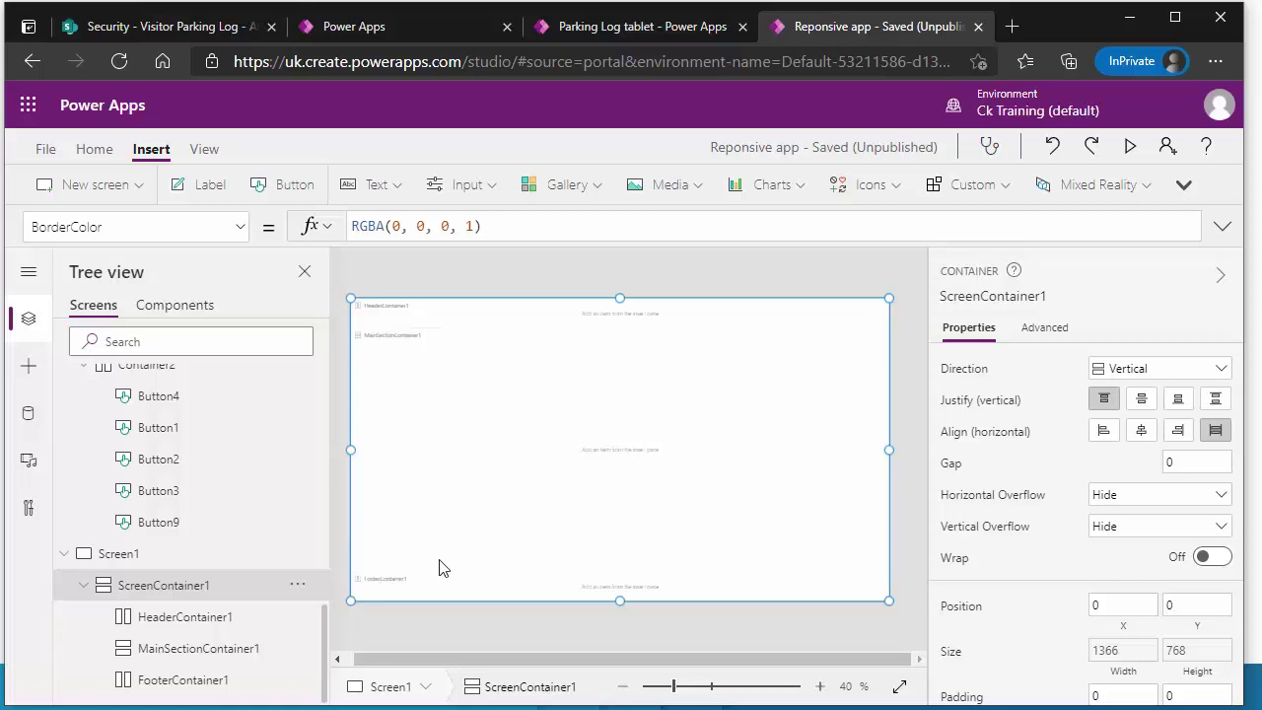
- Review Screen1's main section, footer and header containers, reselect ScreenContainer1, and minimize the browser to return to the slides
left_click(217, 619)
left_click(221, 647)
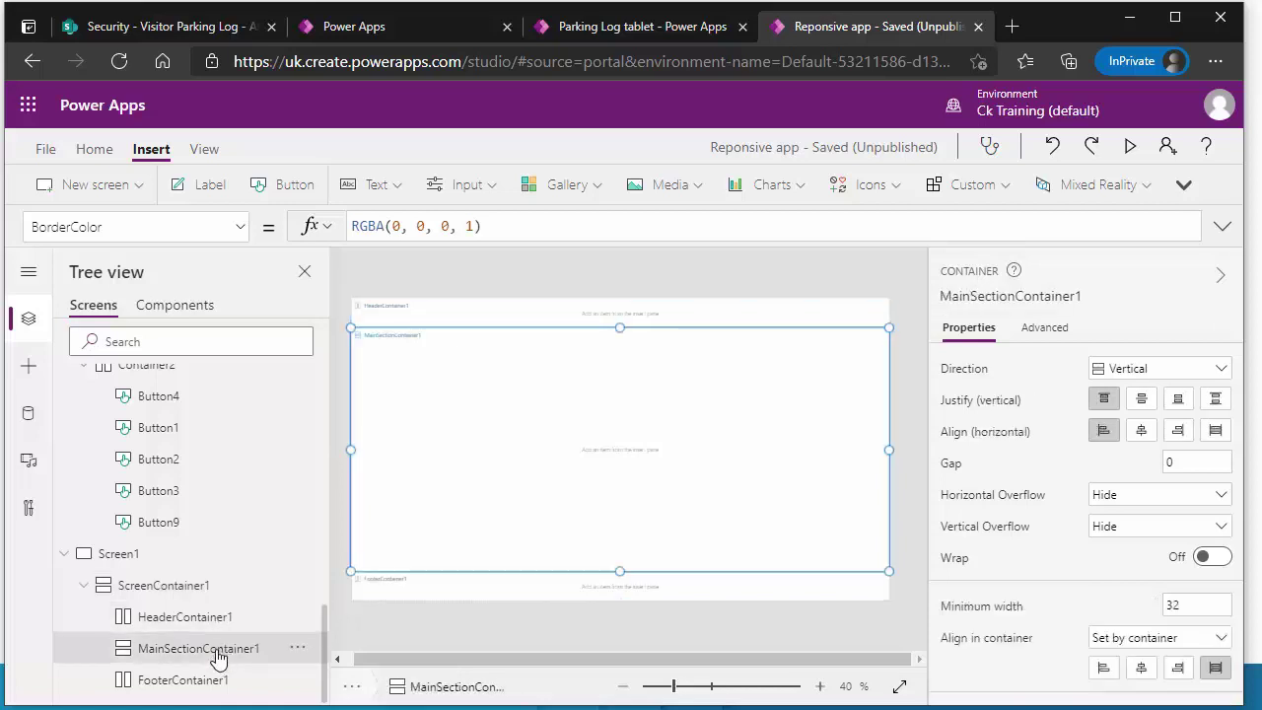
left_click(211, 679)
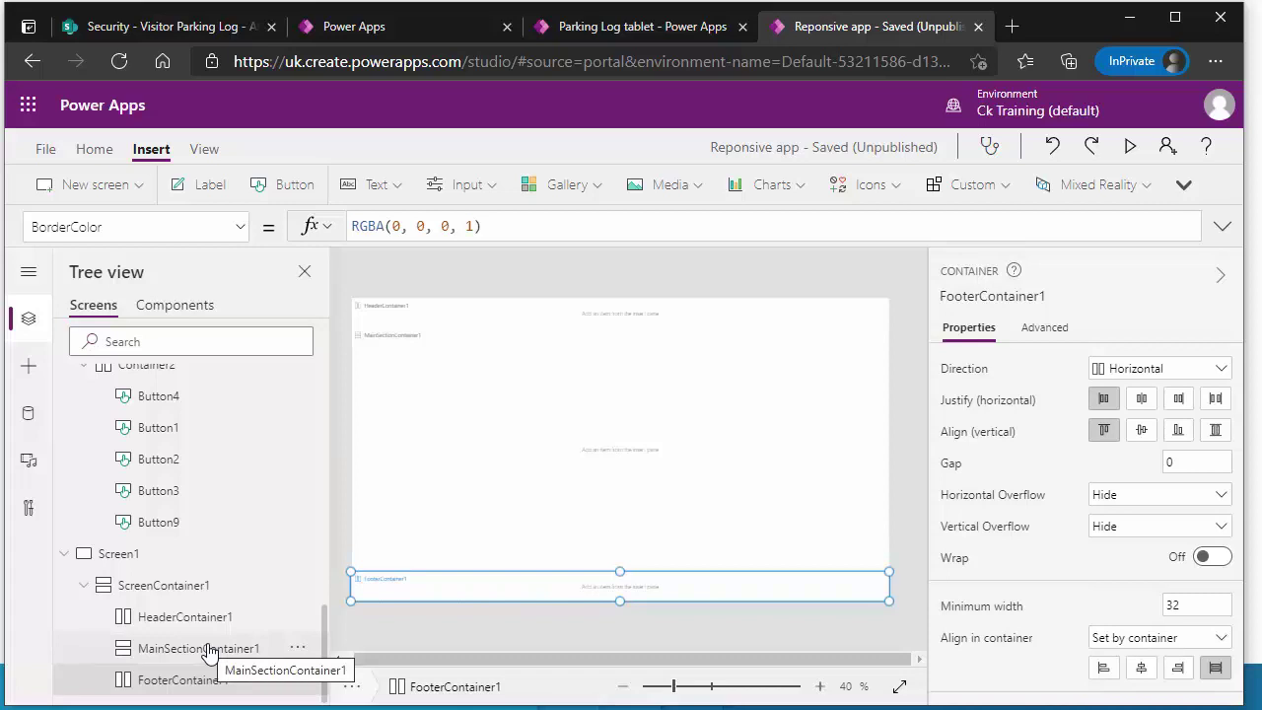
left_click(189, 616)
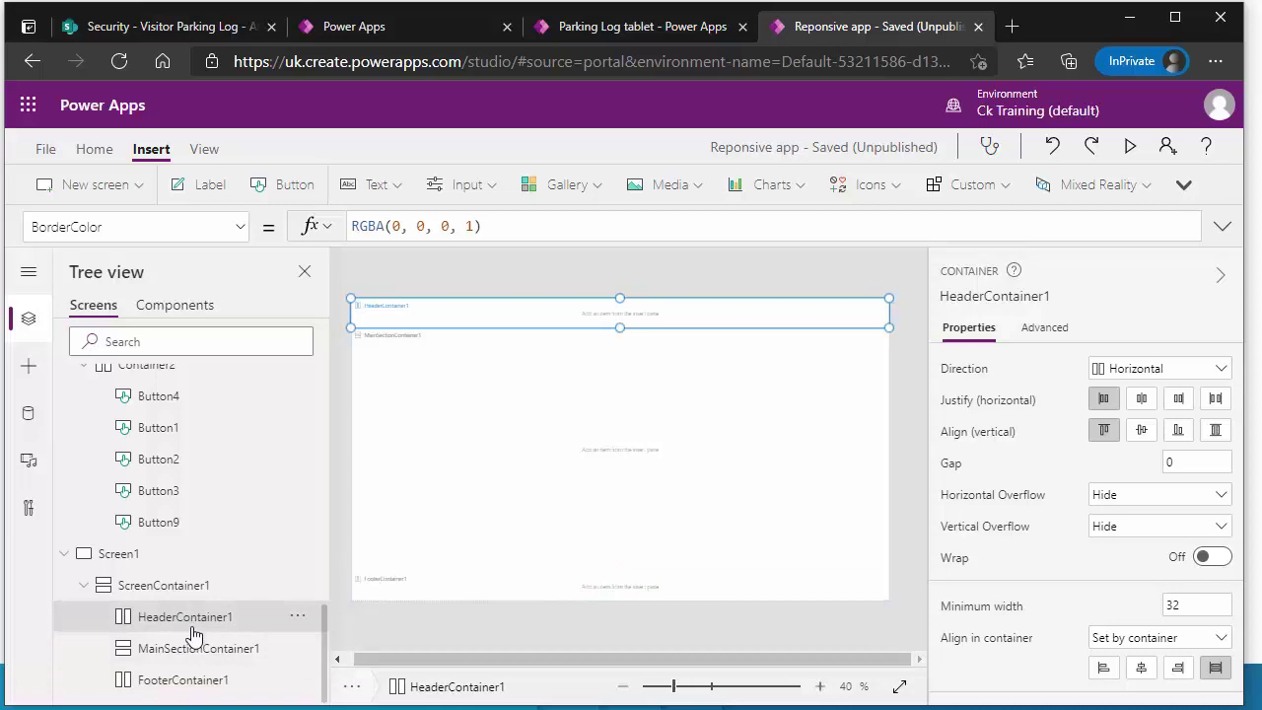
left_click(170, 589)
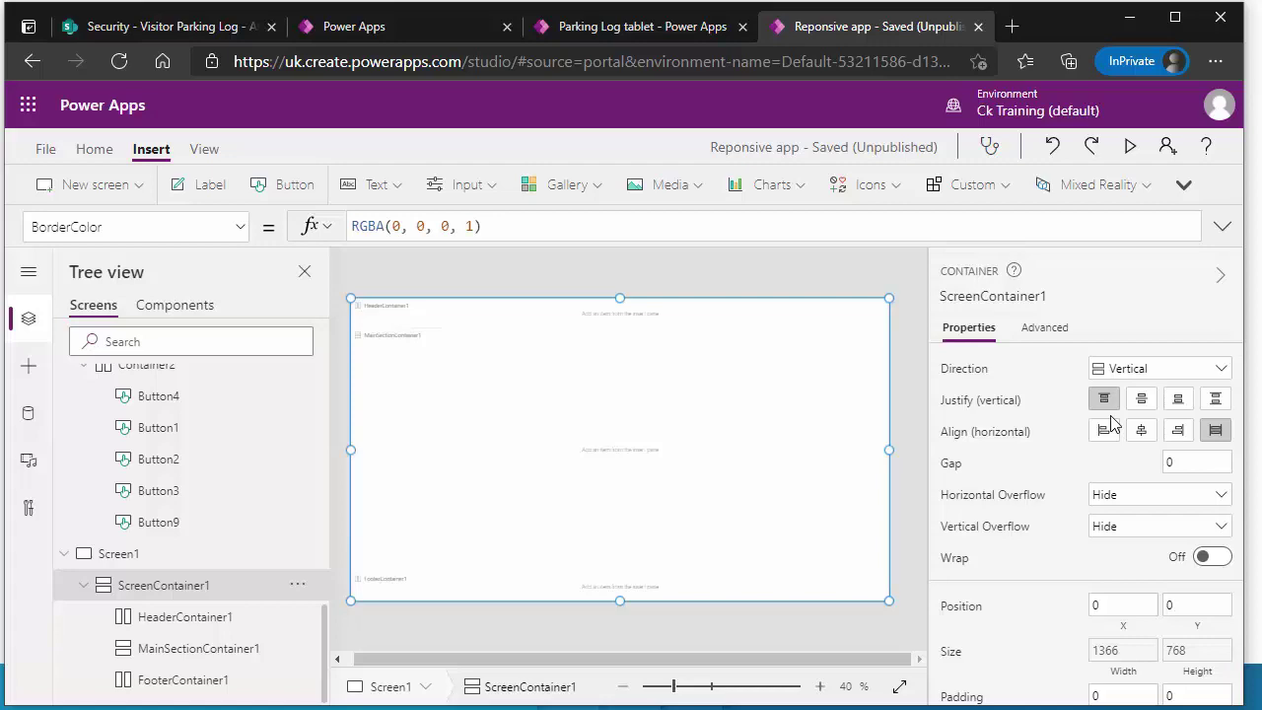
left_click(1130, 19)
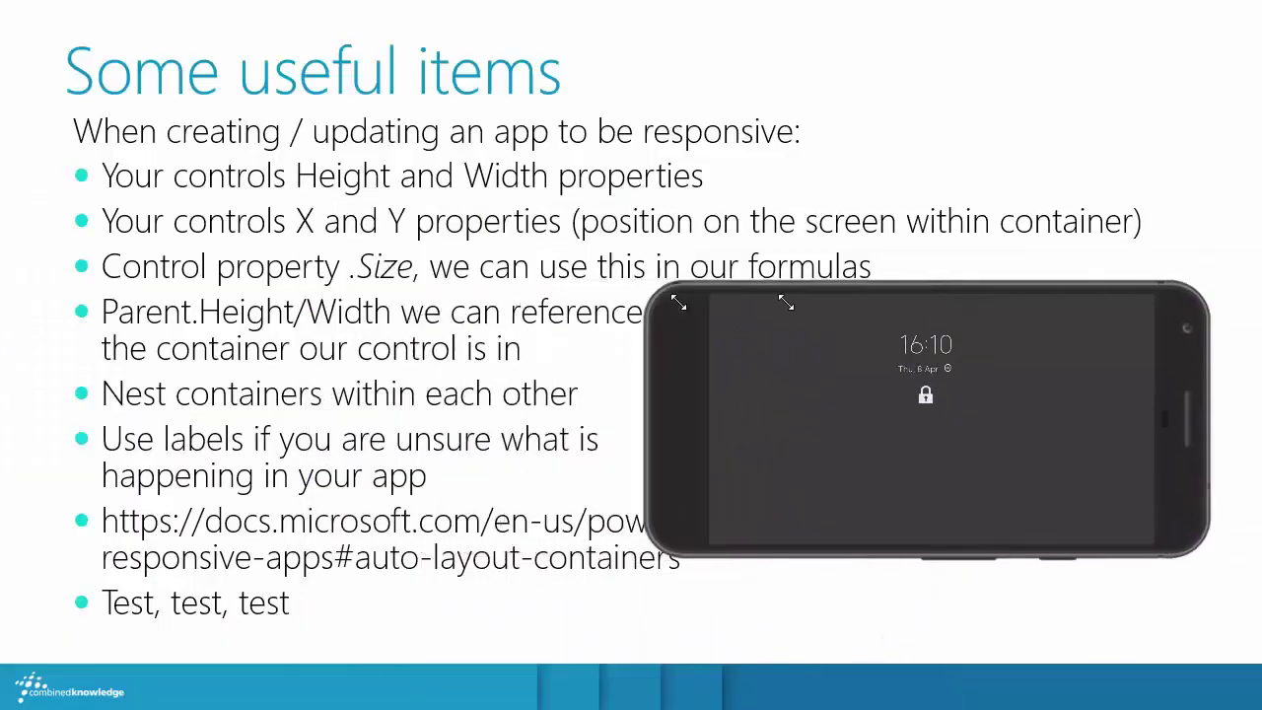